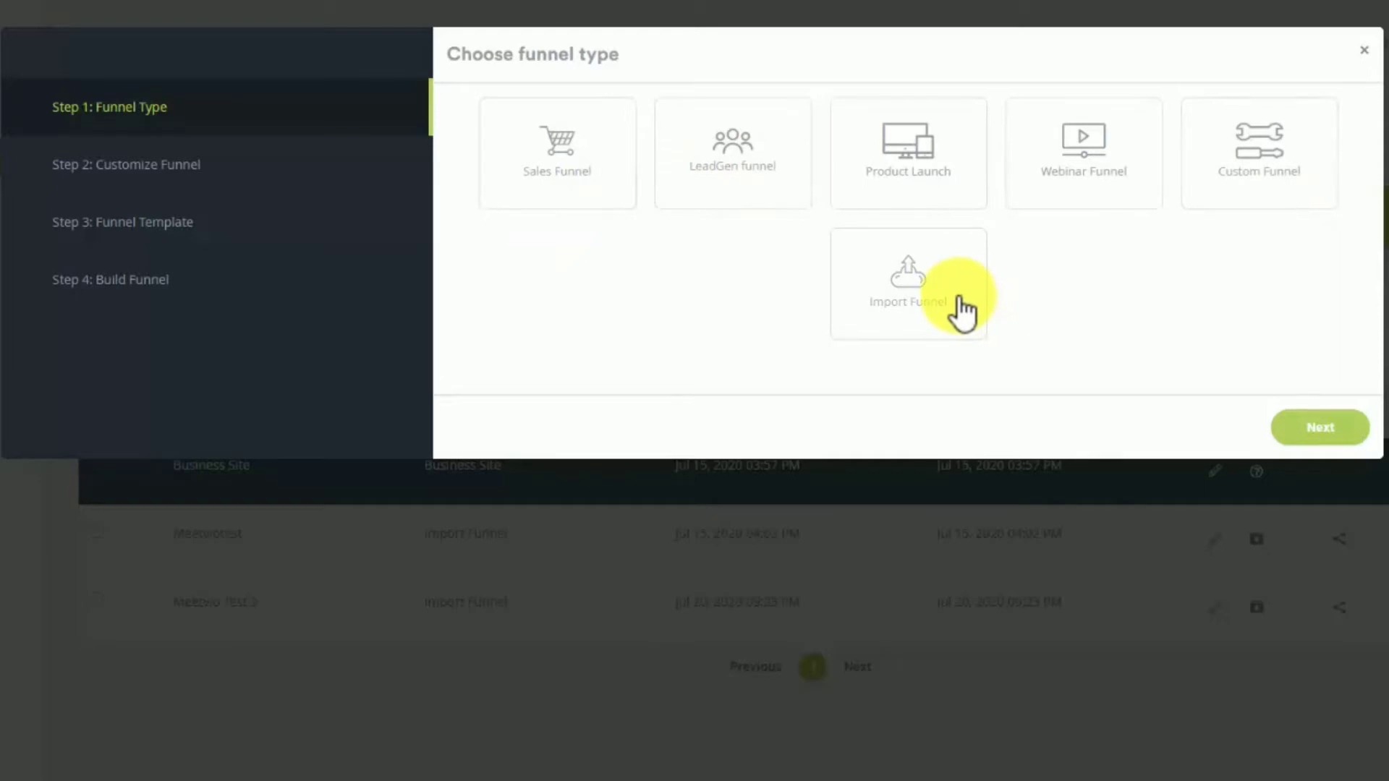
- Choose the Sales Funnel type and accept its default five-page sequence
click(579, 216)
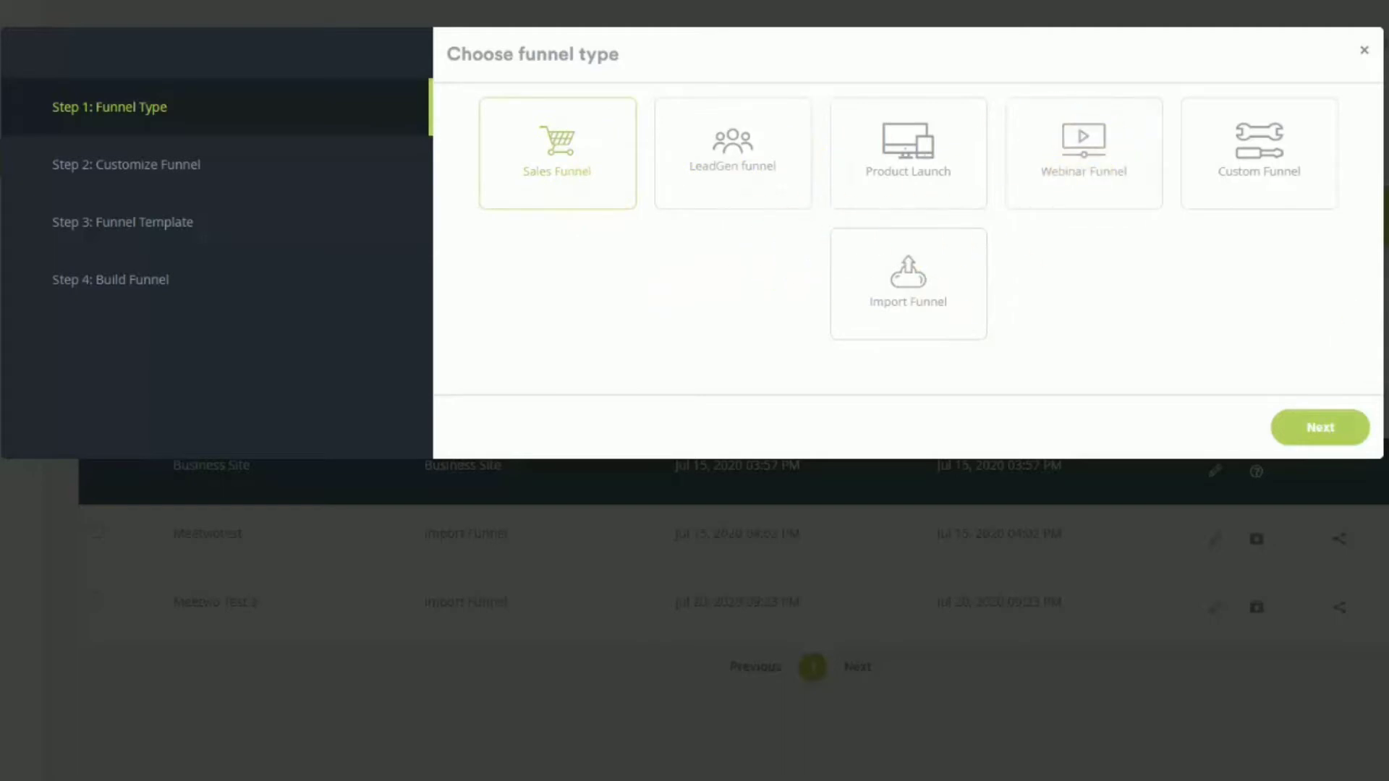
click(1327, 433)
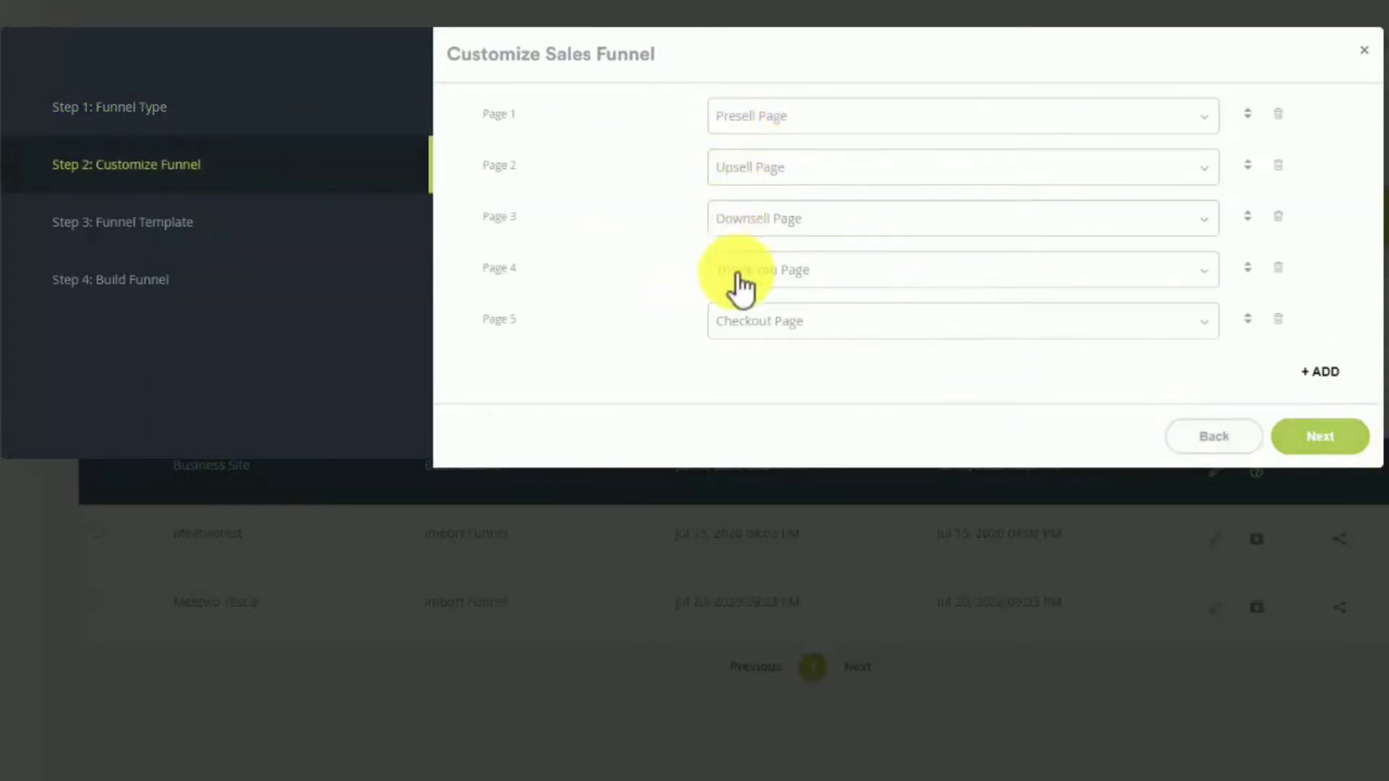
click(1322, 436)
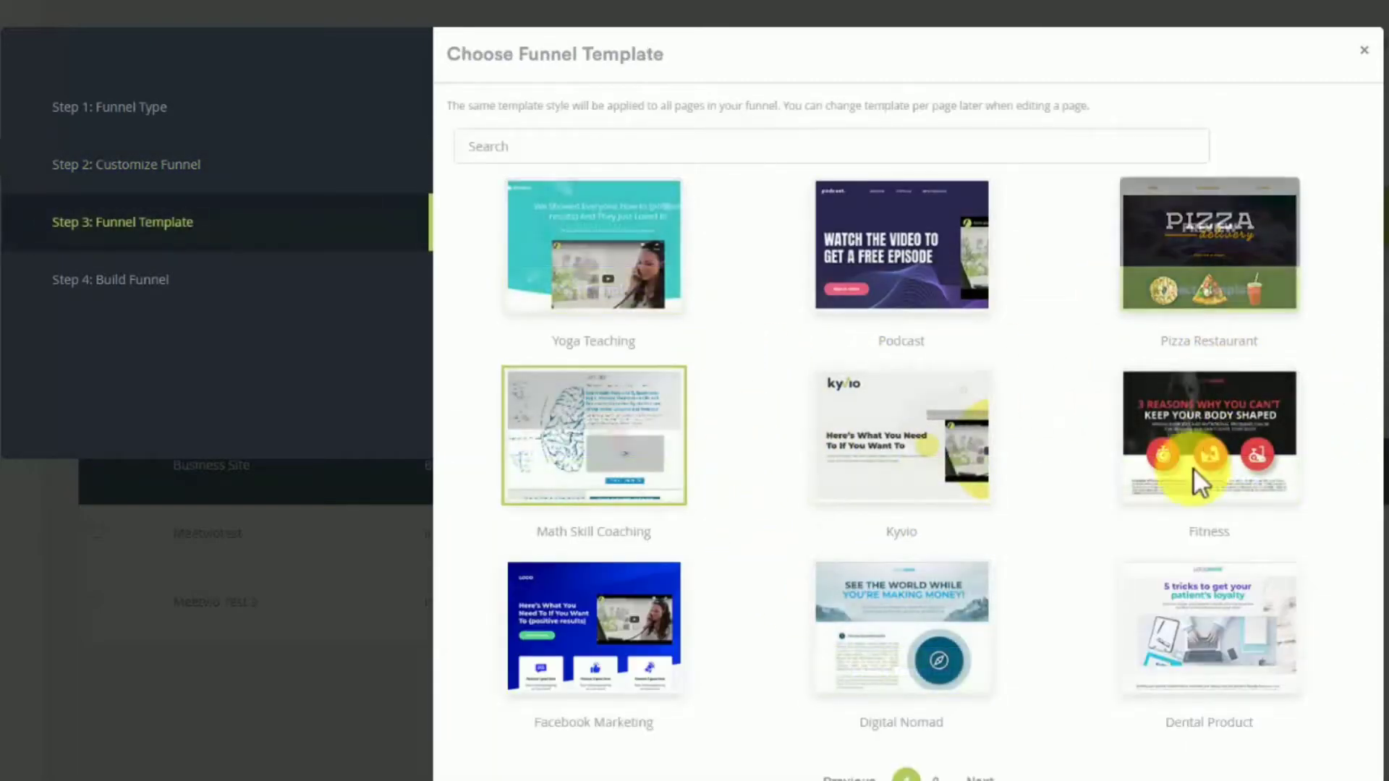
- Browse both pages of funnel templates and choose the Math Skill Coaching template
click(935, 775)
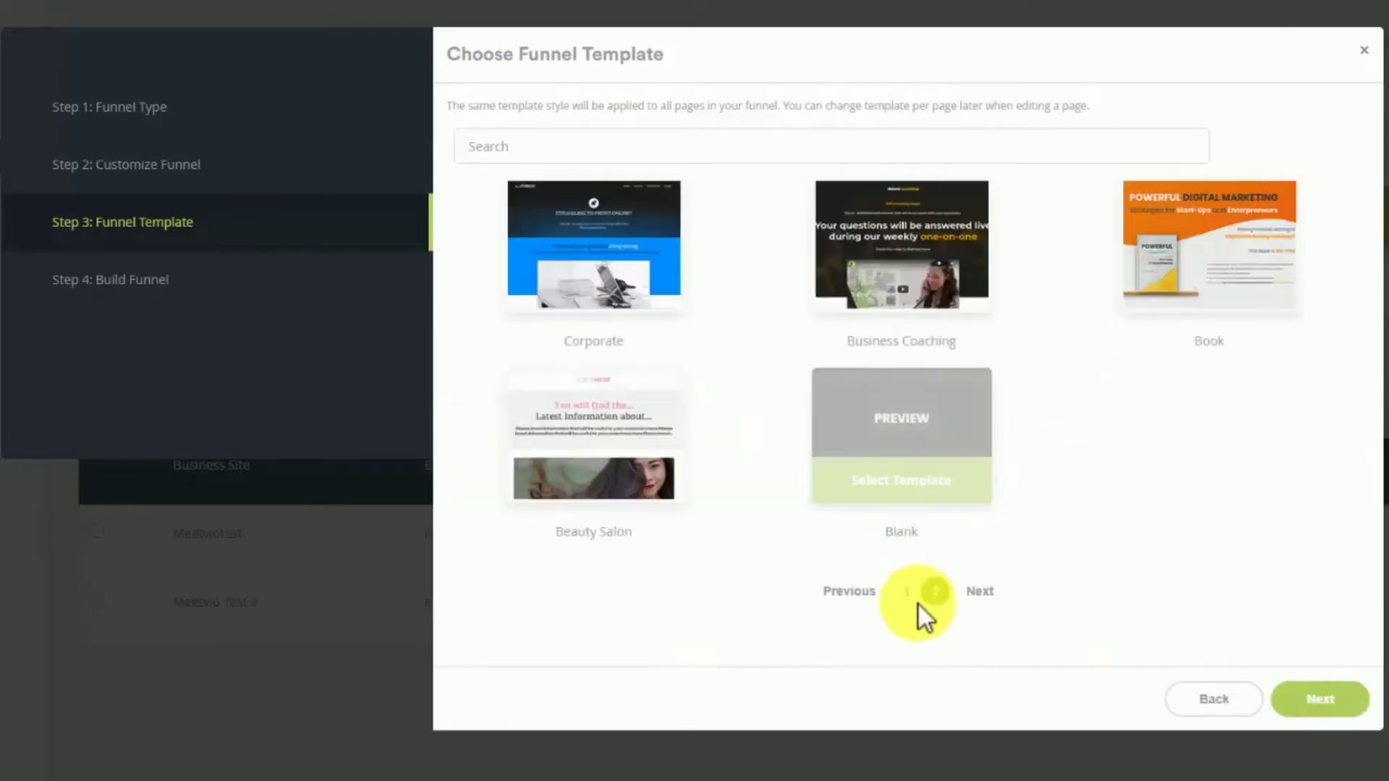
click(906, 590)
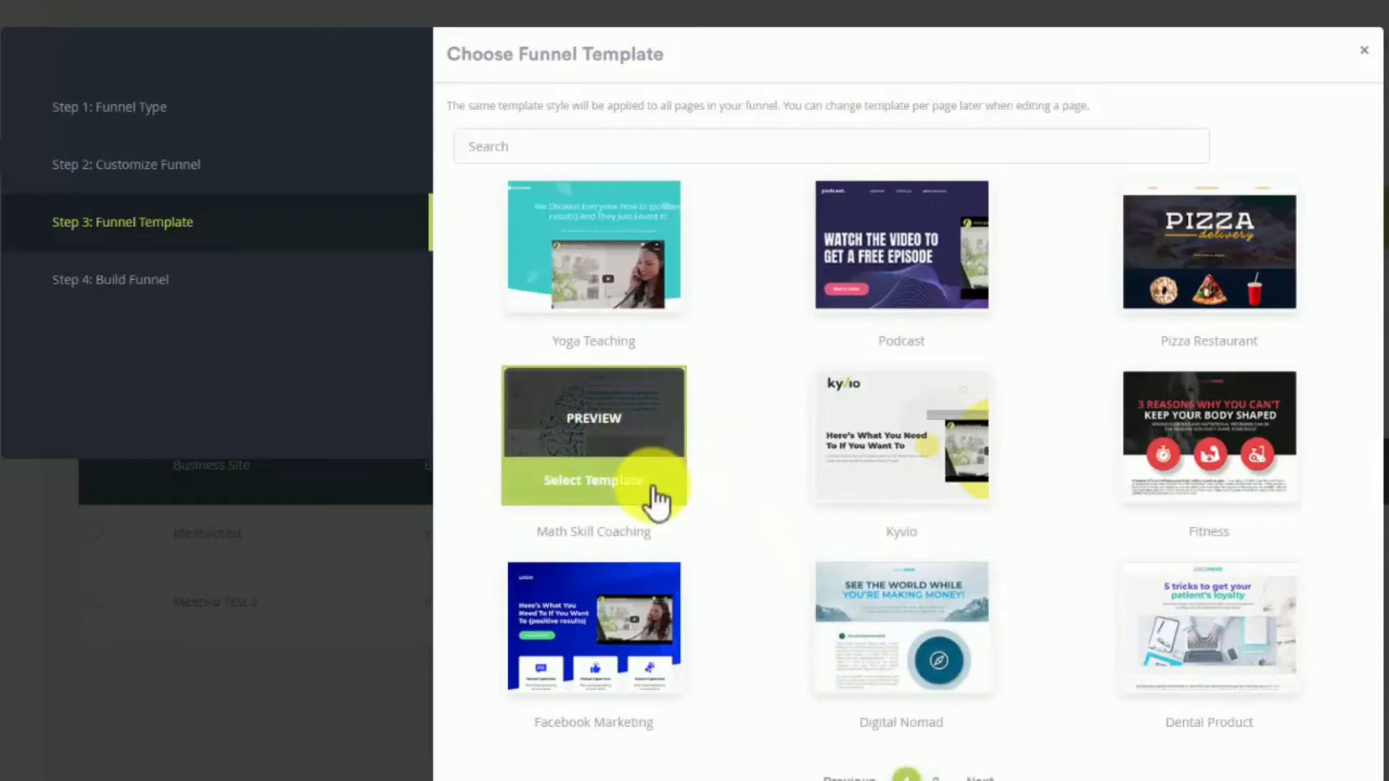
click(652, 488)
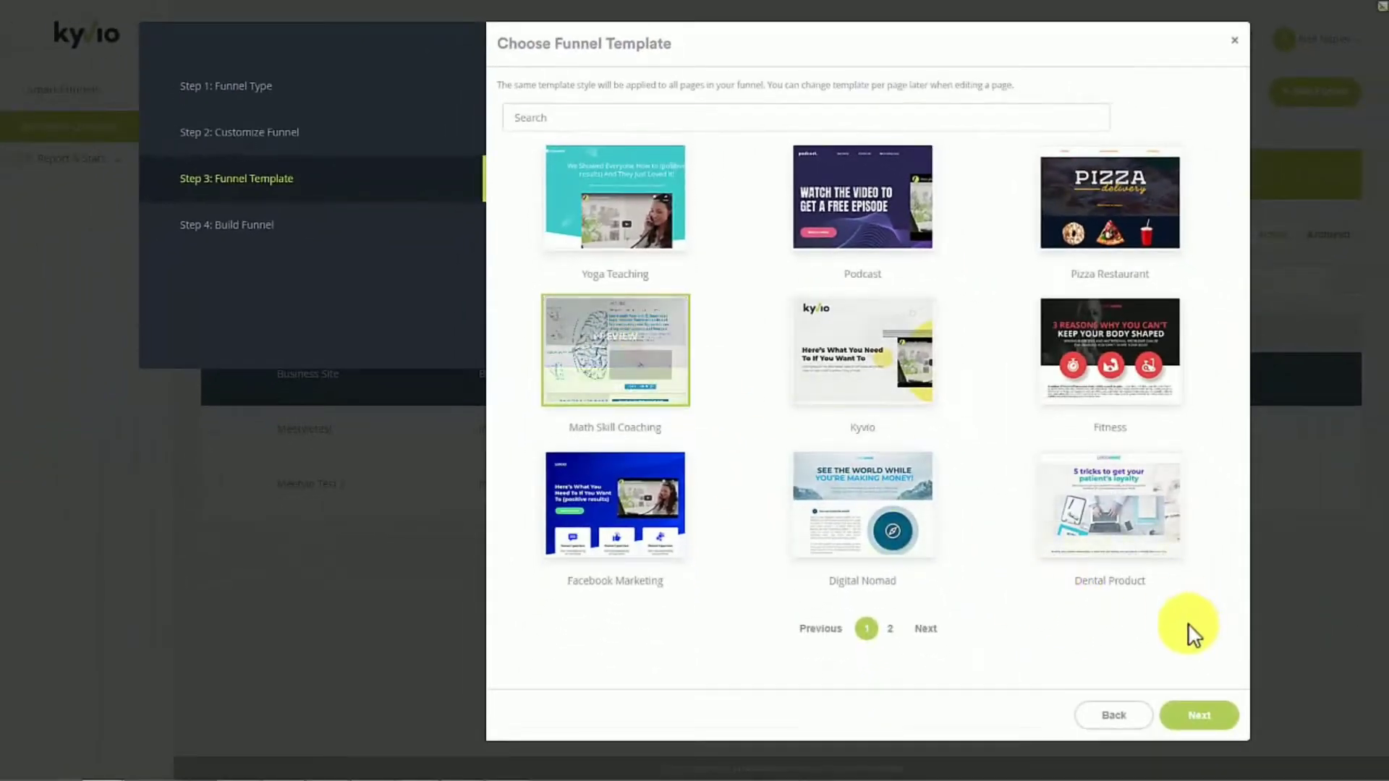
click(1195, 716)
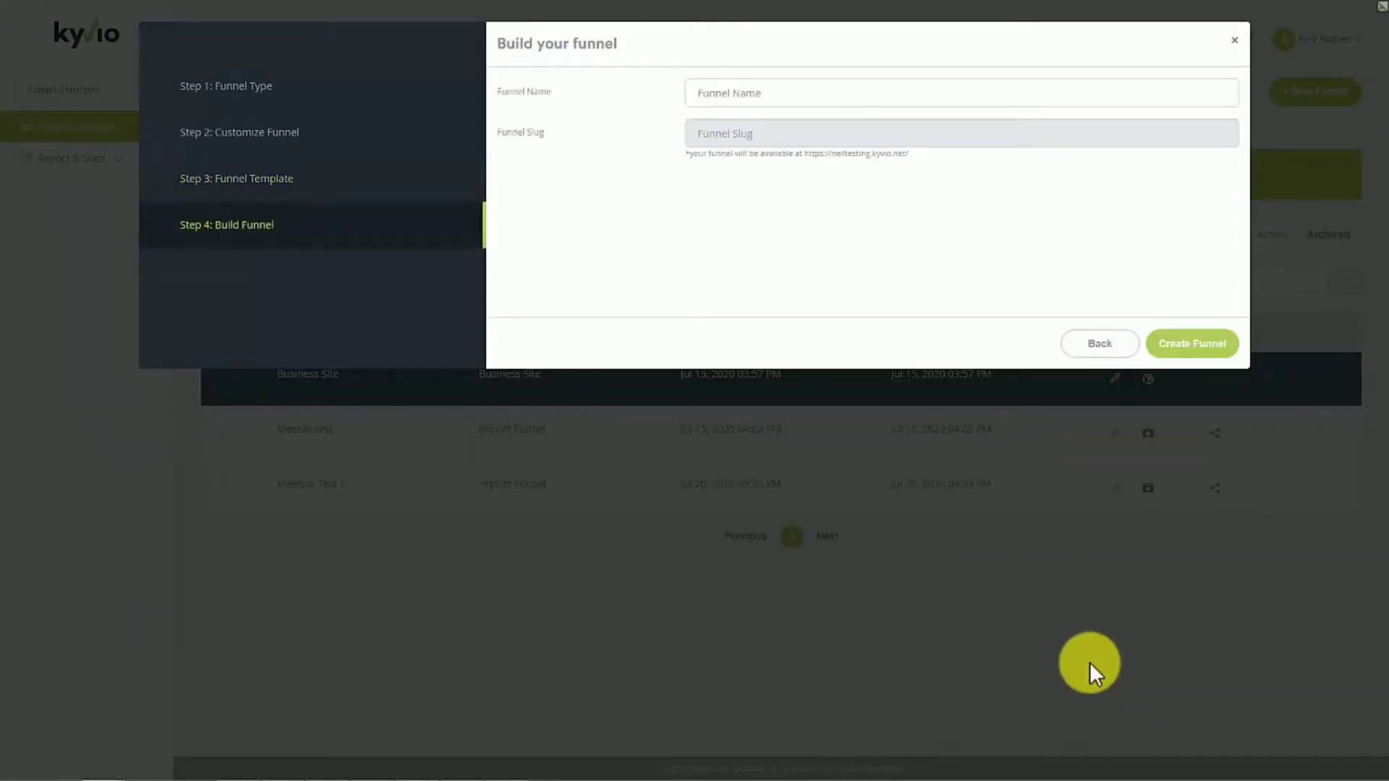
- Name the funnel "Math Teachers" and create it
click(723, 94)
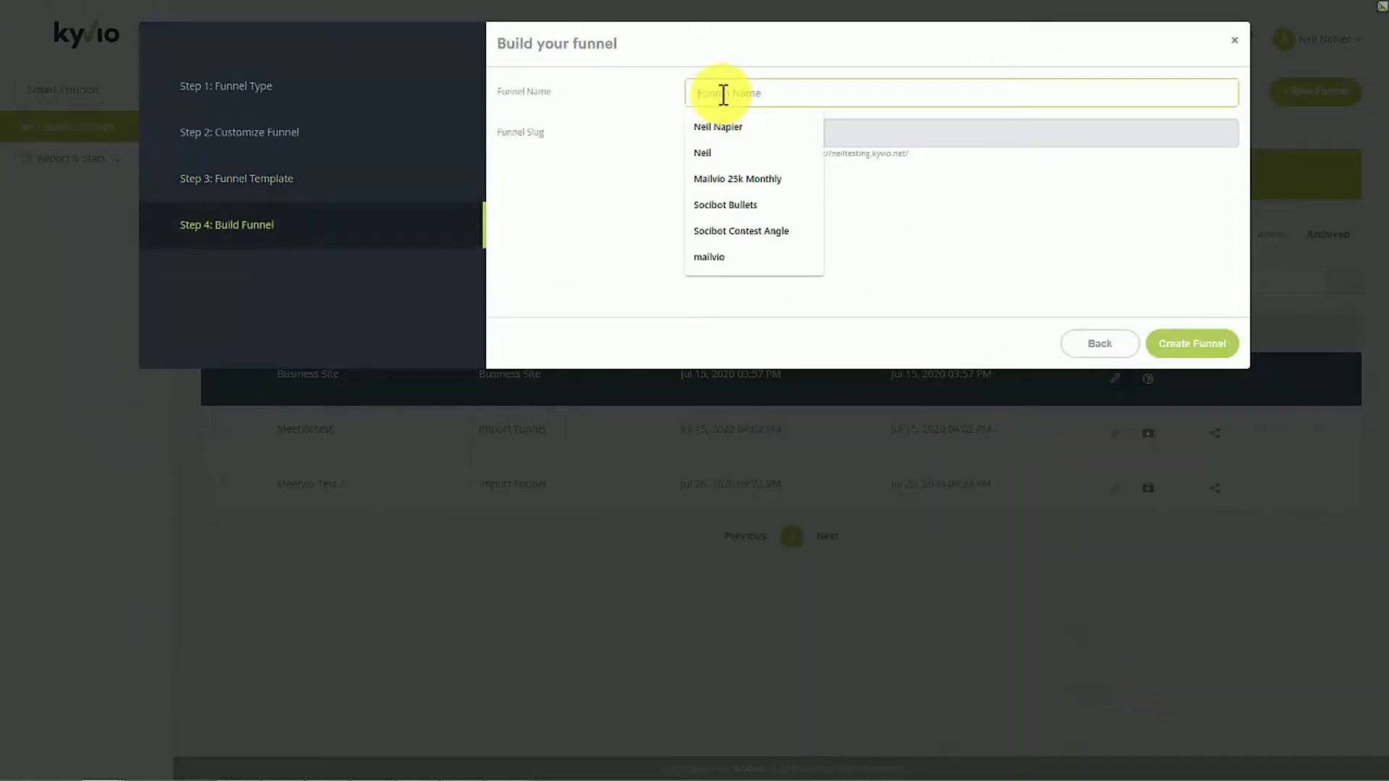
text(Math Teachers)
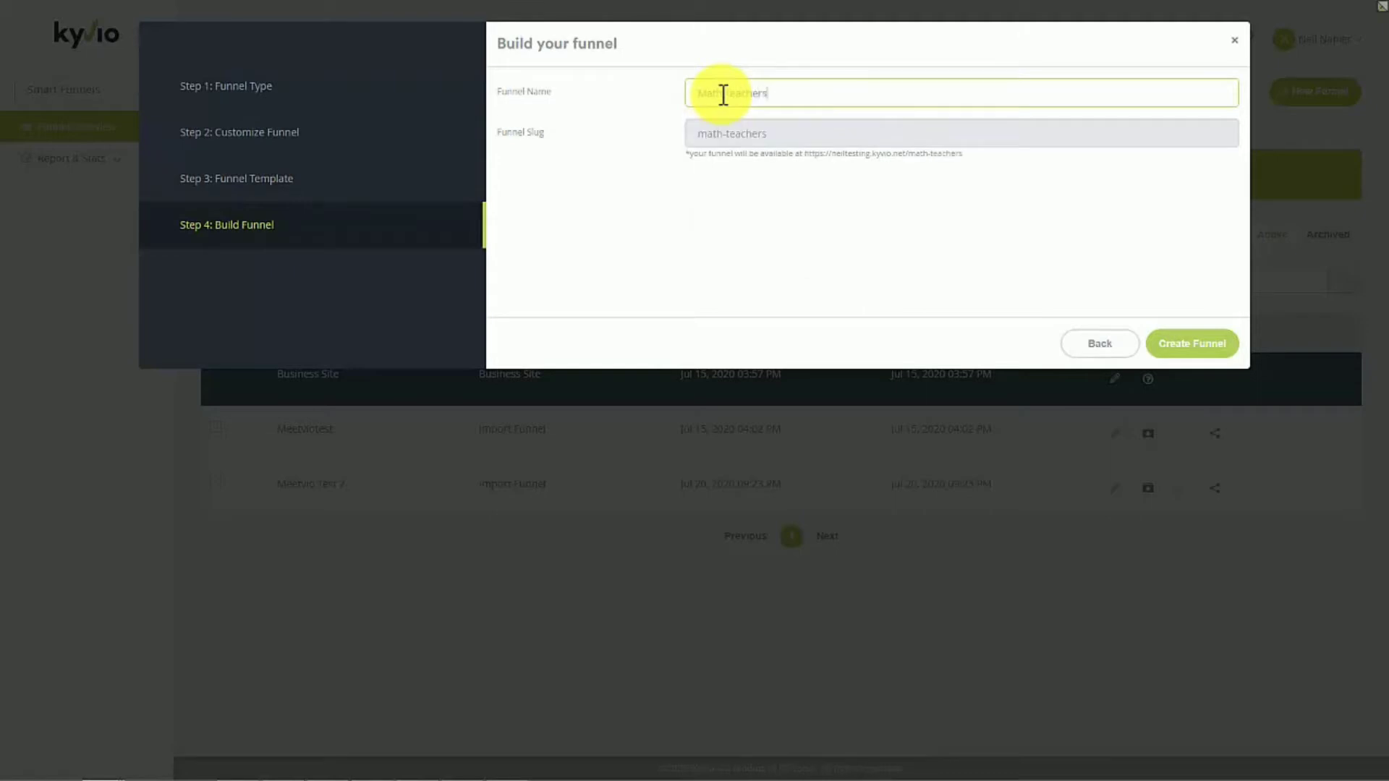
click(1184, 345)
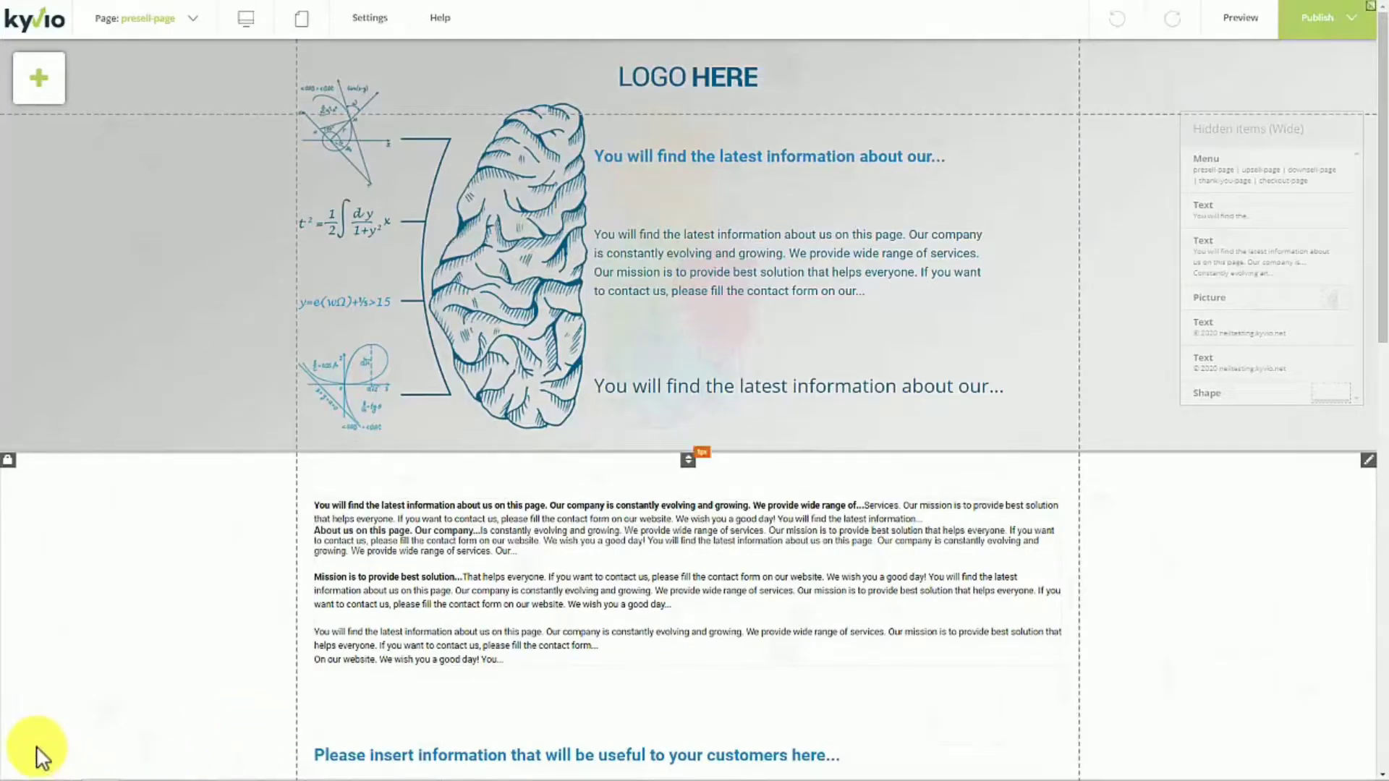
- Switch the editor to the upsell page and look over its sections from start to end
click(189, 20)
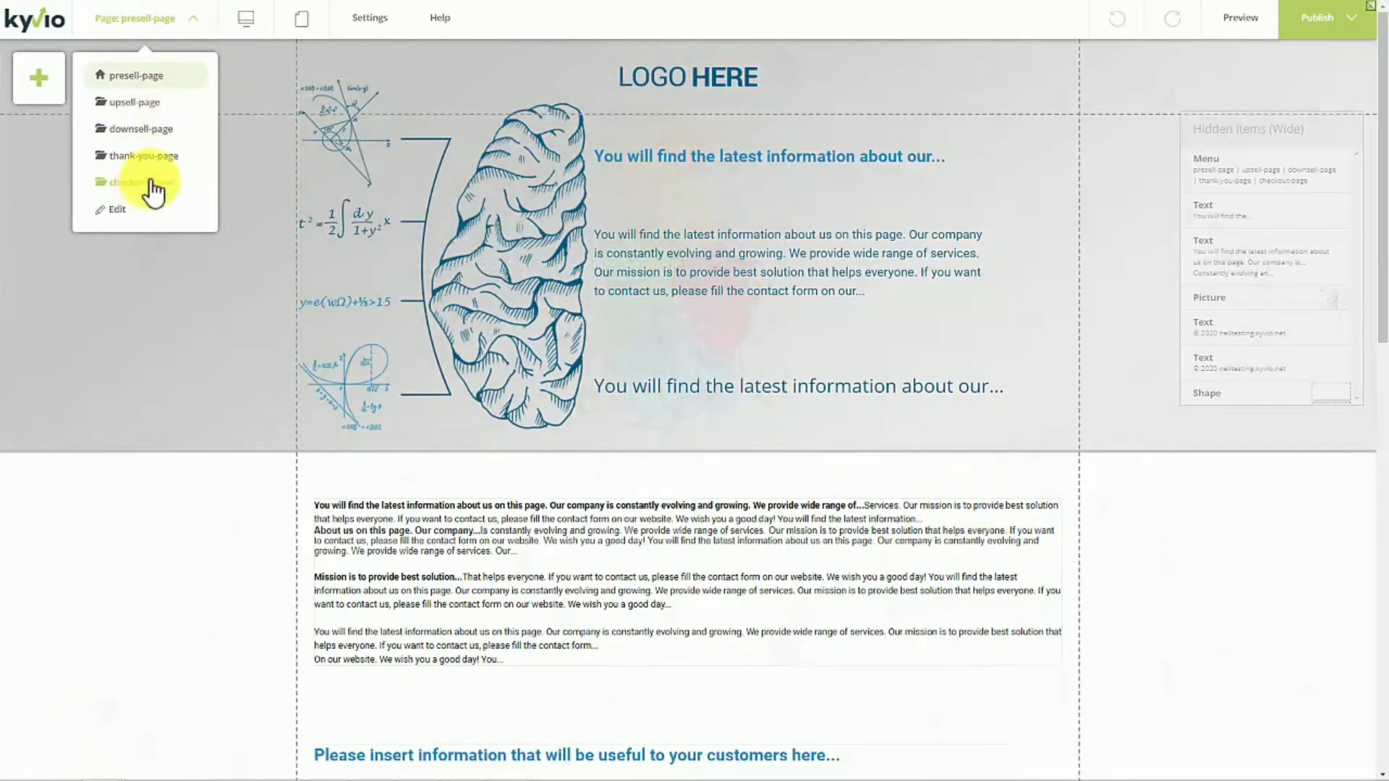
click(161, 107)
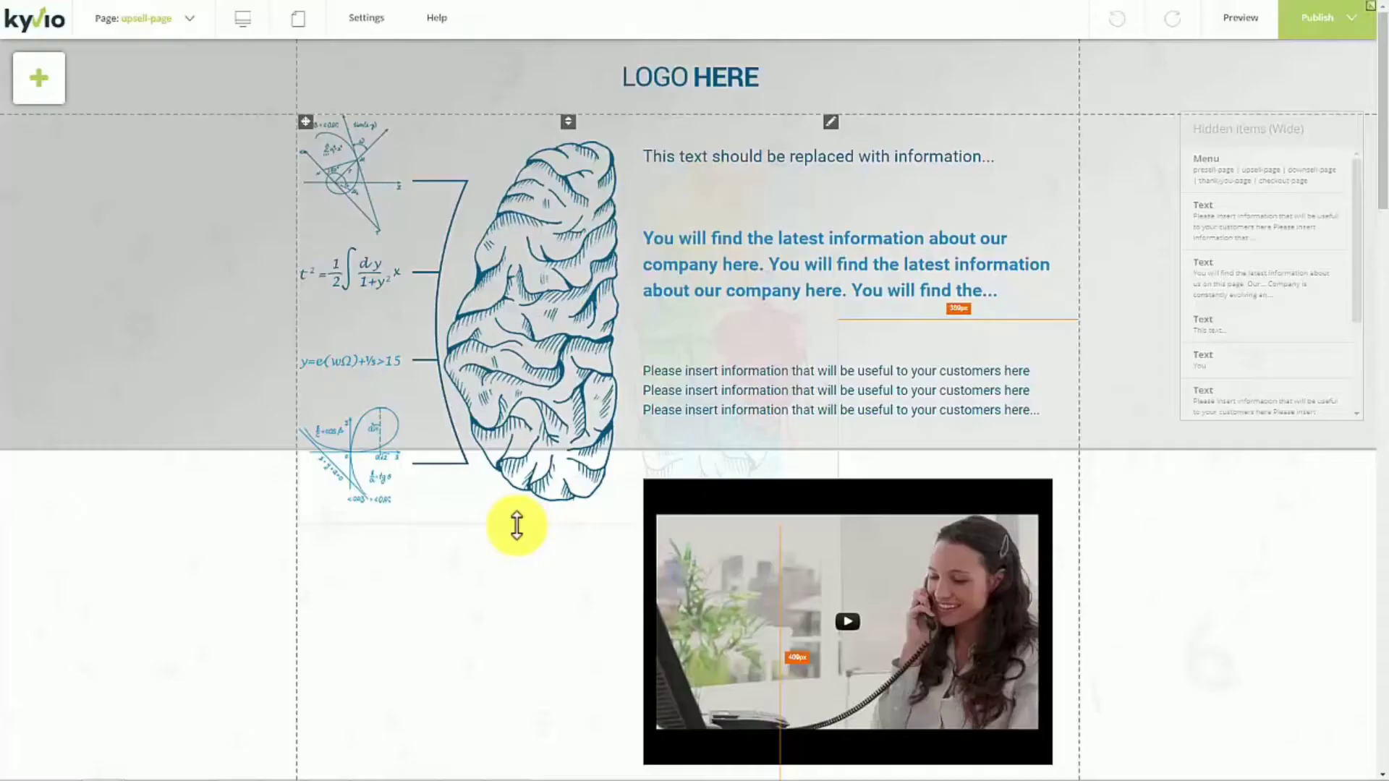
scroll(517, 527, down, 20)
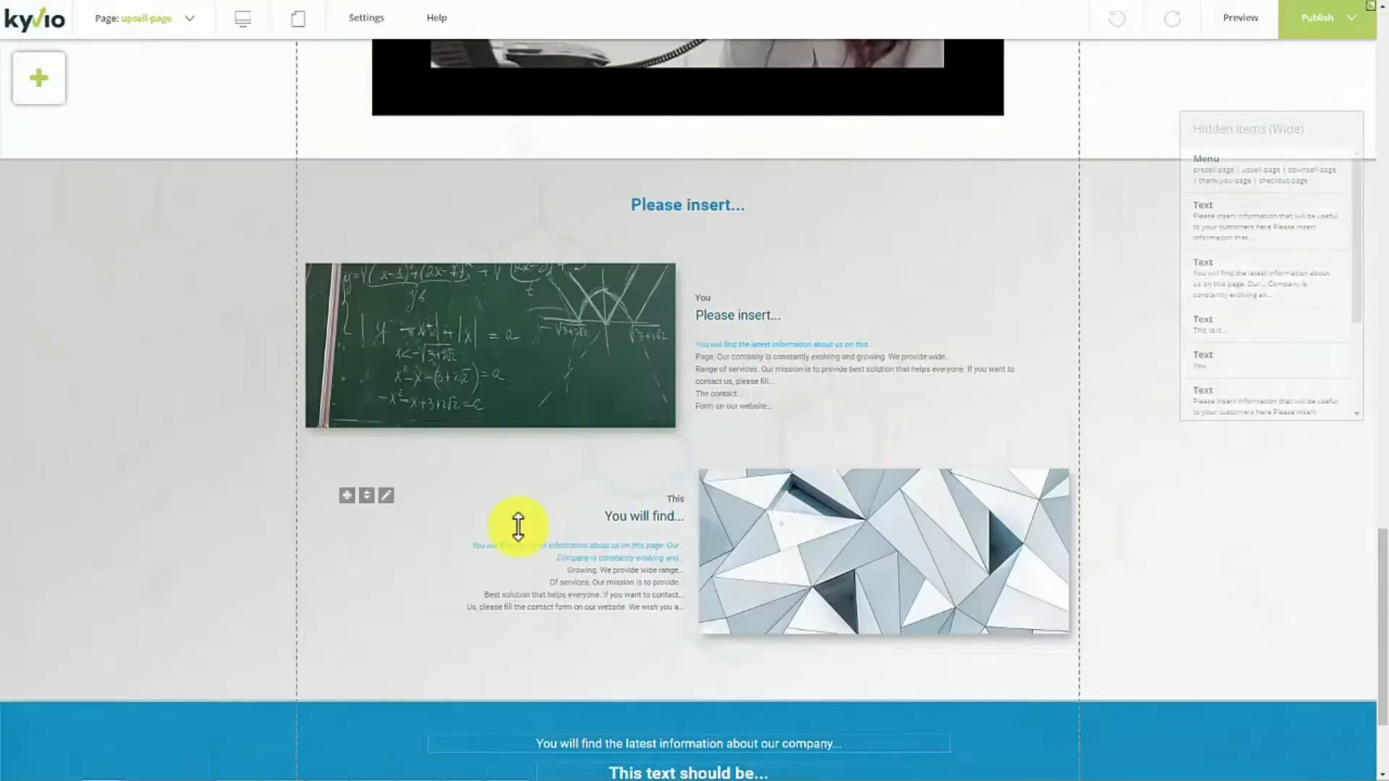
scroll(517, 526, down, 3)
scroll(520, 530, up, 20)
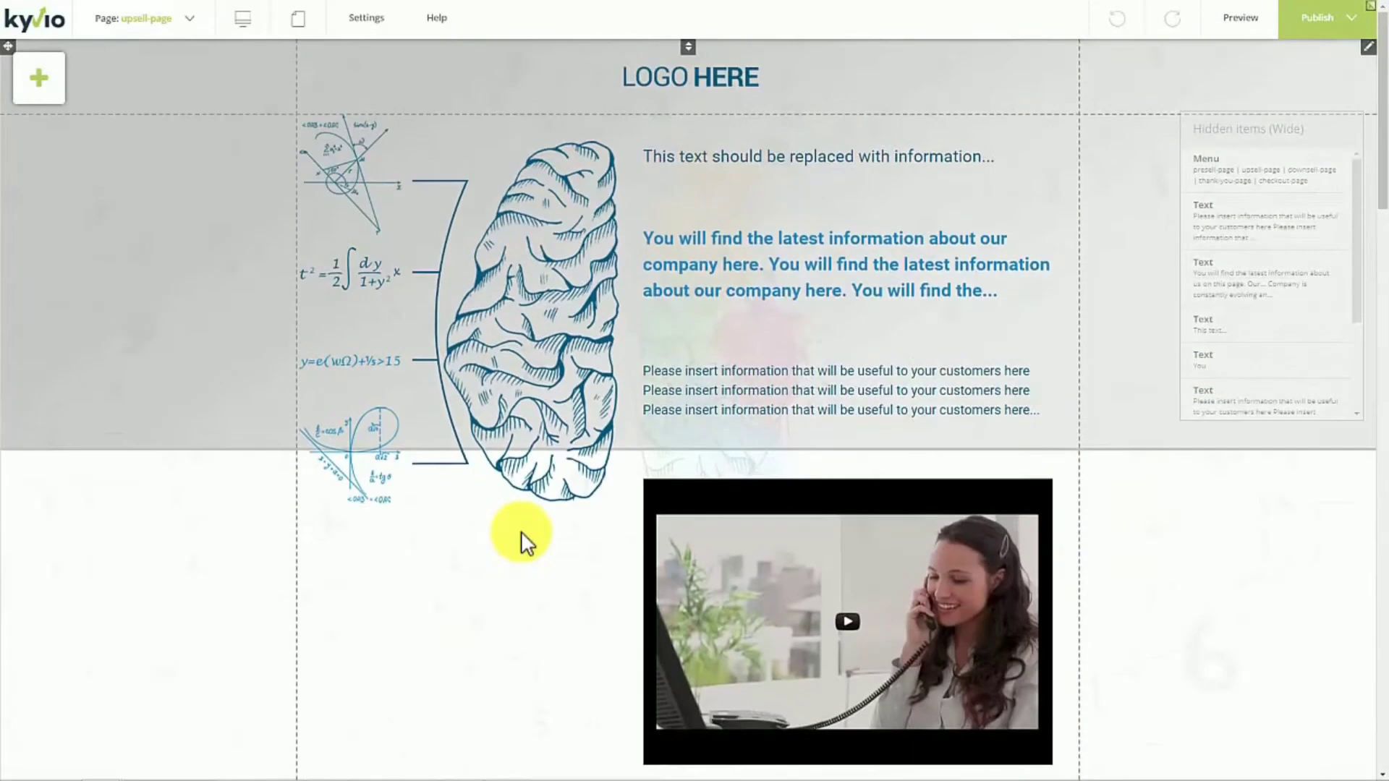
click(170, 21)
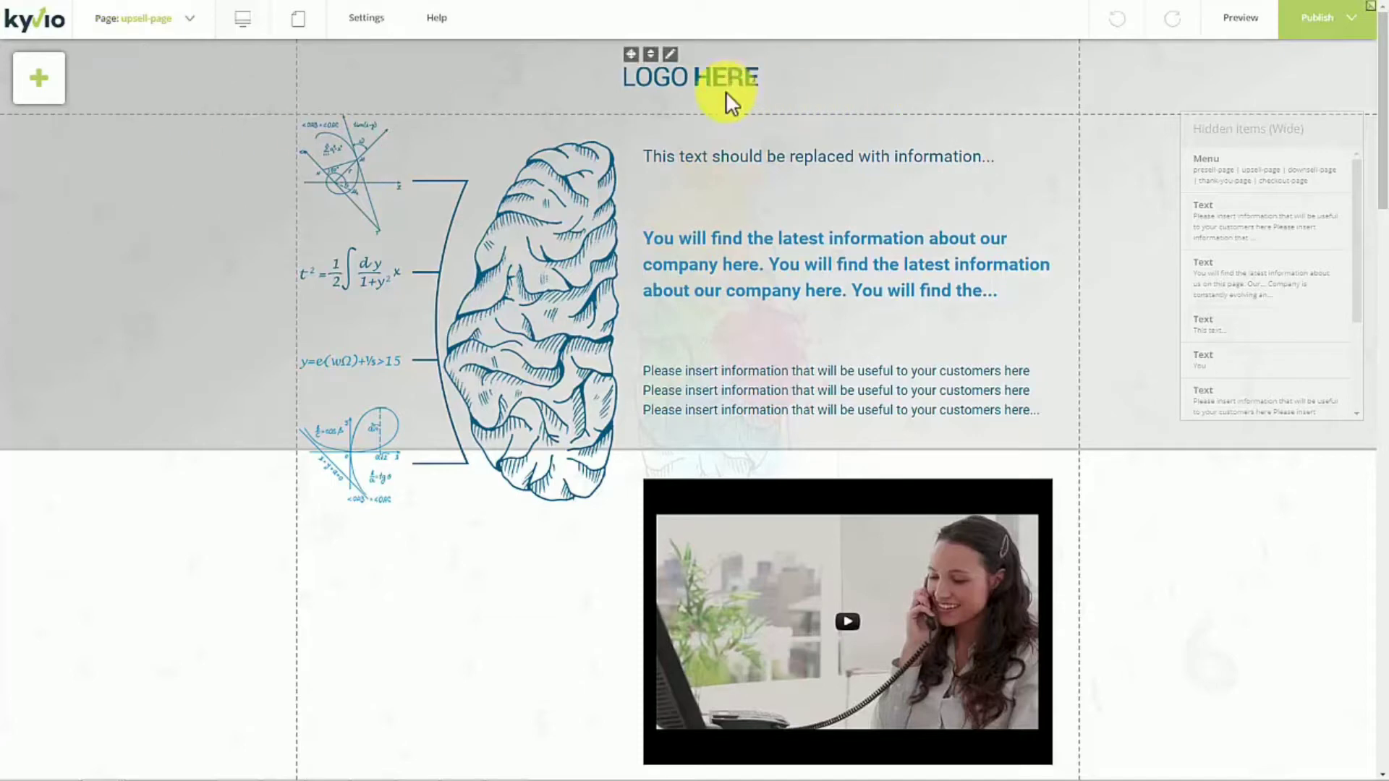
scroll(696, 262, down, 5)
scroll(700, 259, up, 5)
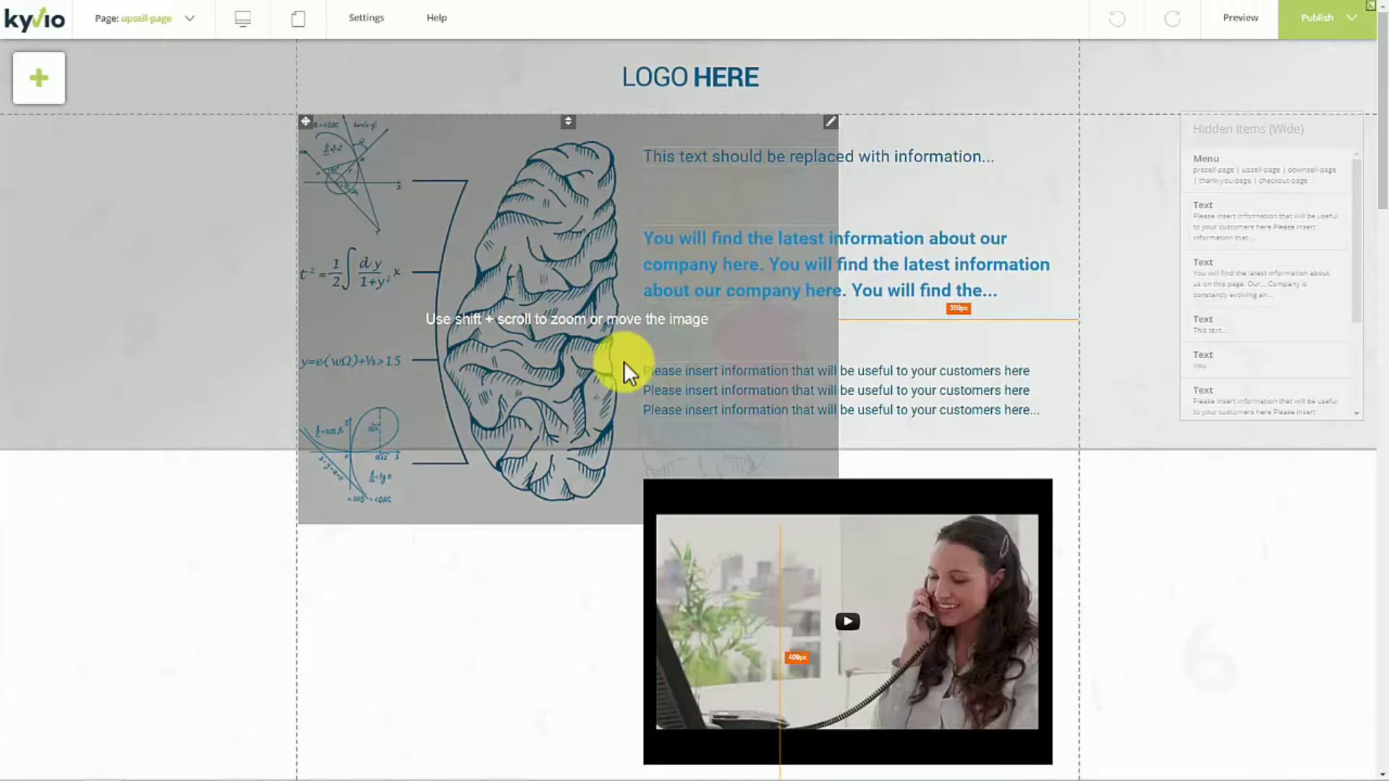
- Shrink the brain image to about 641 × 487 and align it with the left edge of the content area
drag(553, 275, 528, 294)
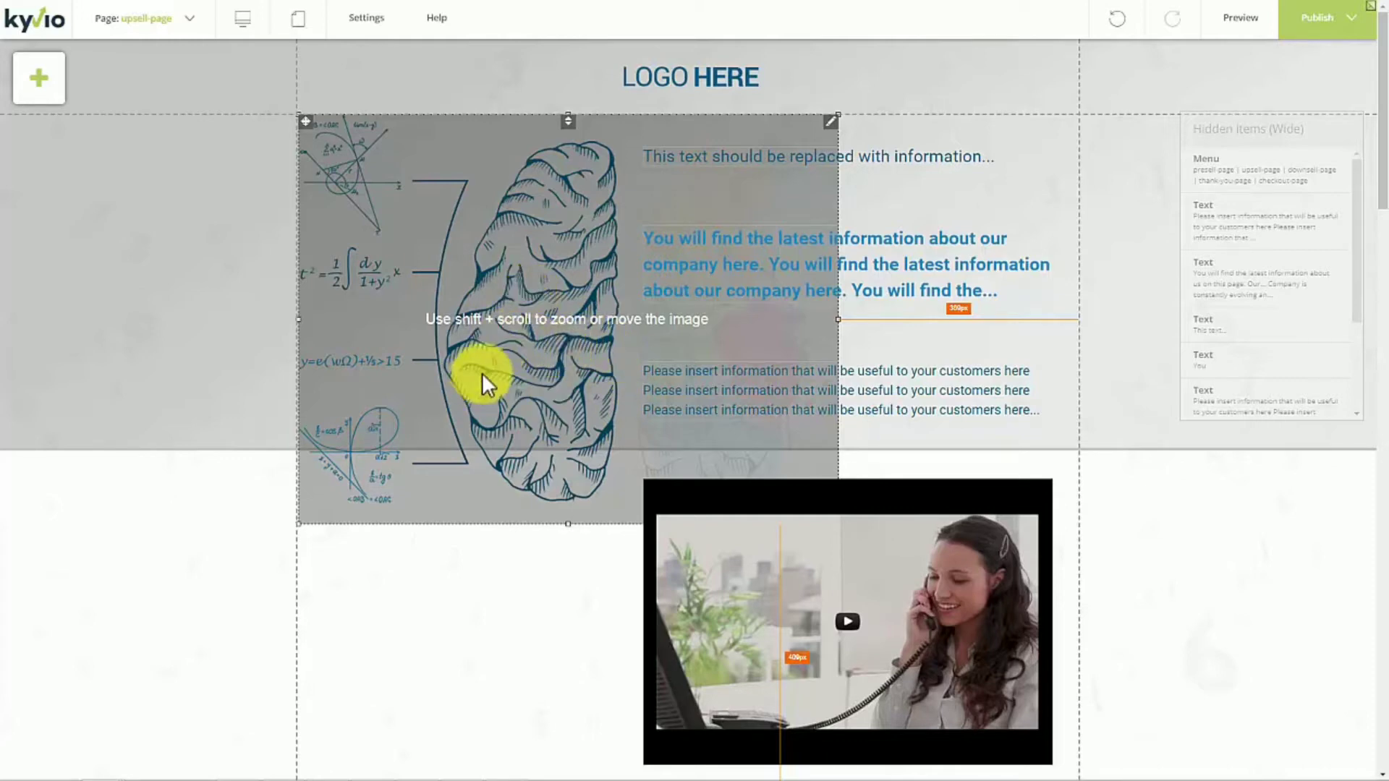
drag(558, 359, 484, 349)
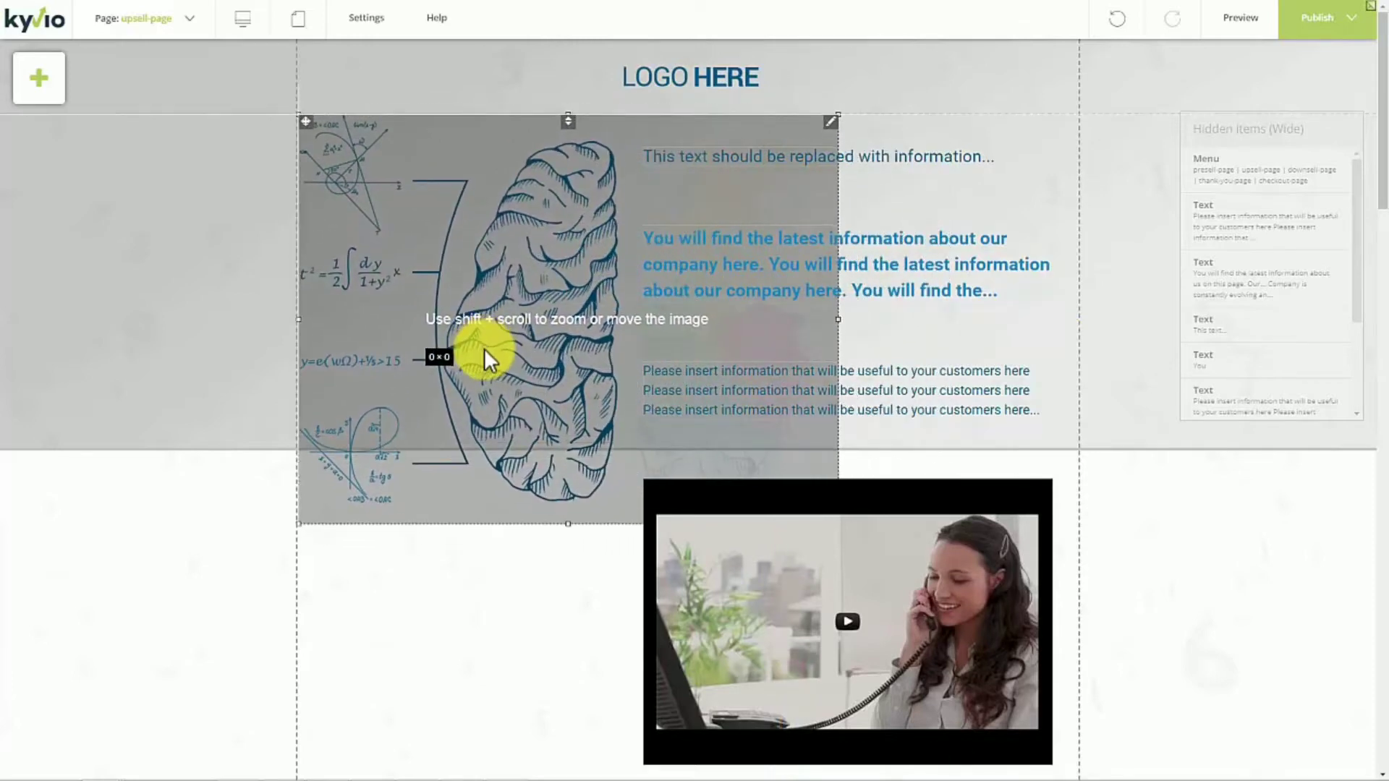
drag(300, 522, 426, 378)
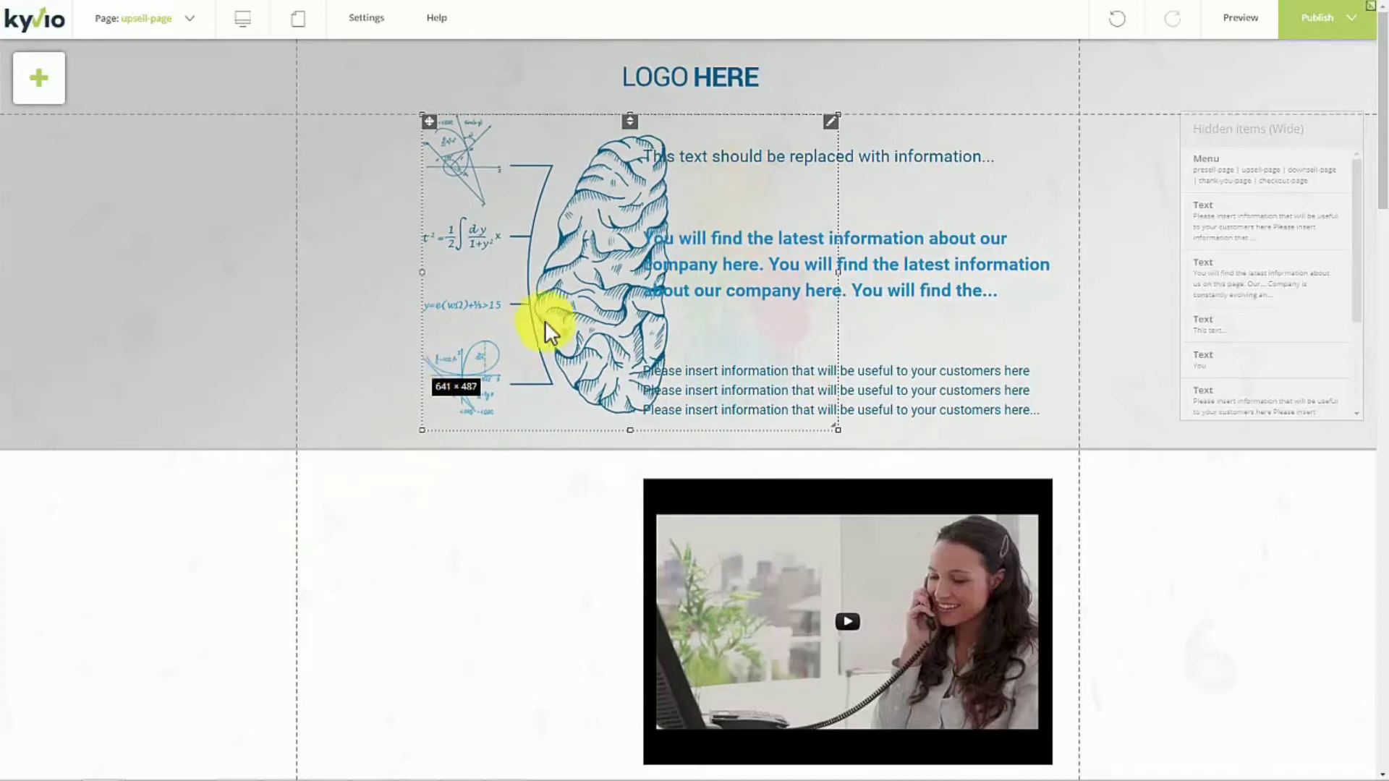
drag(543, 305, 450, 306)
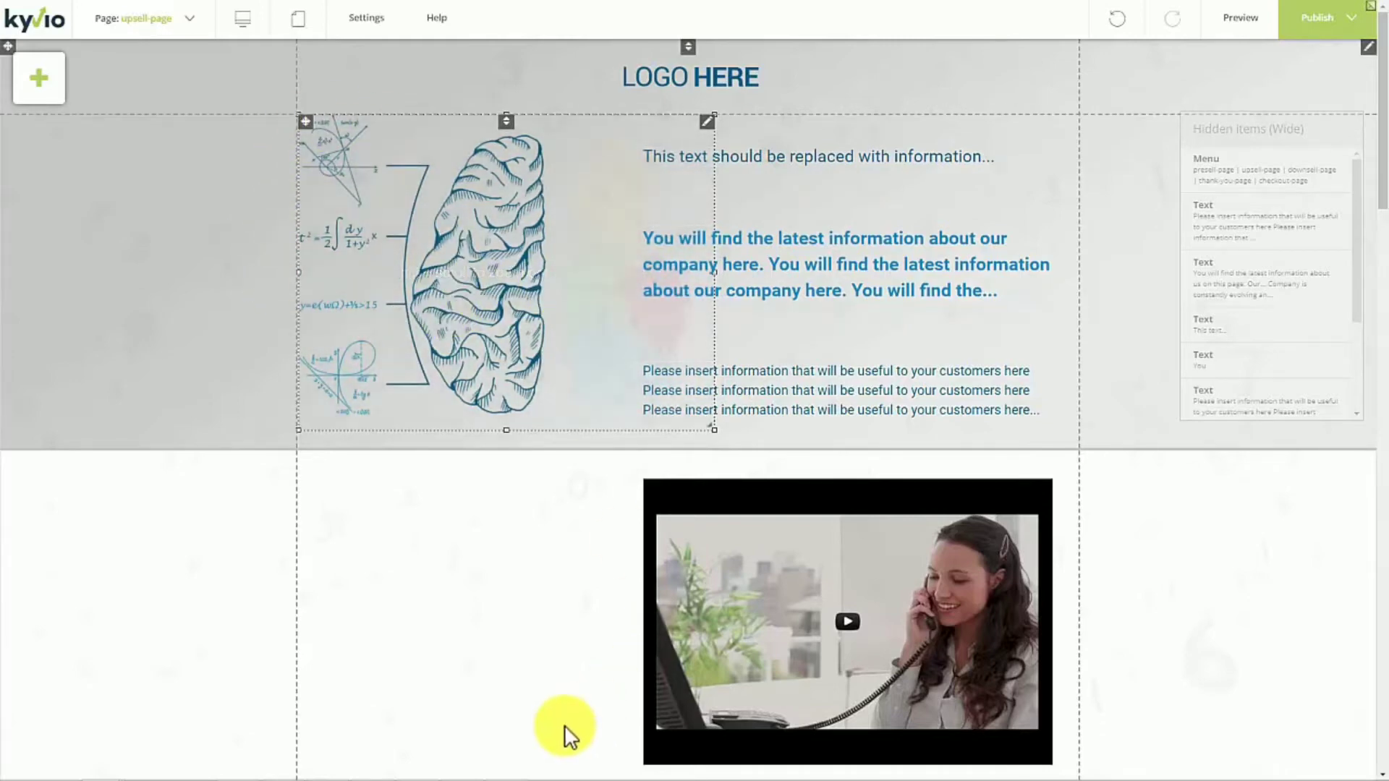
- Change the whole "This text should be replaced with information..." line beside the brain image to the Heading 2 style
click(801, 159)
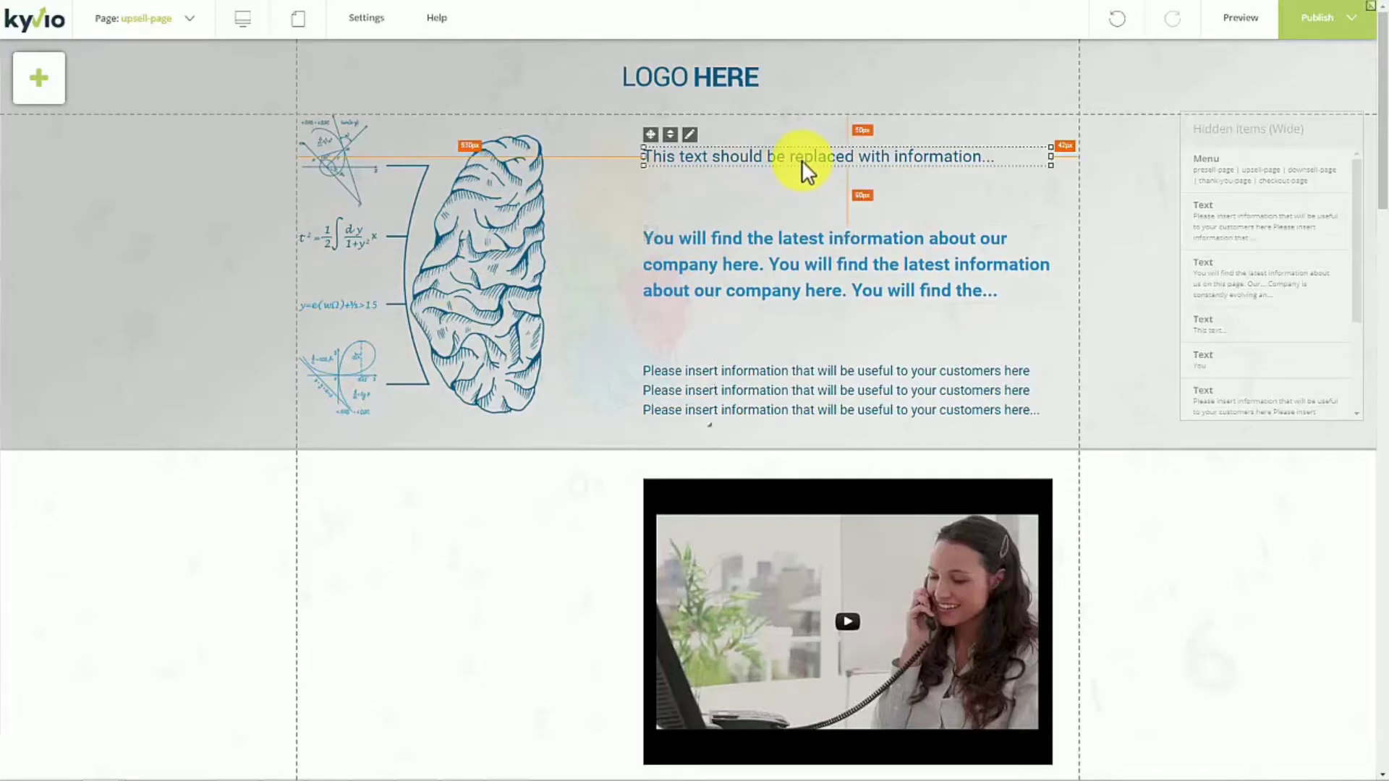
right_click(695, 149)
click(716, 157)
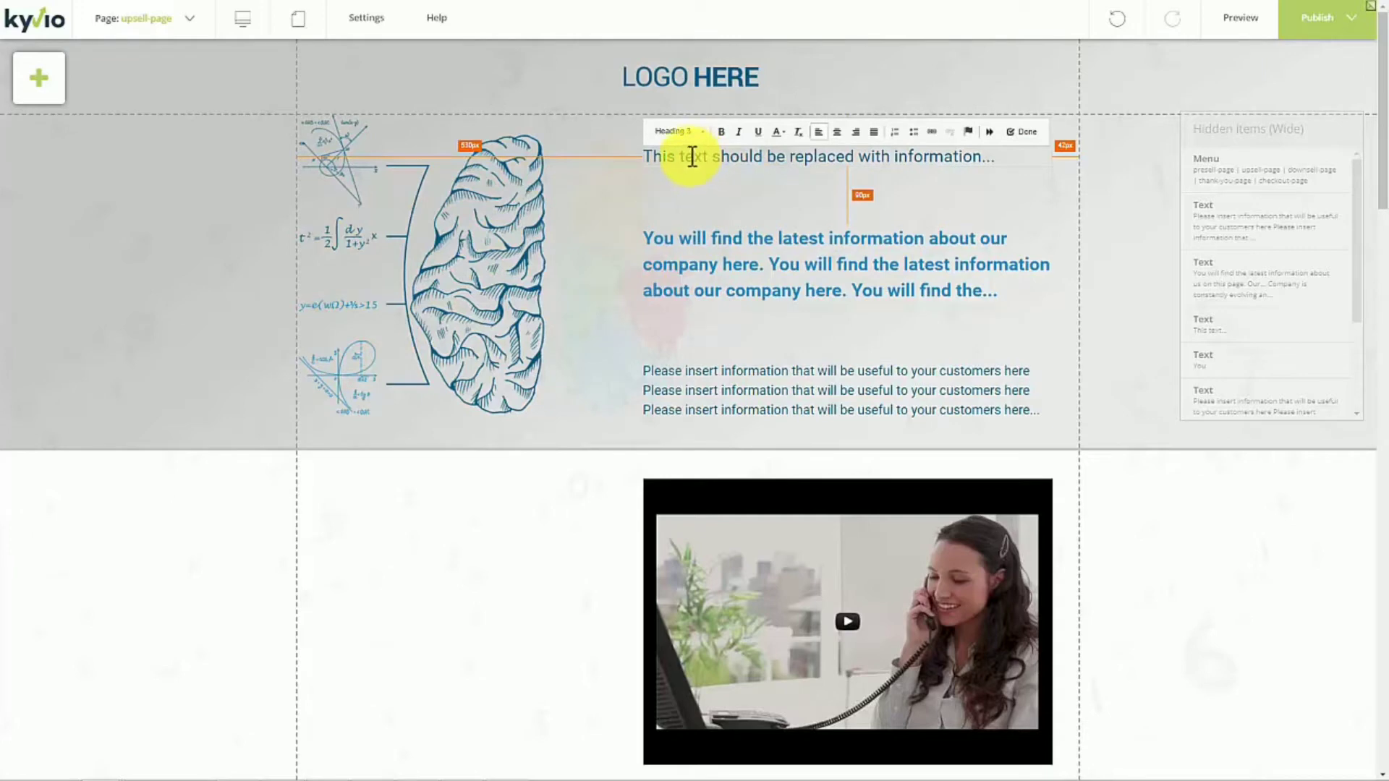
drag(653, 156, 877, 155)
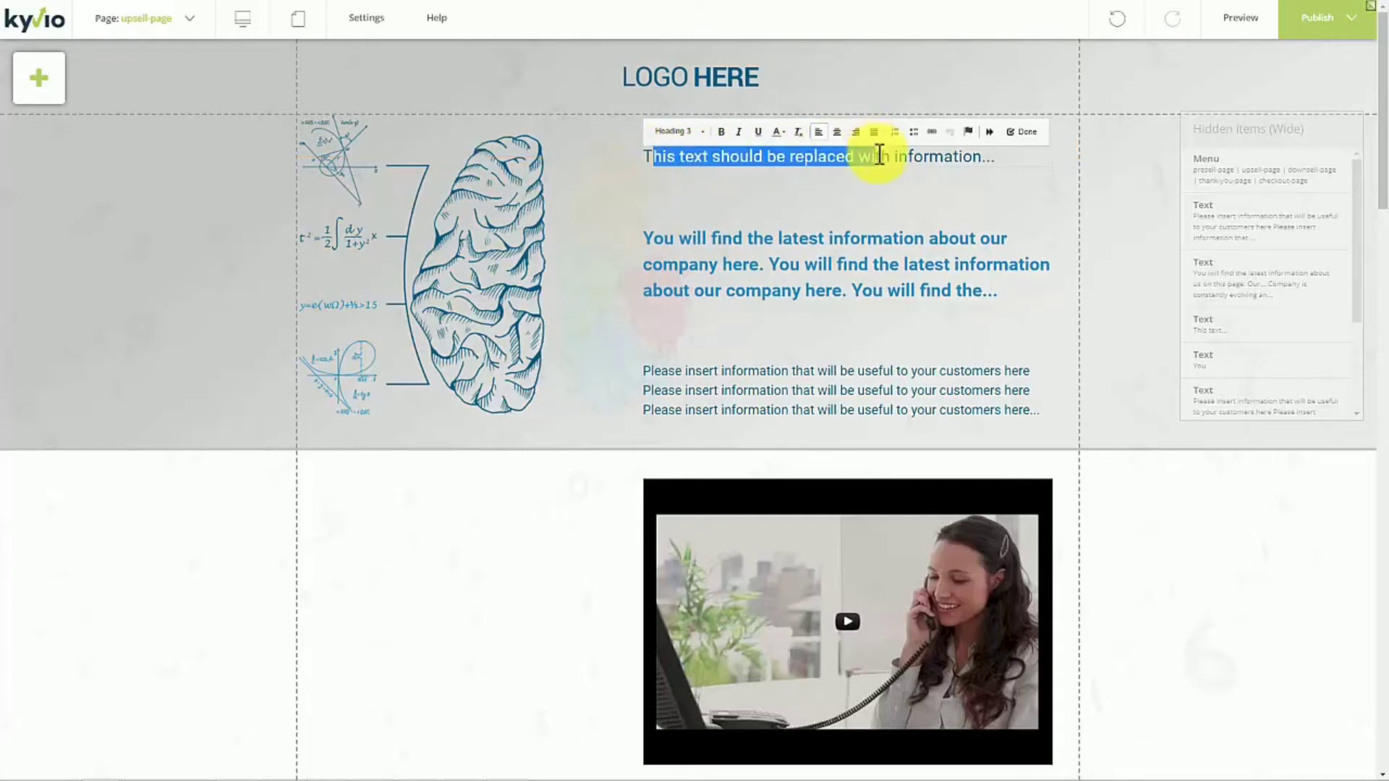
key(ctrl+a)
click(697, 133)
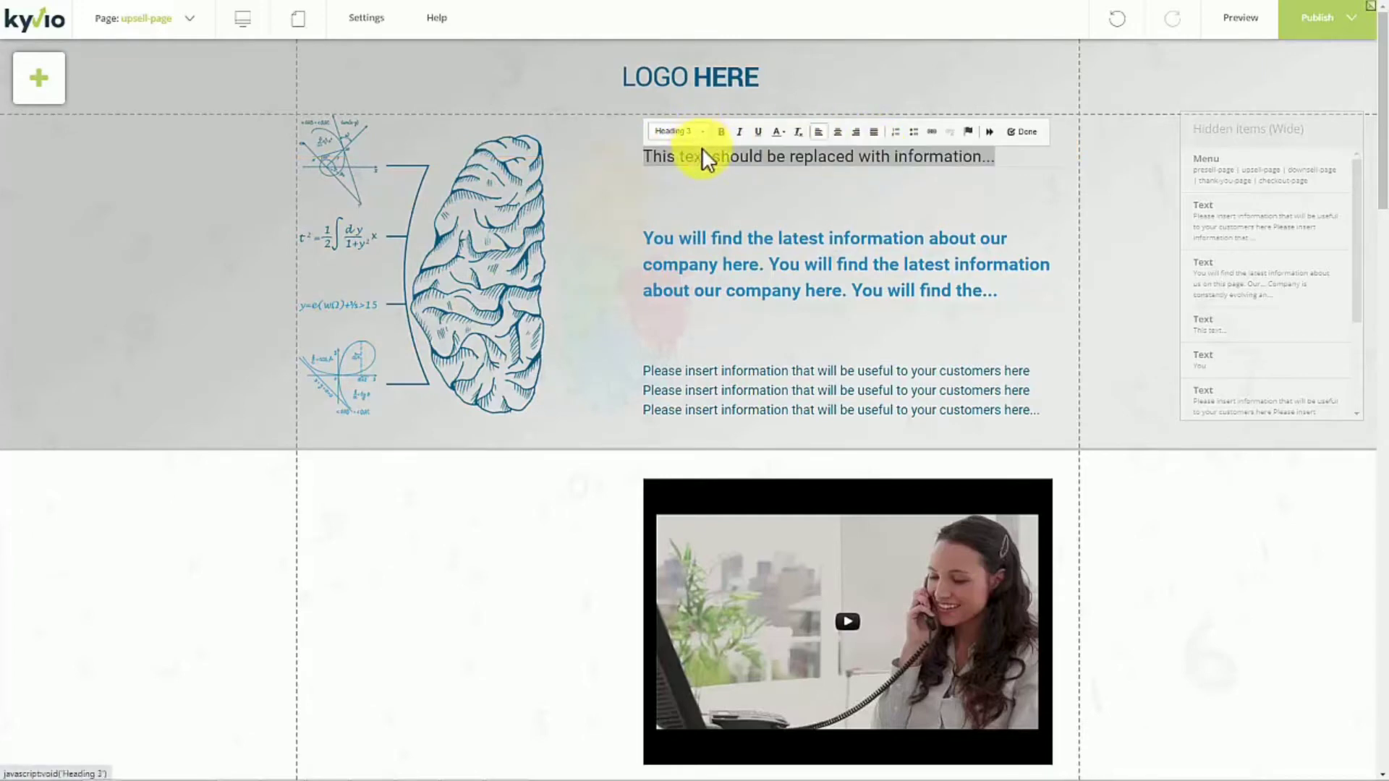
scroll(778, 215, down, 3)
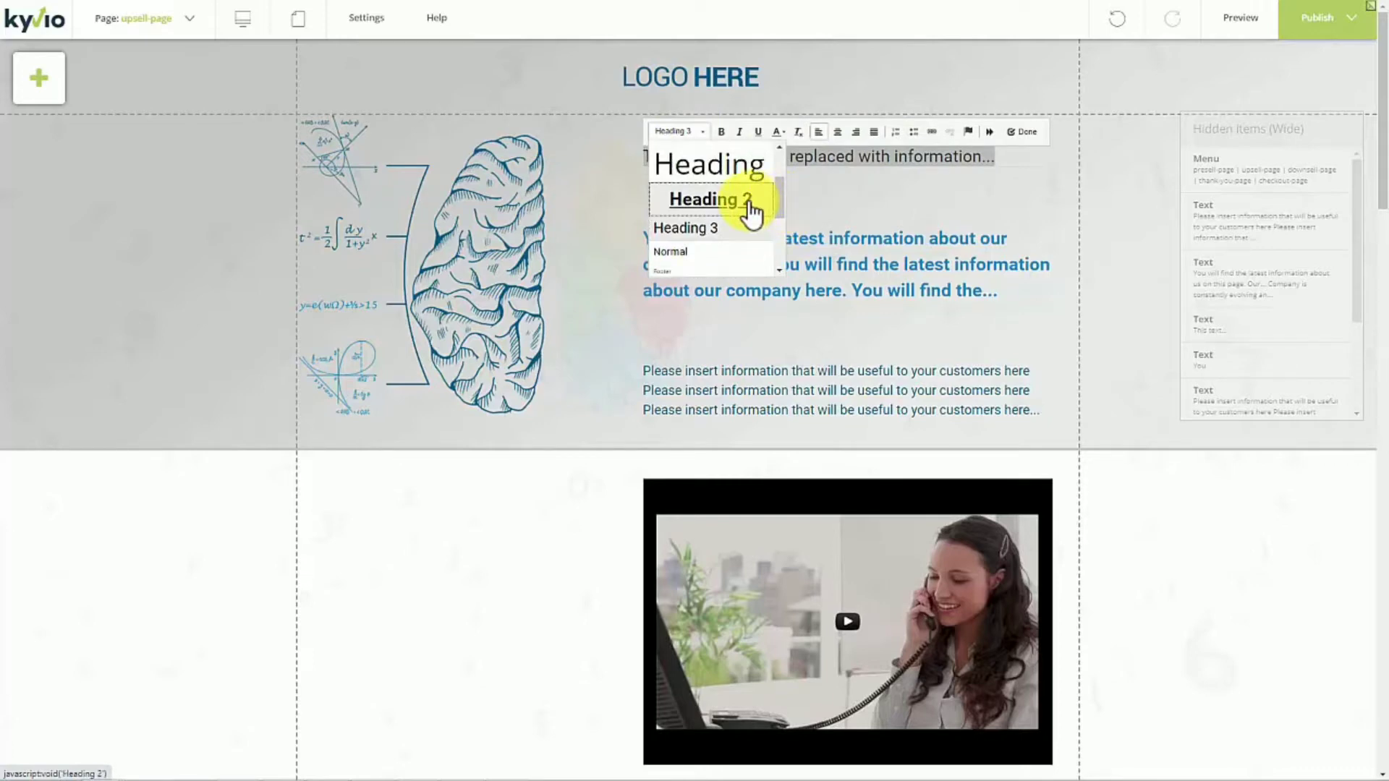
click(763, 206)
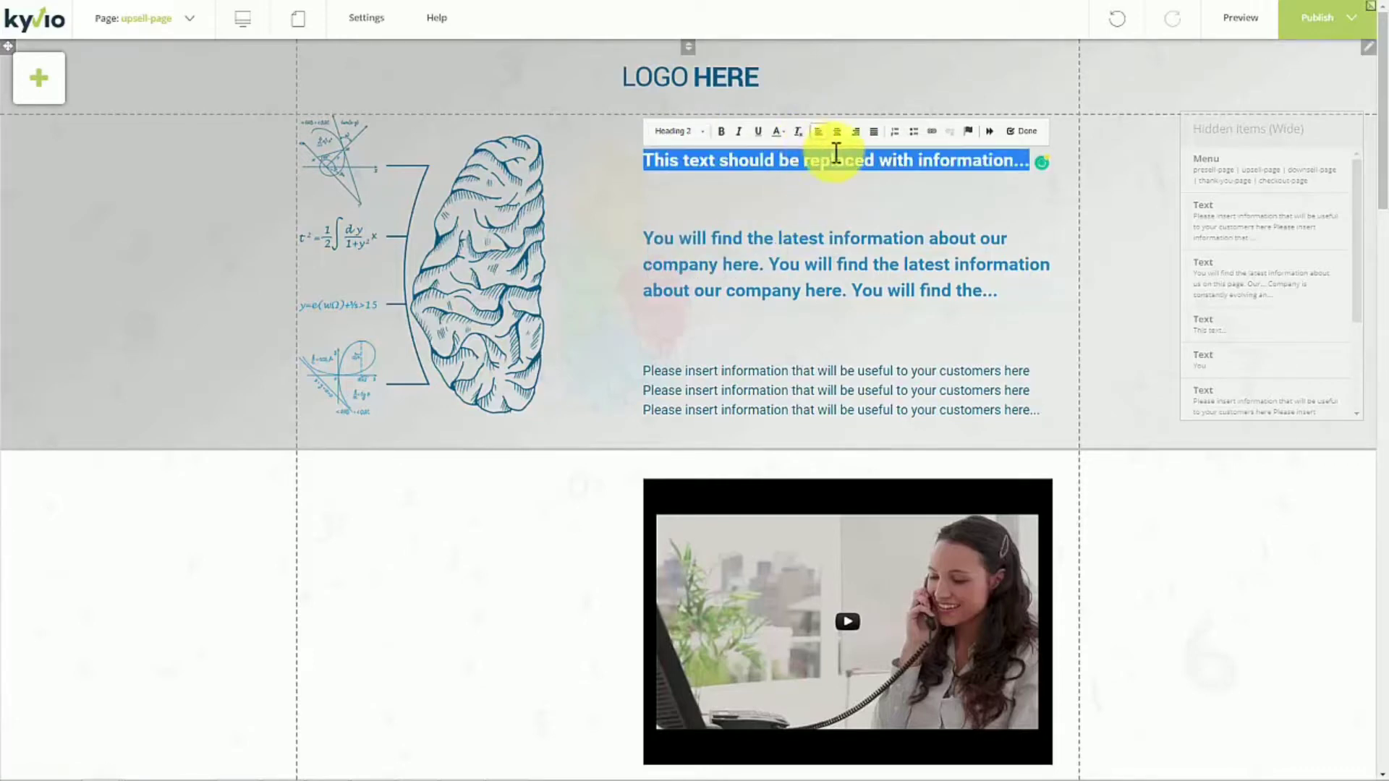
click(1018, 134)
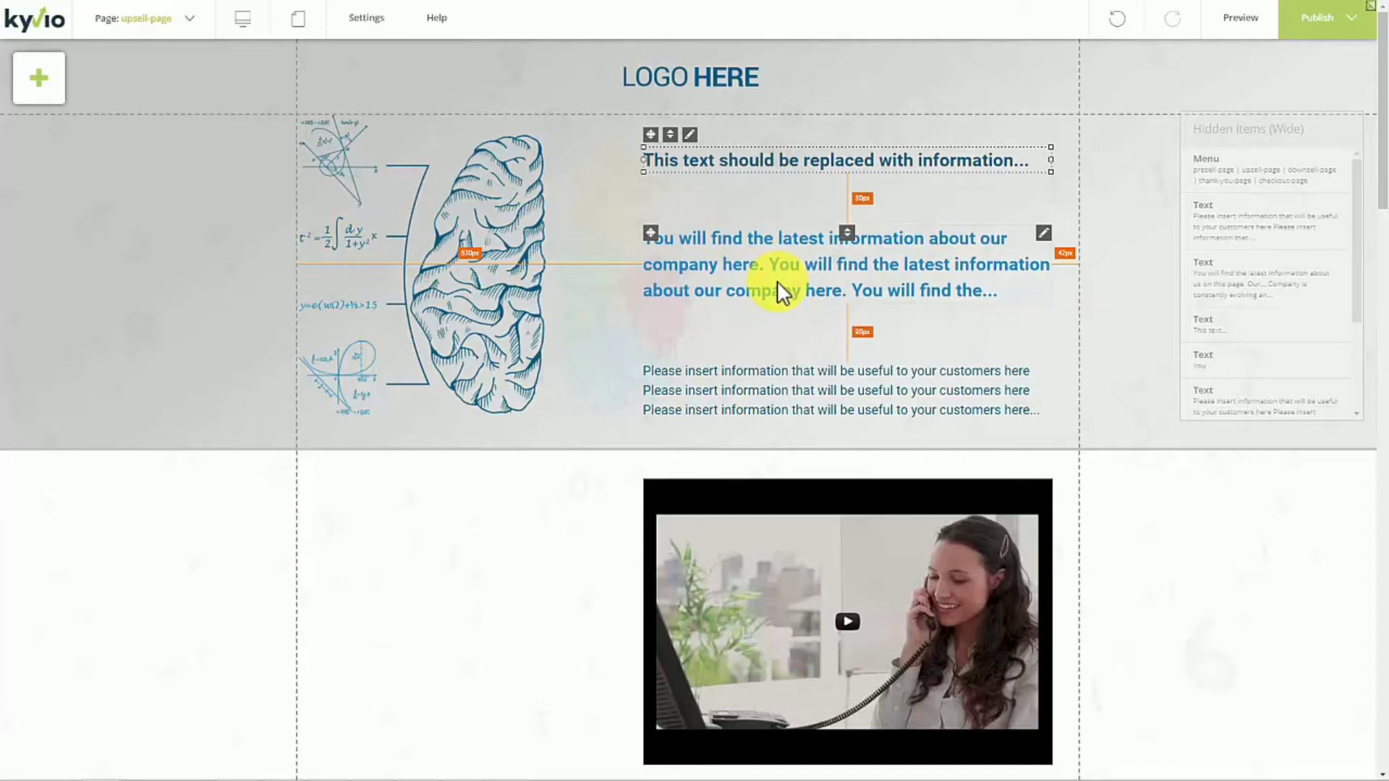
- Move the blue three-line text slightly up toward the heading and nudge the small text block beneath it
mouse_move(806, 271)
mouse_down()
mouse_move(800, 241)
mouse_move(805, 275)
mouse_move(807, 259)
mouse_up()
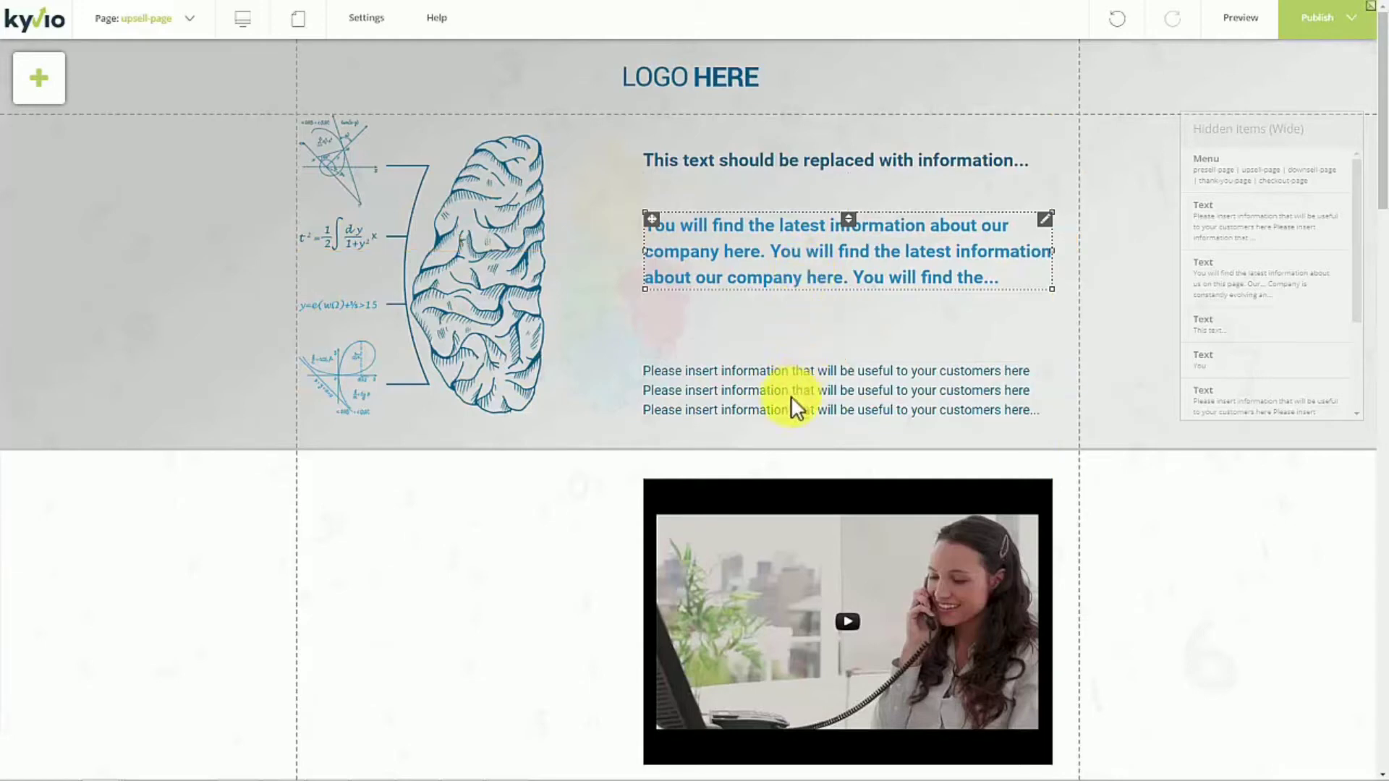
mouse_move(789, 397)
mouse_down()
mouse_move(792, 366)
mouse_move(789, 395)
mouse_up()
scroll(710, 457, down, 5)
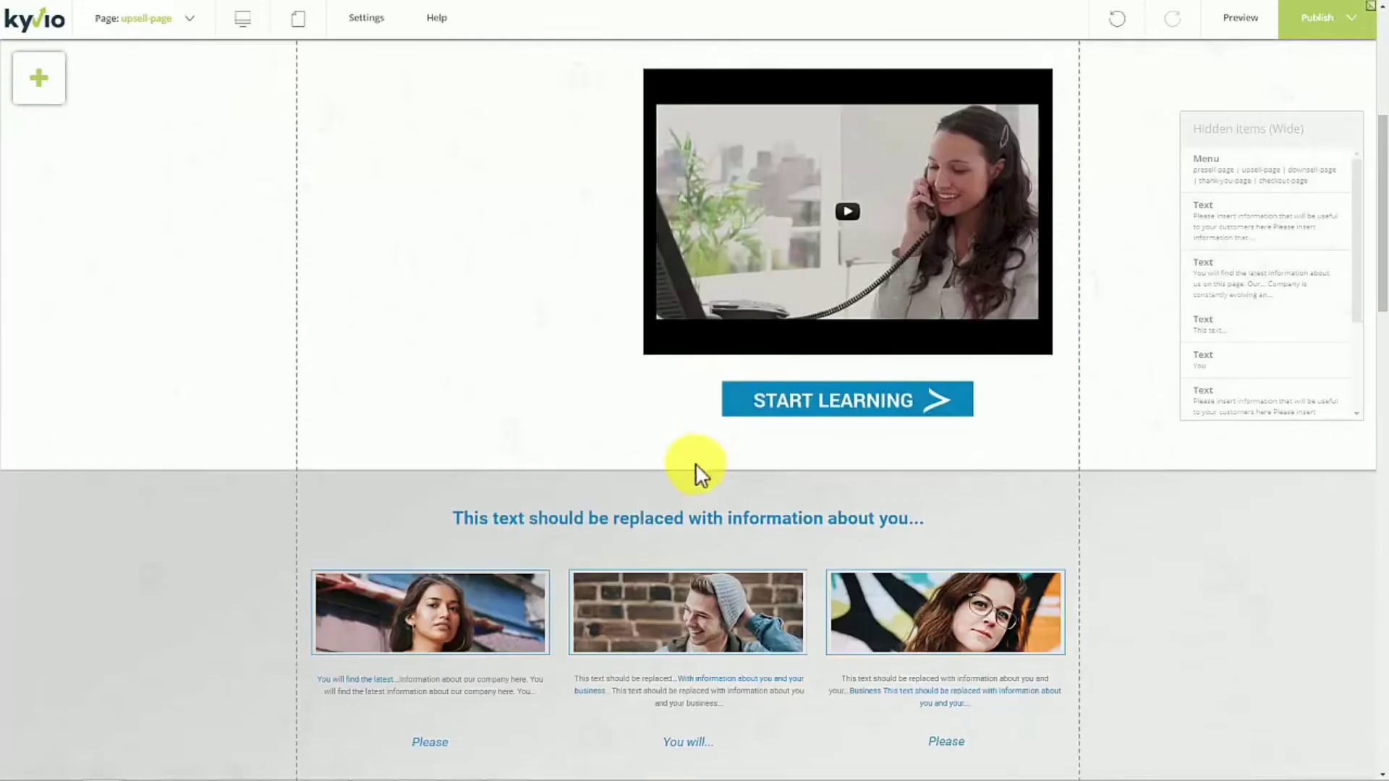
click(743, 395)
scroll(759, 427, up, 5)
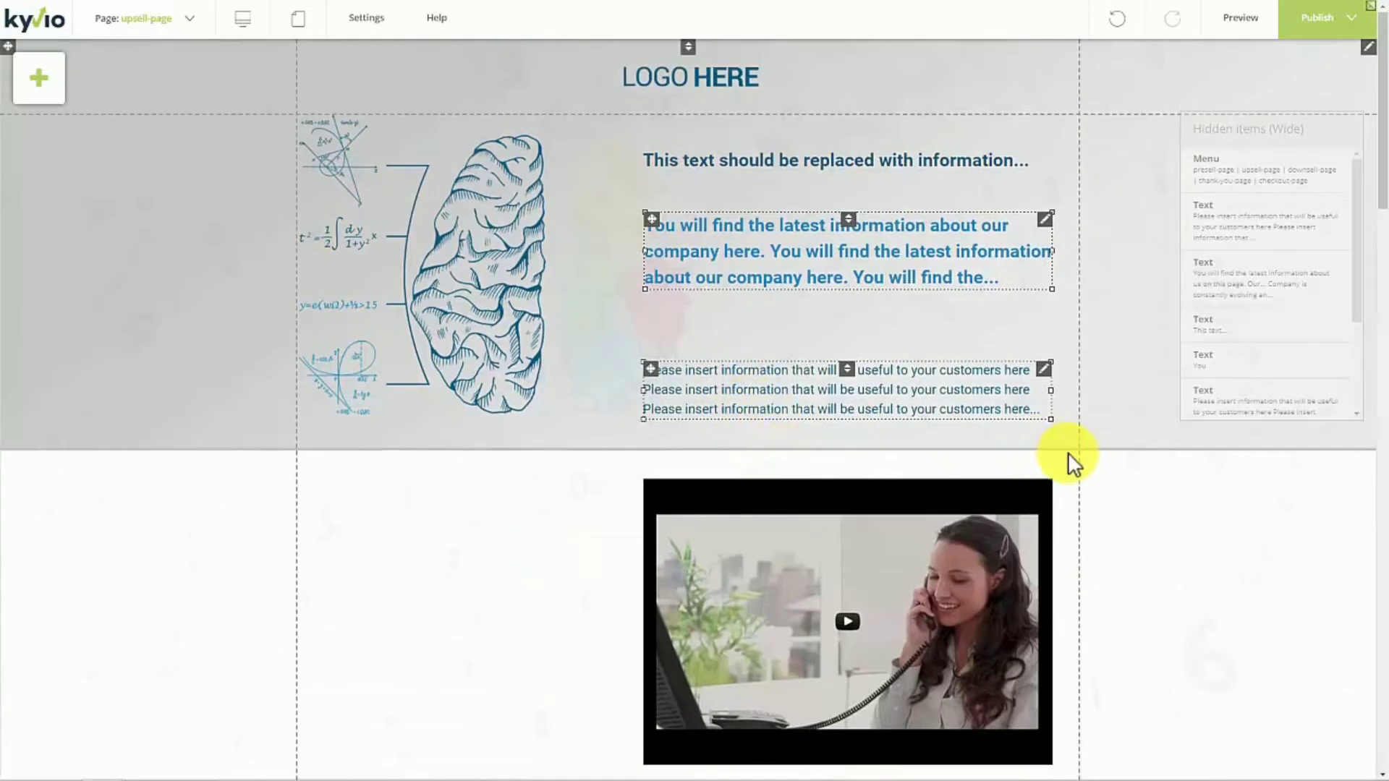
- Center the video and the Start Learning button horizontally, and raise the section boundary below them closer to the button
middle_click(1094, 483)
drag(814, 431, 672, 463)
drag(765, 662, 626, 656)
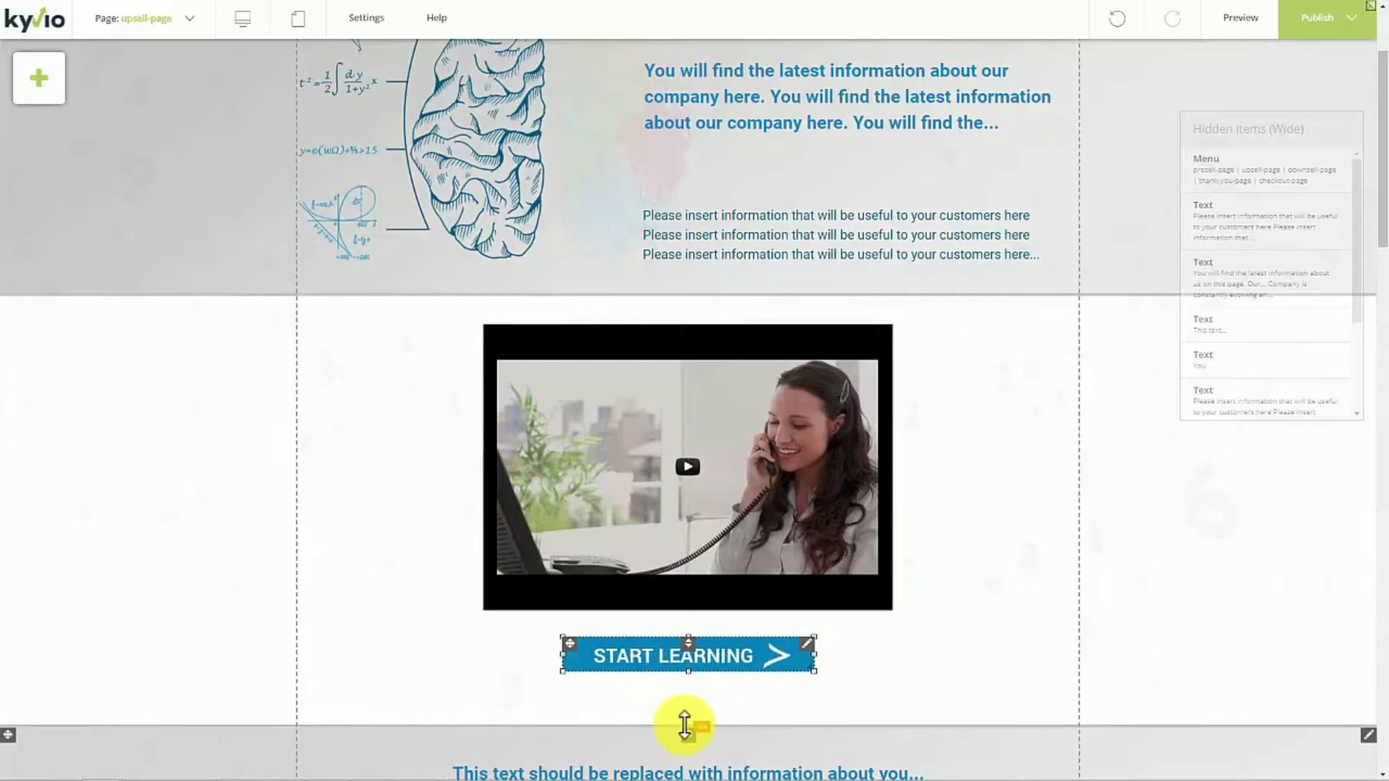
drag(688, 722, 688, 716)
drag(688, 707, 688, 695)
- Select the gray three-photo section together with its heading, photos, descriptions and captions, and nudge the whole group slightly up toward the Start Learning button
scroll(686, 701, down, 5)
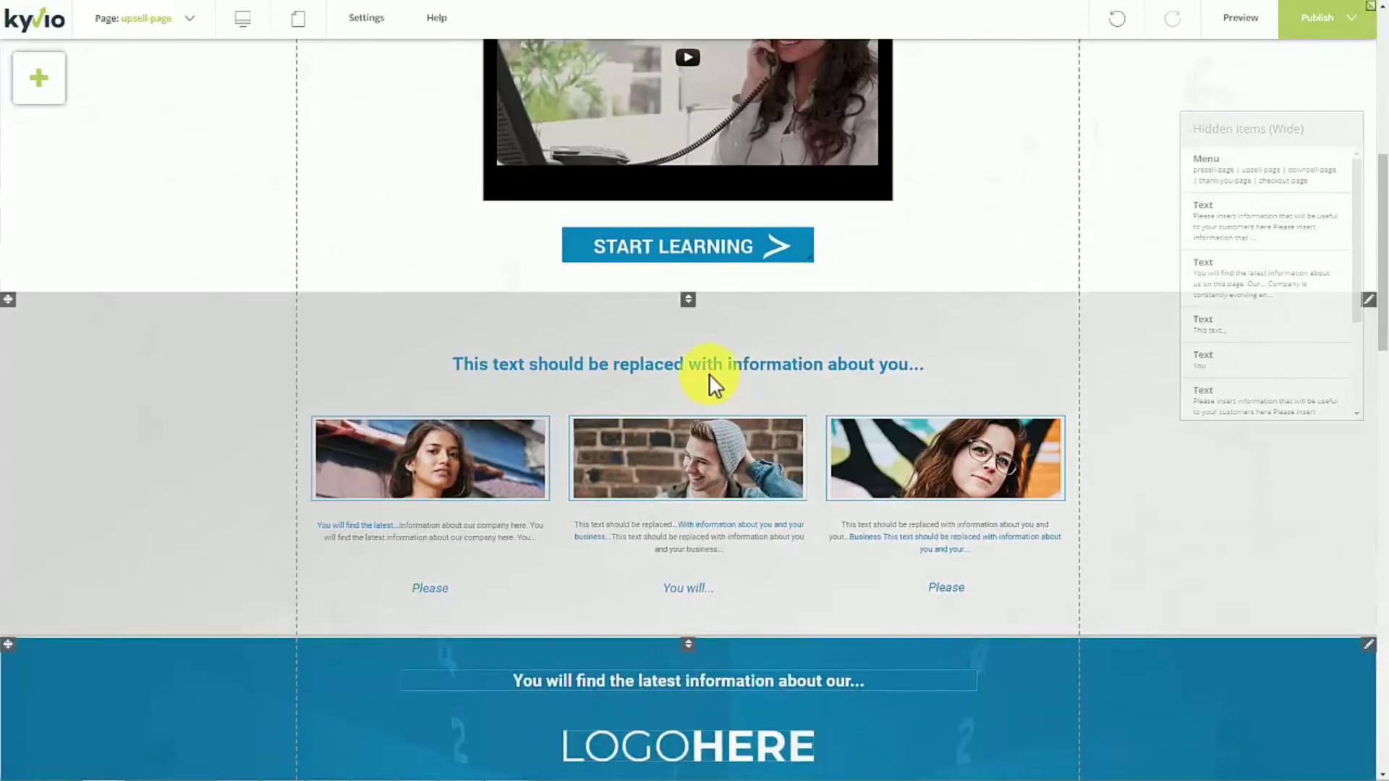
click(709, 364)
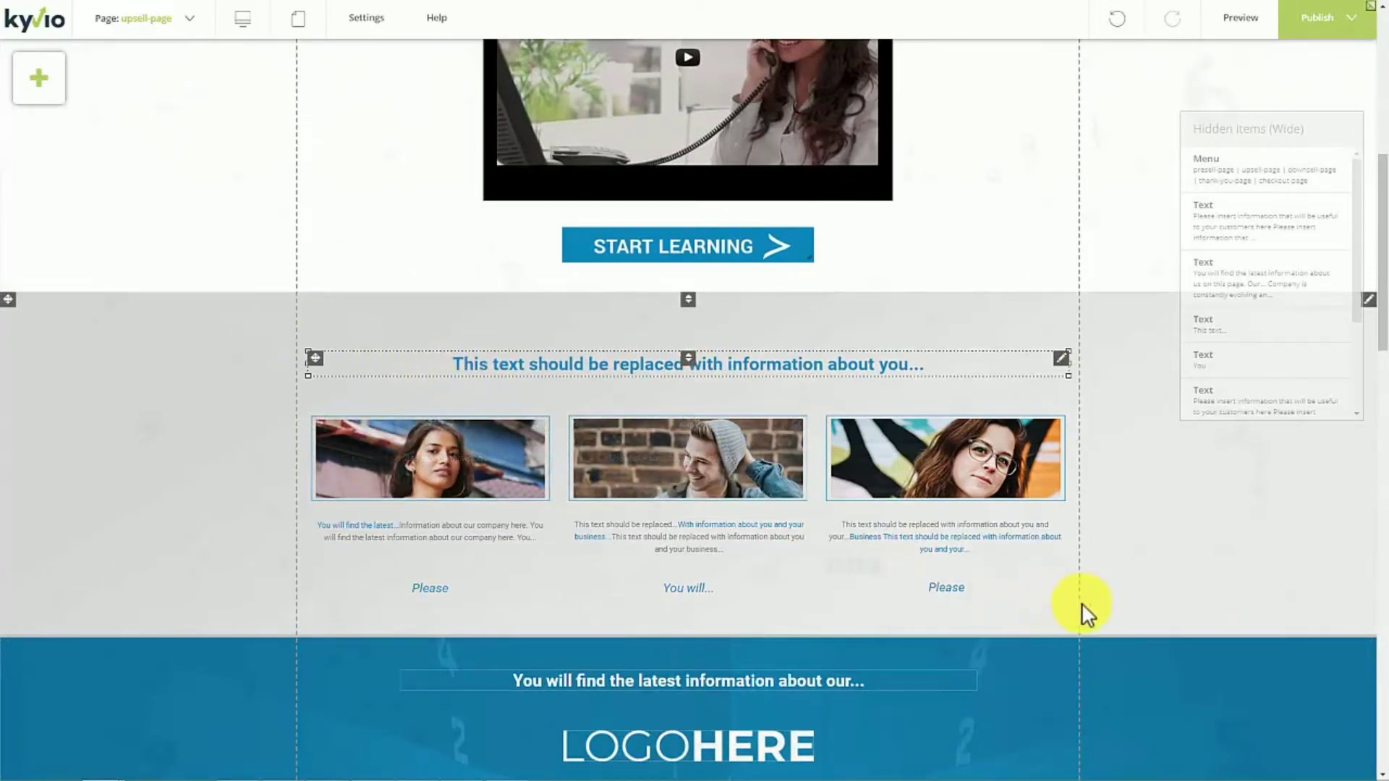
click(1102, 609)
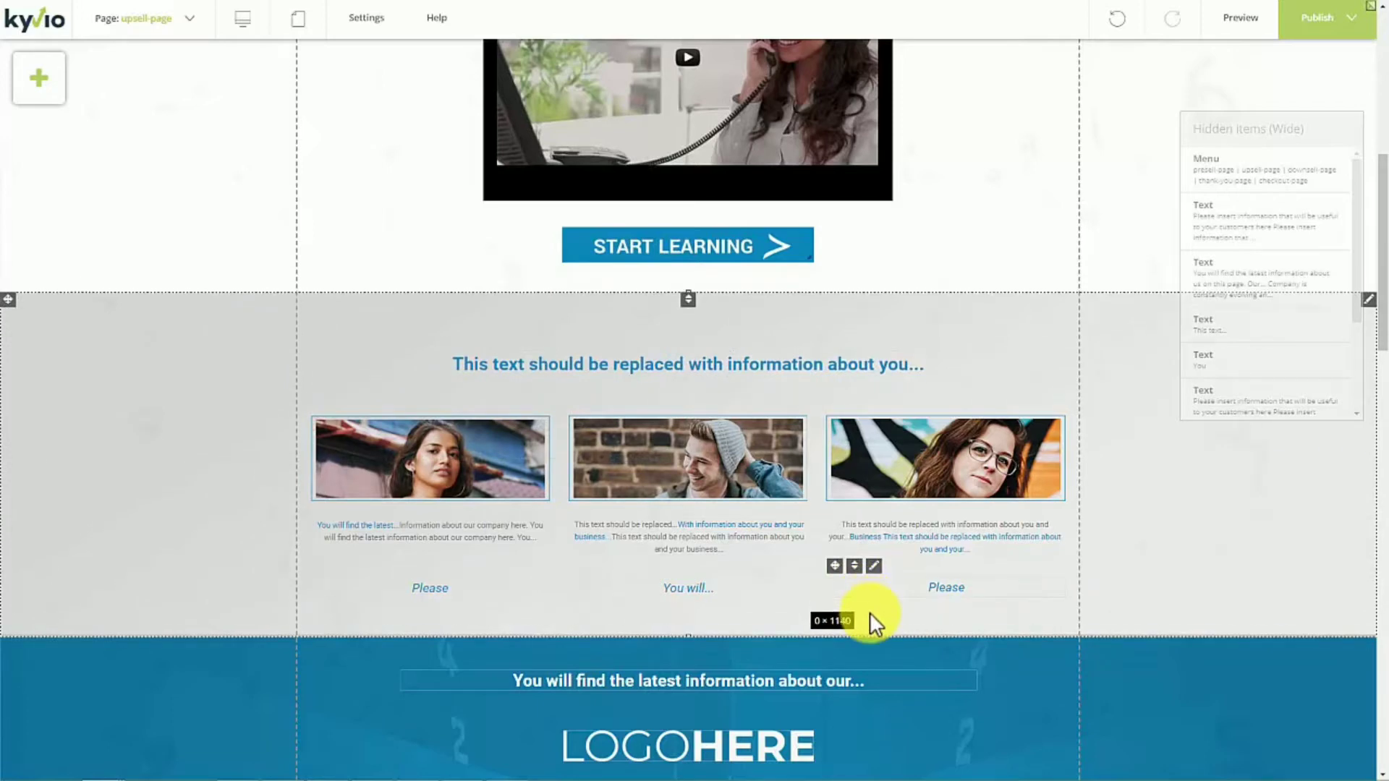
click(896, 589)
ctrl+click(896, 485)
ctrl+click(895, 534)
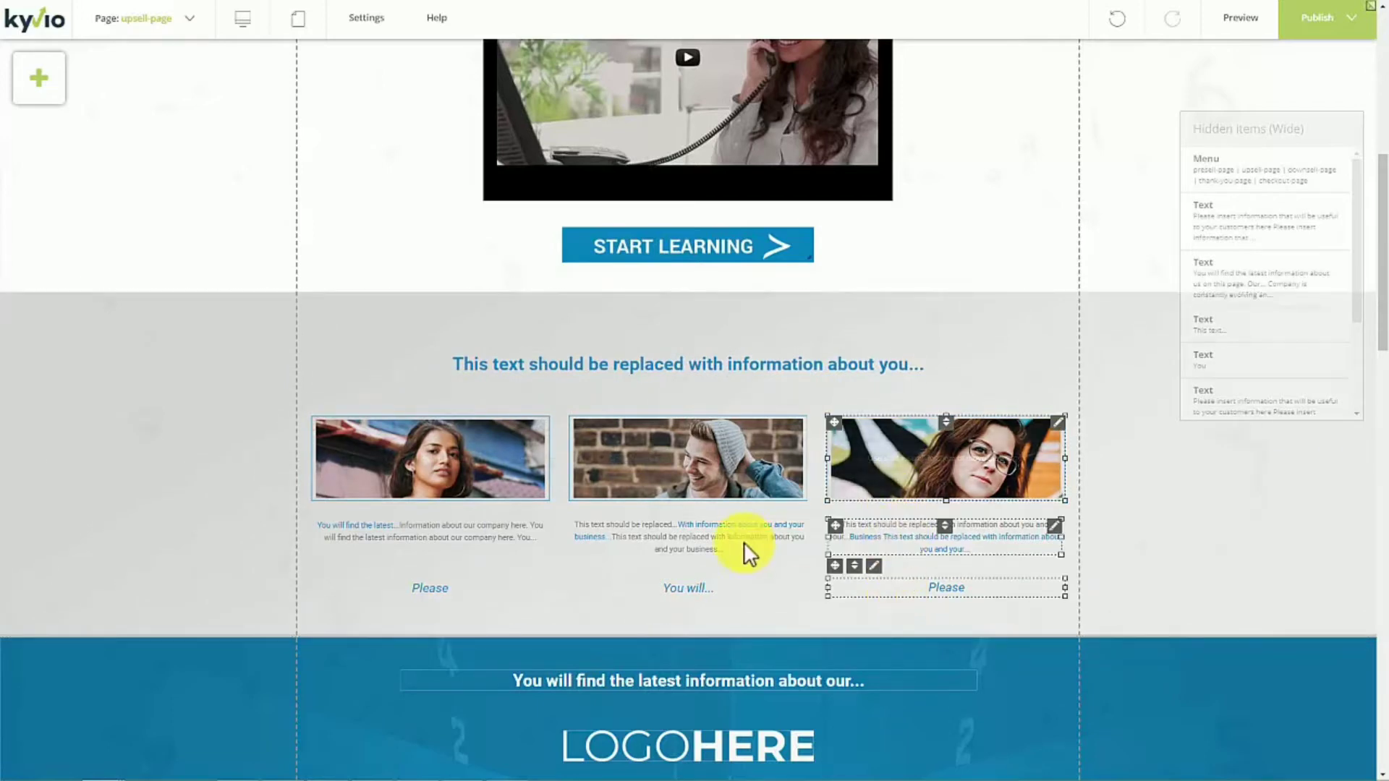
ctrl+click(744, 541)
ctrl+click(731, 466)
ctrl+click(711, 587)
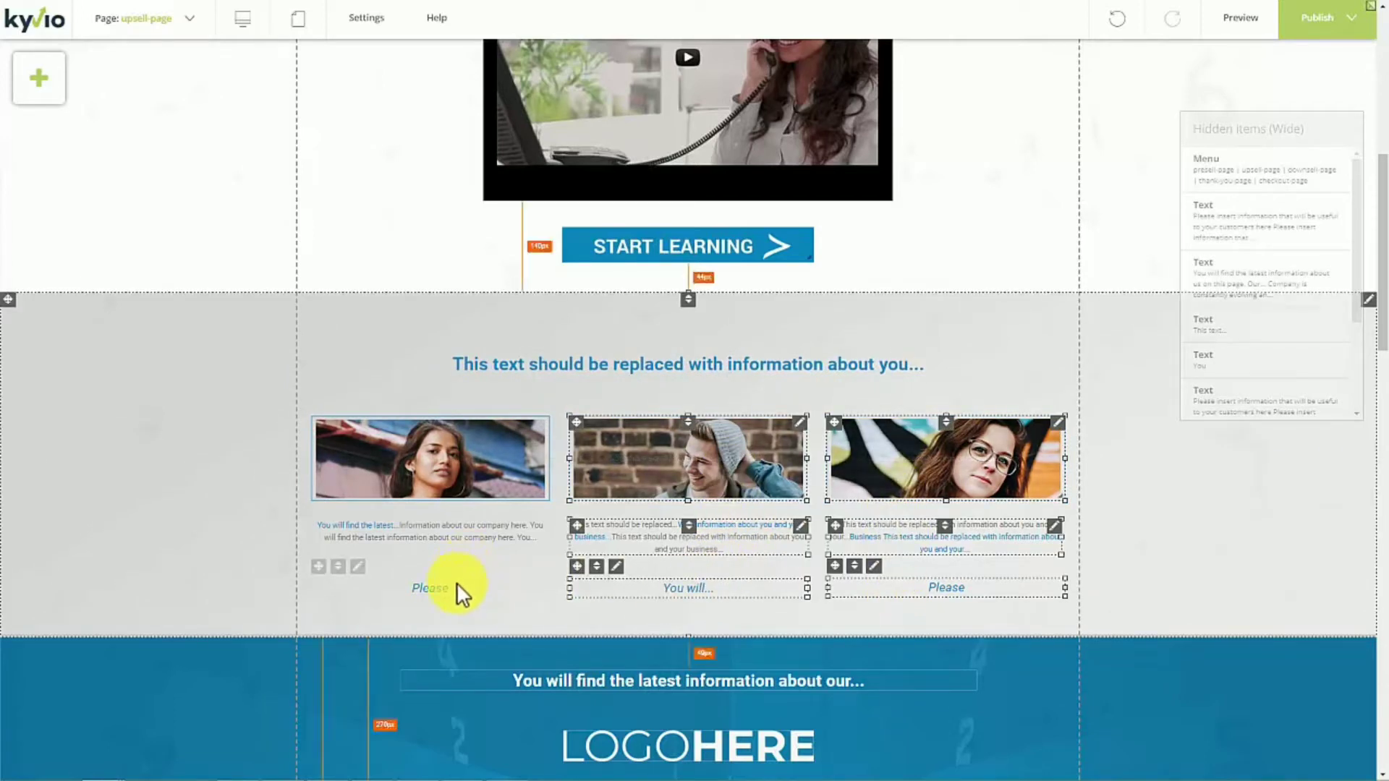
ctrl+click(457, 586)
ctrl+click(457, 536)
ctrl+click(471, 458)
ctrl+click(559, 369)
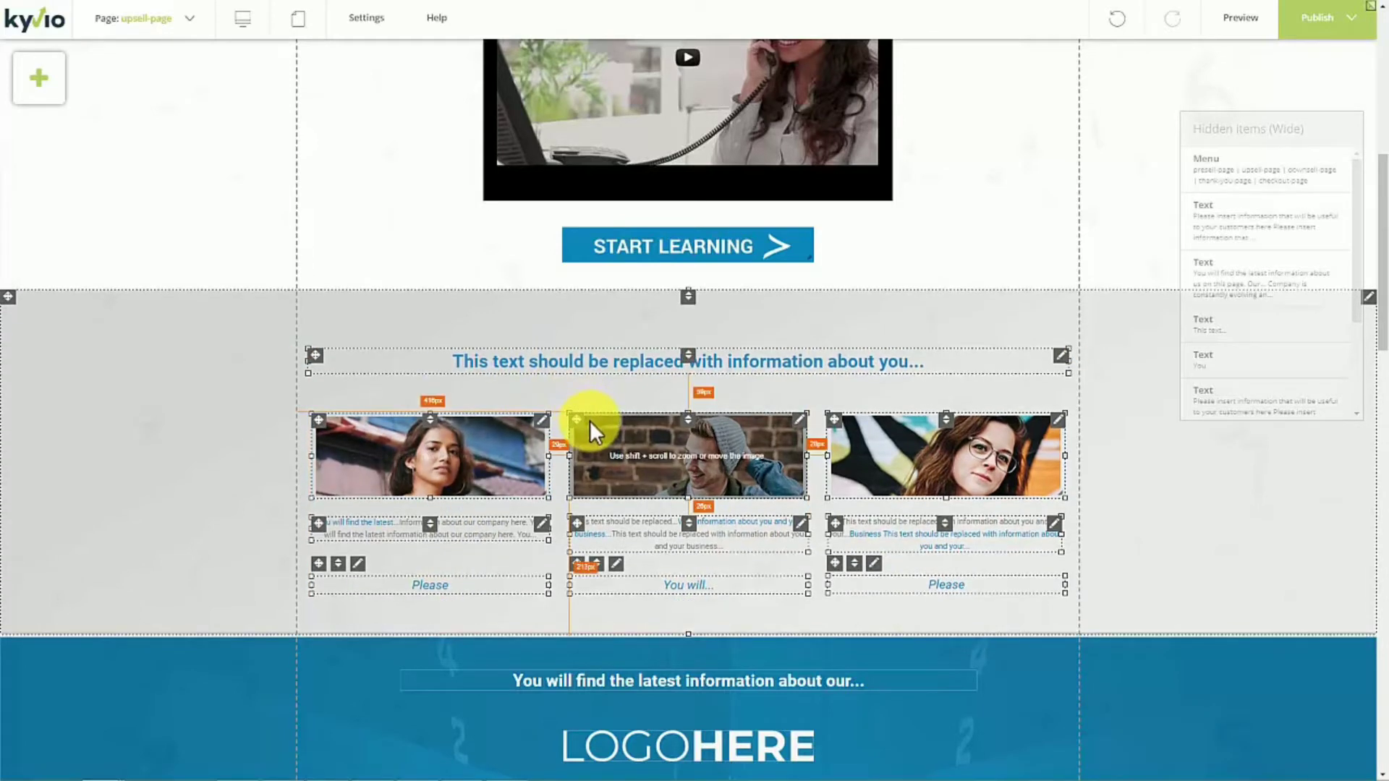
key(Up)
key(Up)
key(Up)
key(Up)
key(Up)
key(Up)
key(Up)
key(Up)
key(Up)
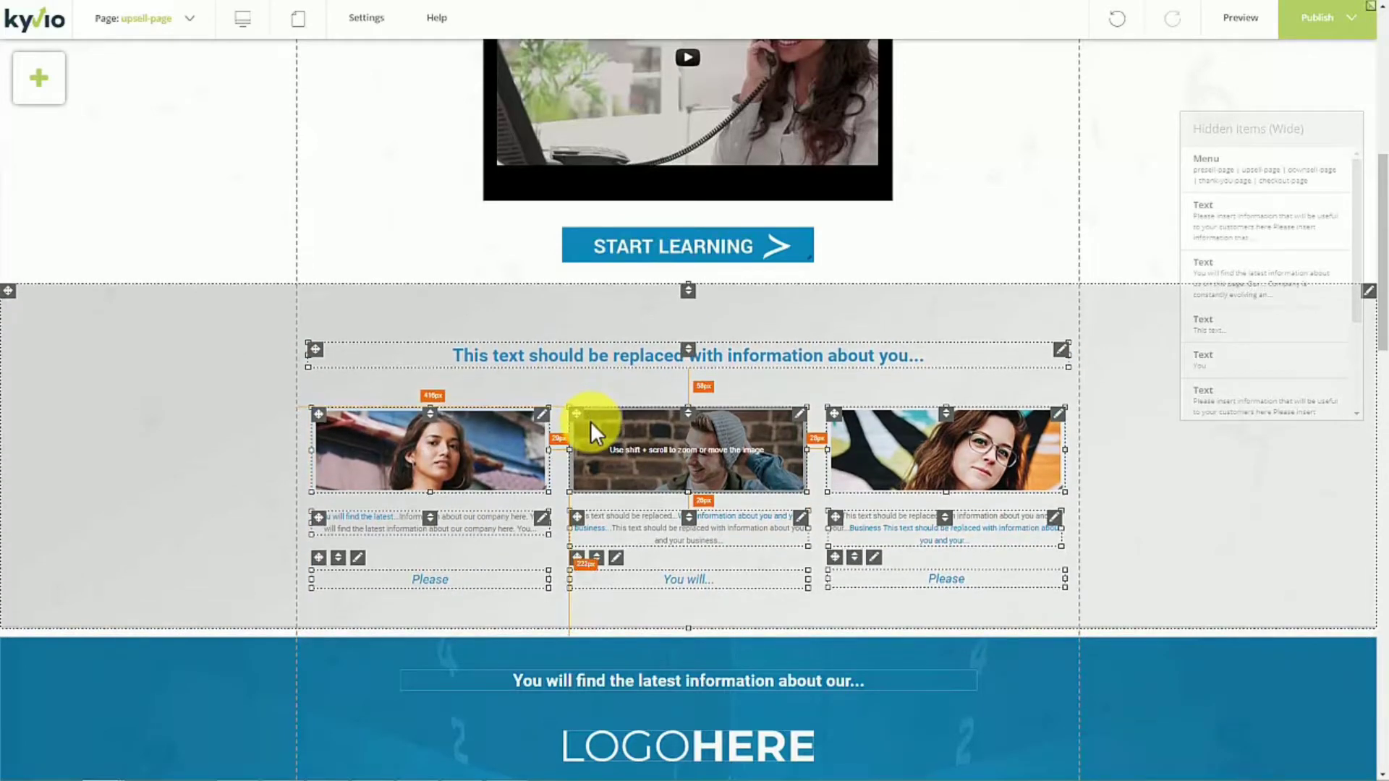
key(Up)
click(658, 304)
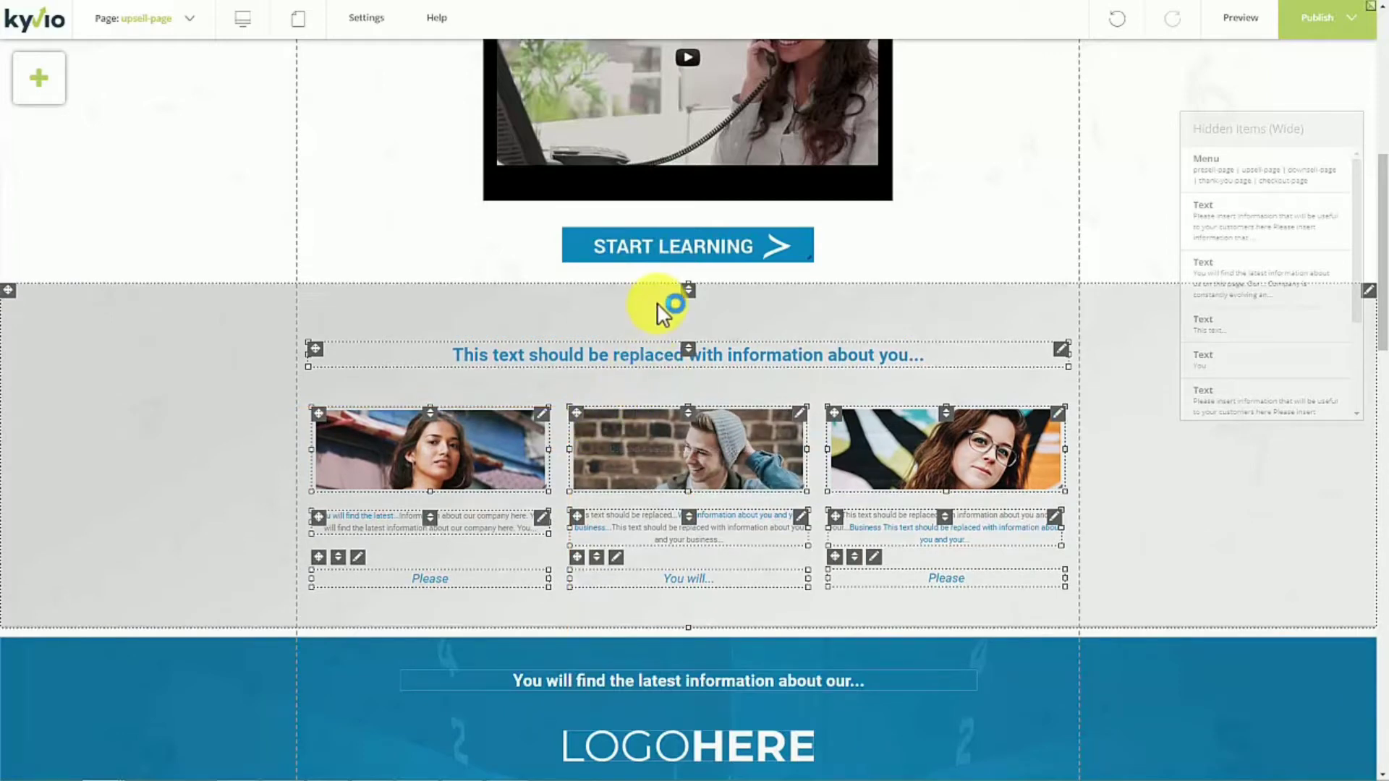
- Adjust the gray photo section's vertical position slightly and raise the blue section's upper edge to close the gap between them
click(659, 308)
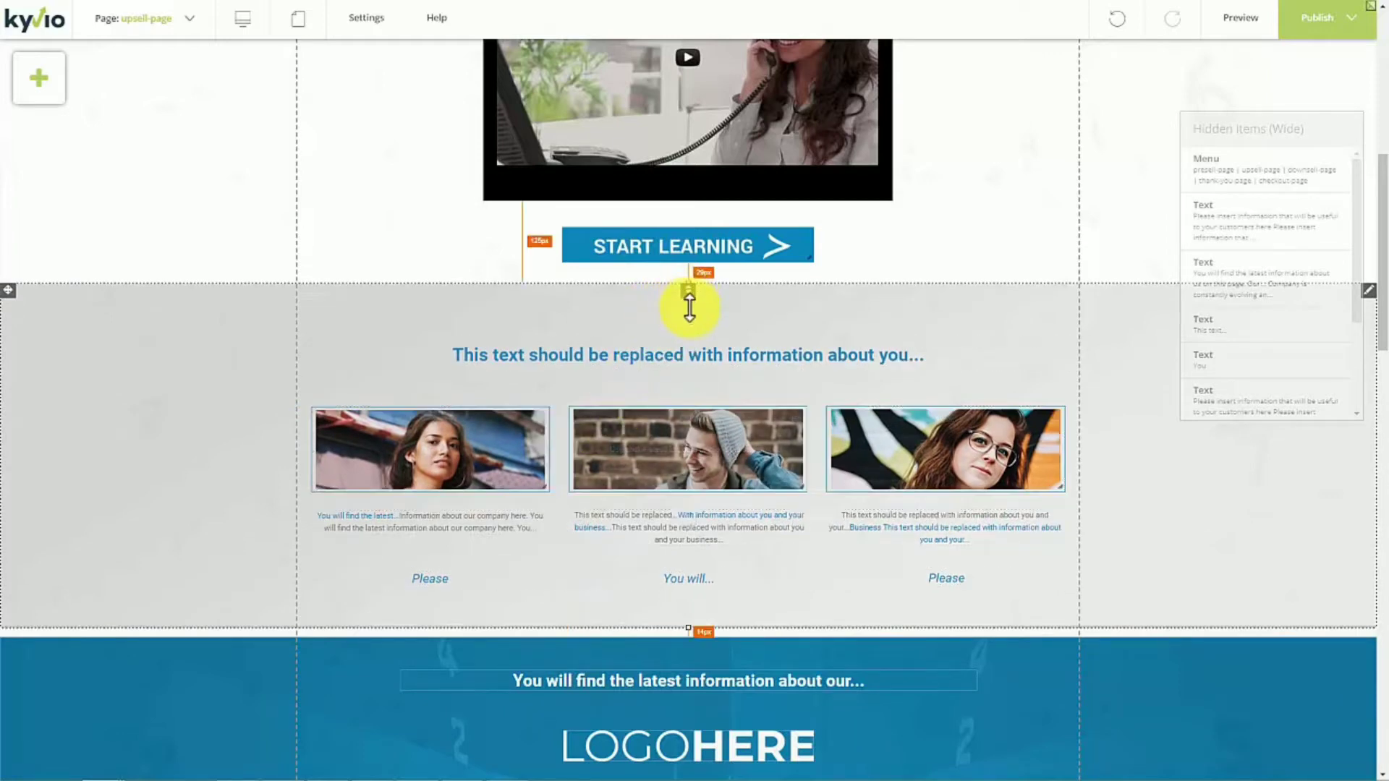
drag(688, 308, 692, 294)
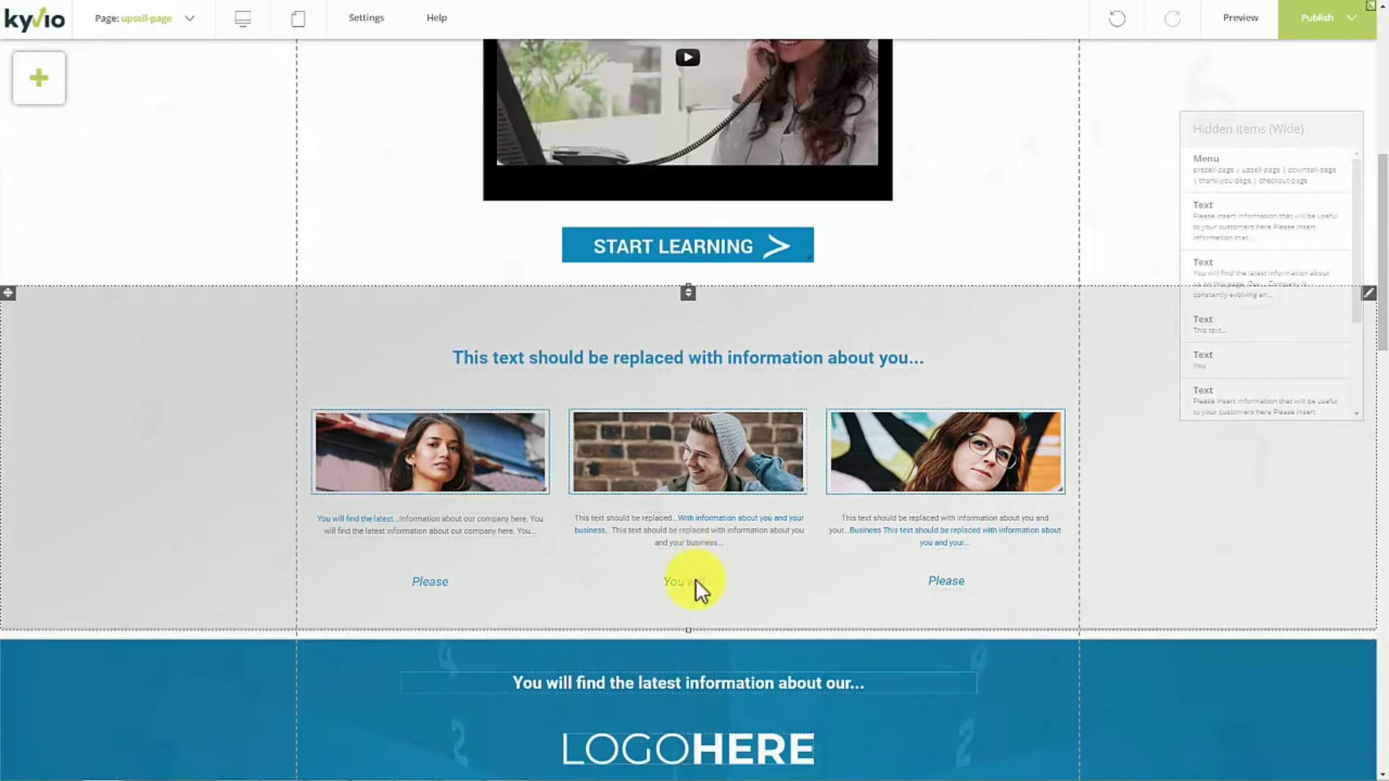
drag(688, 641, 692, 629)
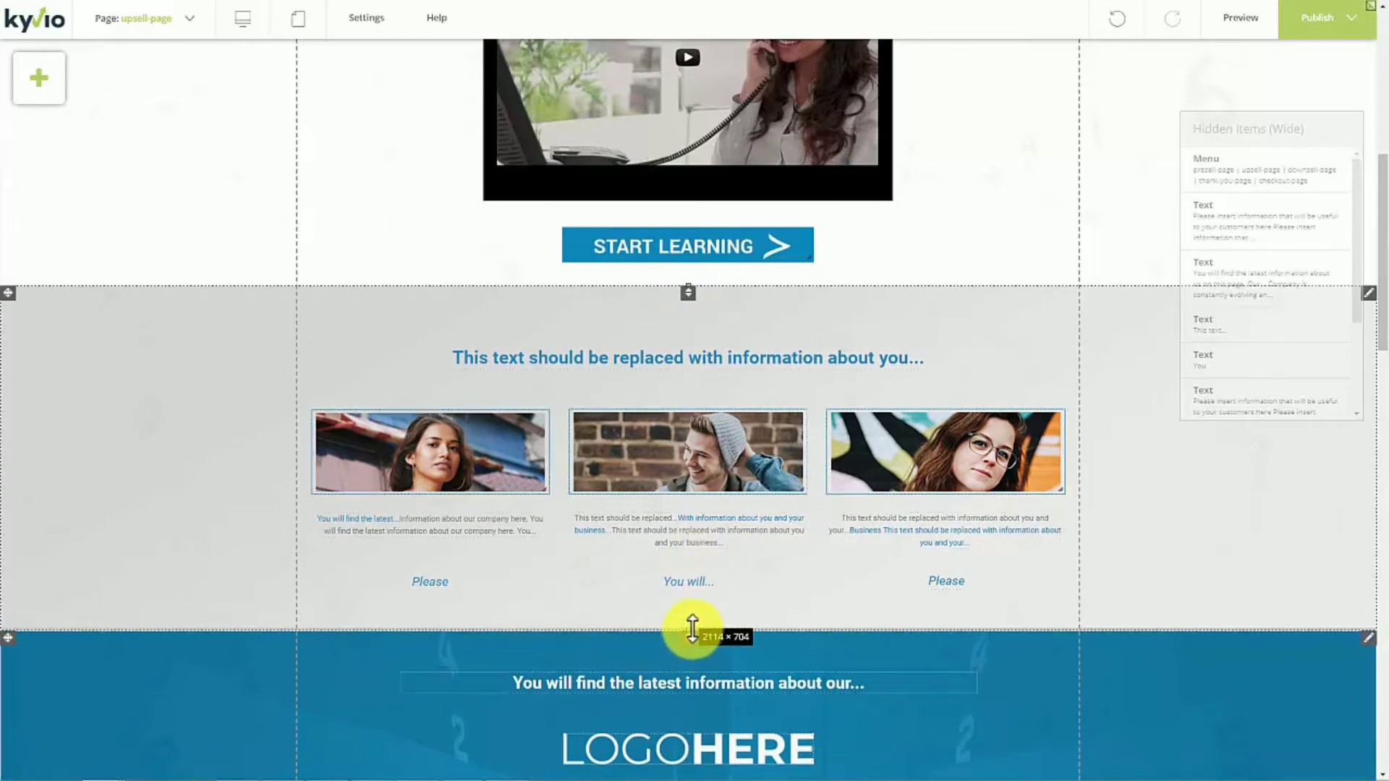
- Look over the rest of the upsell page and the Shape and Blog elements available for adding to it
scroll(679, 663, down, 10)
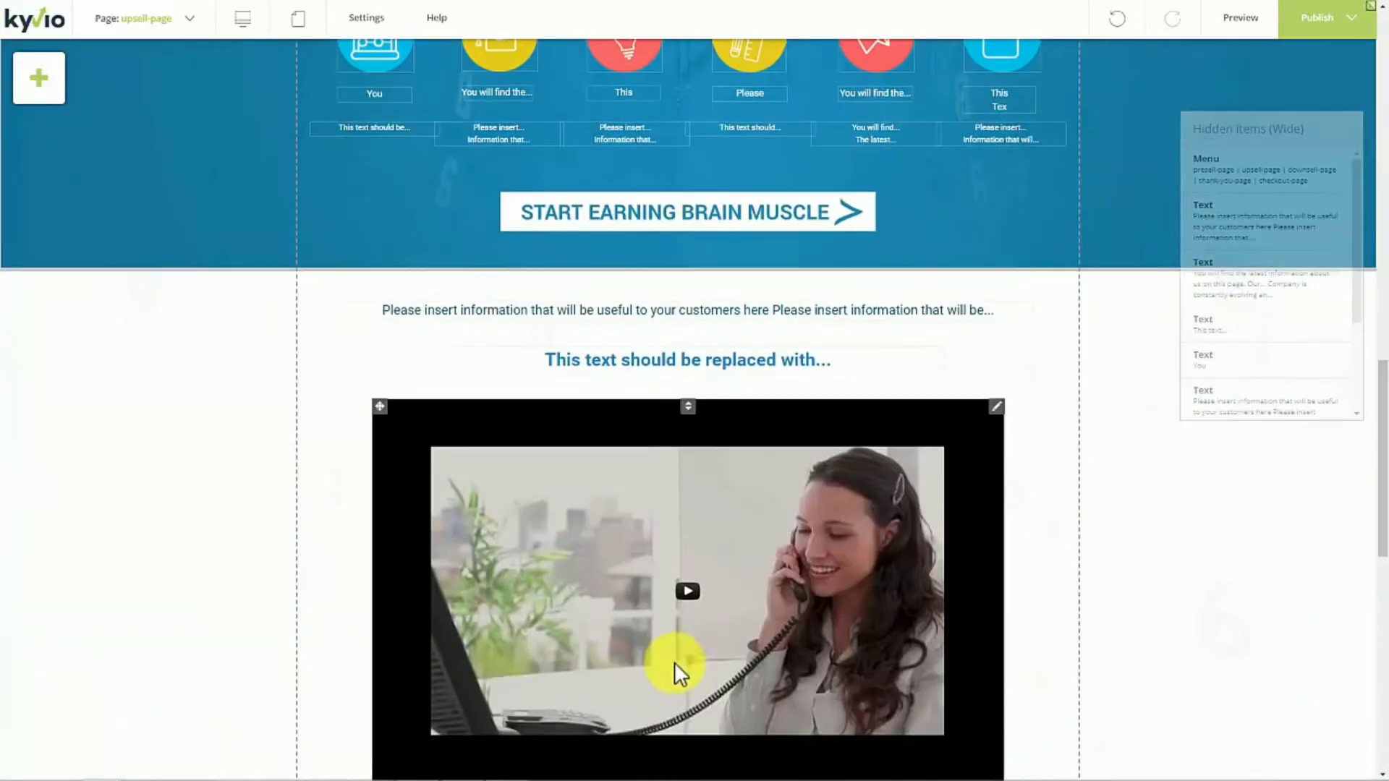
scroll(730, 604, down, 10)
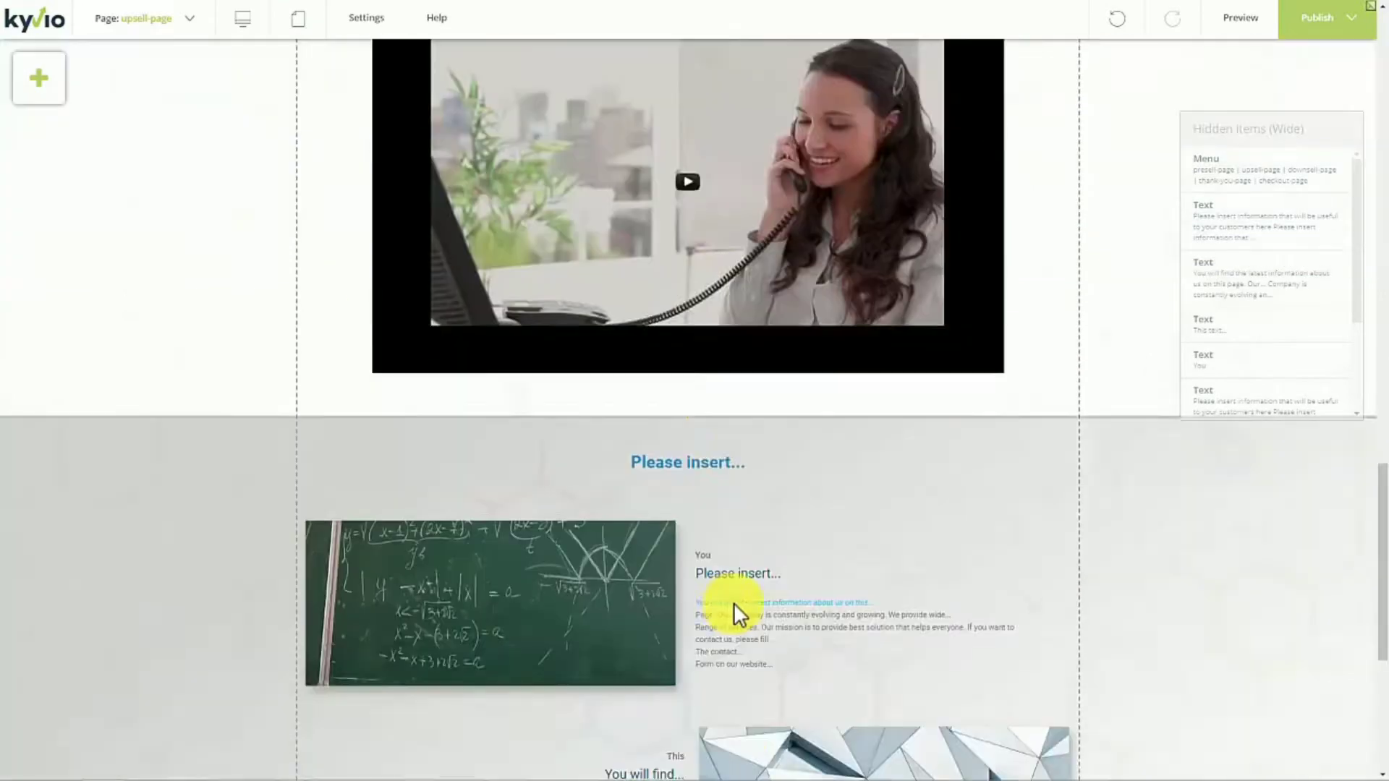
scroll(727, 603, up, 12)
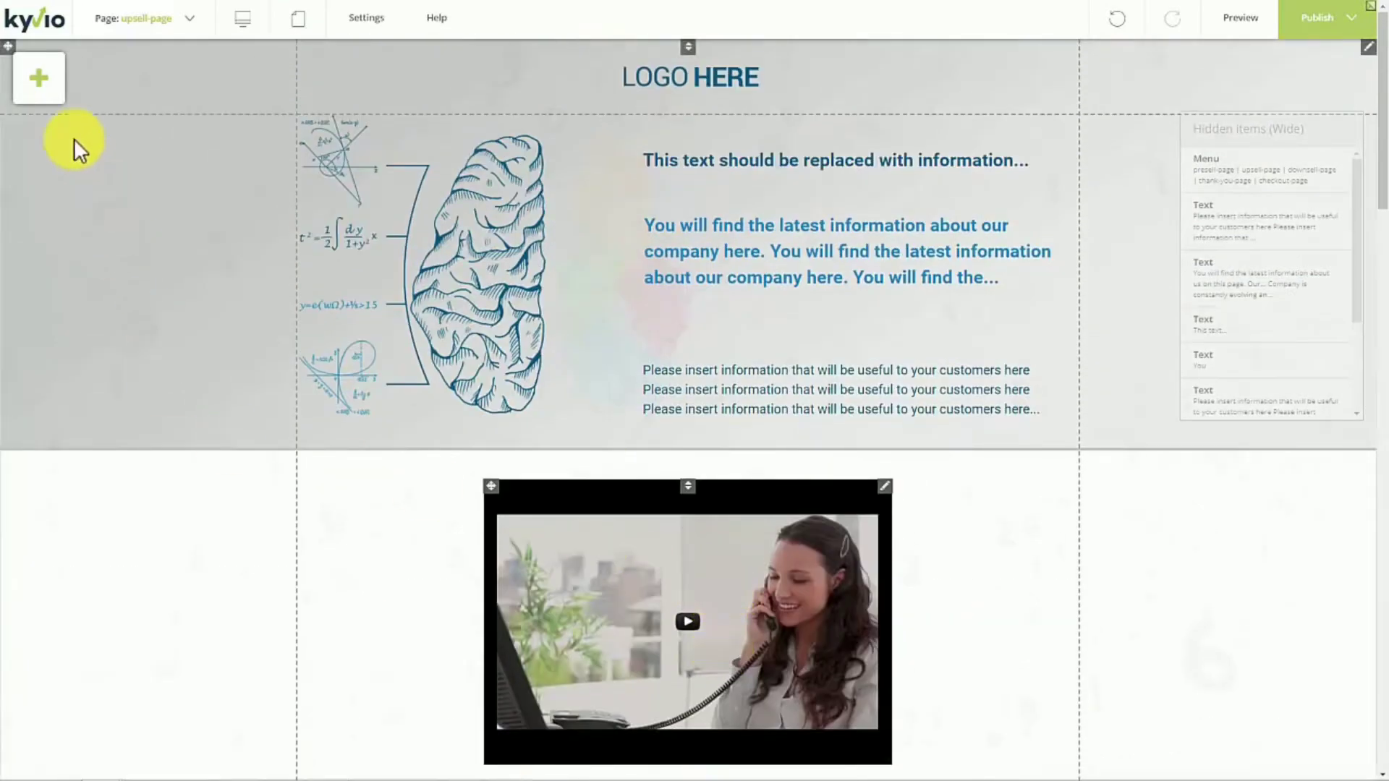
click(60, 93)
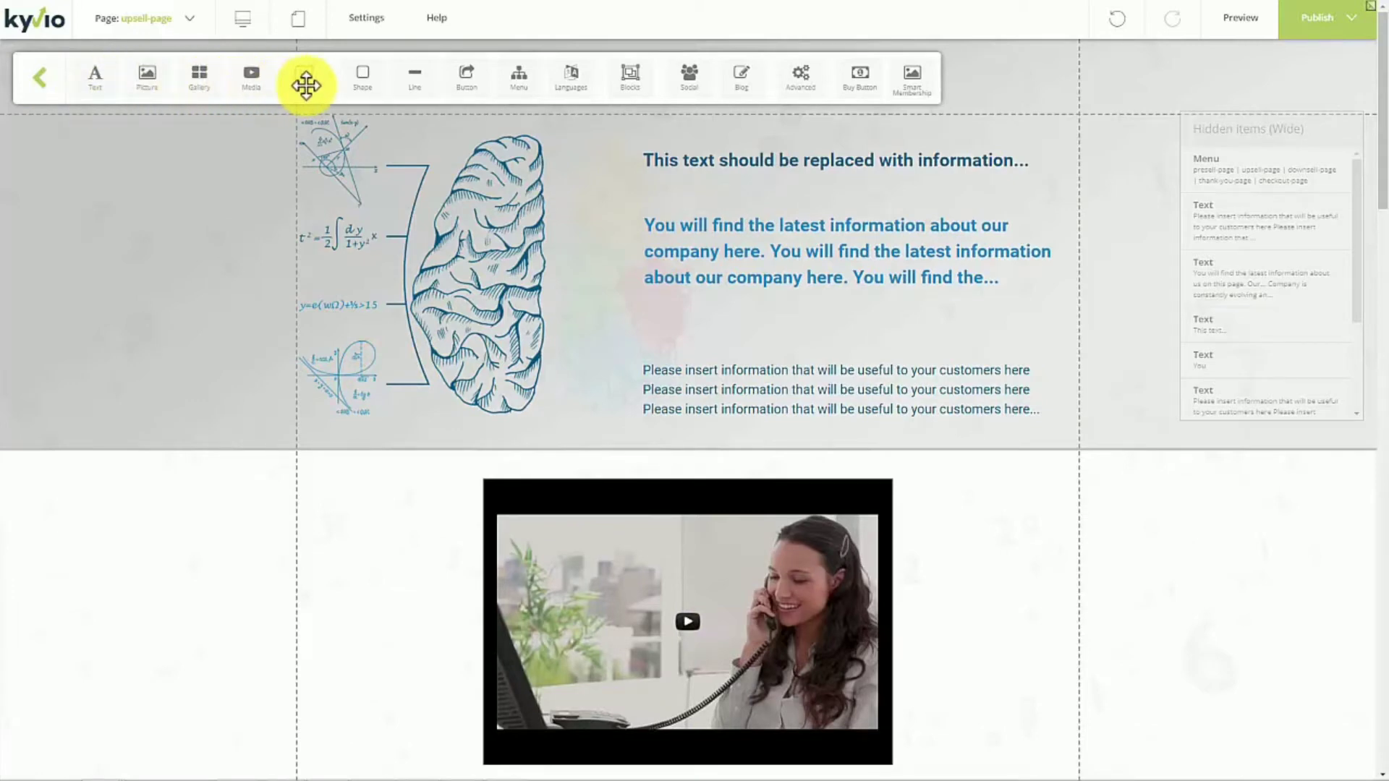
drag(361, 84, 377, 107)
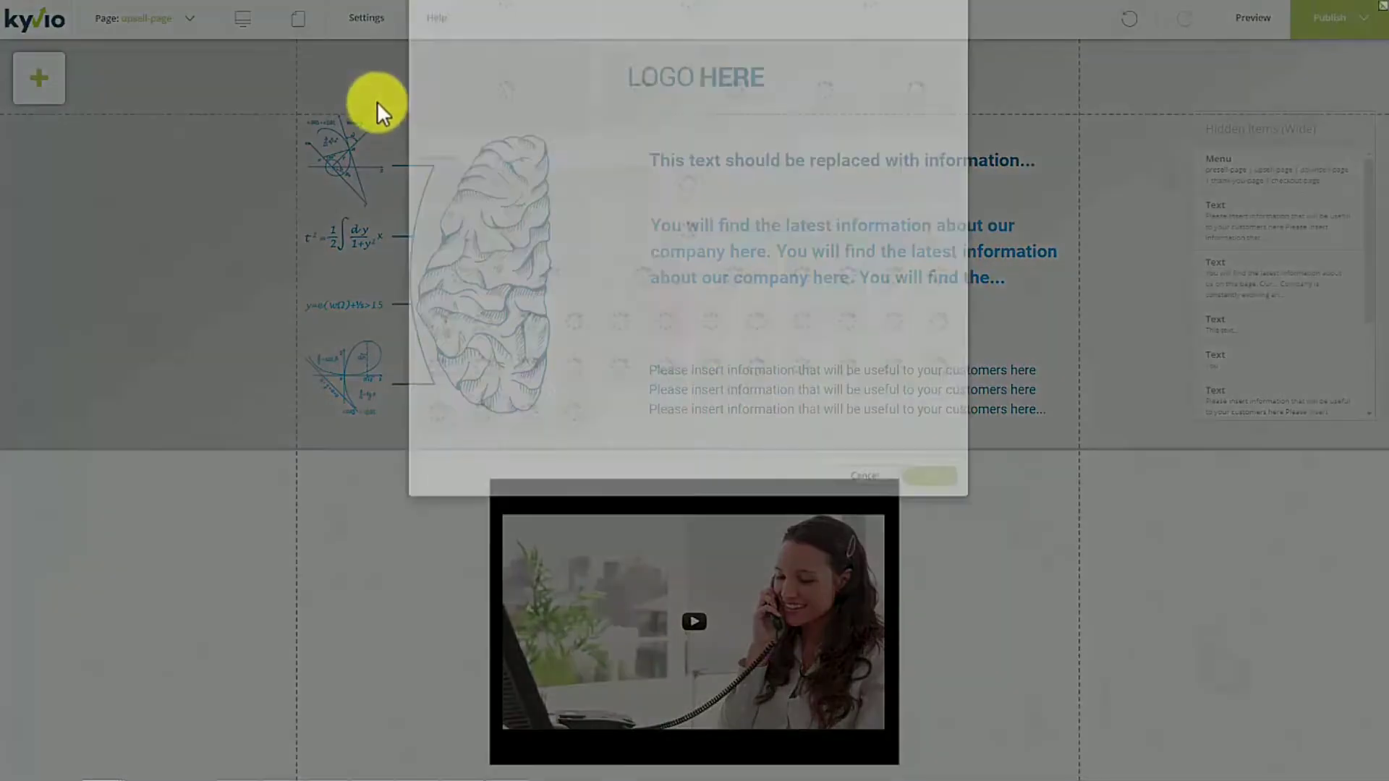
click(880, 606)
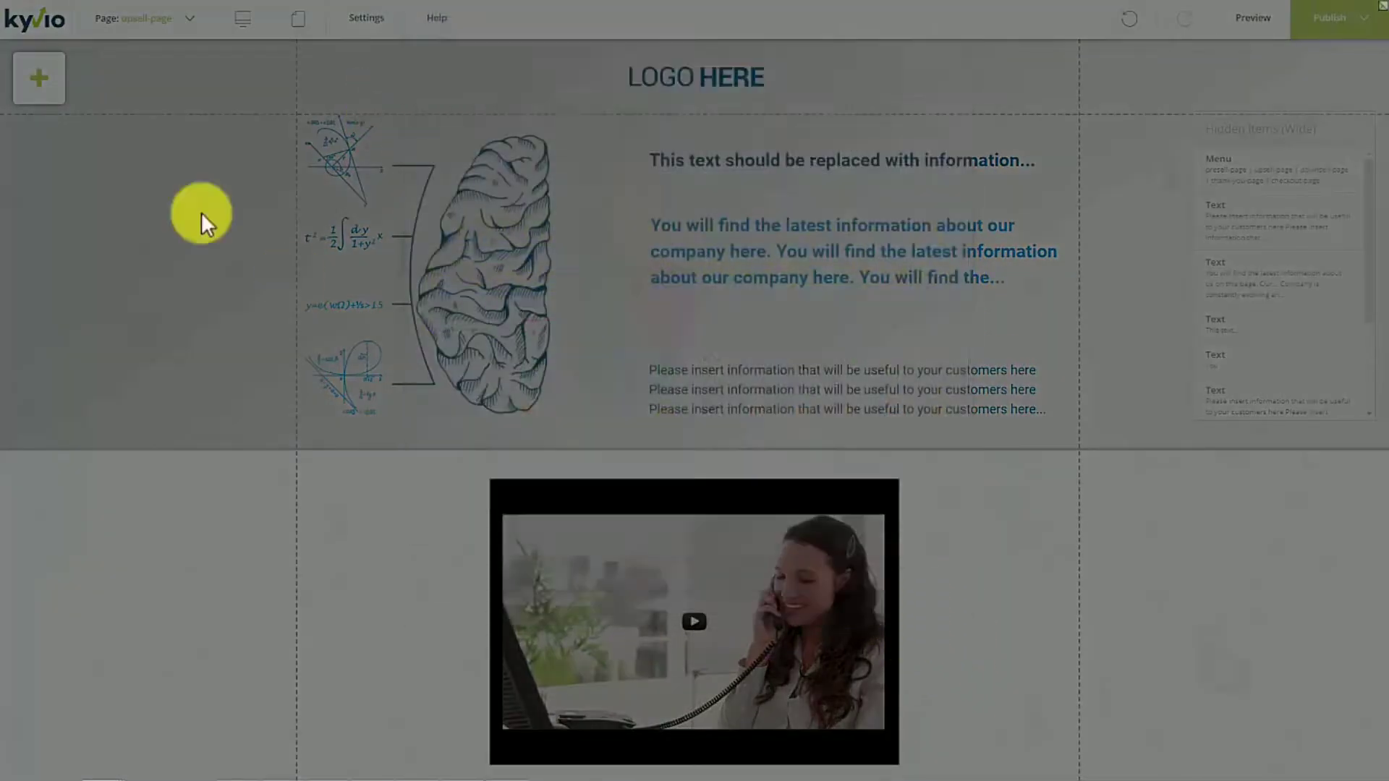
click(44, 81)
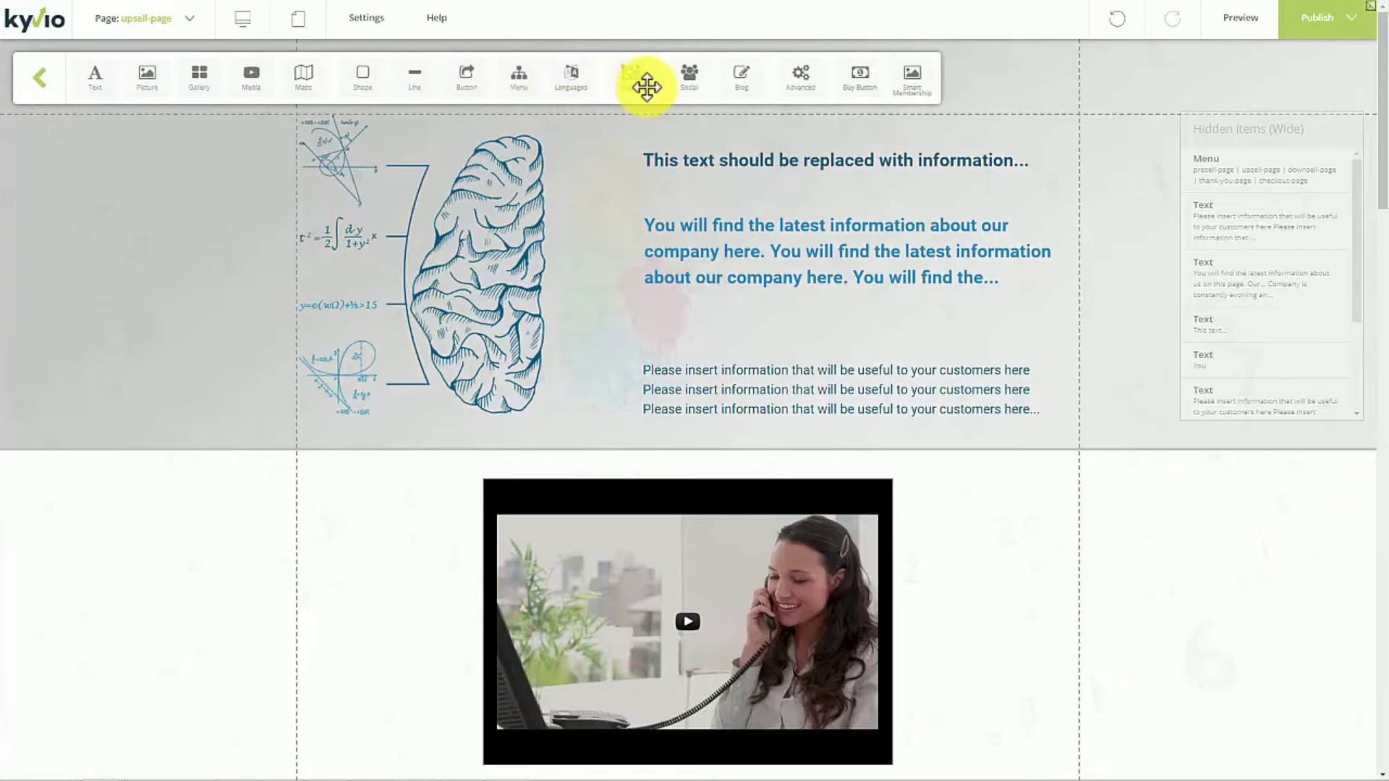
click(751, 76)
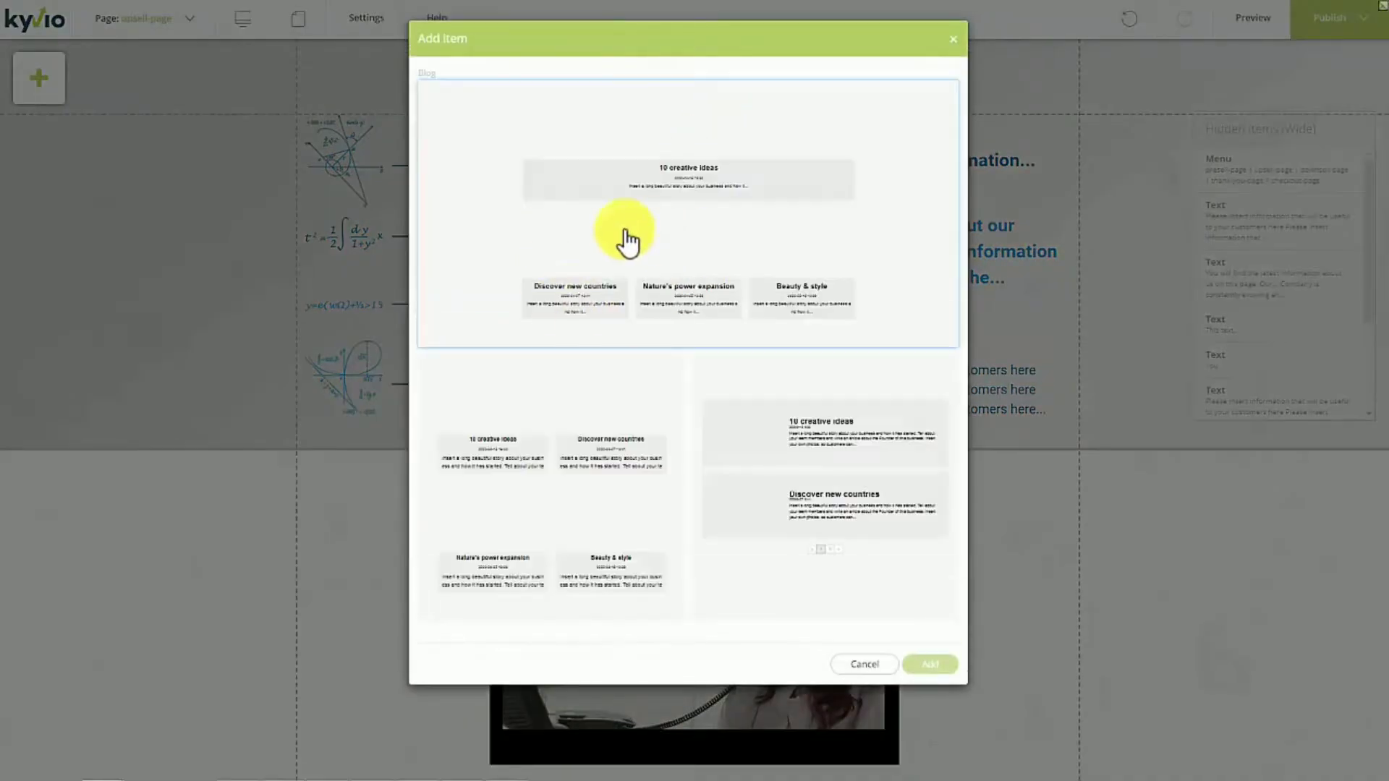
click(952, 38)
- Try to add a dropdown-style language switcher to the page
click(64, 80)
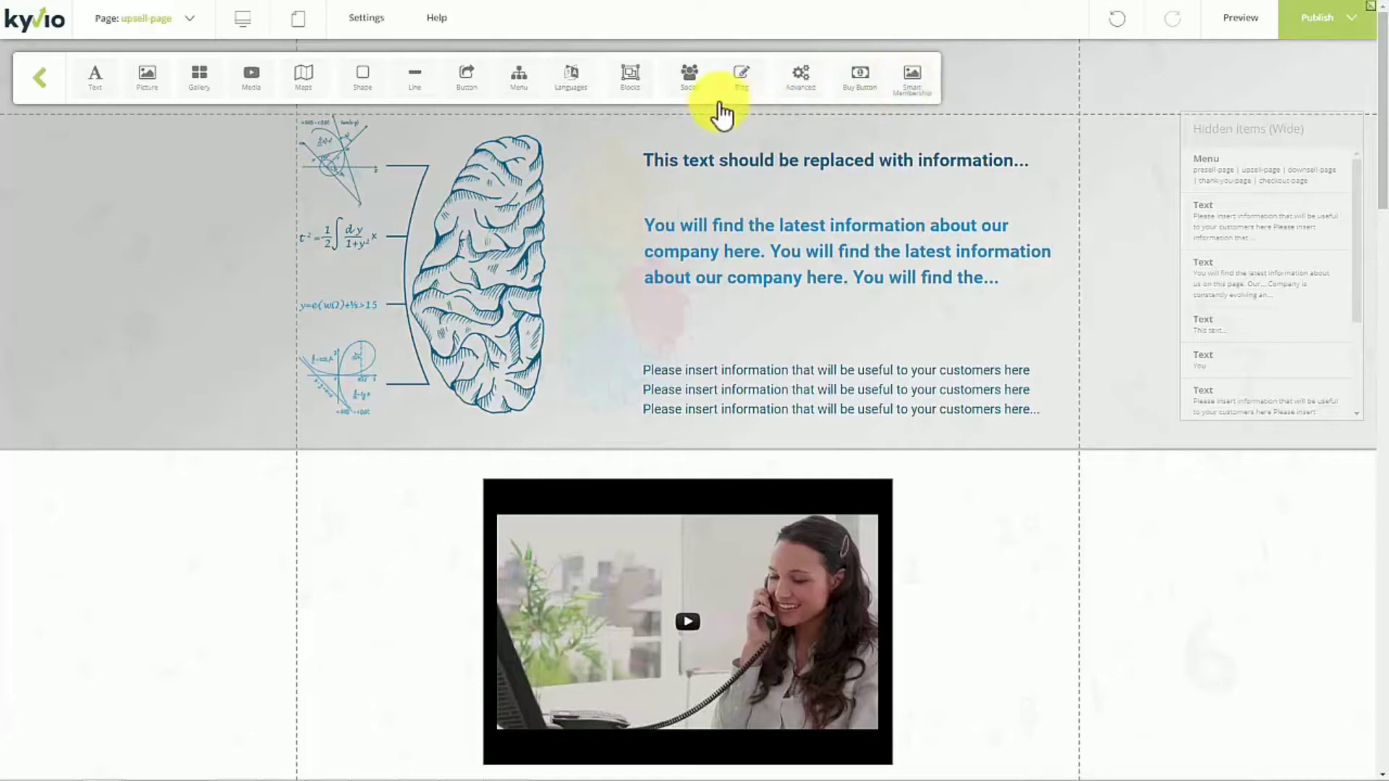
click(569, 80)
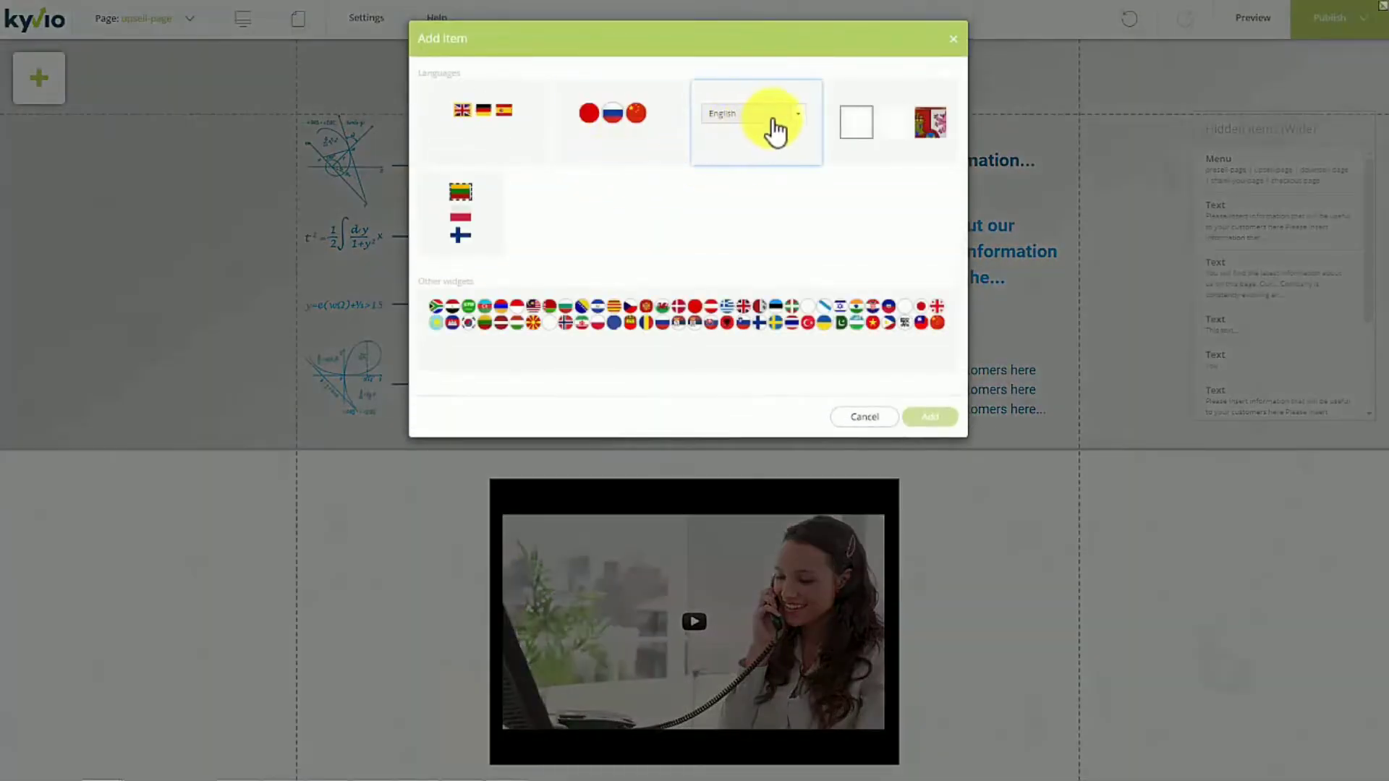
double_click(794, 161)
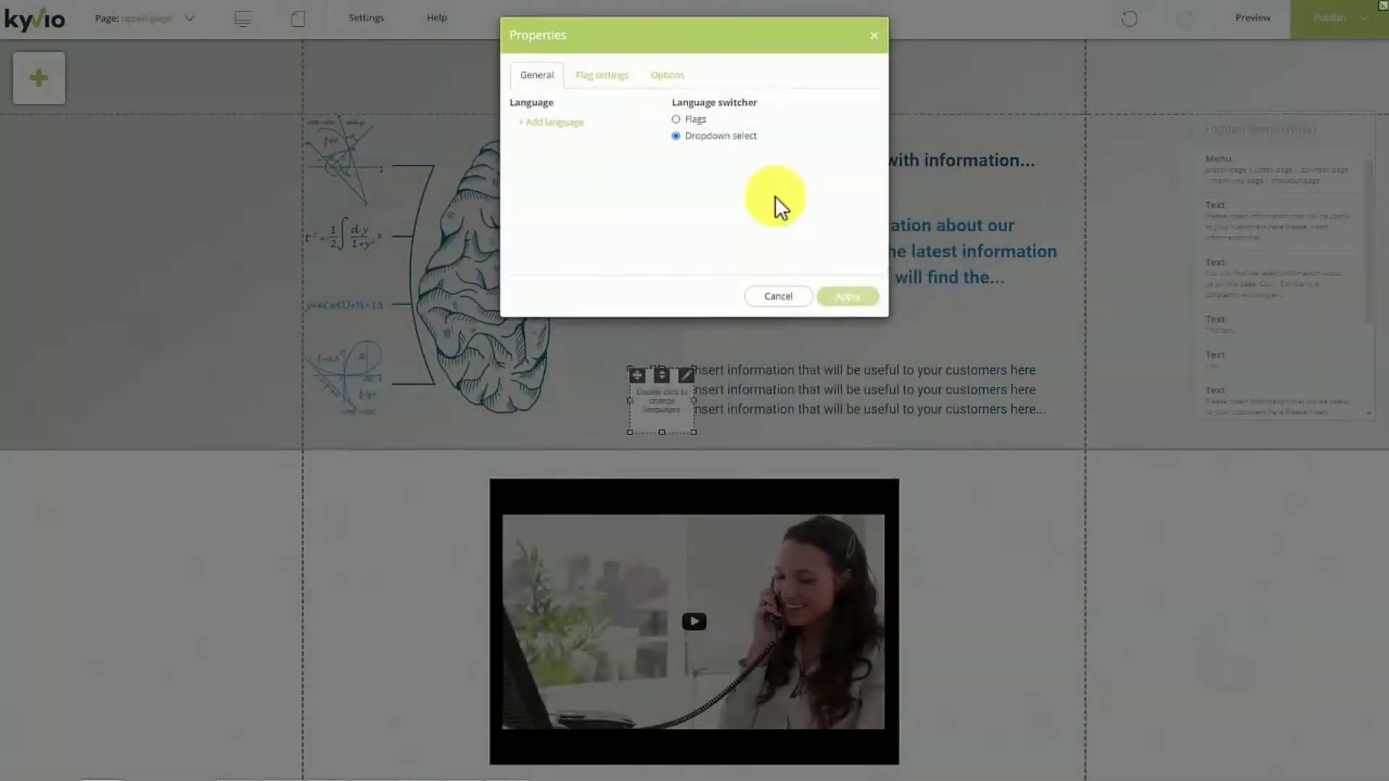
click(781, 300)
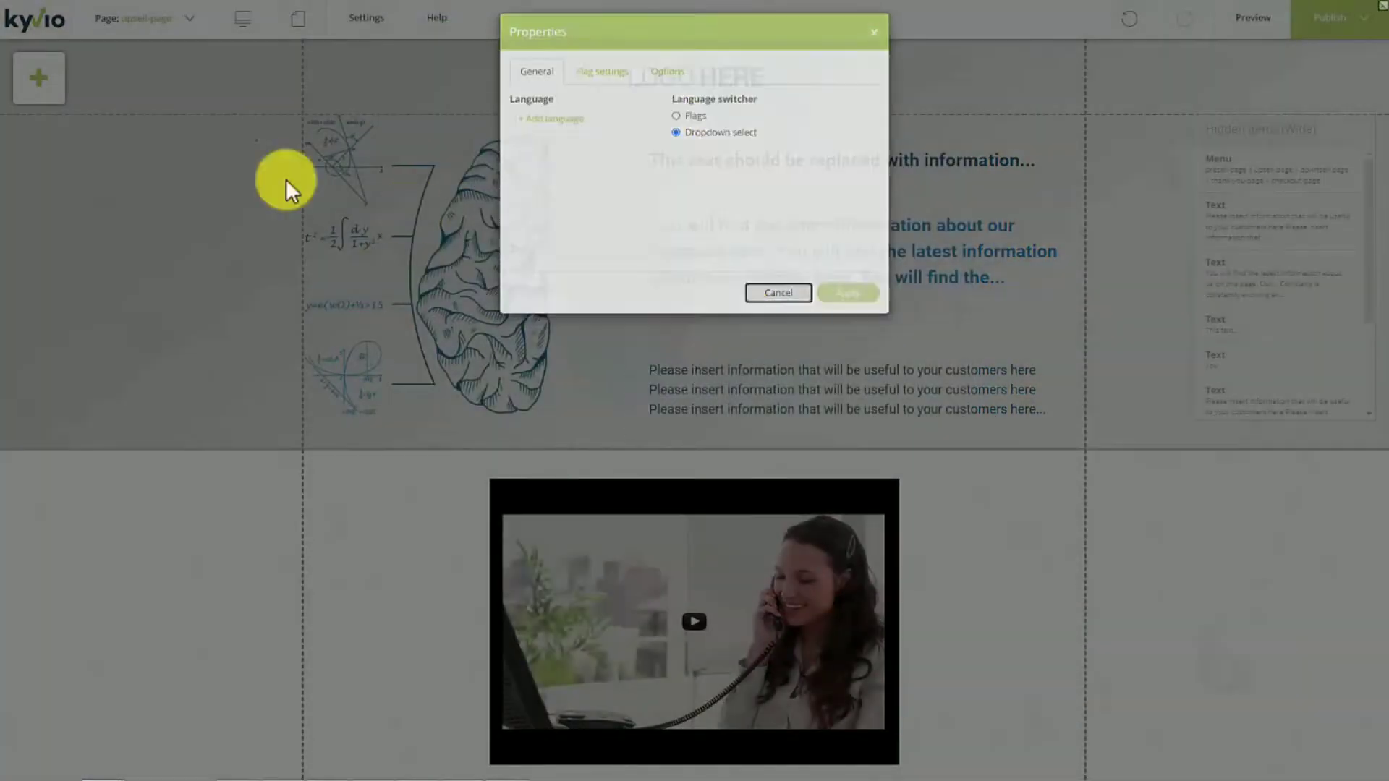
- Place a Buy Button between the blue text and the small text beside the brain image, and open its properties
click(46, 82)
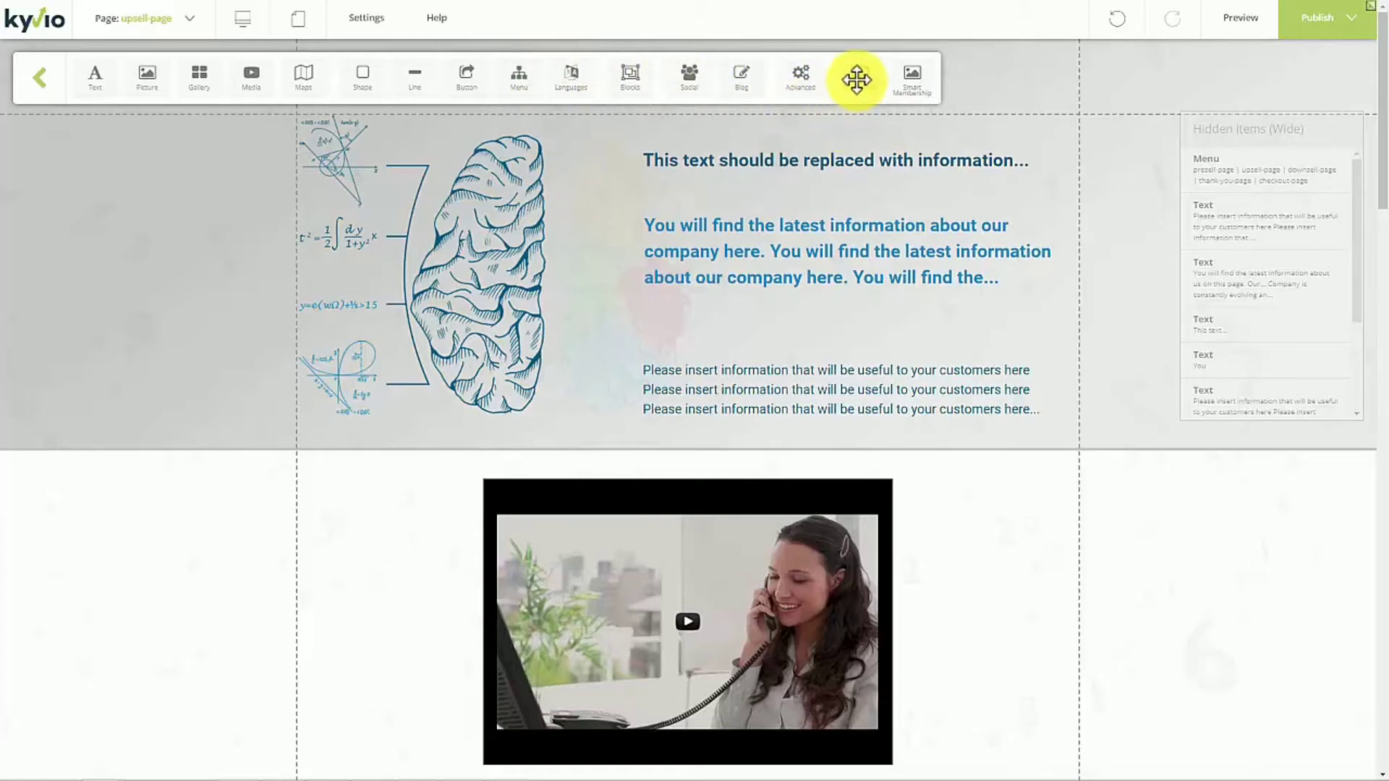
drag(860, 79, 839, 313)
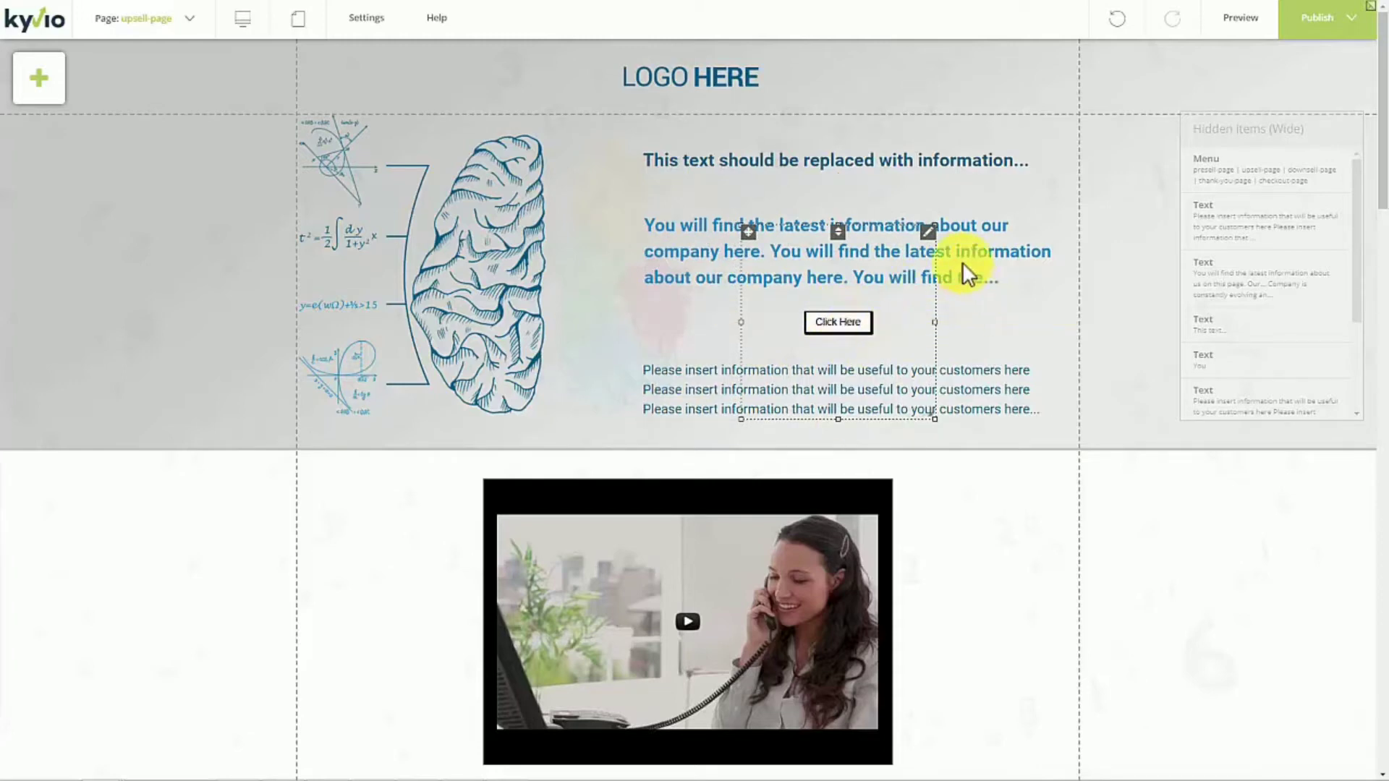
right_click(932, 240)
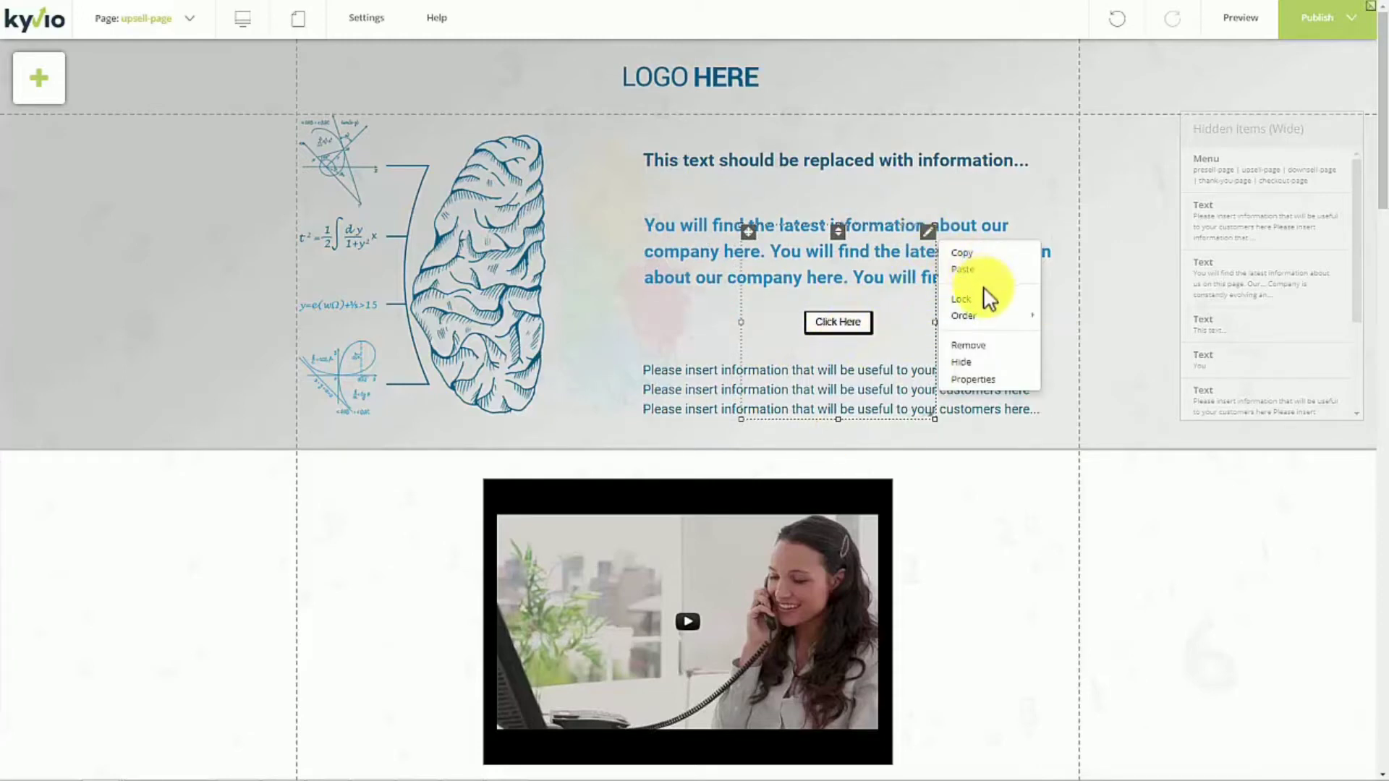
click(987, 379)
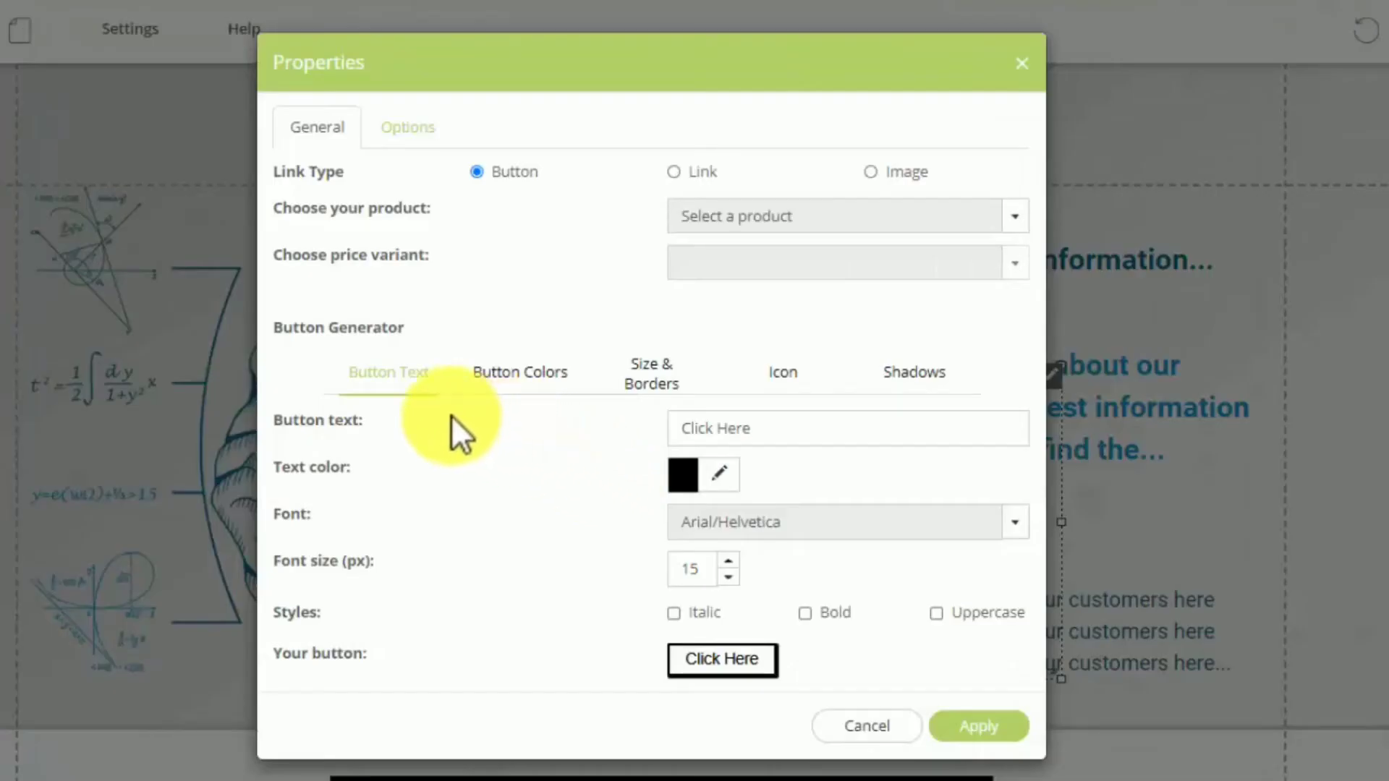
- Link the buy button to the product Meetvio Sales with the price variant test
click(671, 377)
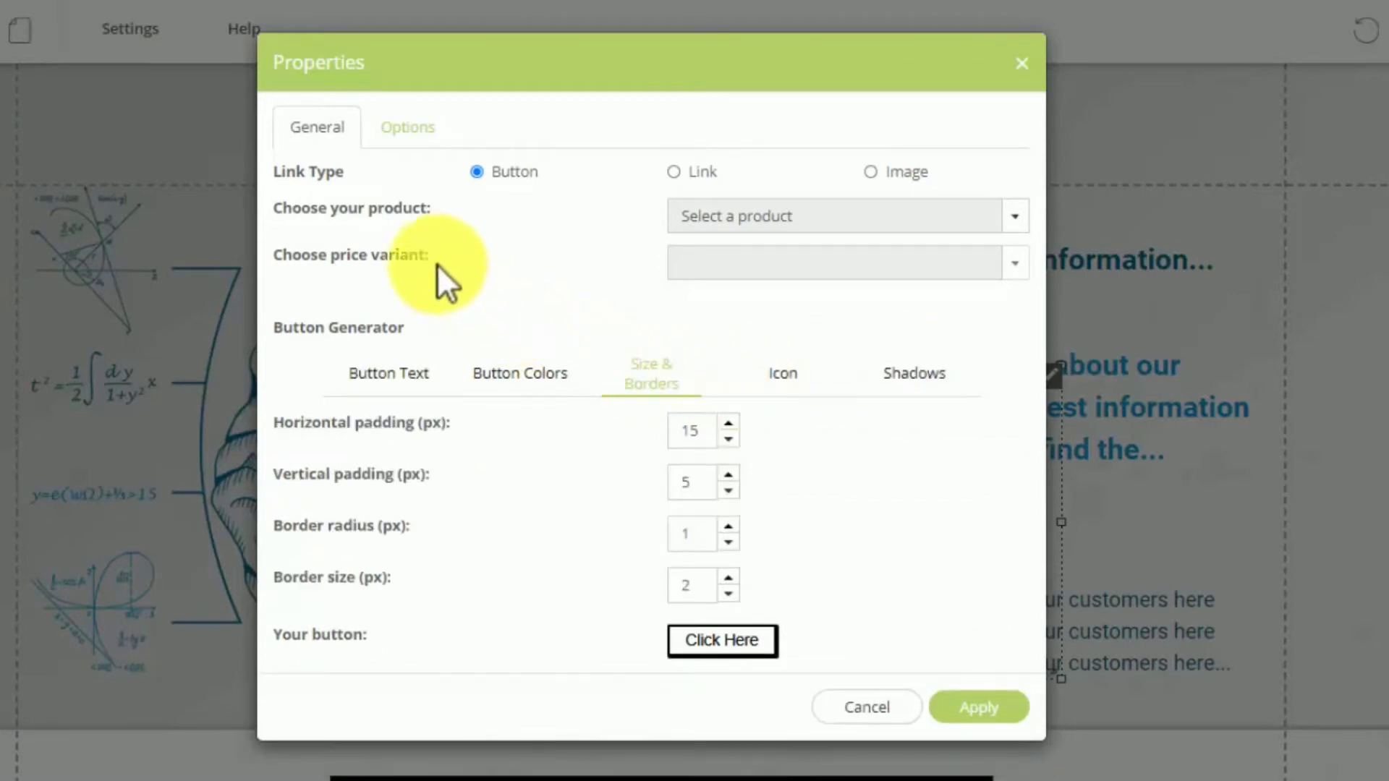
click(699, 218)
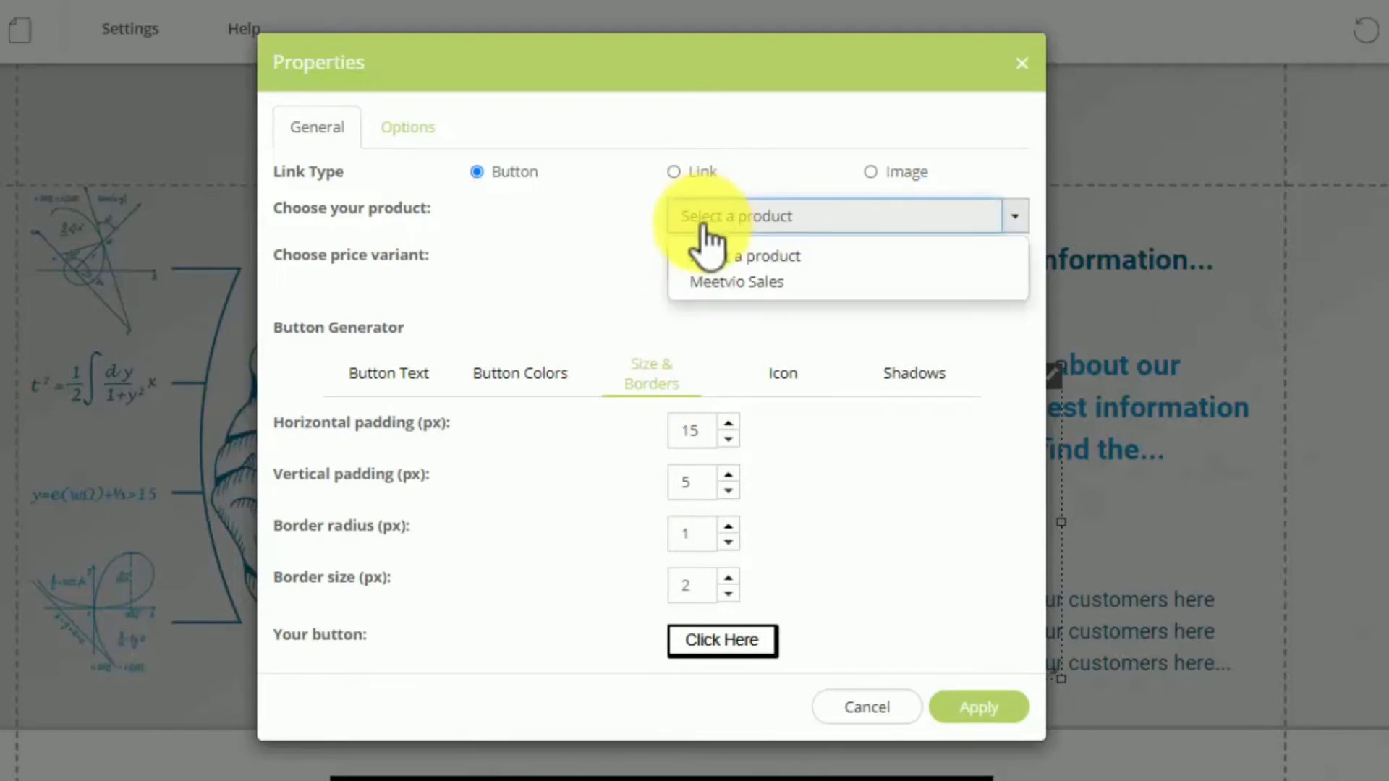
click(705, 283)
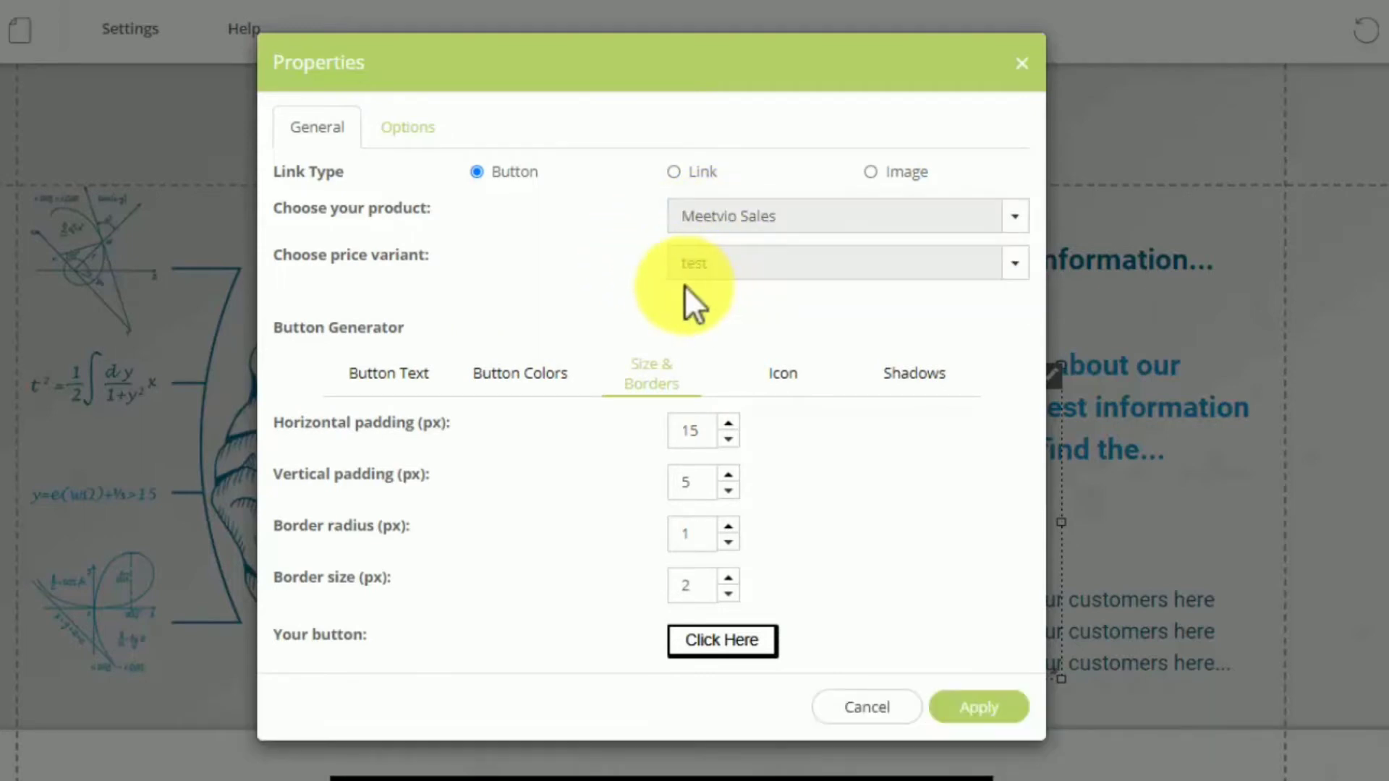
click(710, 267)
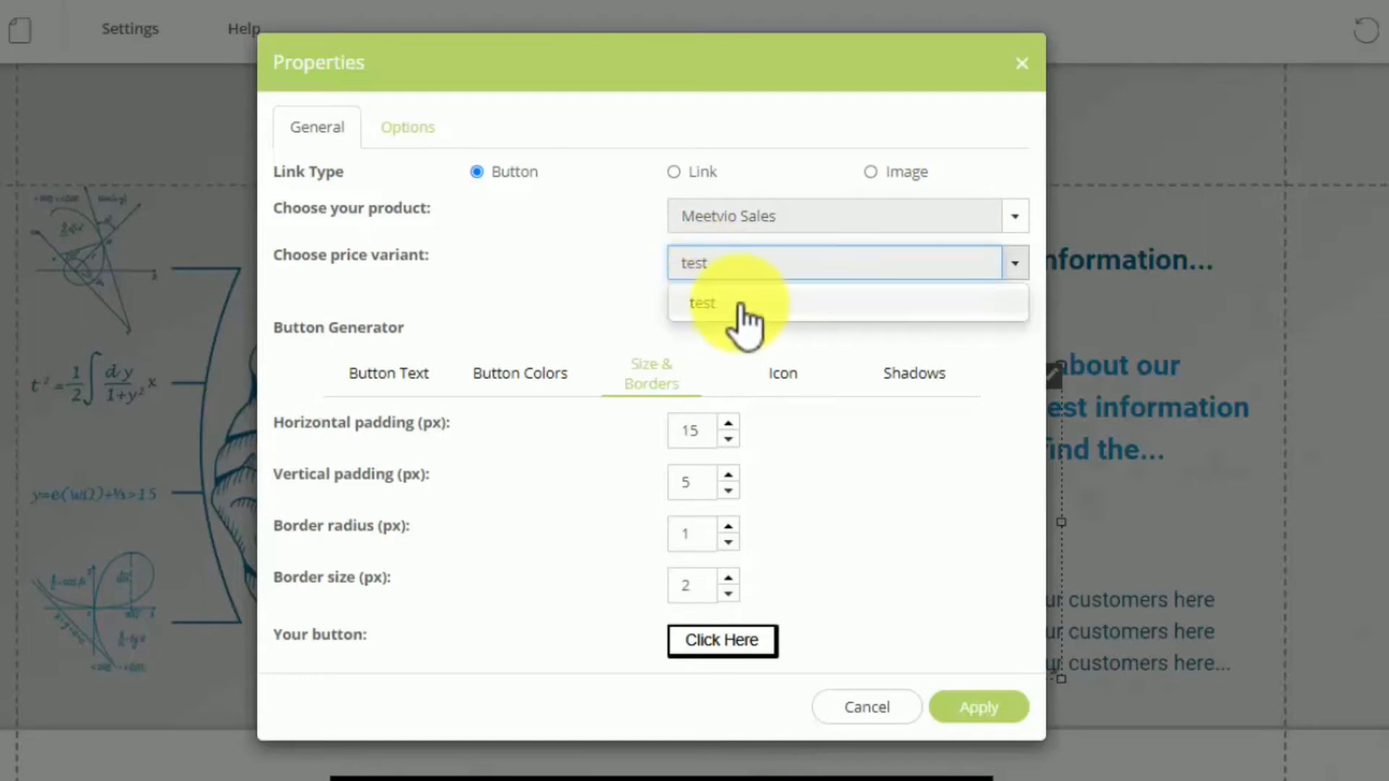
click(716, 312)
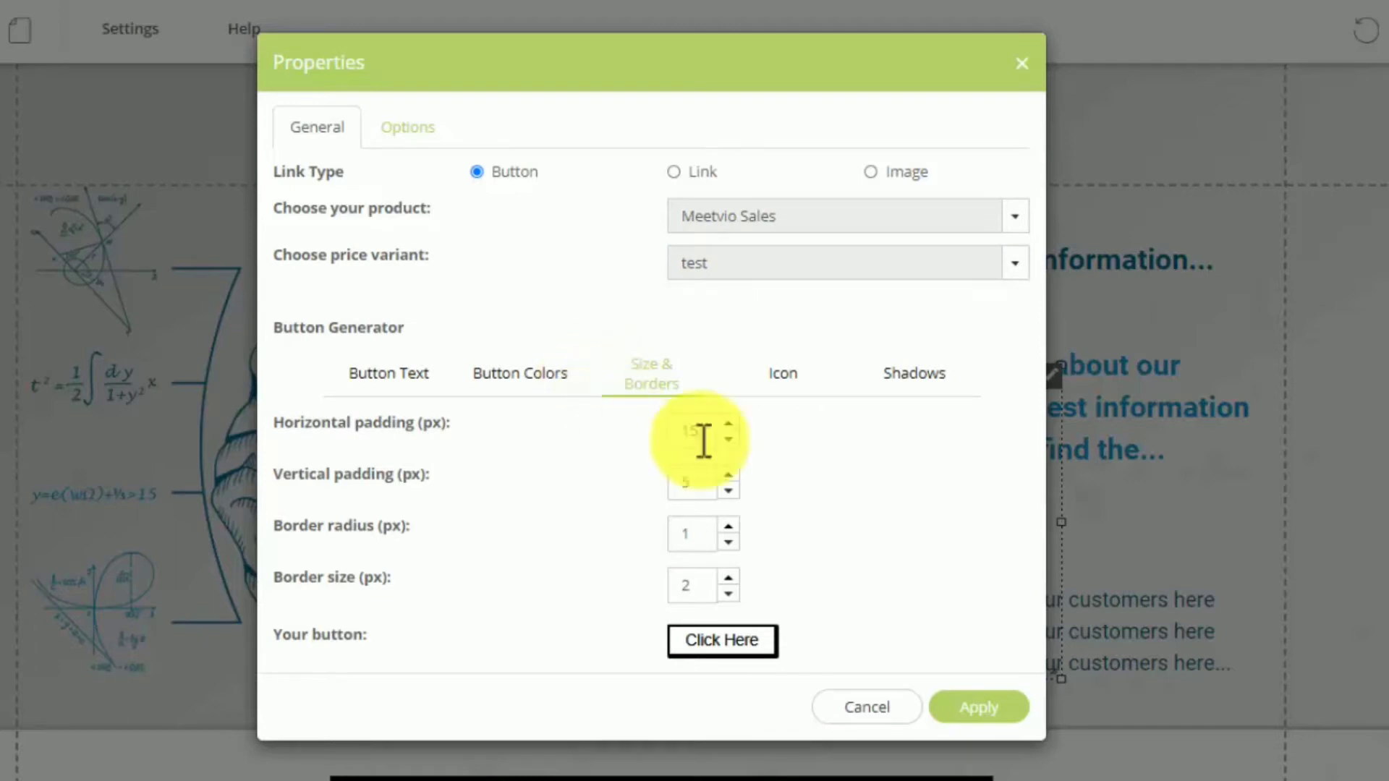
- Set the buy button's background top color to red ed2d2d
click(396, 124)
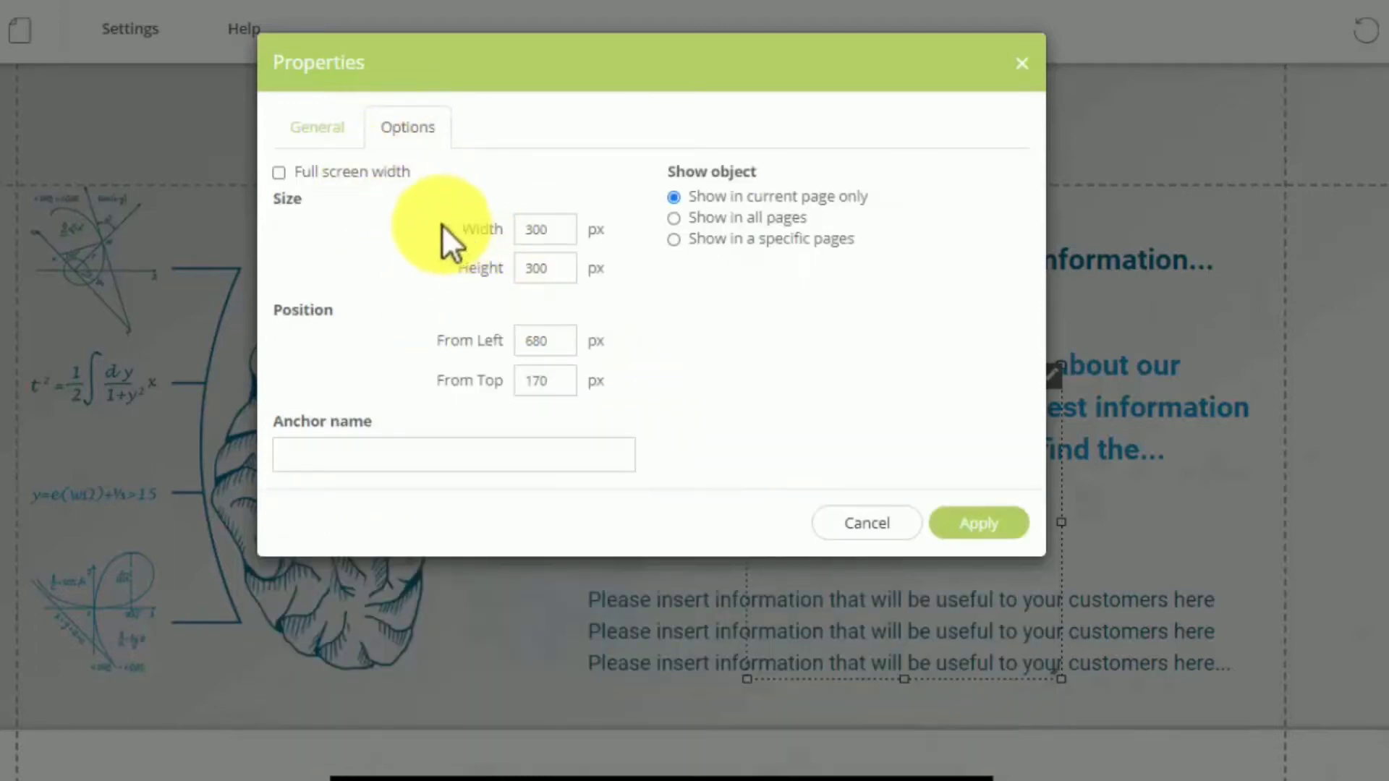
click(314, 134)
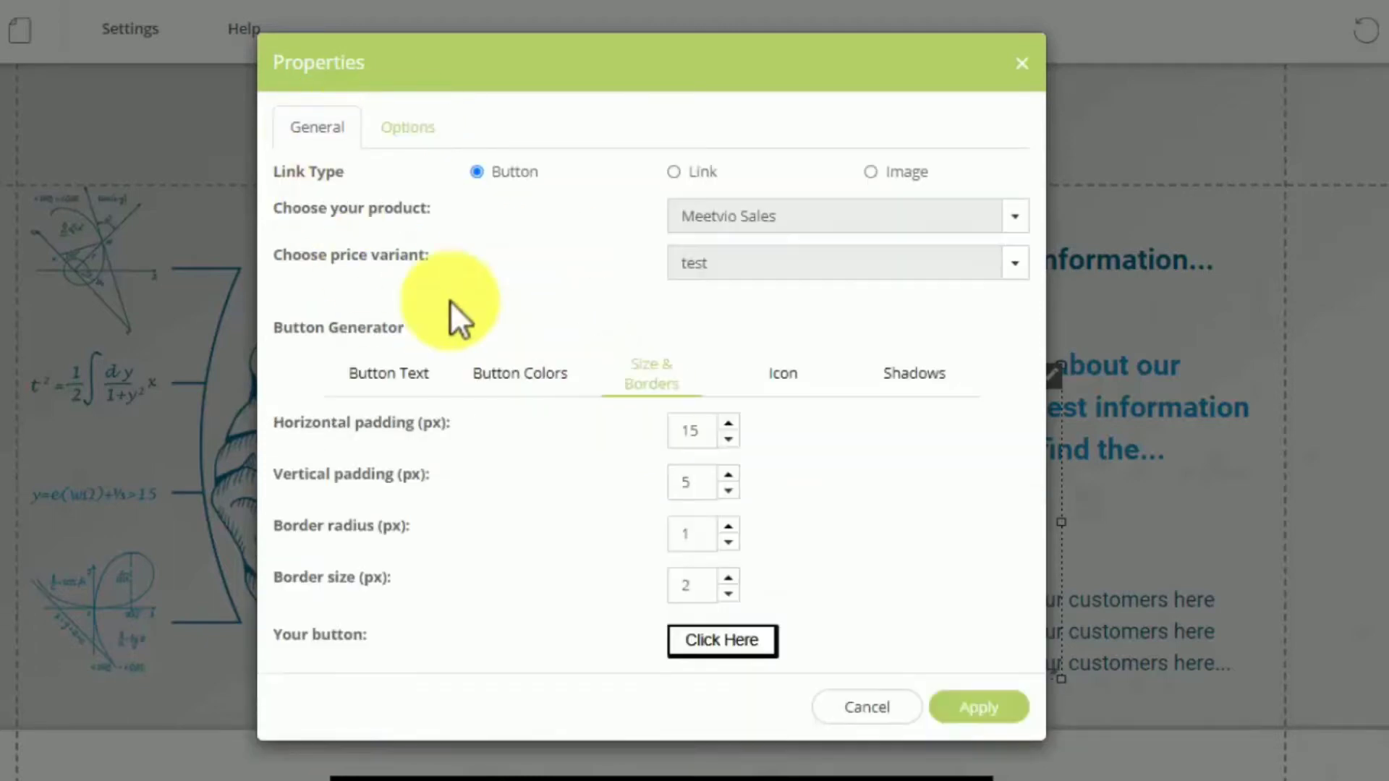
click(510, 381)
click(718, 429)
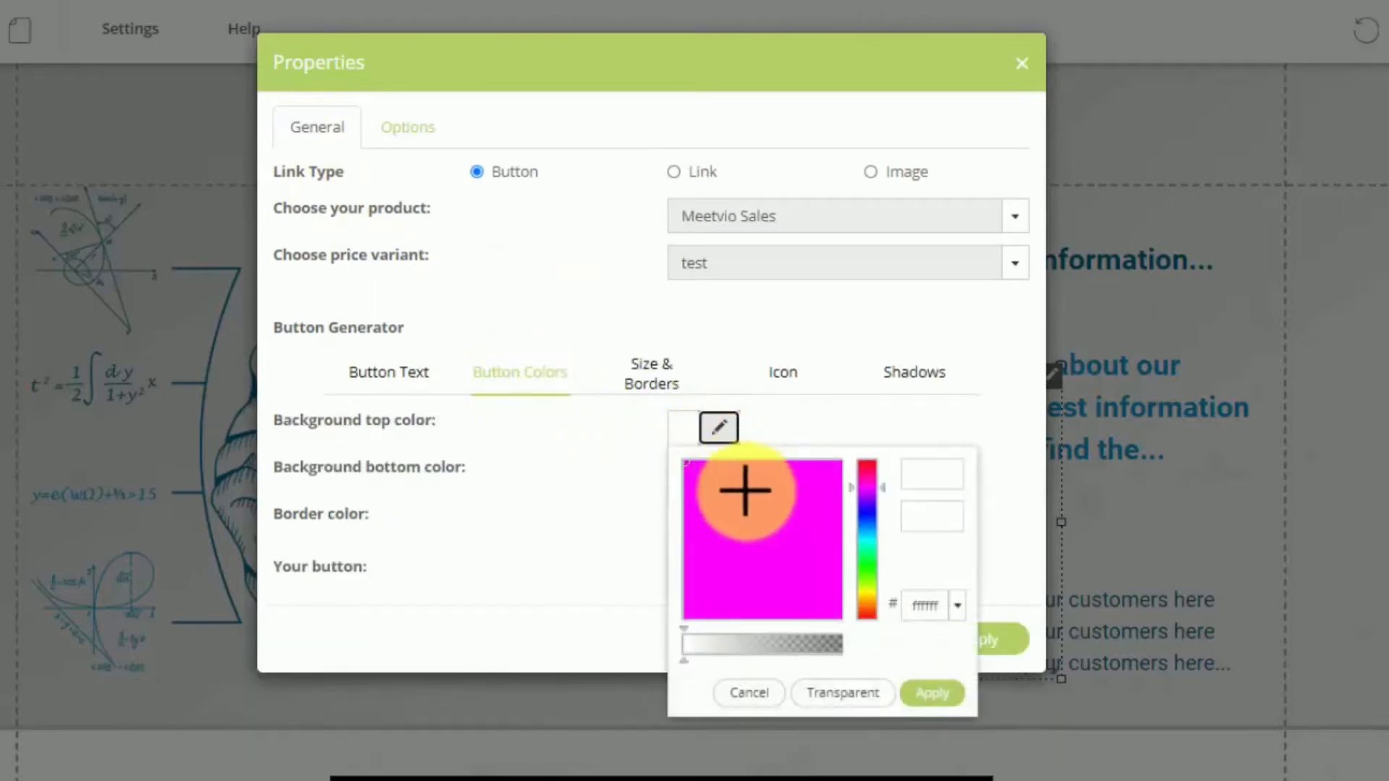
click(811, 471)
drag(852, 465, 853, 460)
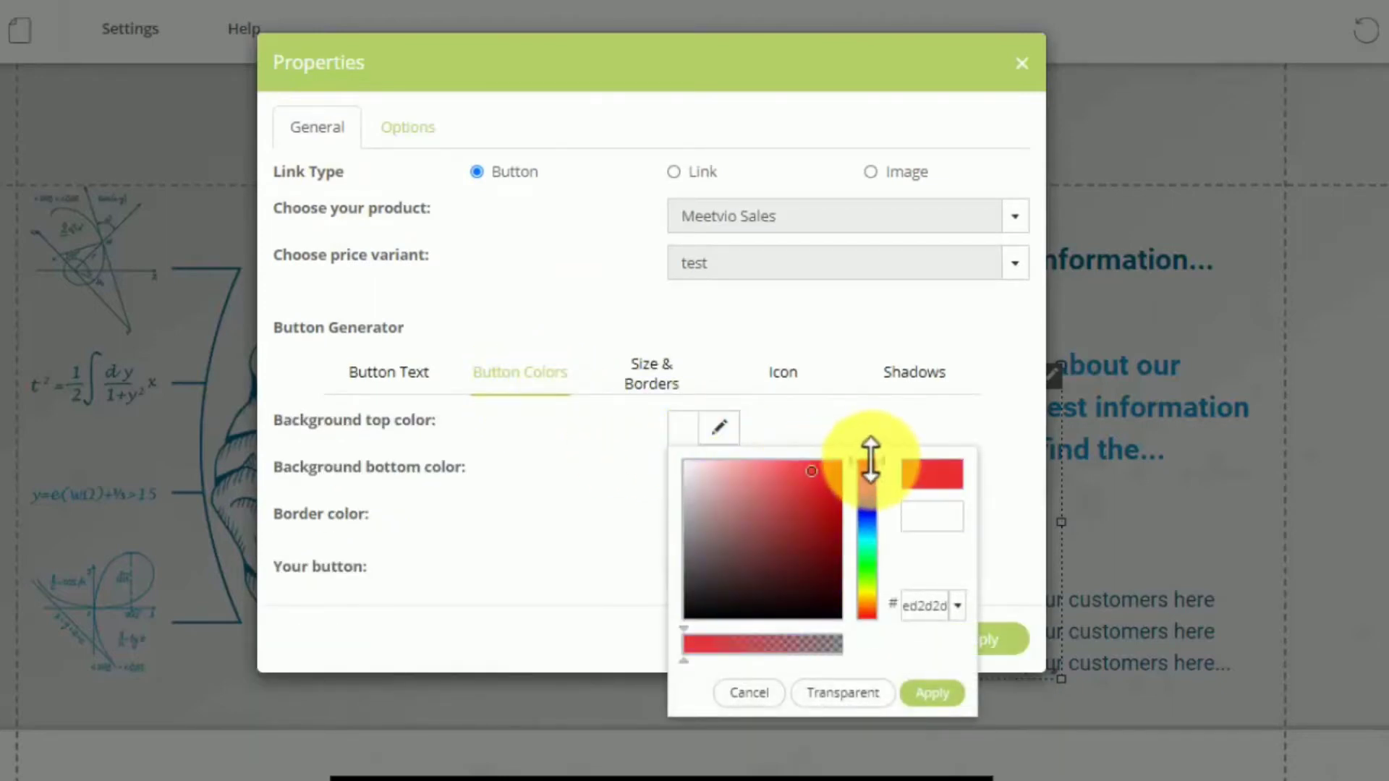
click(932, 693)
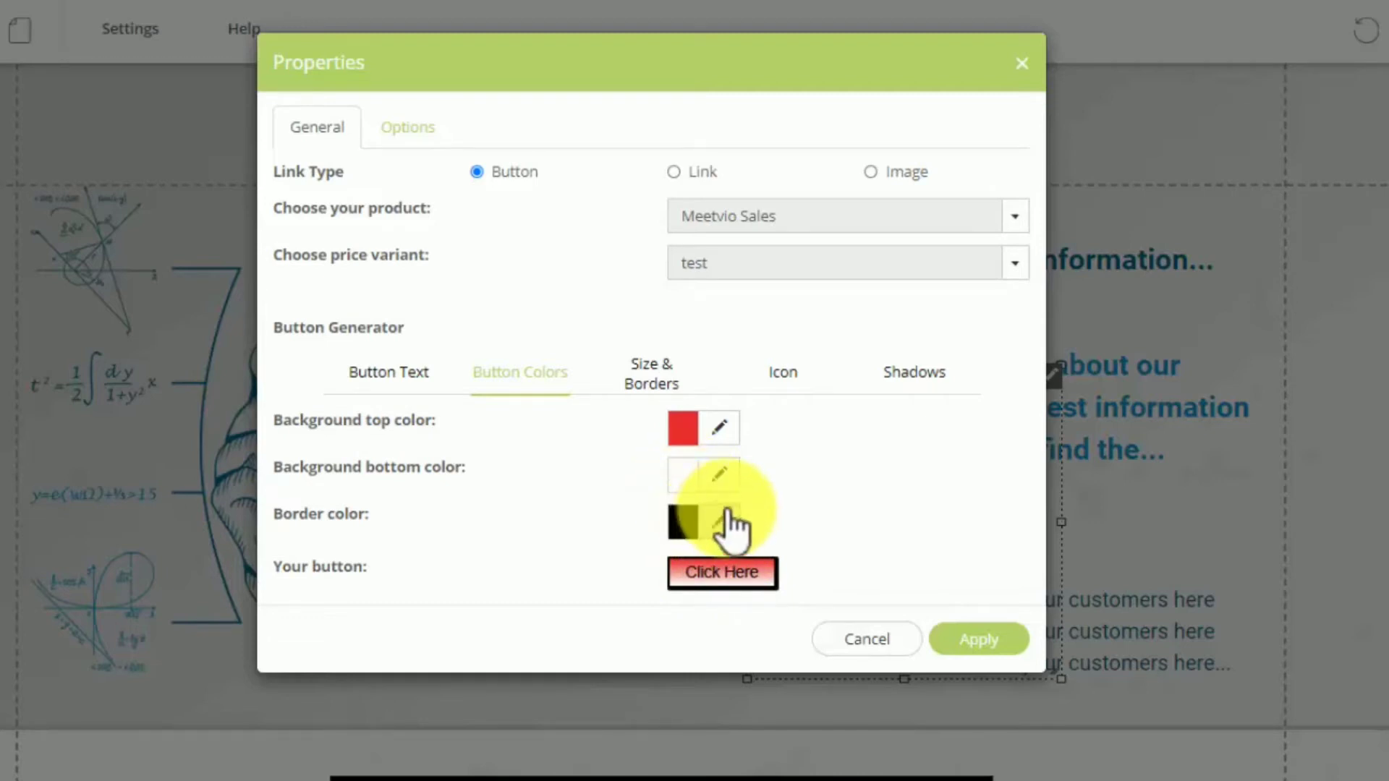
- Set the buy button's background bottom color to red fa0c0c
click(719, 473)
drag(796, 511, 838, 509)
click(868, 511)
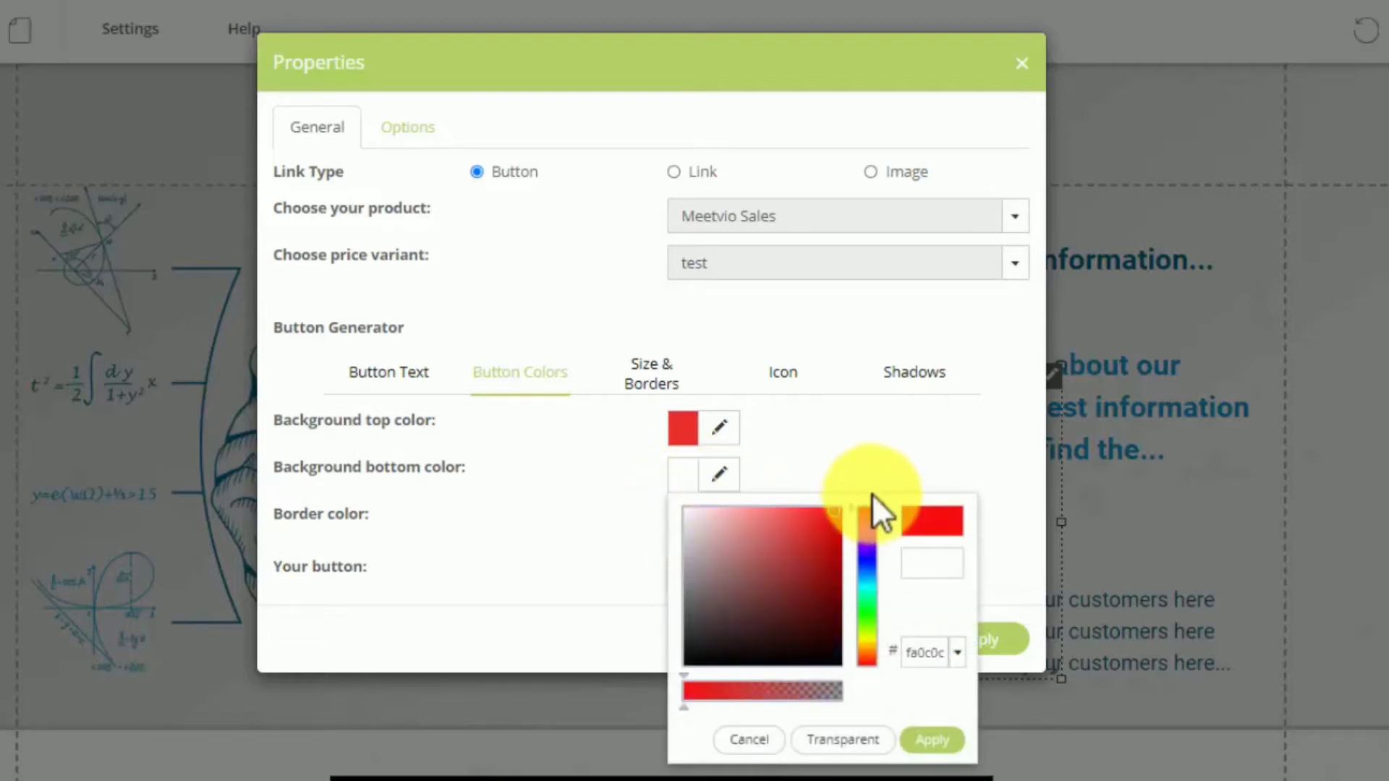
click(926, 739)
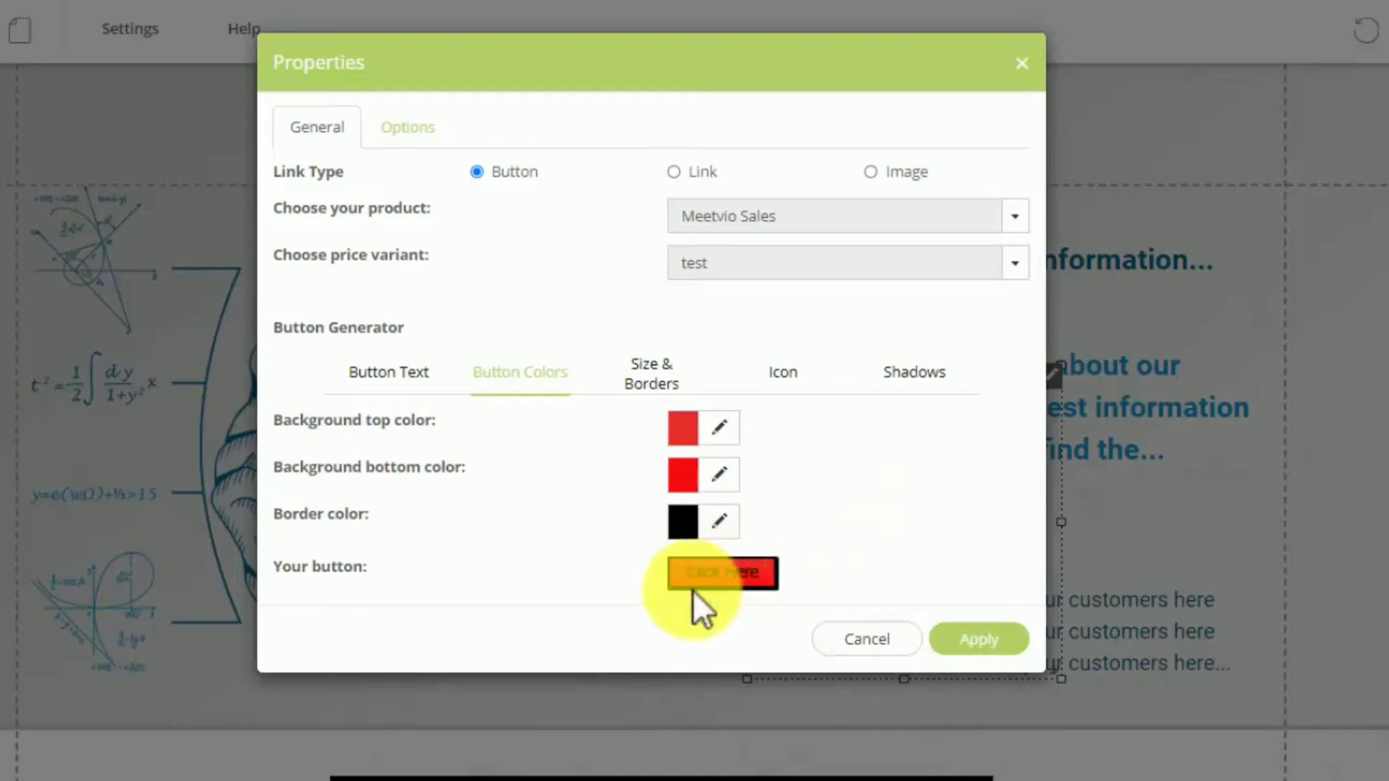
- Change the button text to GO BUY NOW and apply the buy button's properties
click(426, 380)
click(748, 437)
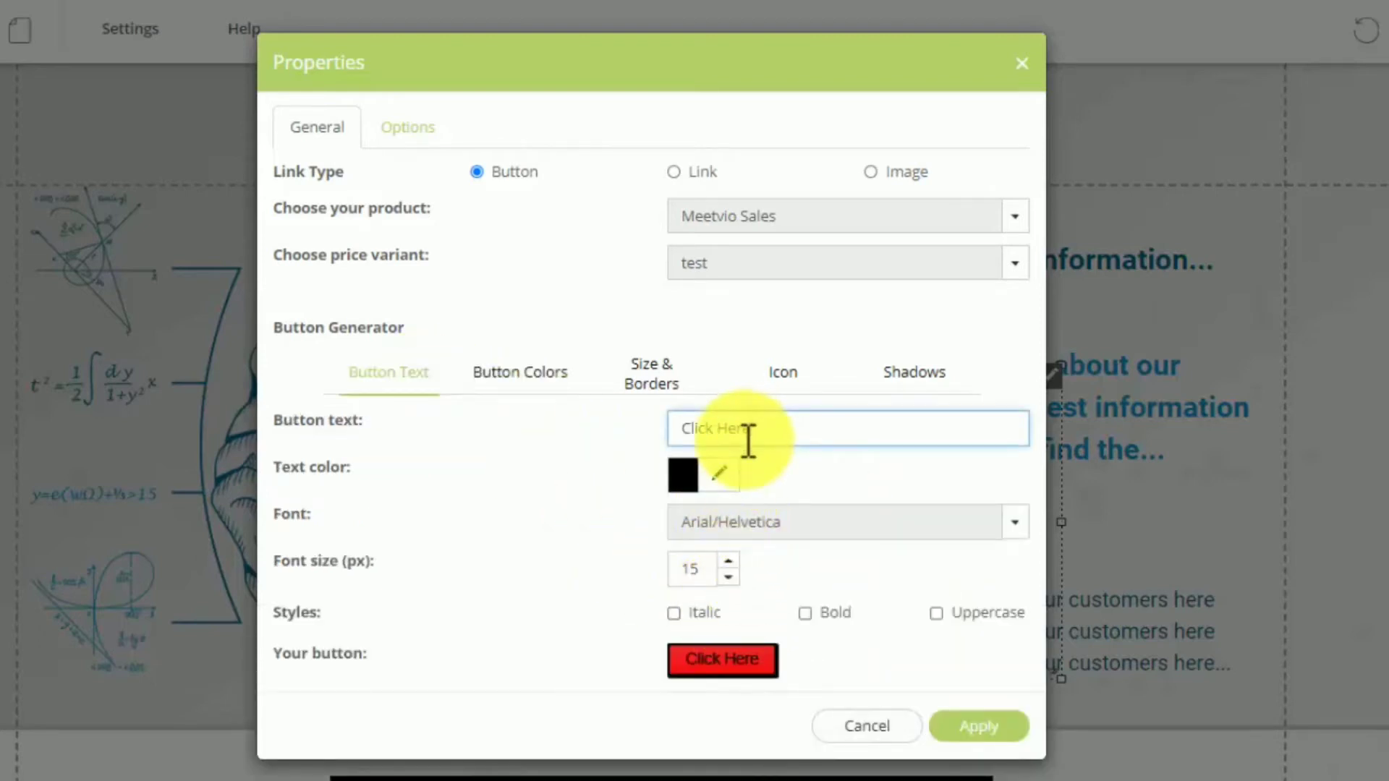
triple_click(748, 438)
text(GO BUY NOW)
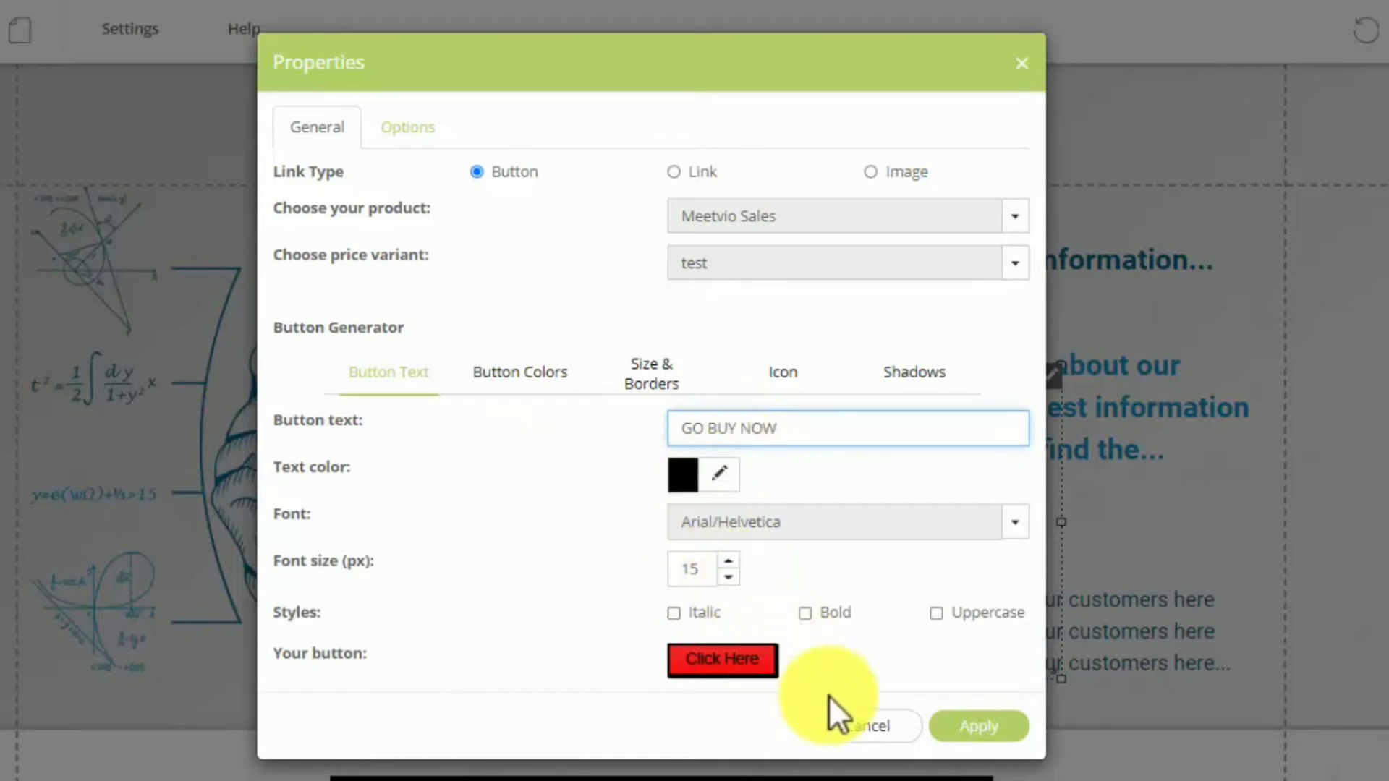
click(972, 724)
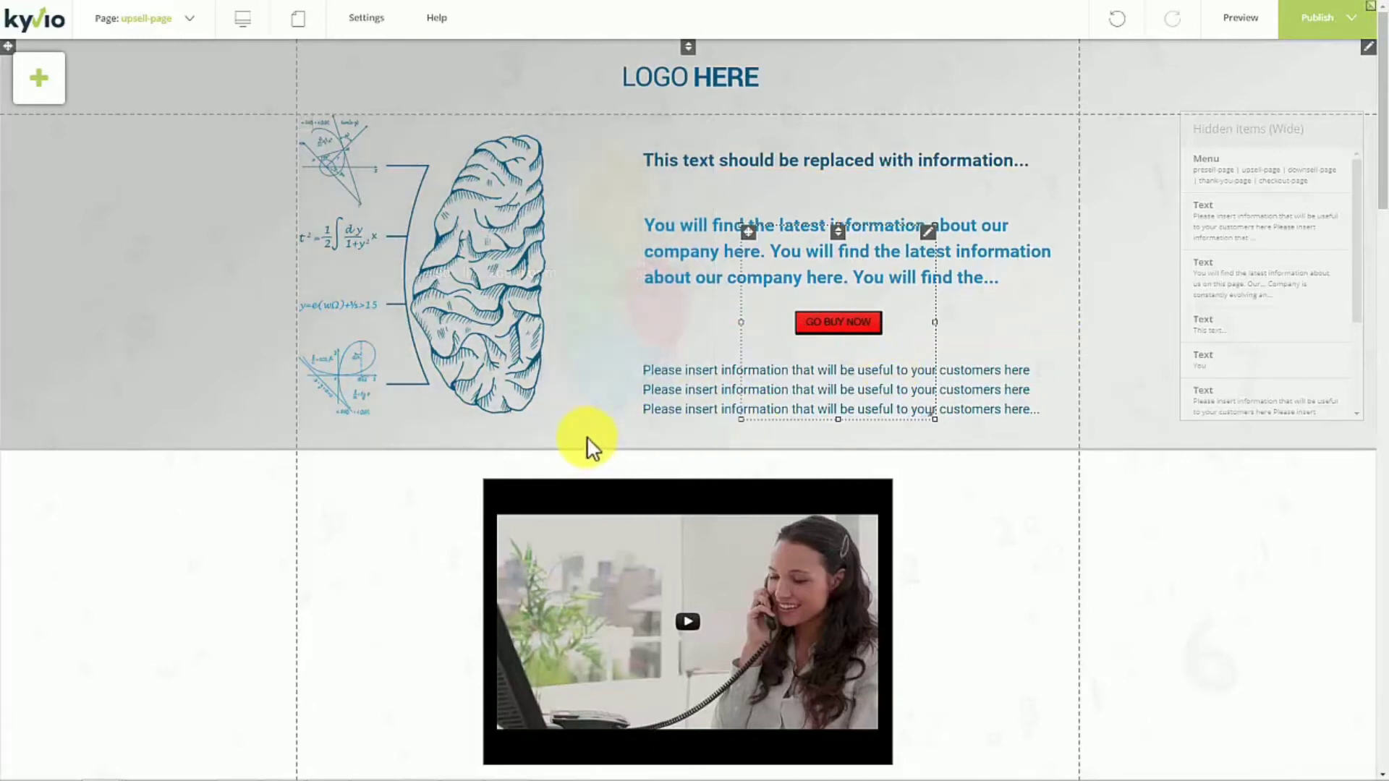
- Publish the upsell page, check it from top to bottom in the preview, and return to the editor
click(1331, 20)
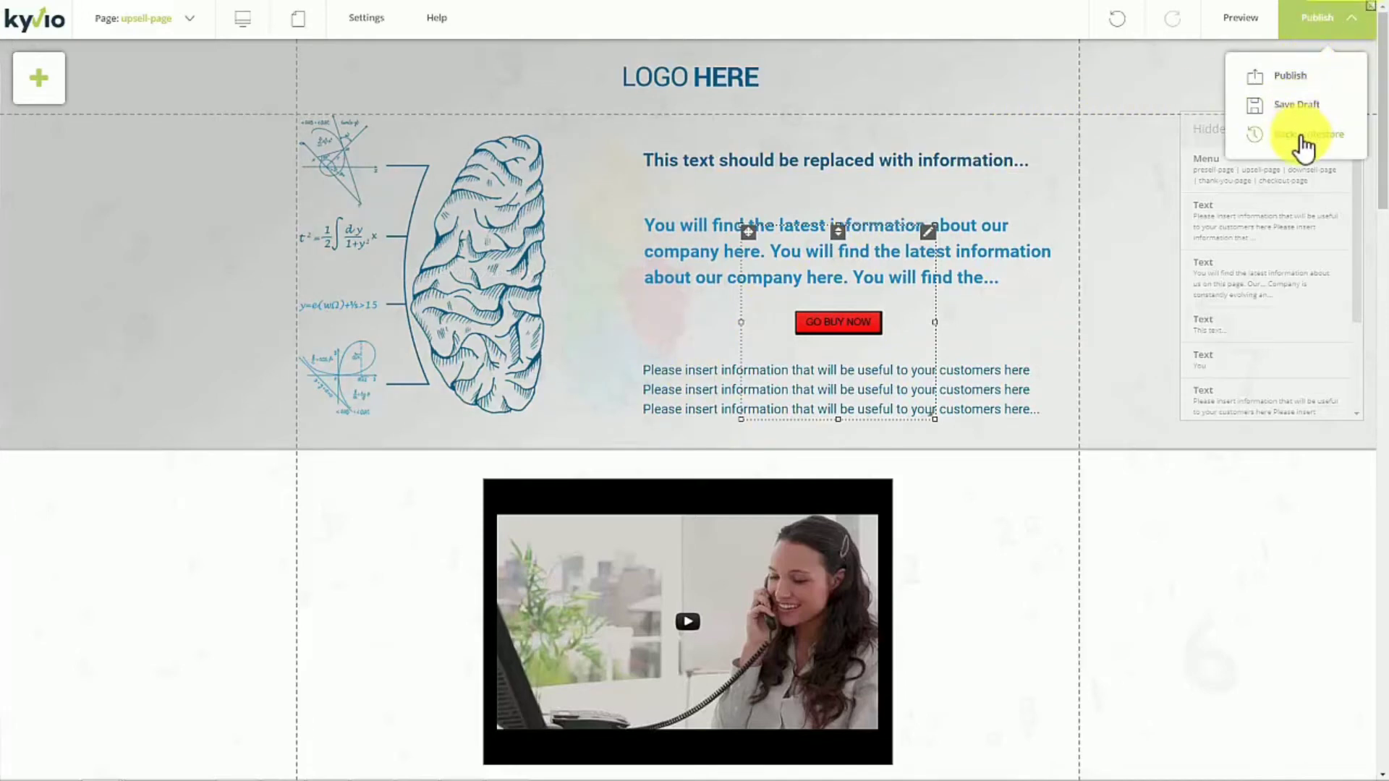
click(1293, 85)
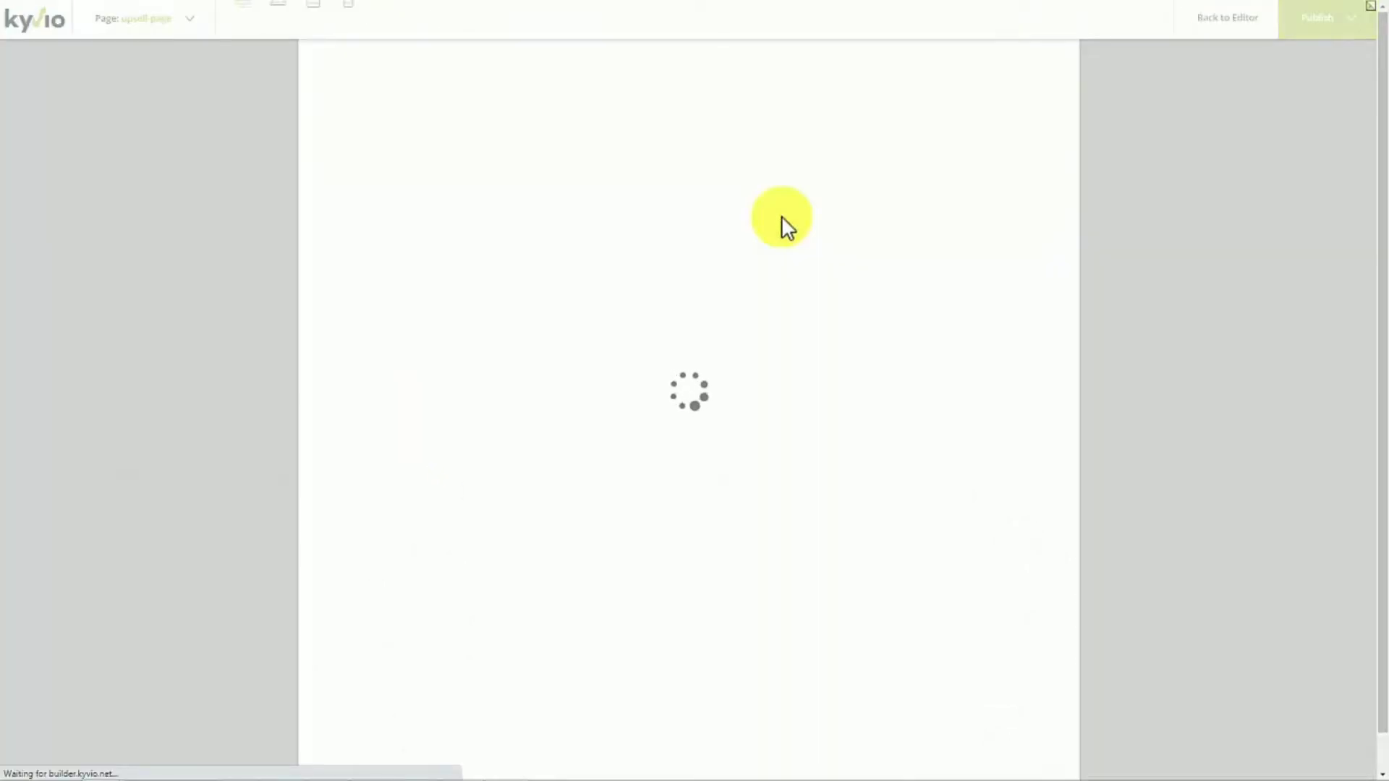
scroll(774, 253, down, 15)
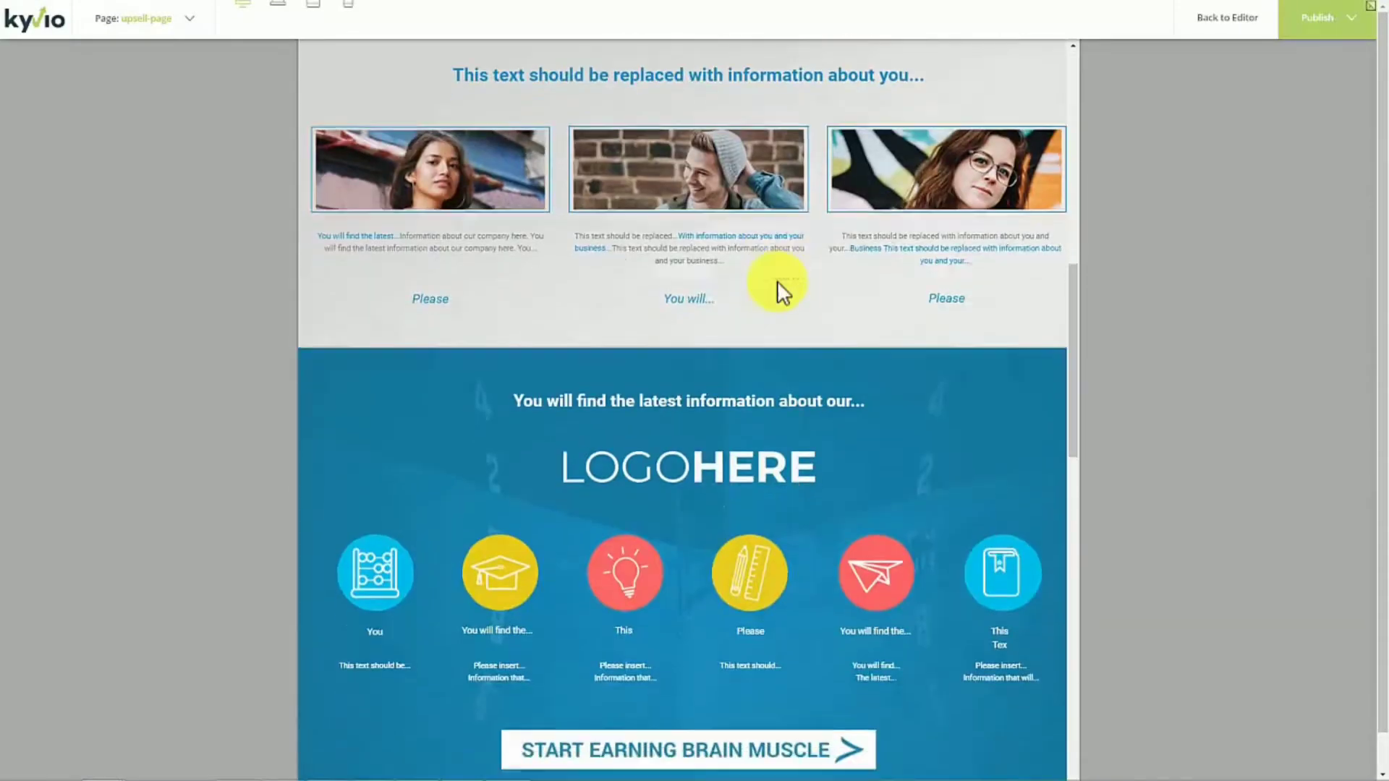
scroll(781, 350, down, 5)
scroll(832, 333, up, 20)
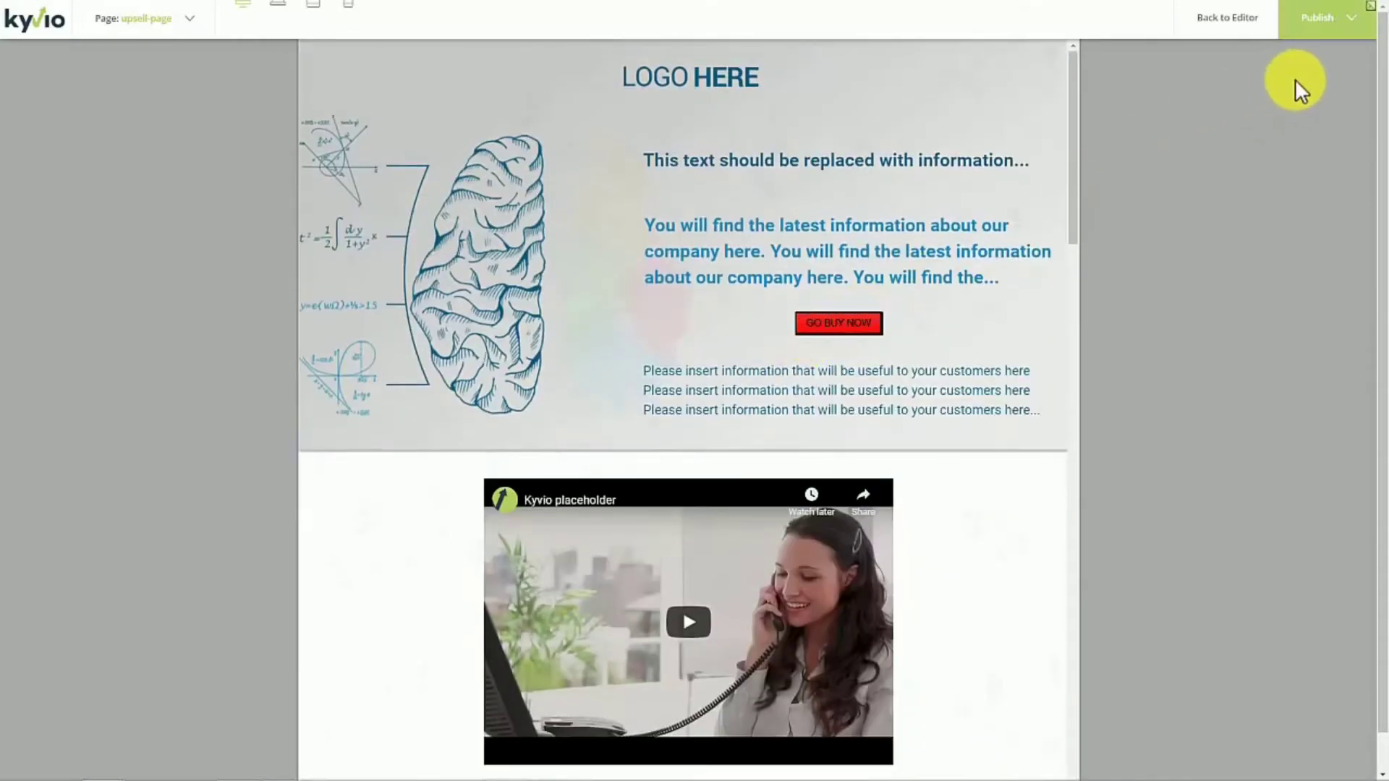
click(1241, 36)
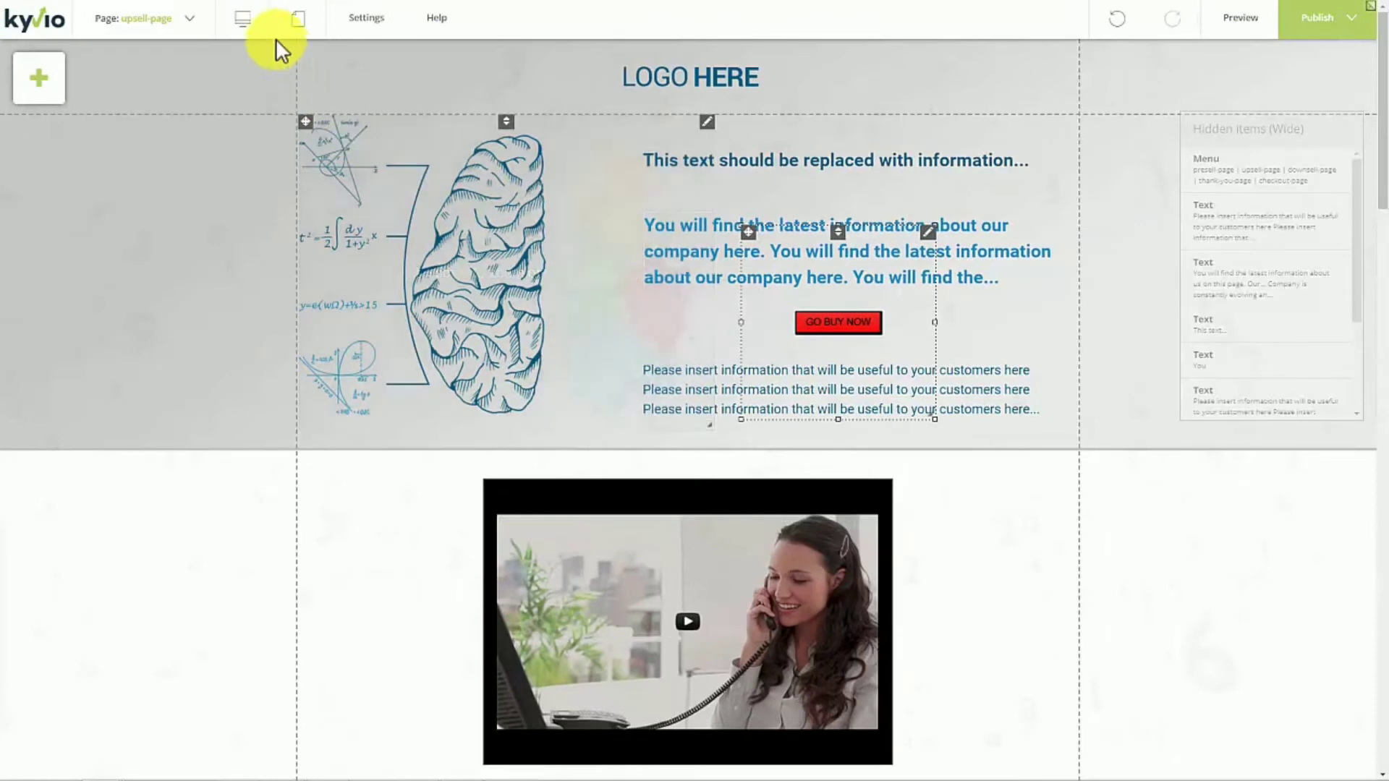
click(253, 33)
click(347, 77)
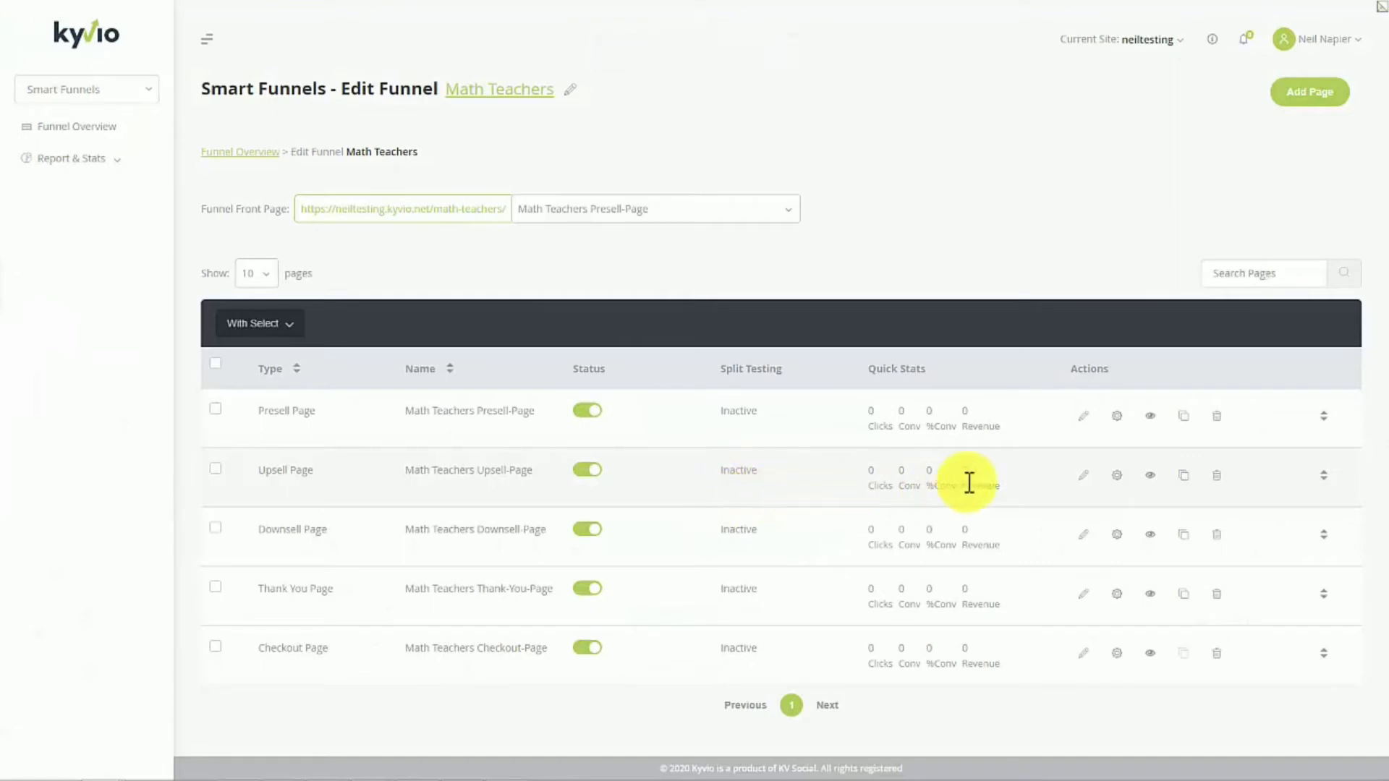
- View the live Math Teachers Upsell-Page from the funnel's page list and look through all its sections, including the new buy button
click(1150, 477)
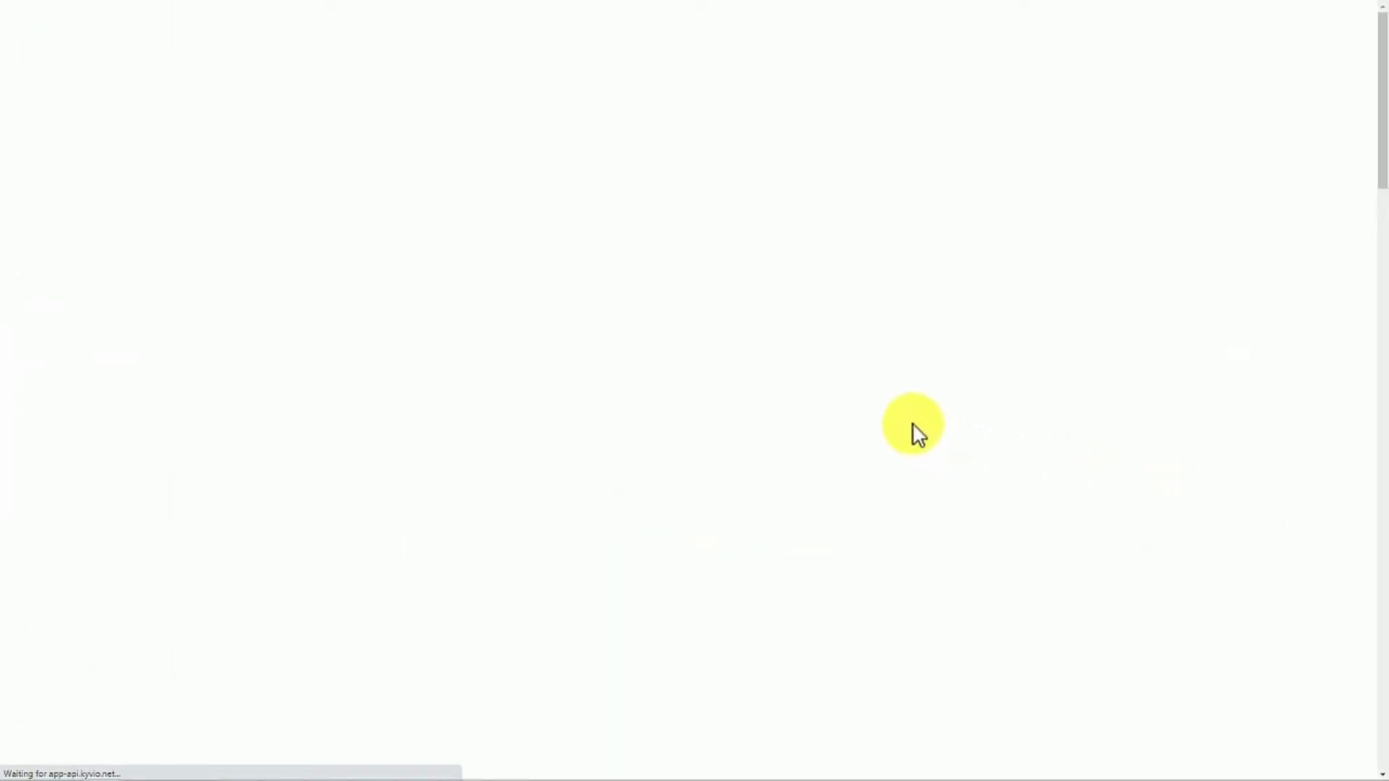
scroll(913, 422, down, 10)
scroll(913, 421, up, 10)
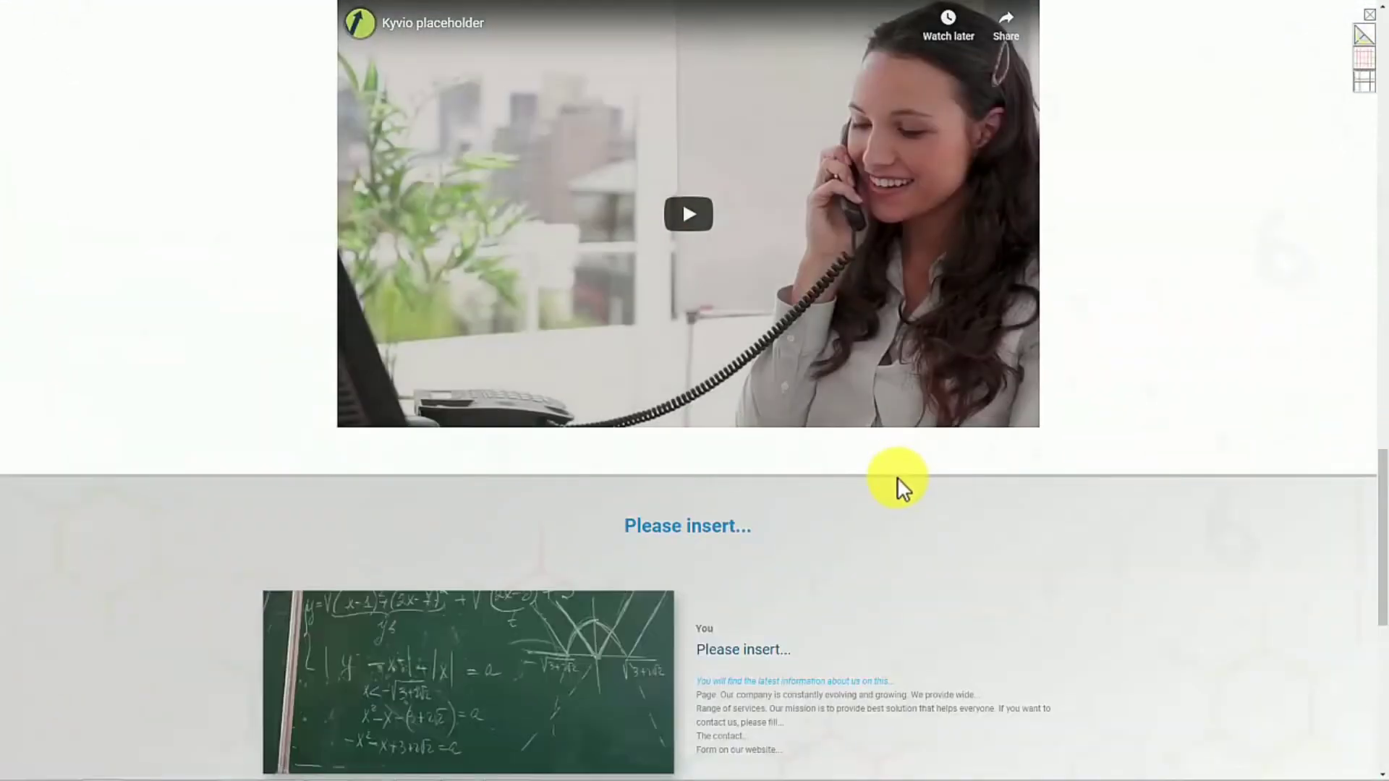
scroll(897, 476, up, 5)
scroll(1002, 372, down, 10)
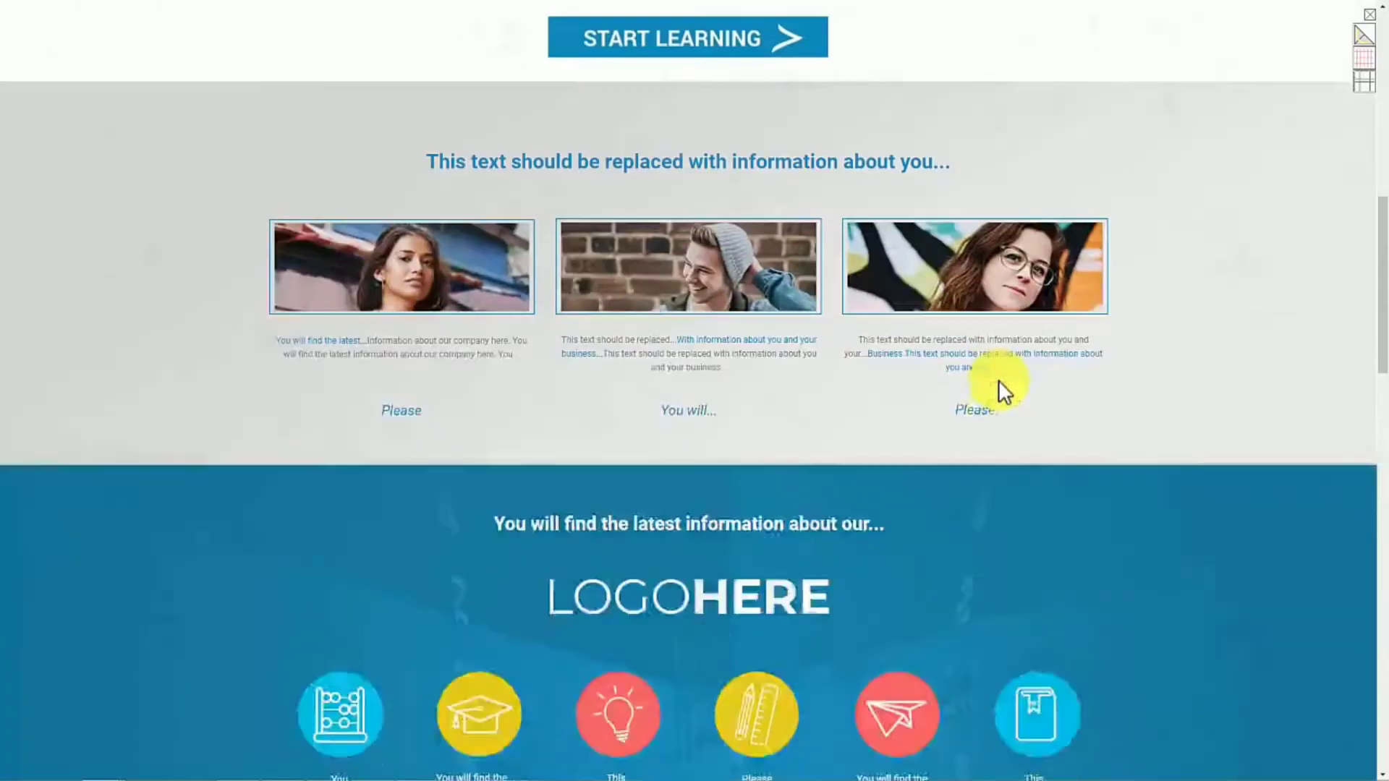
scroll(995, 434, down, 1)
scroll(973, 295, up, 10)
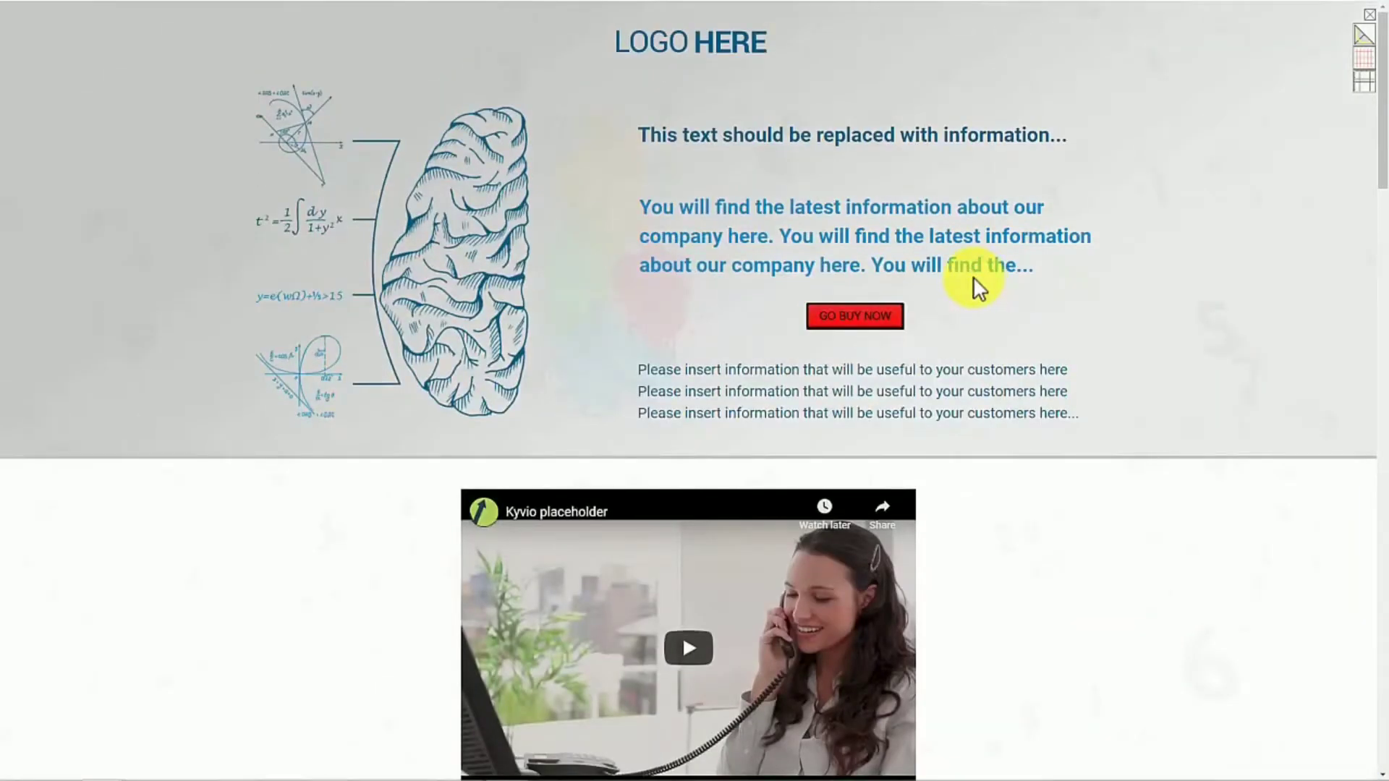
key(F11)
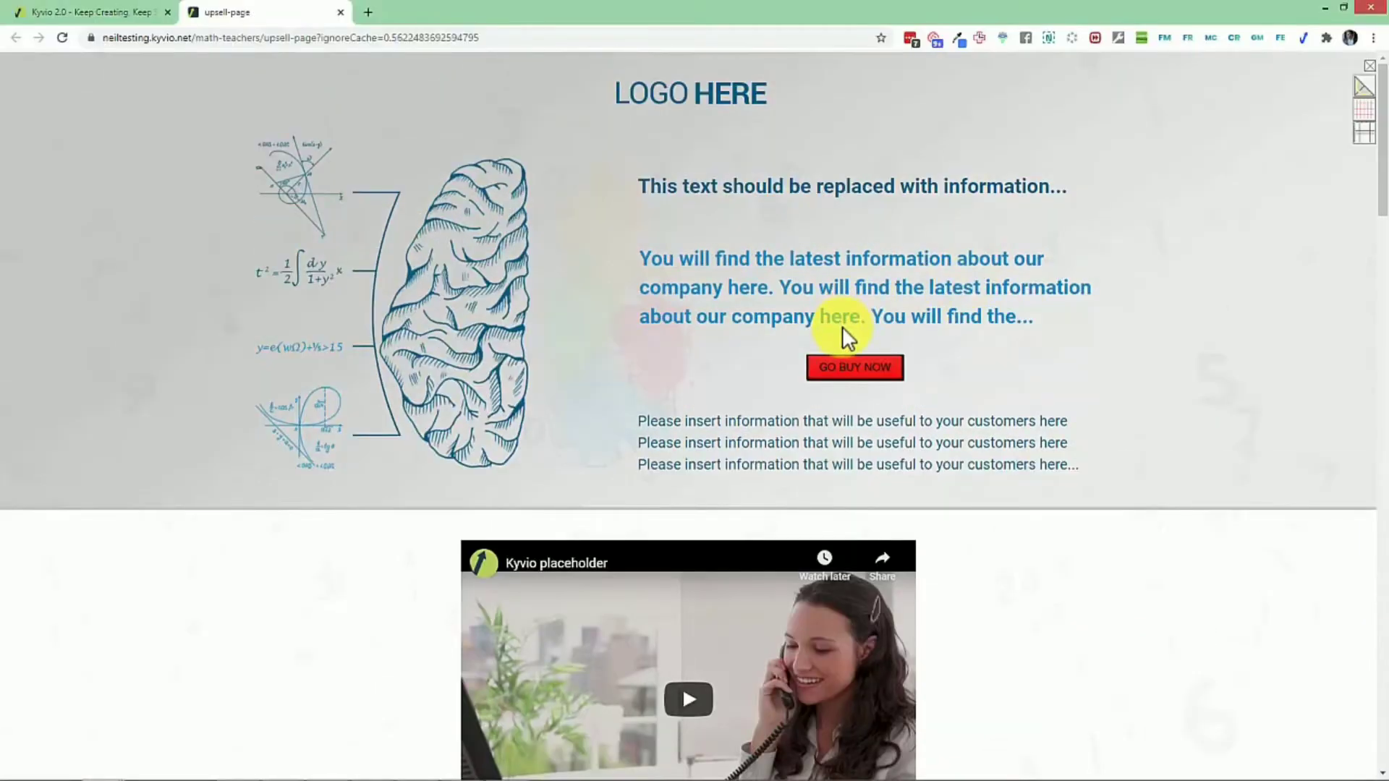
scroll(843, 333, down, 15)
scroll(844, 365, up, 6)
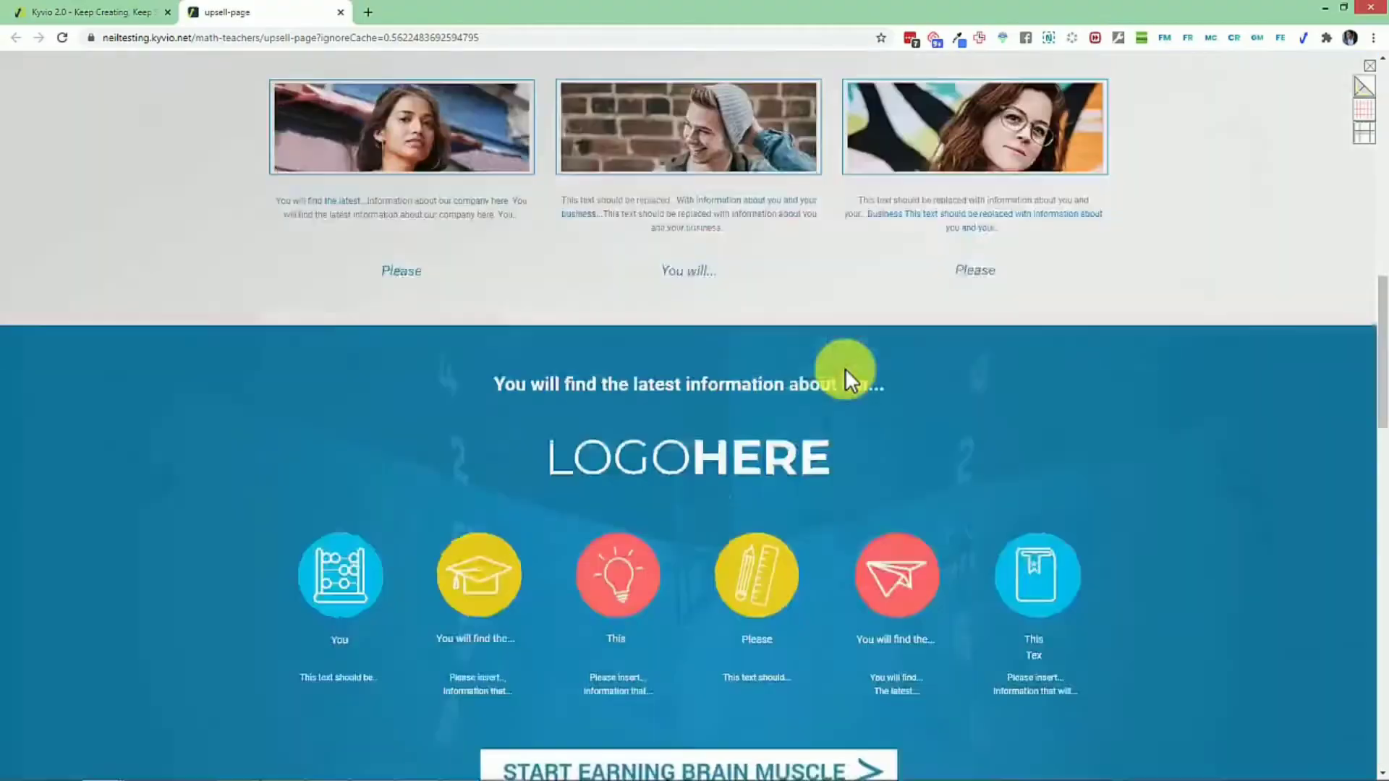
scroll(831, 372, down, 6)
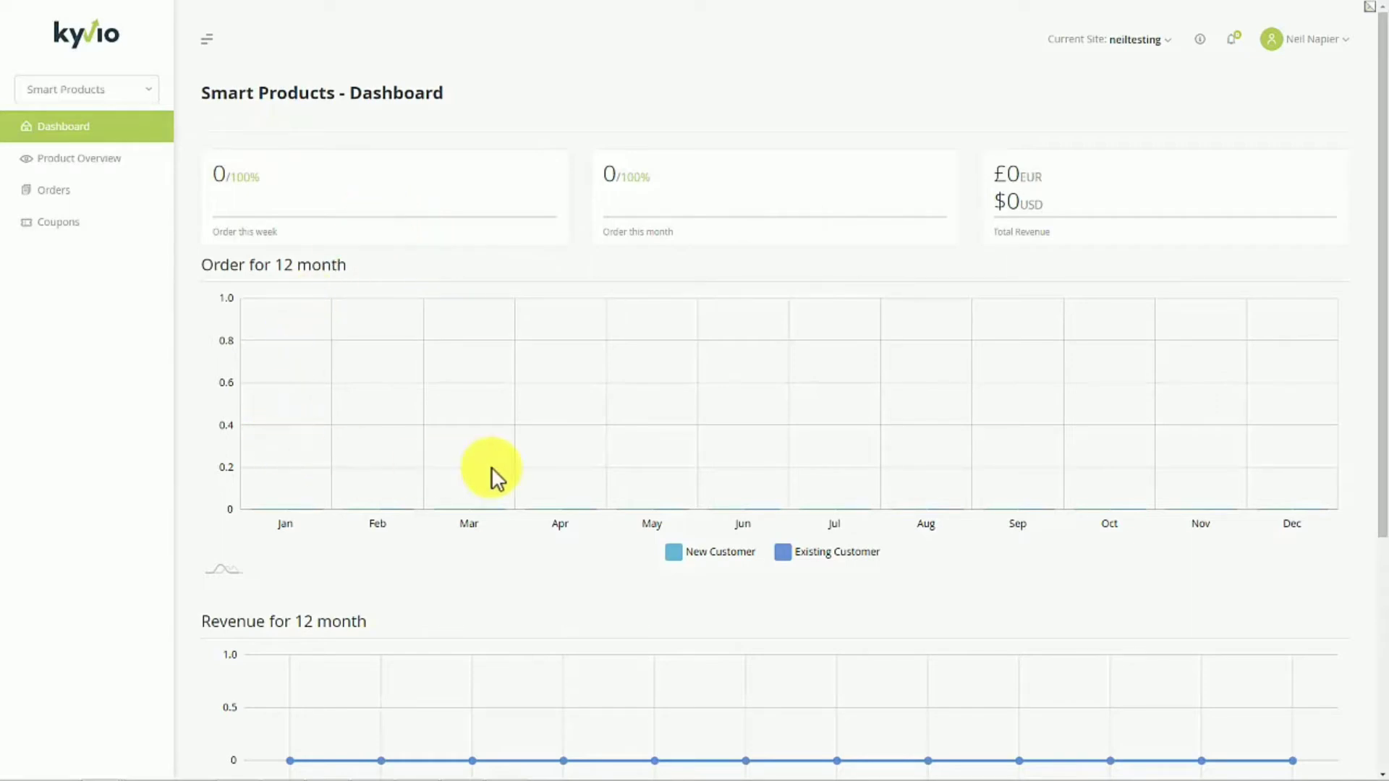
- Look over the Smart Products dashboard charts, and check the order and revenue stats of Meetvio Sales in the product overview
scroll(491, 466, down, 5)
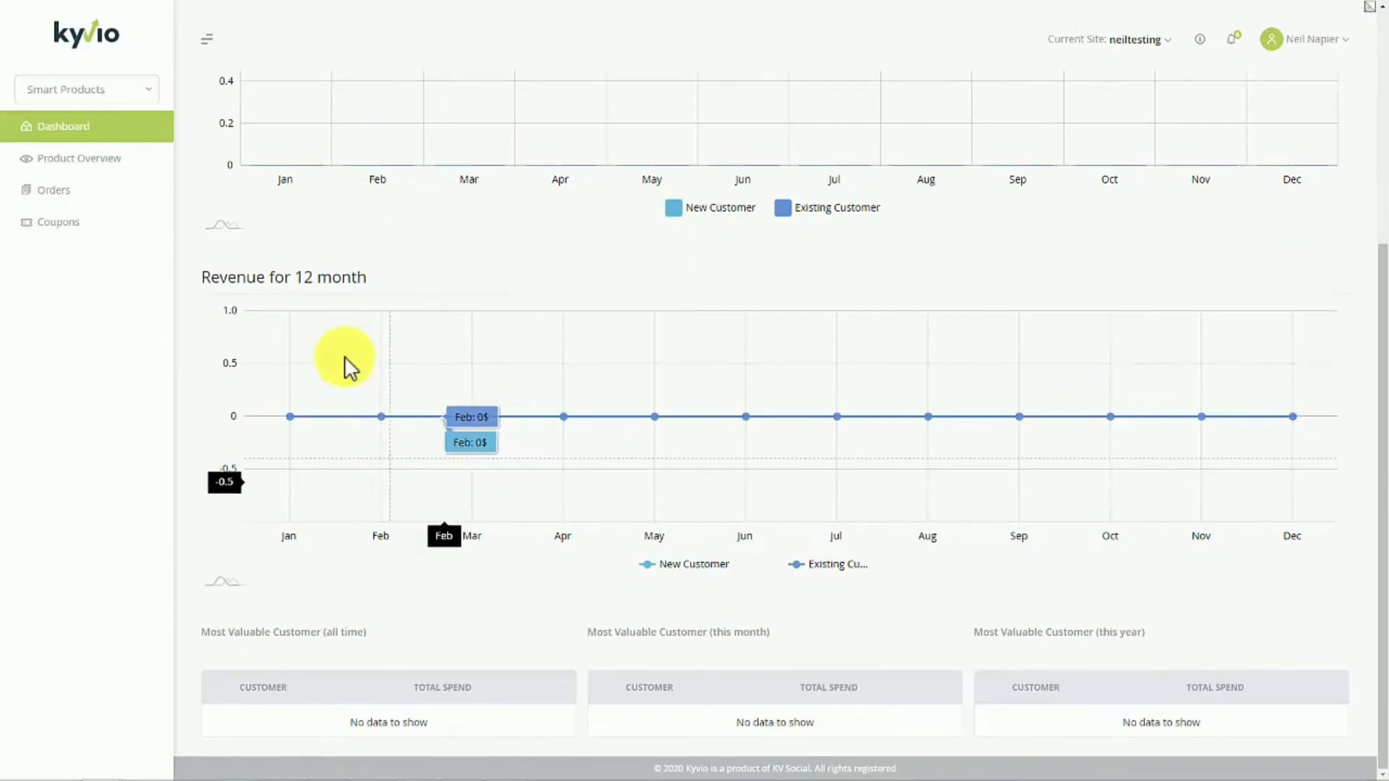
scroll(344, 356, up, 5)
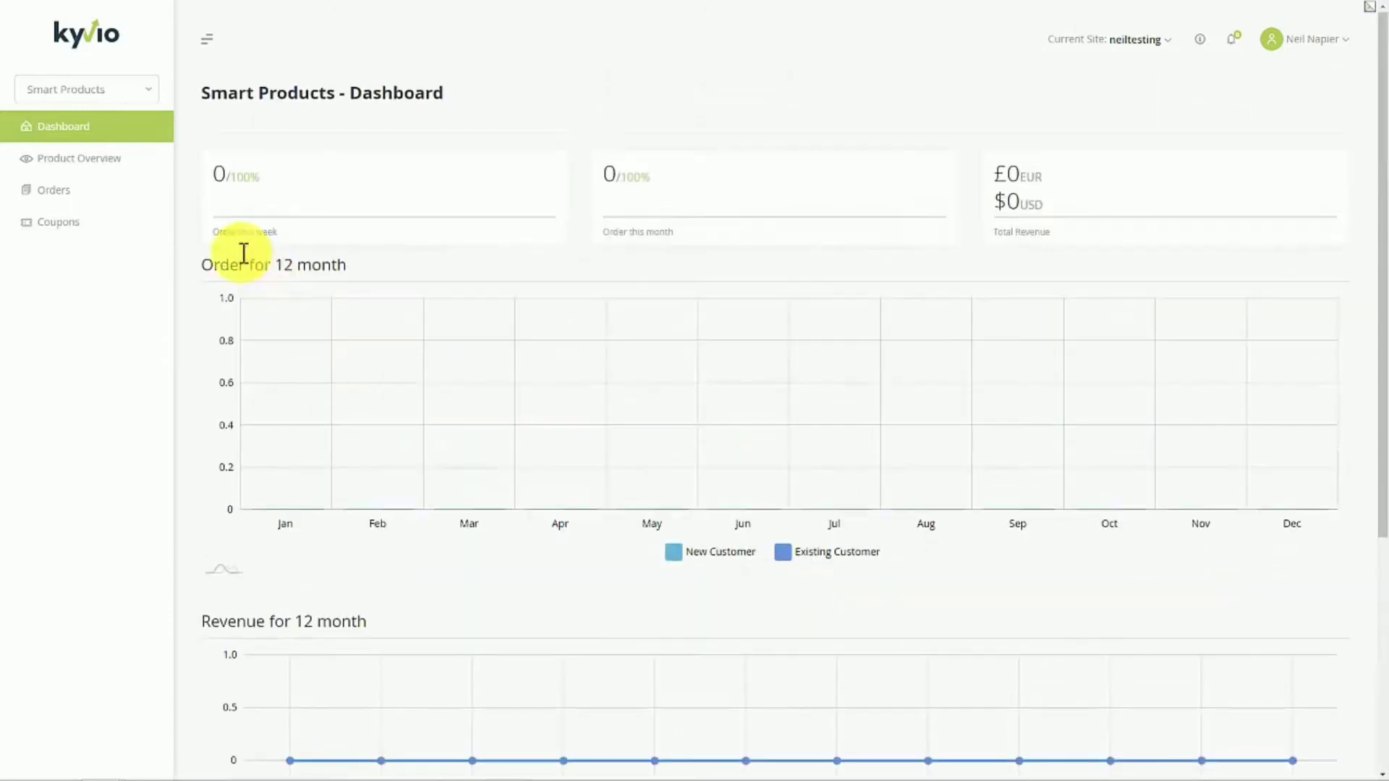
click(116, 172)
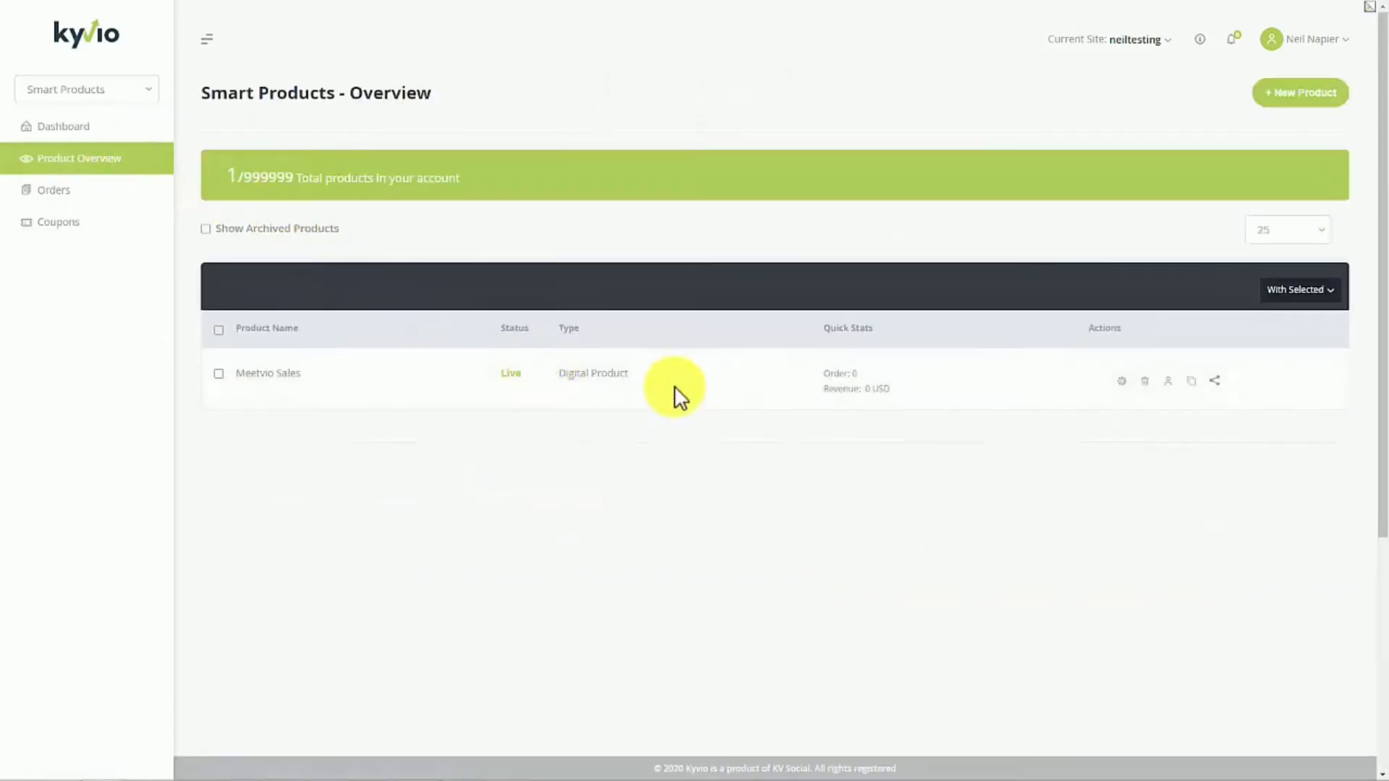
double_click(855, 374)
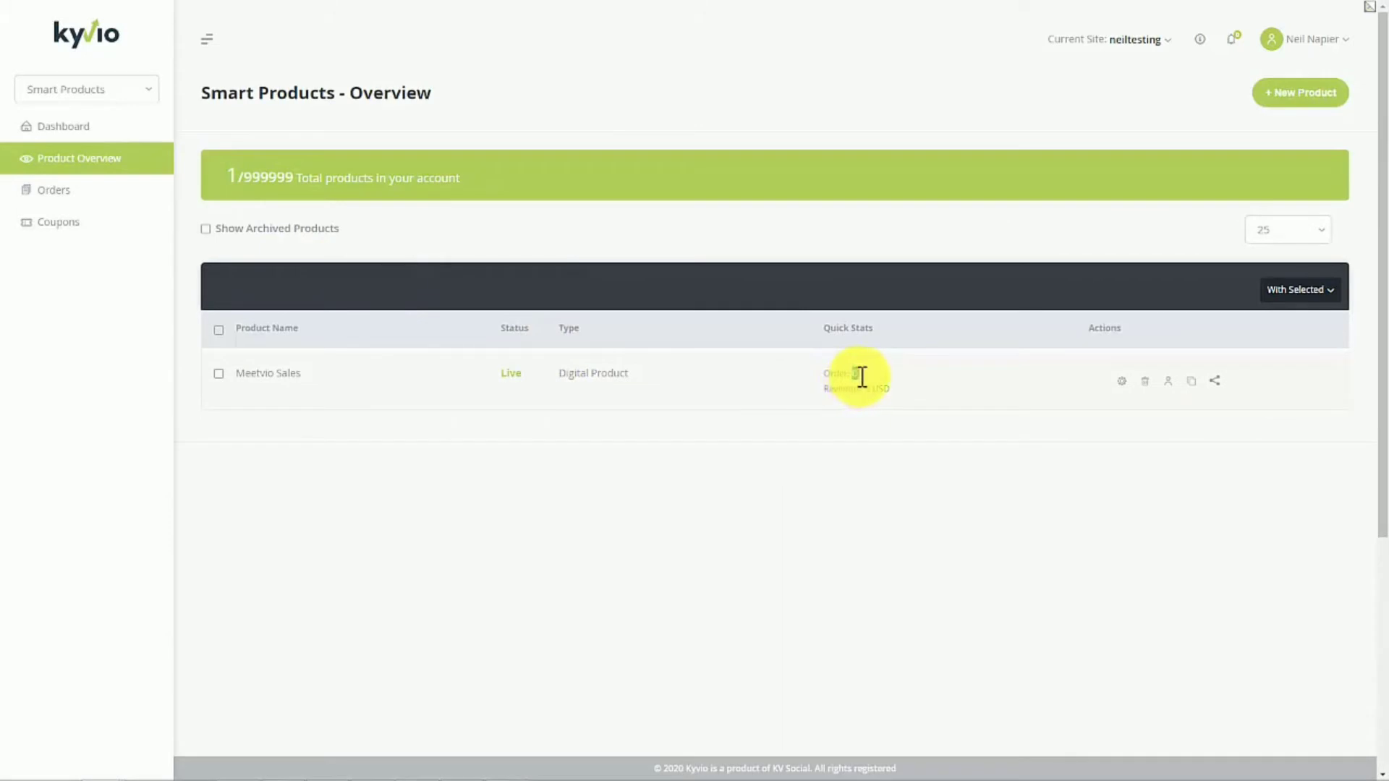
double_click(874, 389)
- Start creating a new product of the type Digital Product and continue to the product information
click(1302, 98)
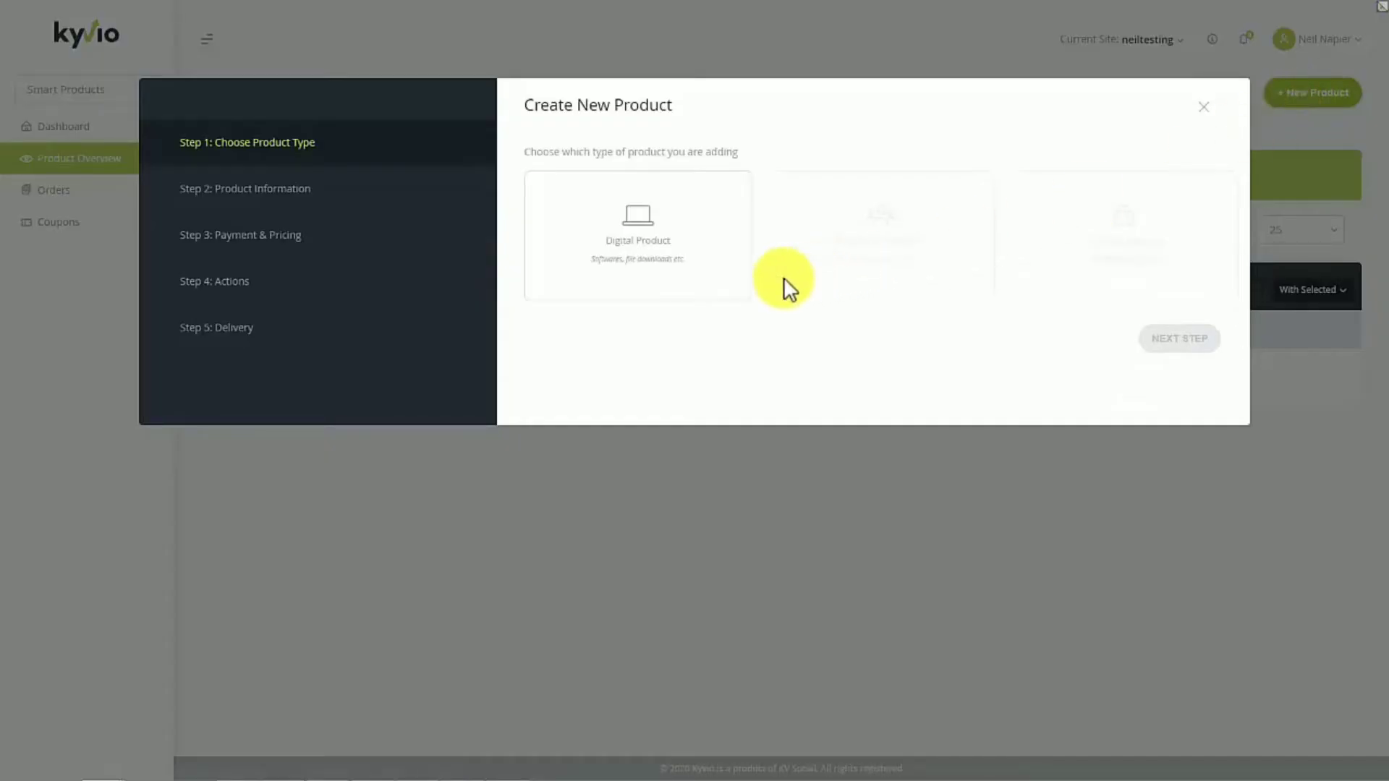
click(698, 293)
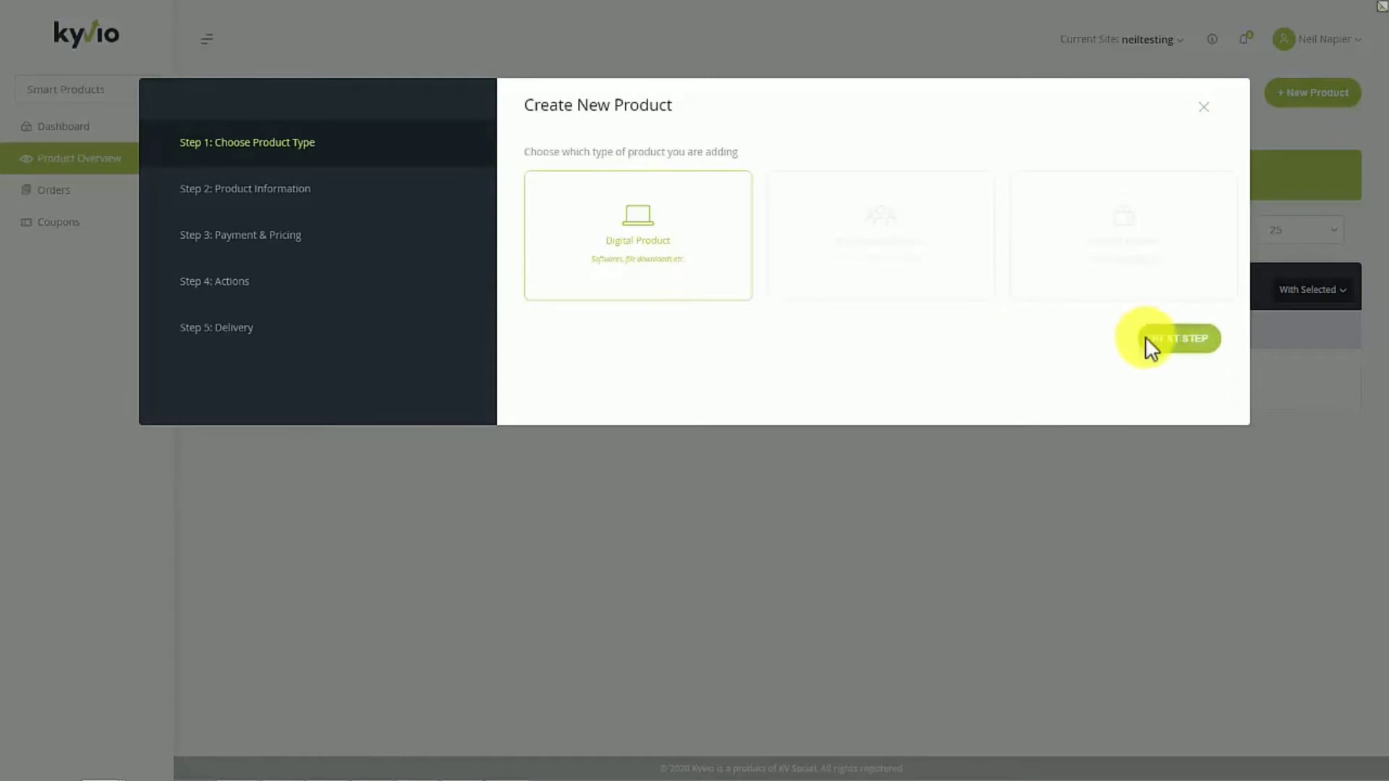
click(1144, 337)
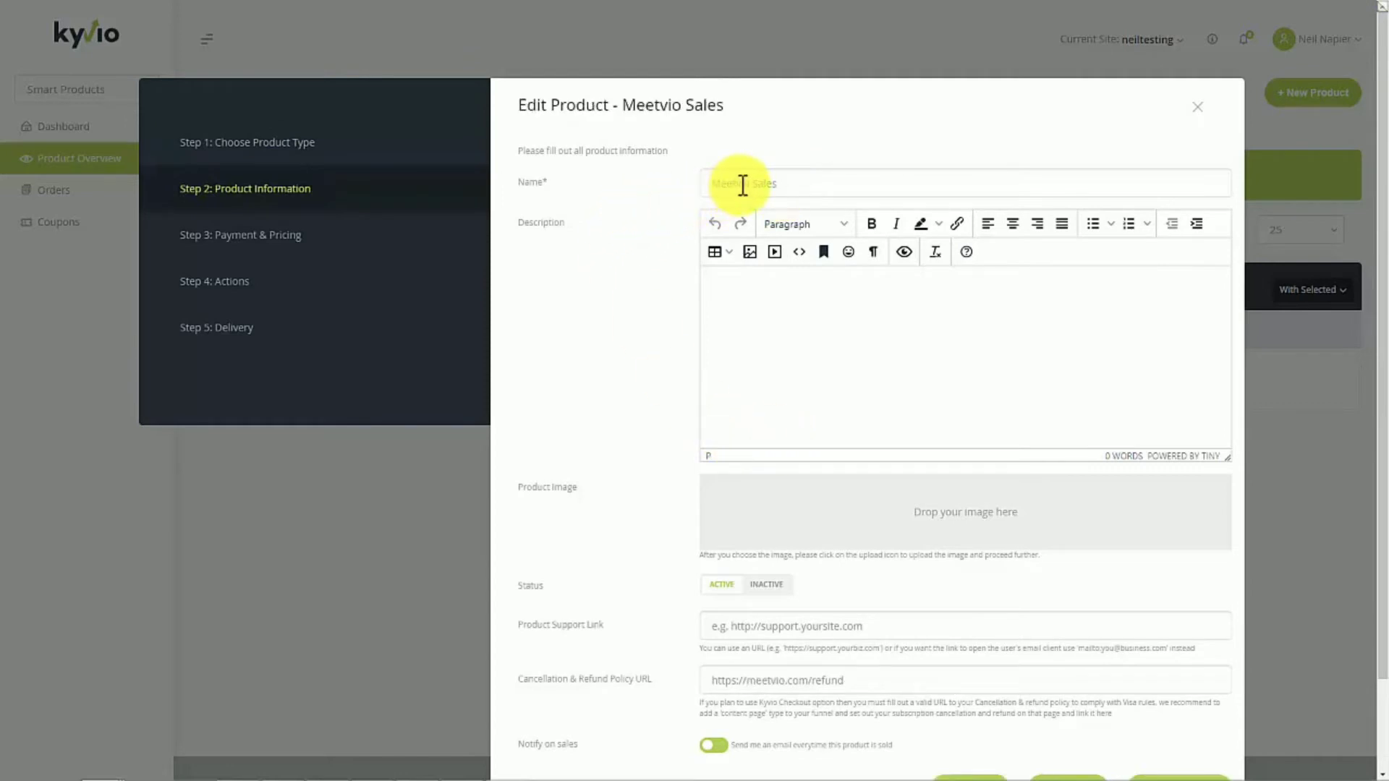
scroll(798, 405, down, 3)
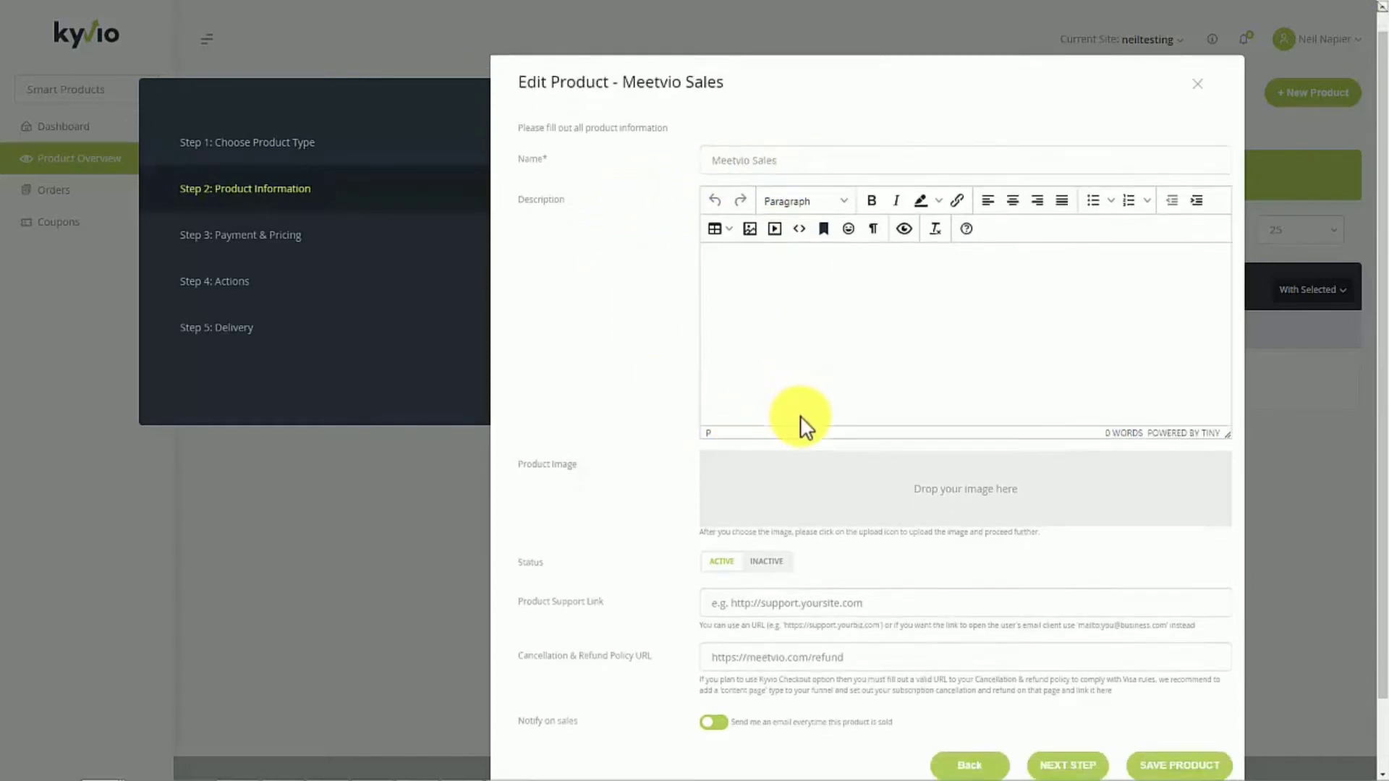
click(828, 519)
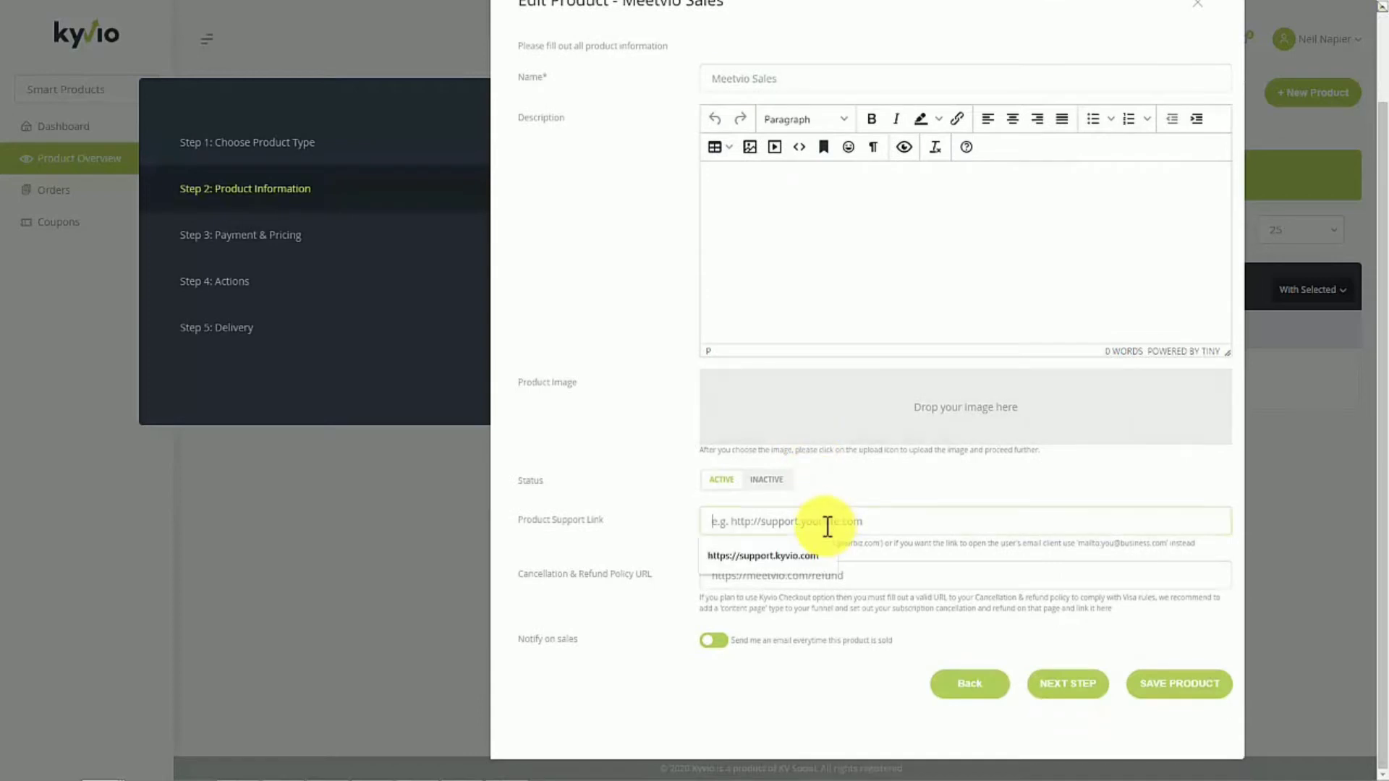
click(810, 549)
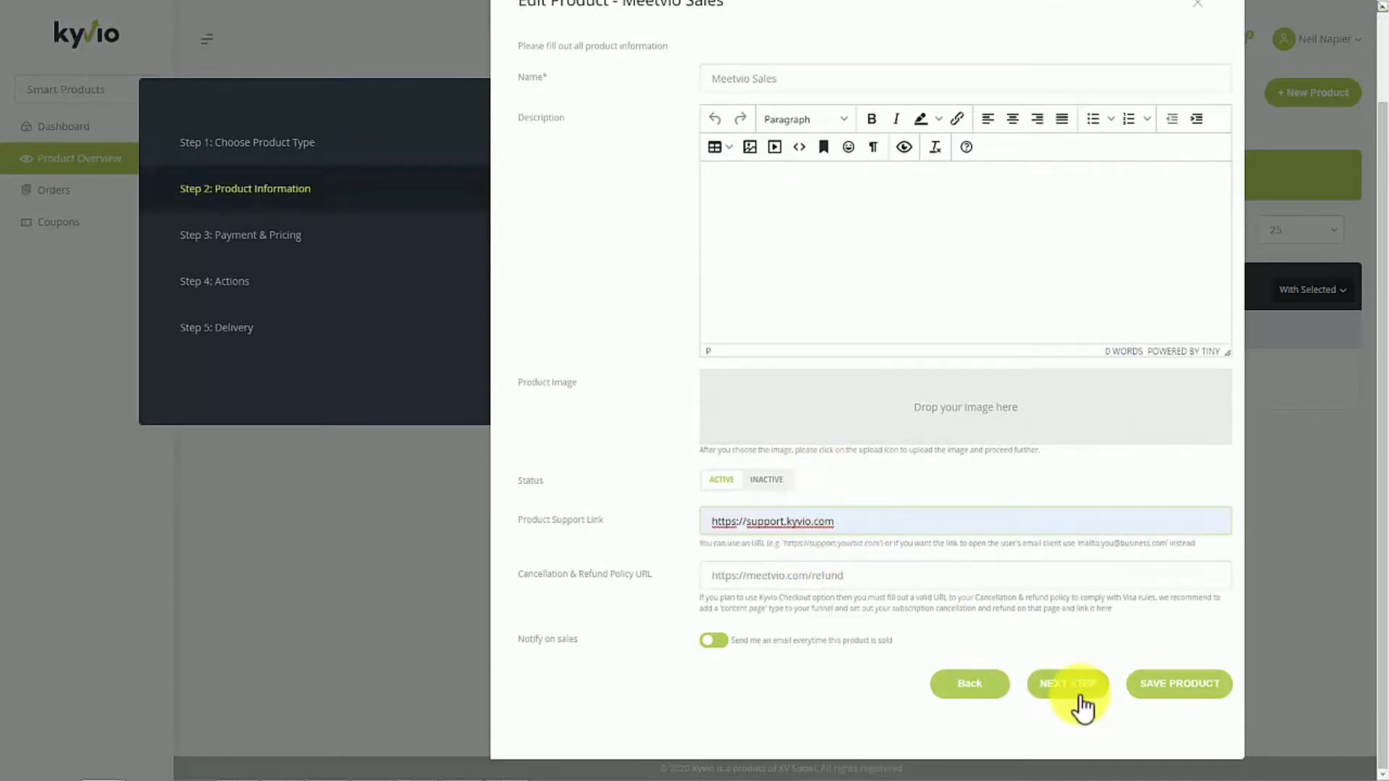
click(1070, 687)
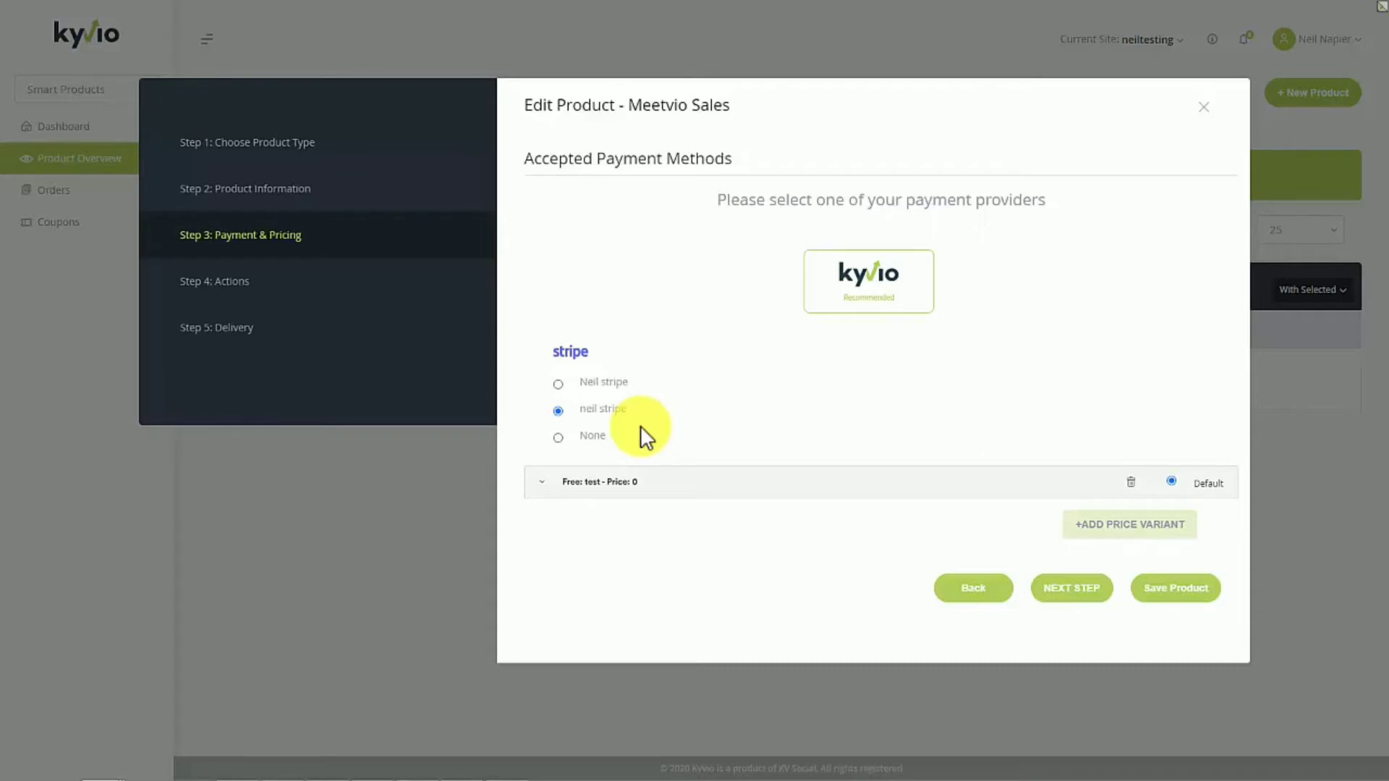
- Change the Meetvio Sales product's default price variant to a monthly Subscription priced at 69
click(590, 493)
scroll(752, 521, down, 5)
click(763, 433)
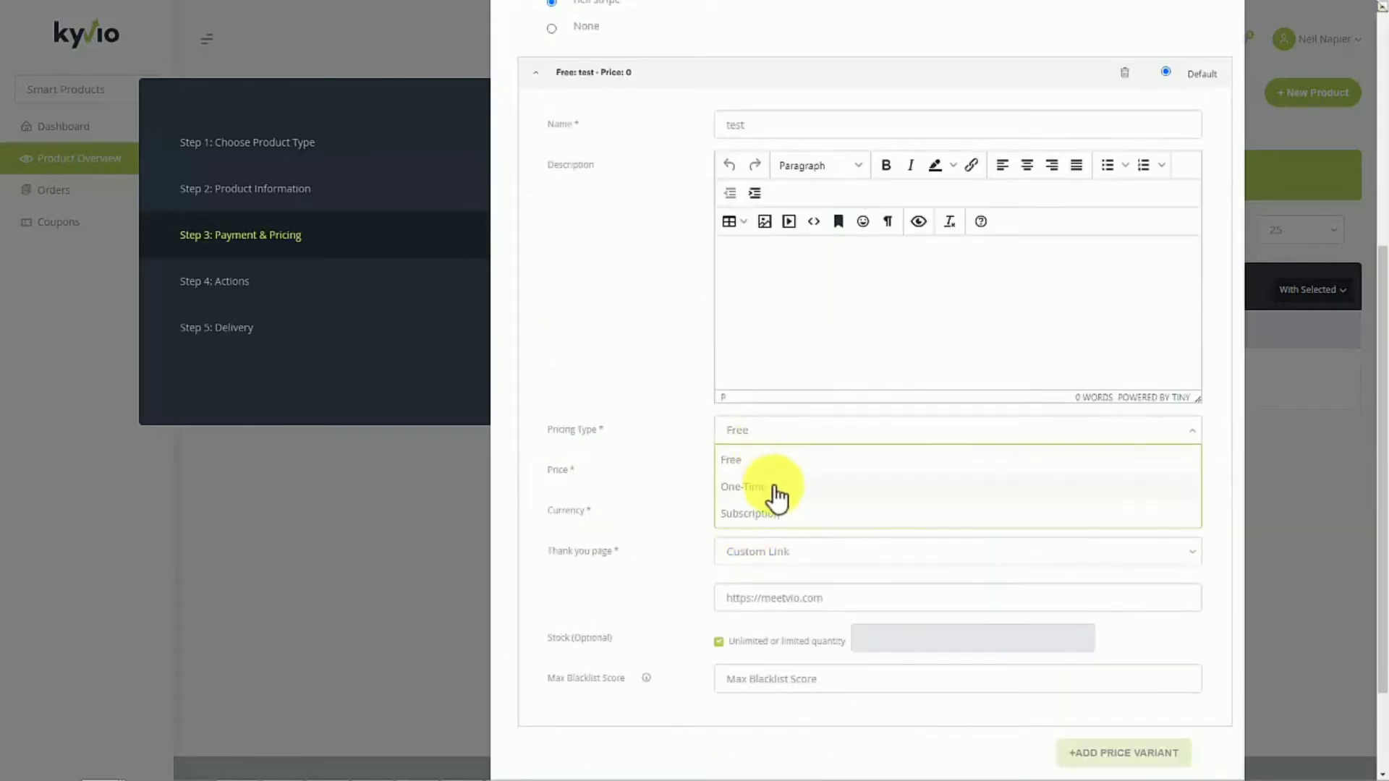
click(775, 484)
double_click(721, 473)
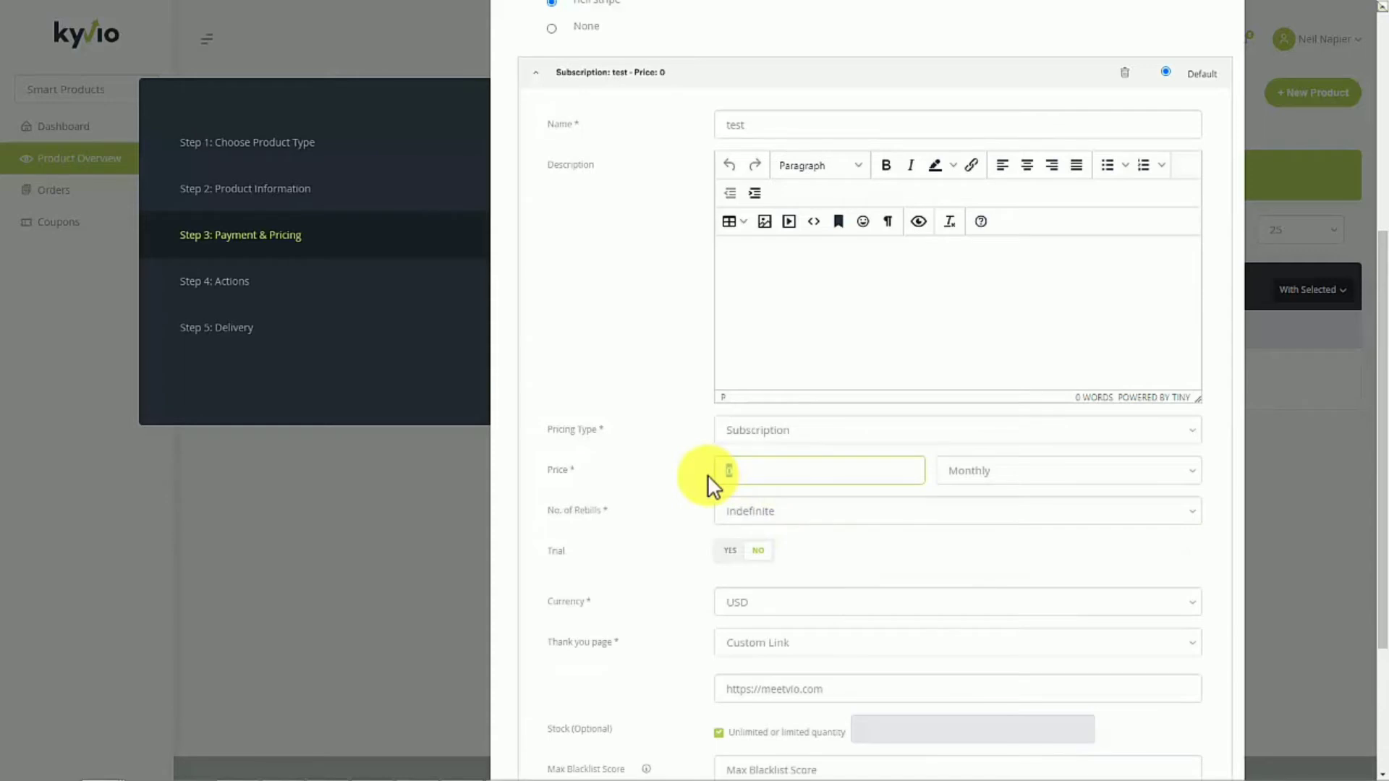
text(69)
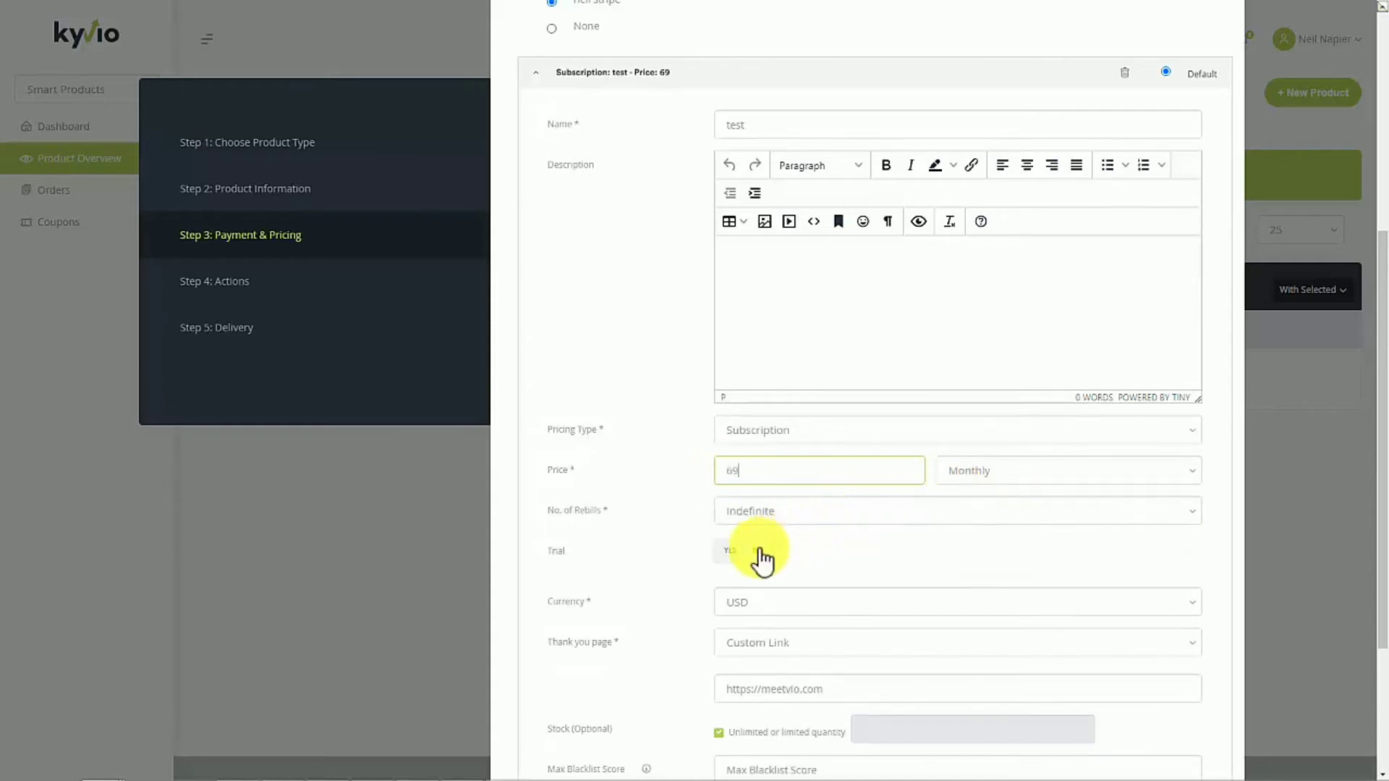
middle_click(671, 594)
scroll(672, 594, down, 1)
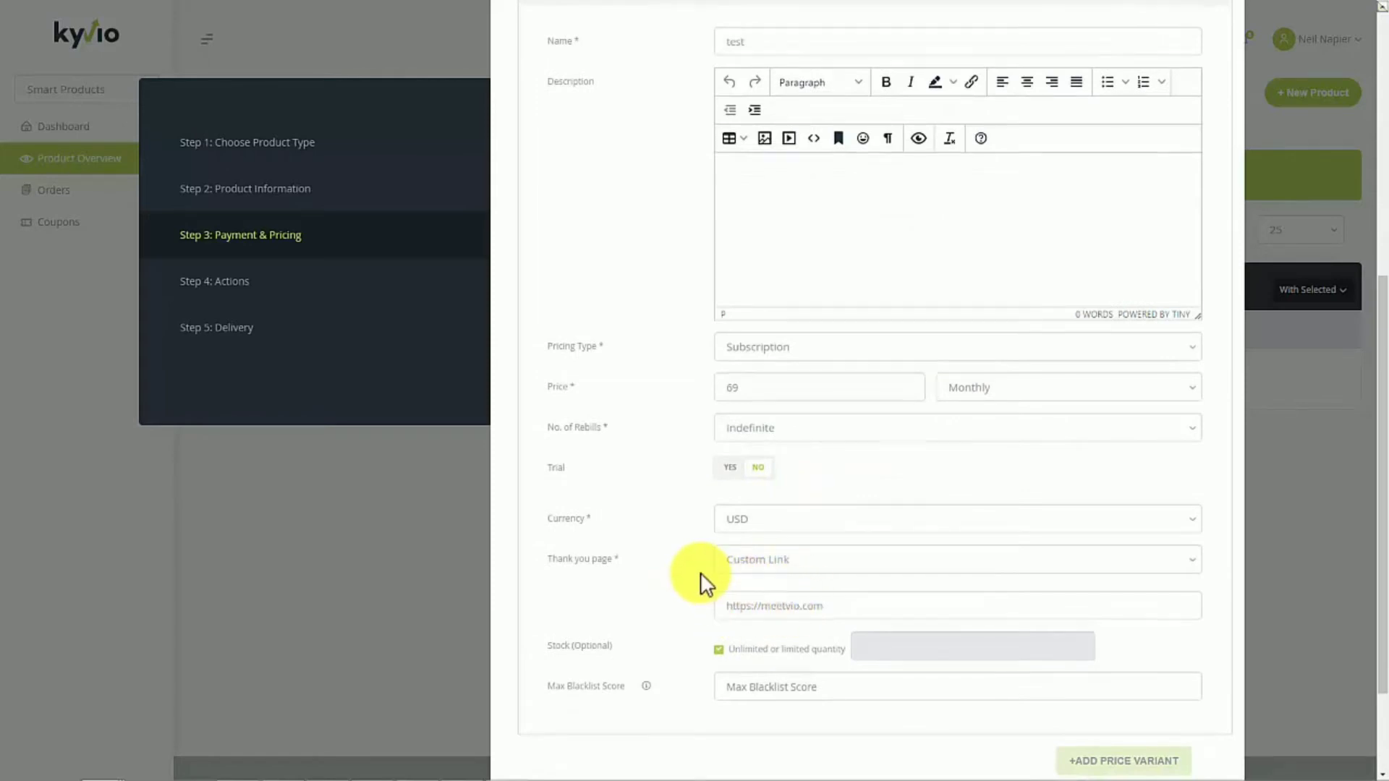
scroll(752, 587, down, 1)
click(841, 573)
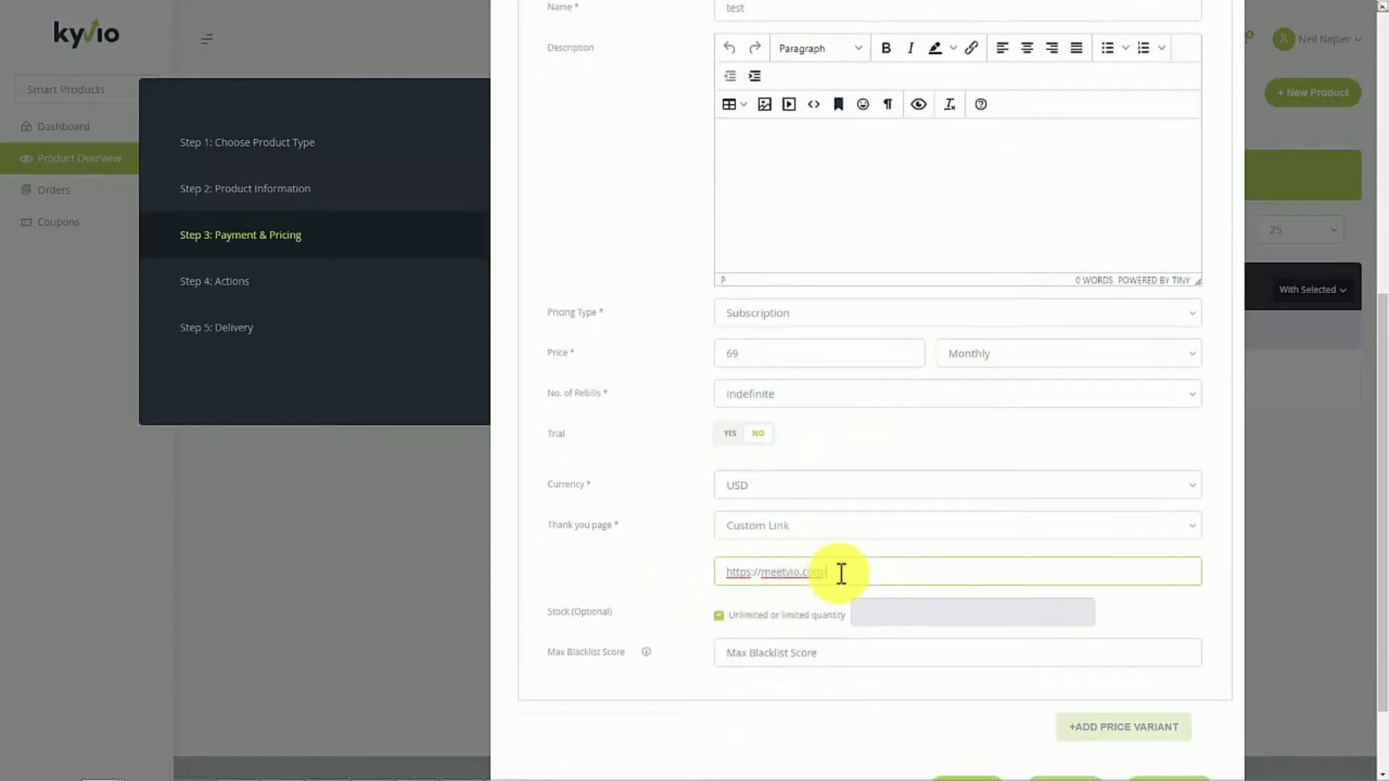
text(/ty)
click(669, 600)
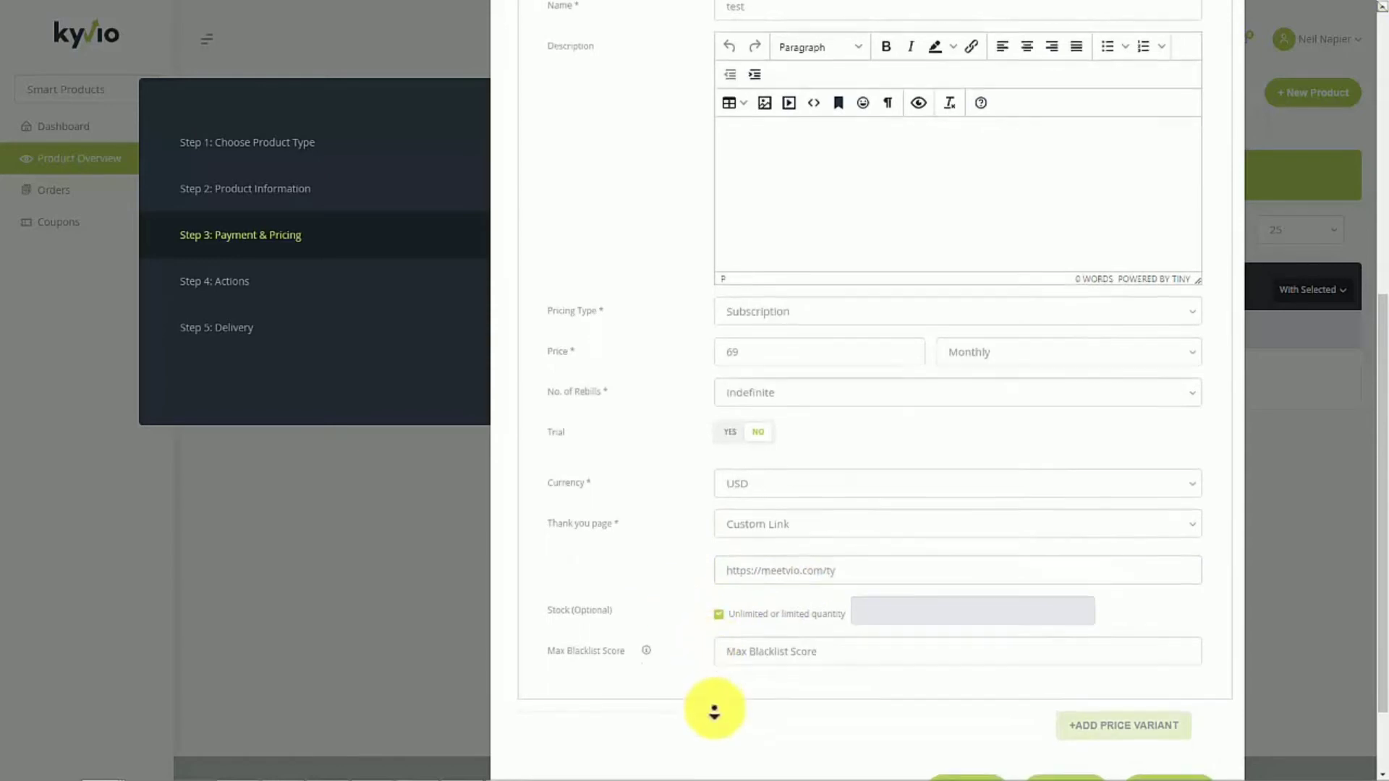
scroll(723, 709, down, 1)
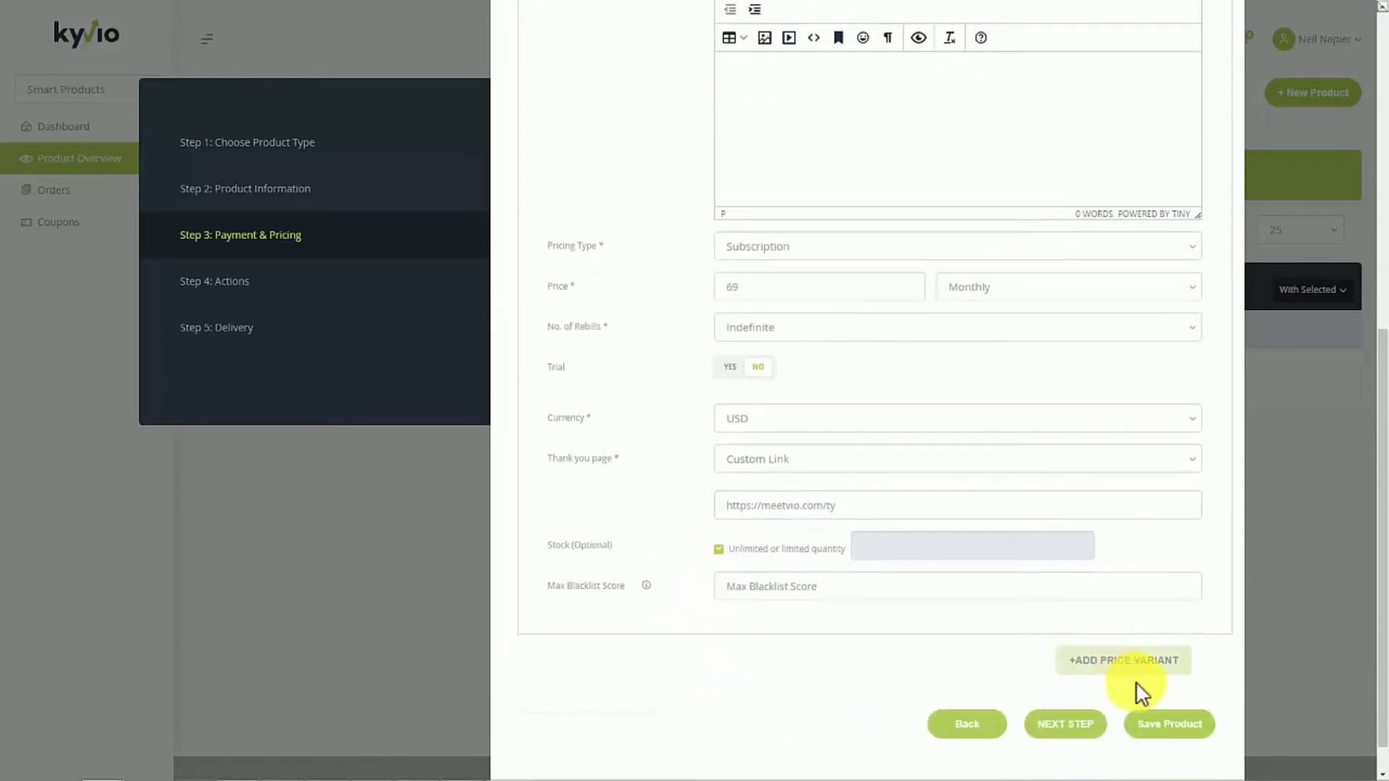
click(1092, 727)
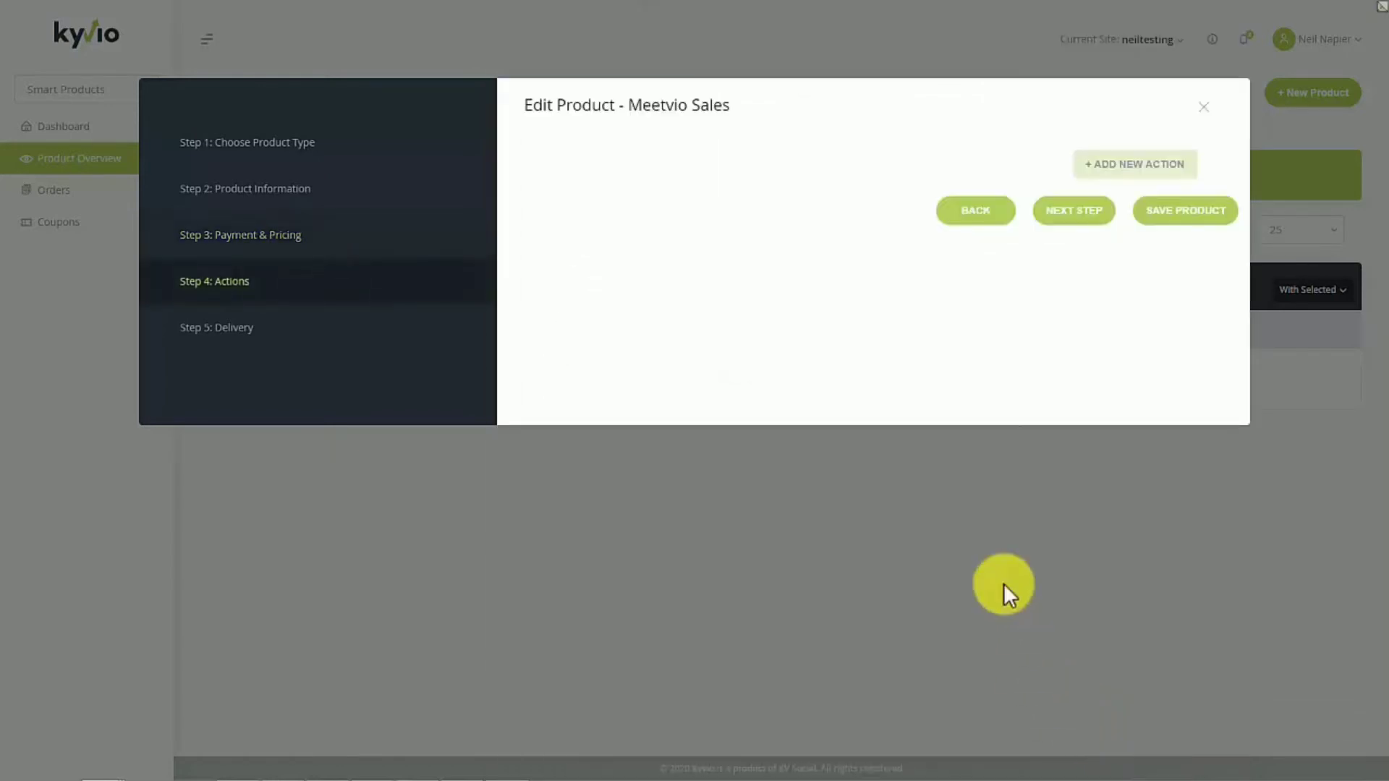
click(1055, 213)
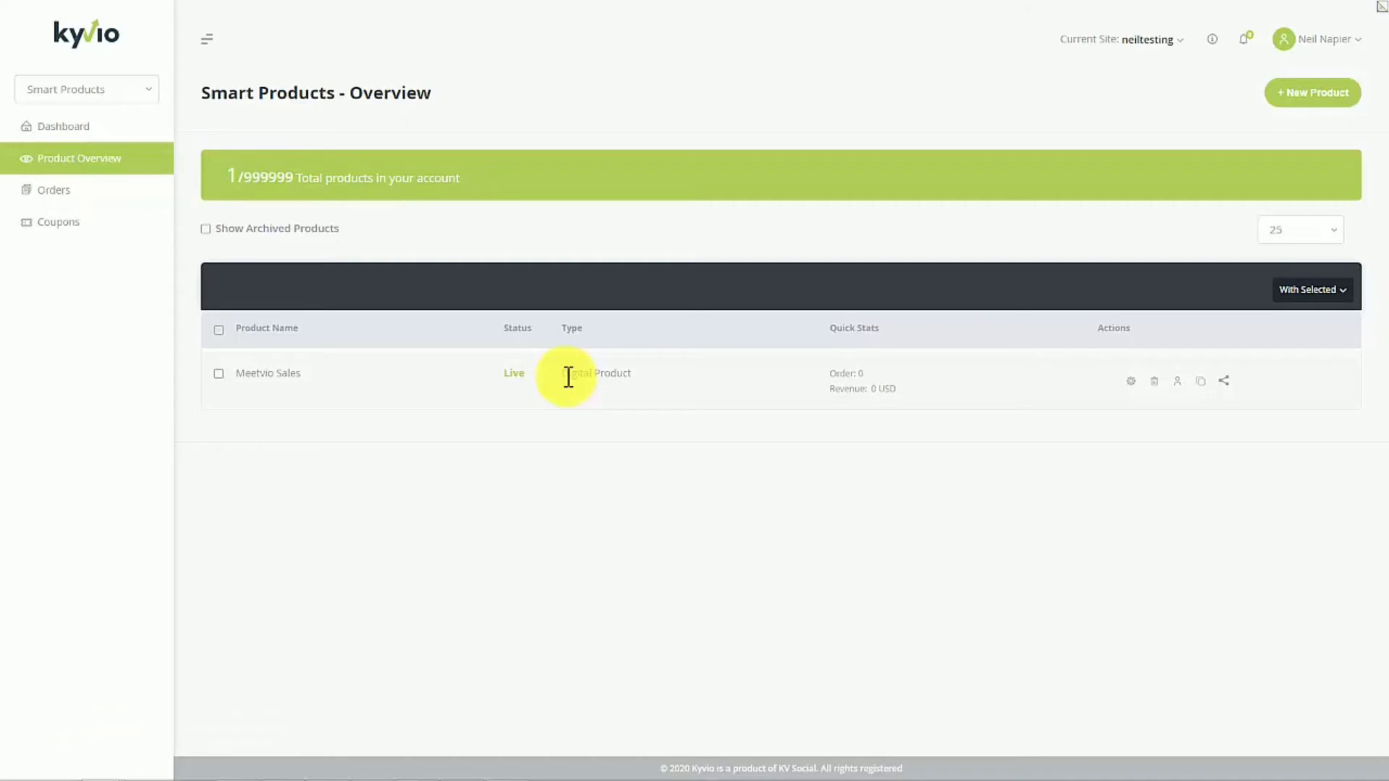
- Start a new funnel of the type Import Funnel in Smart Funnels and add two page URL entries
click(130, 94)
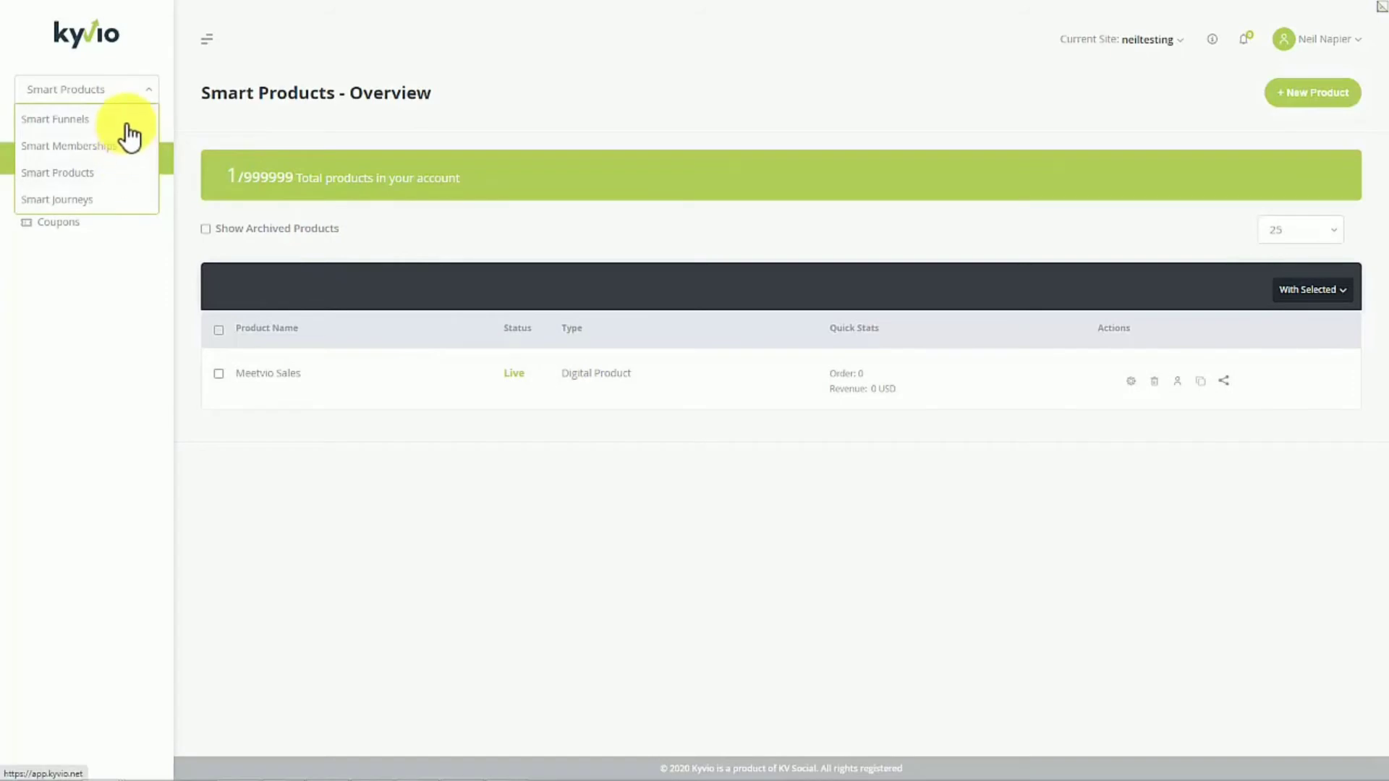
click(127, 121)
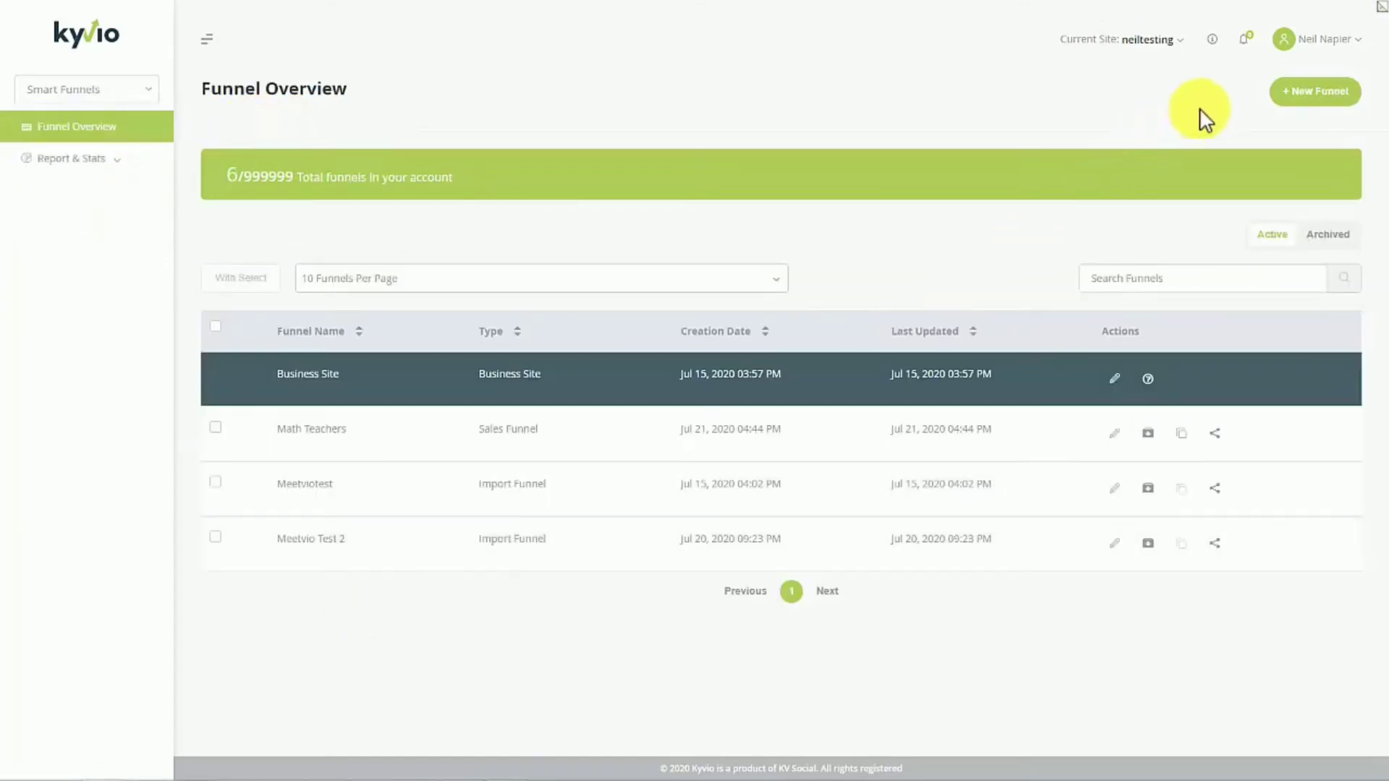
click(1297, 92)
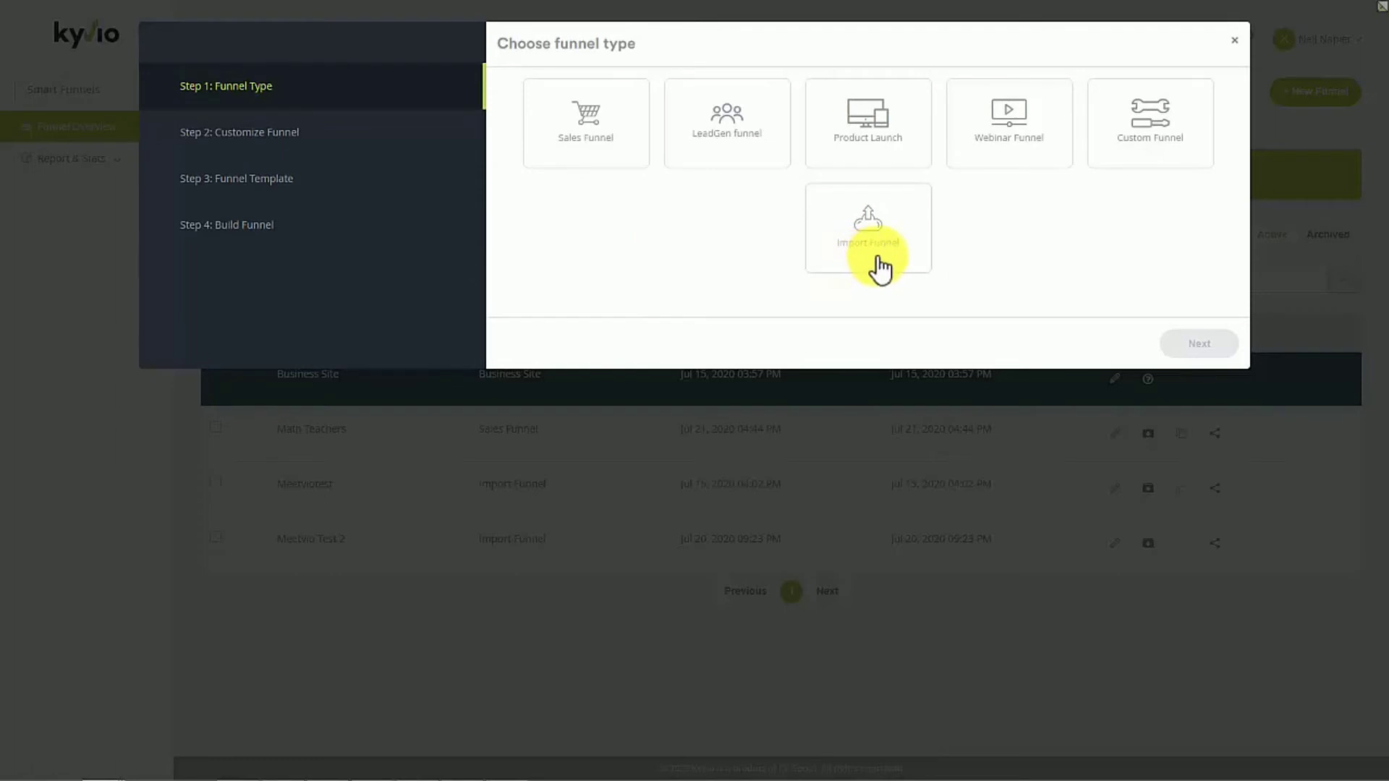
click(866, 233)
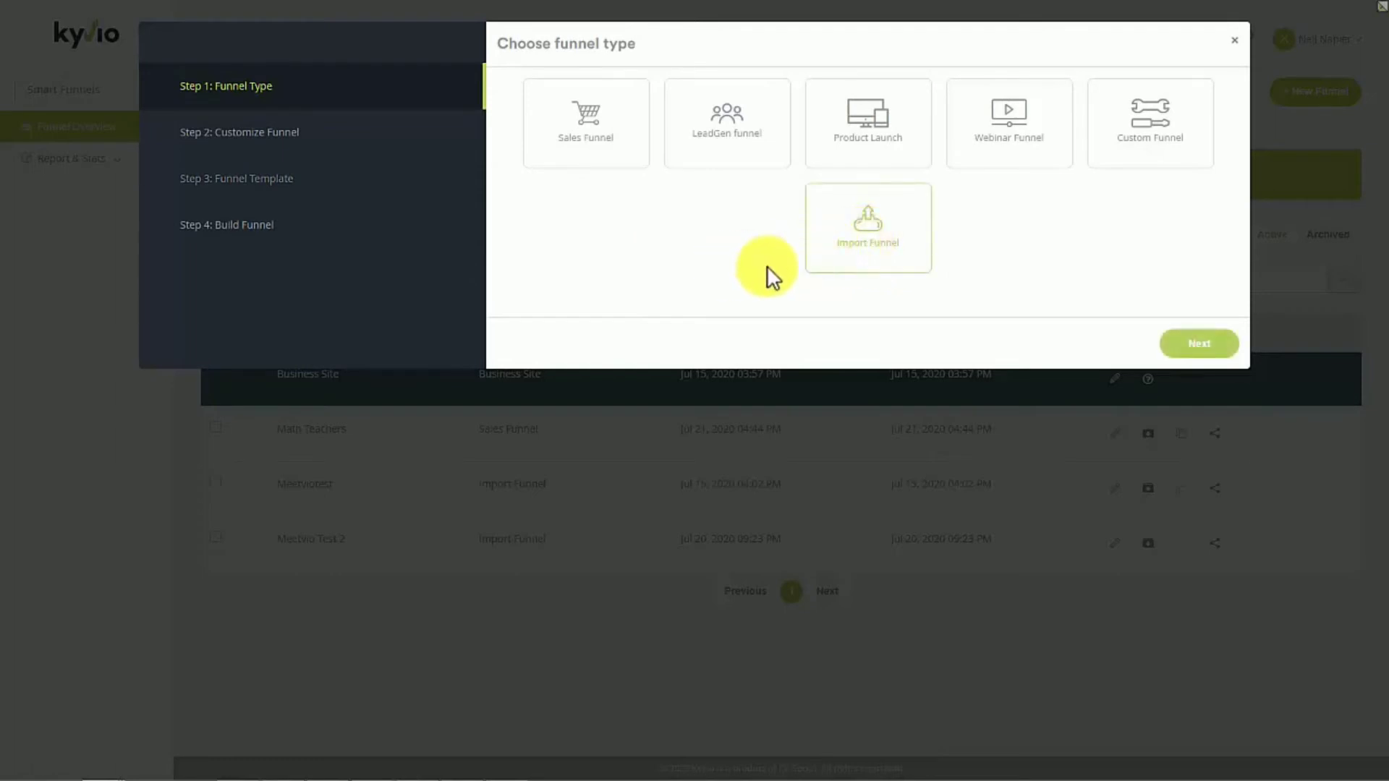
click(1190, 343)
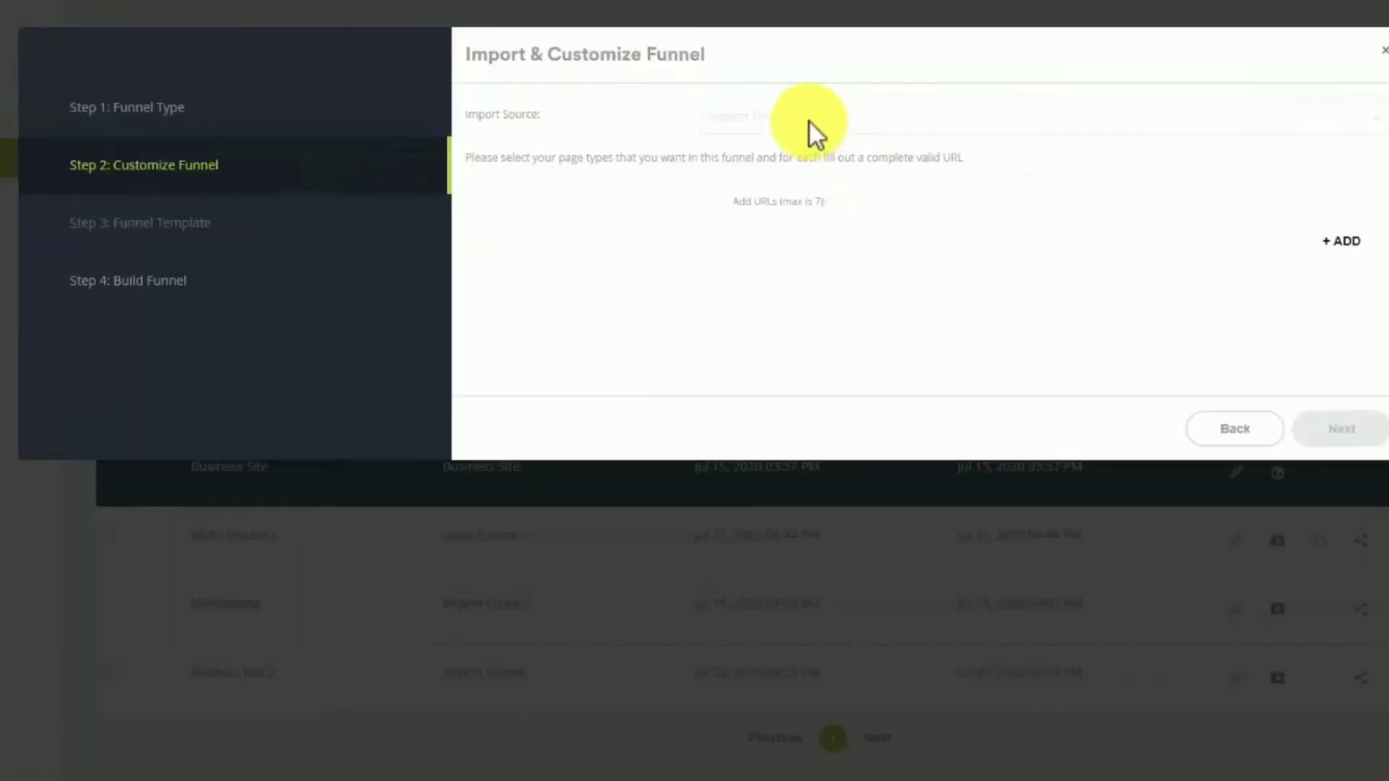
click(1300, 250)
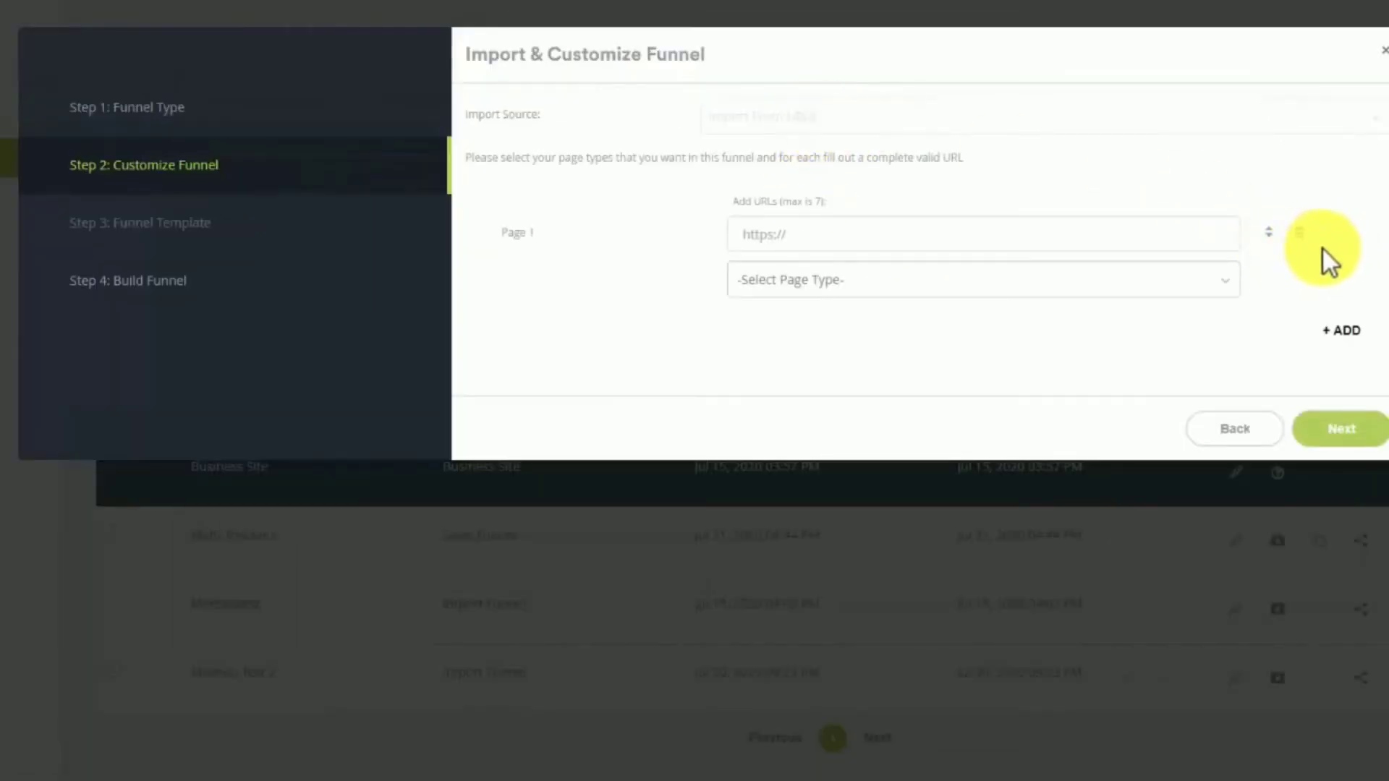
click(1341, 332)
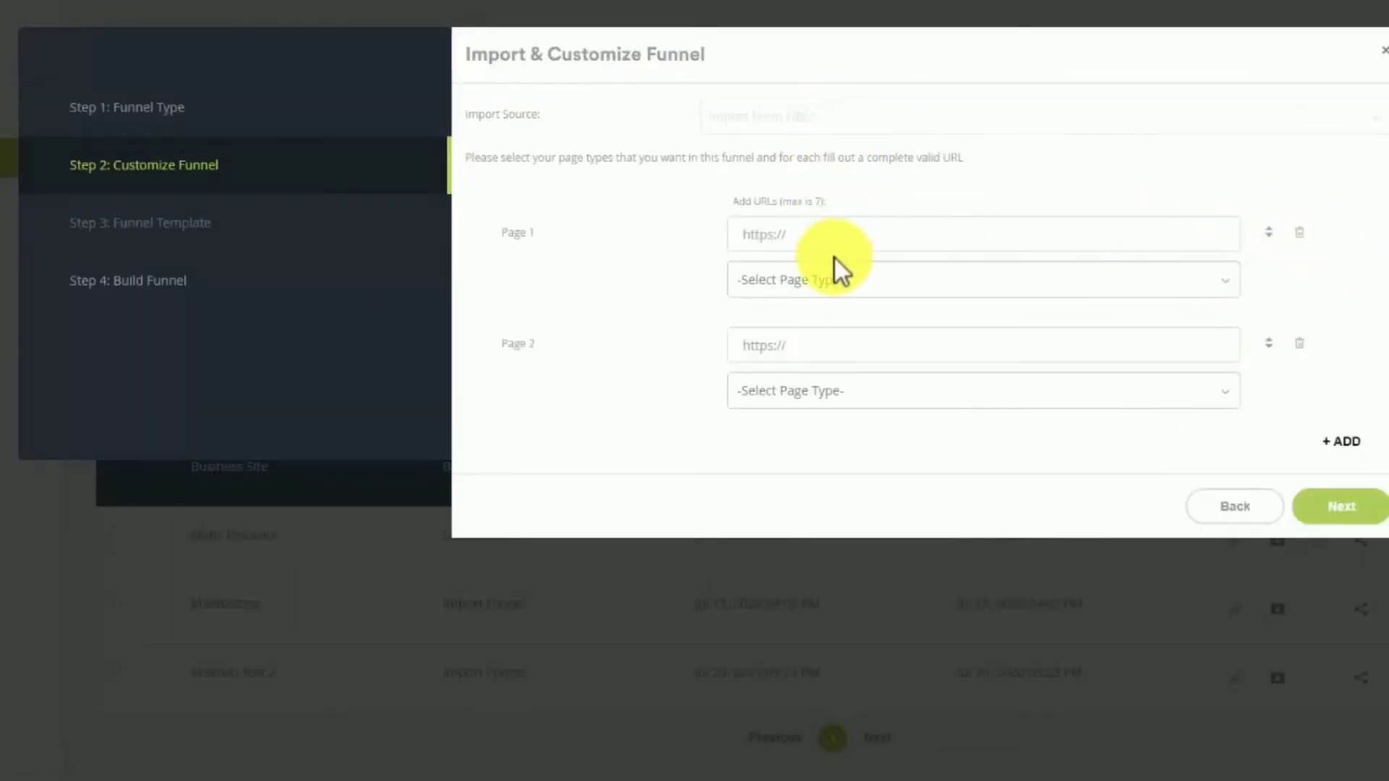
click(826, 236)
text(https://www.hitc.com/en-gb/2020/06/24/tony-robbins-comeback-challenge/)
key(ctrl+a)
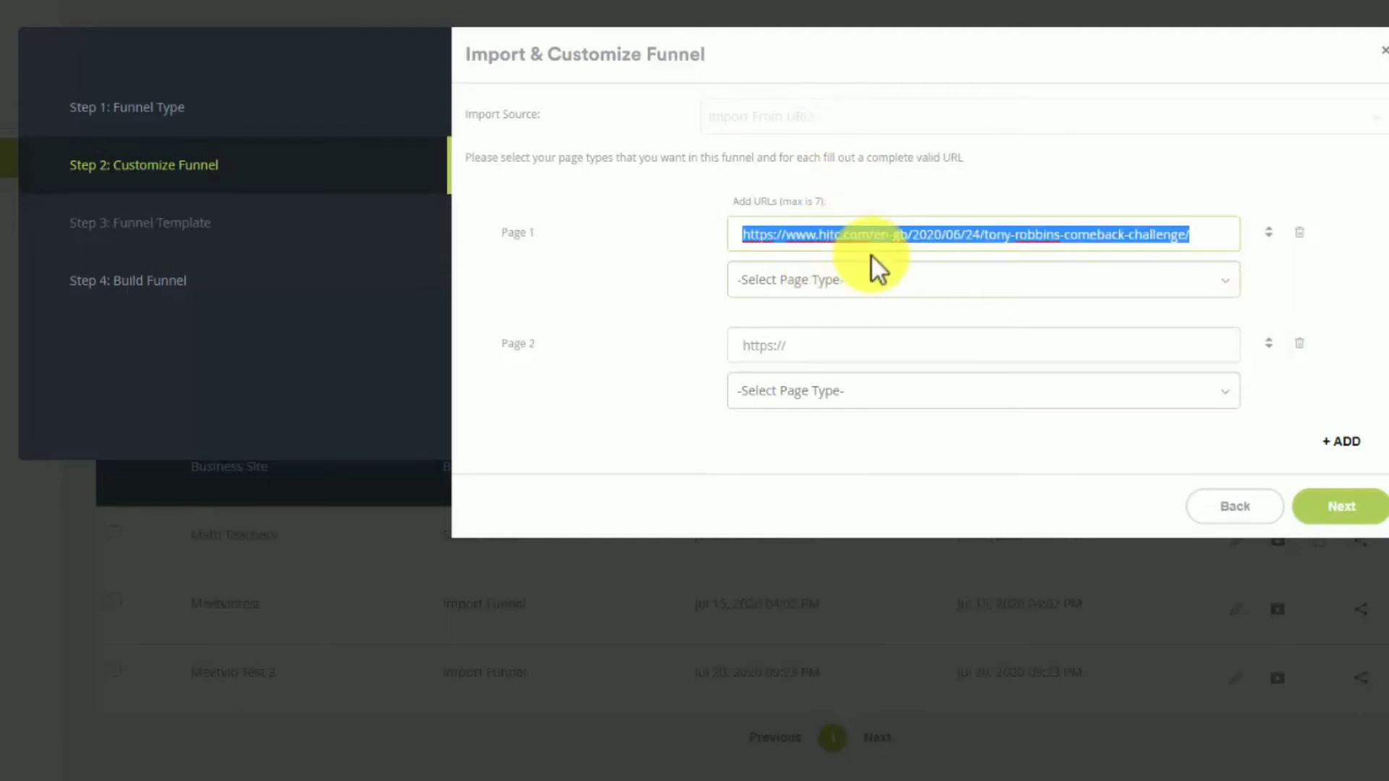
key(BackSpace)
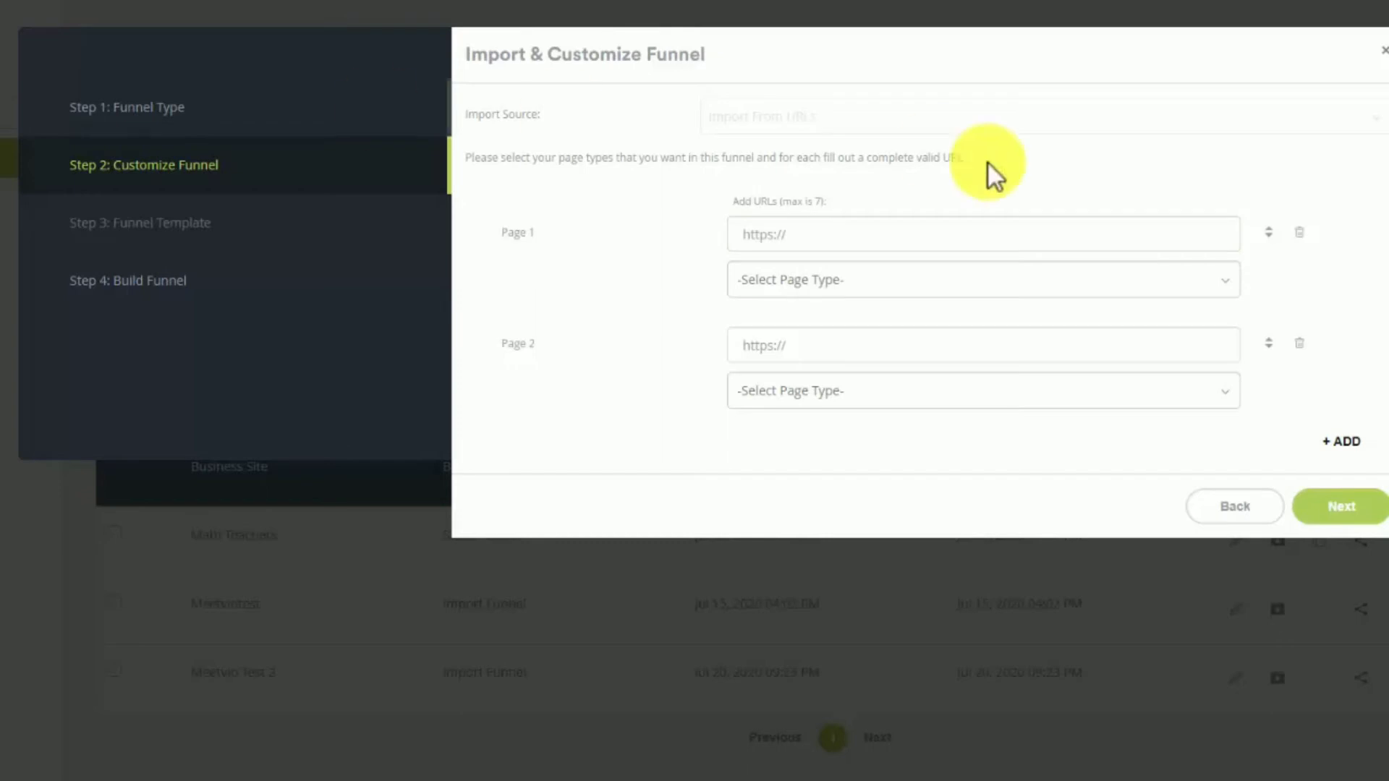
click(1016, 231)
text(https://makemycomeback.com/comeback)
click(873, 295)
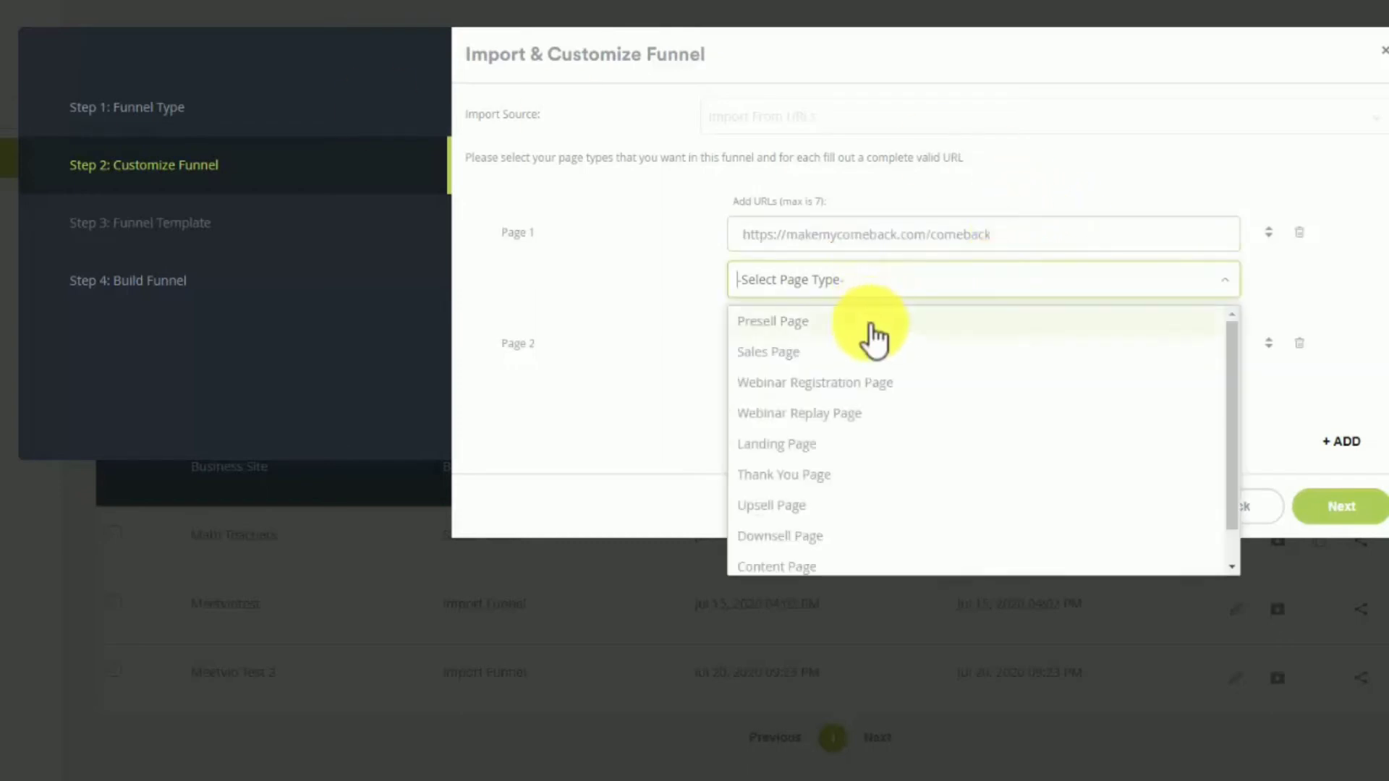
click(870, 320)
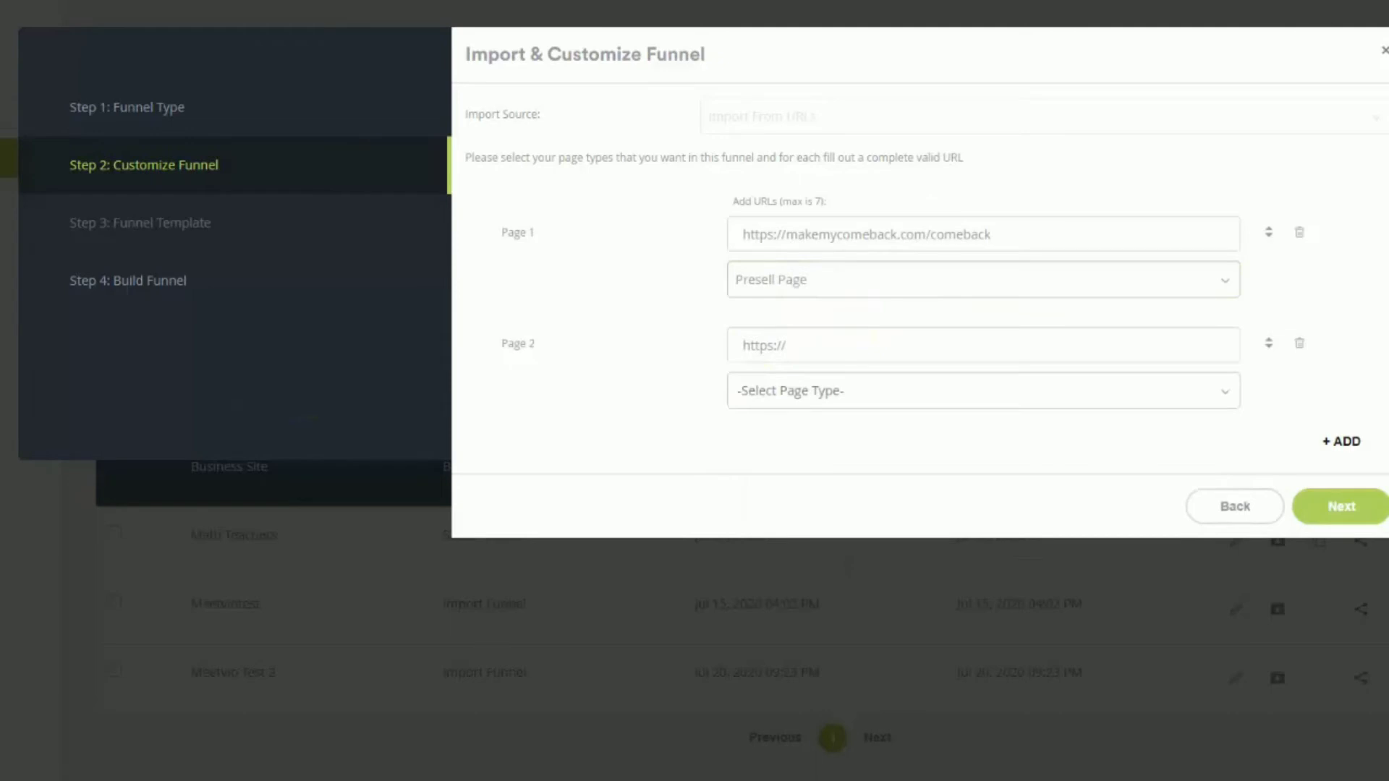
click(801, 357)
text(https://makemycomeback.com/welcome-vip)
click(828, 394)
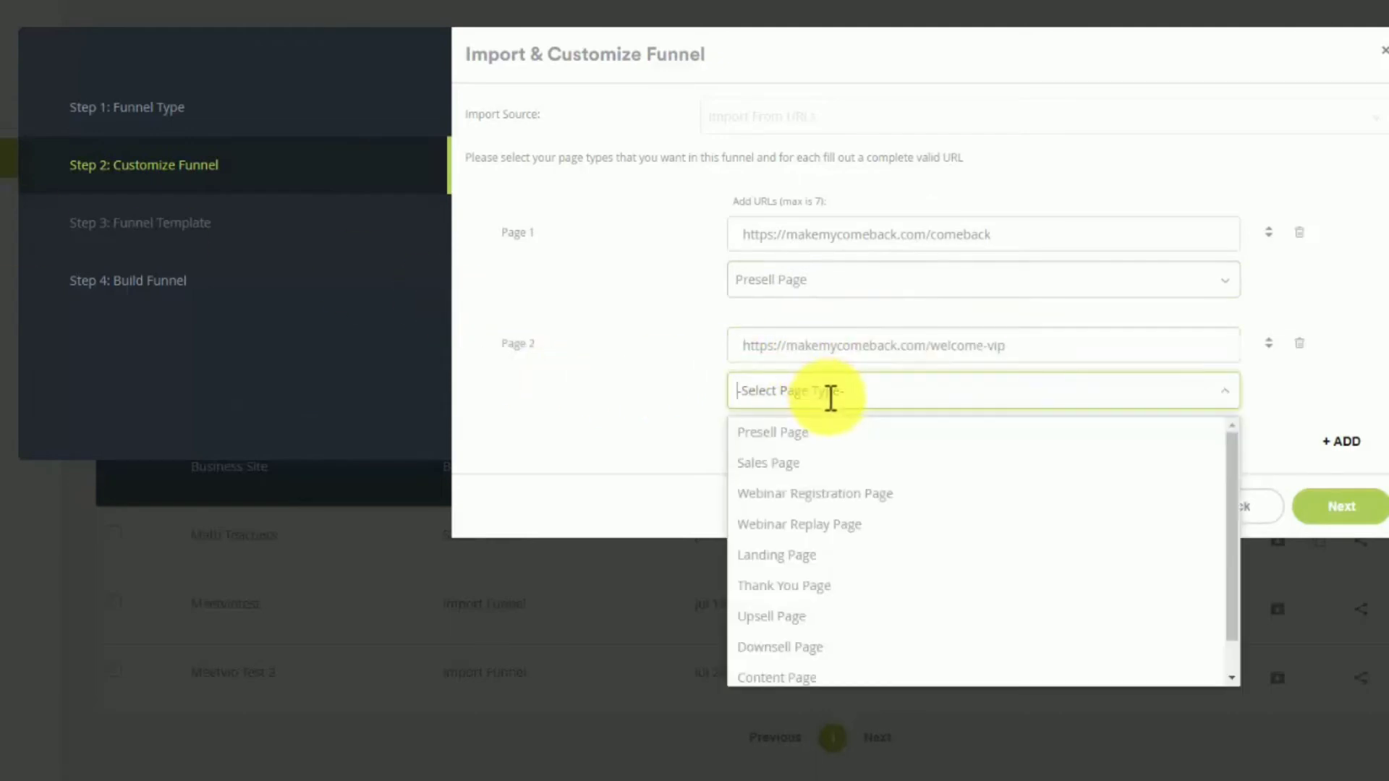
click(853, 586)
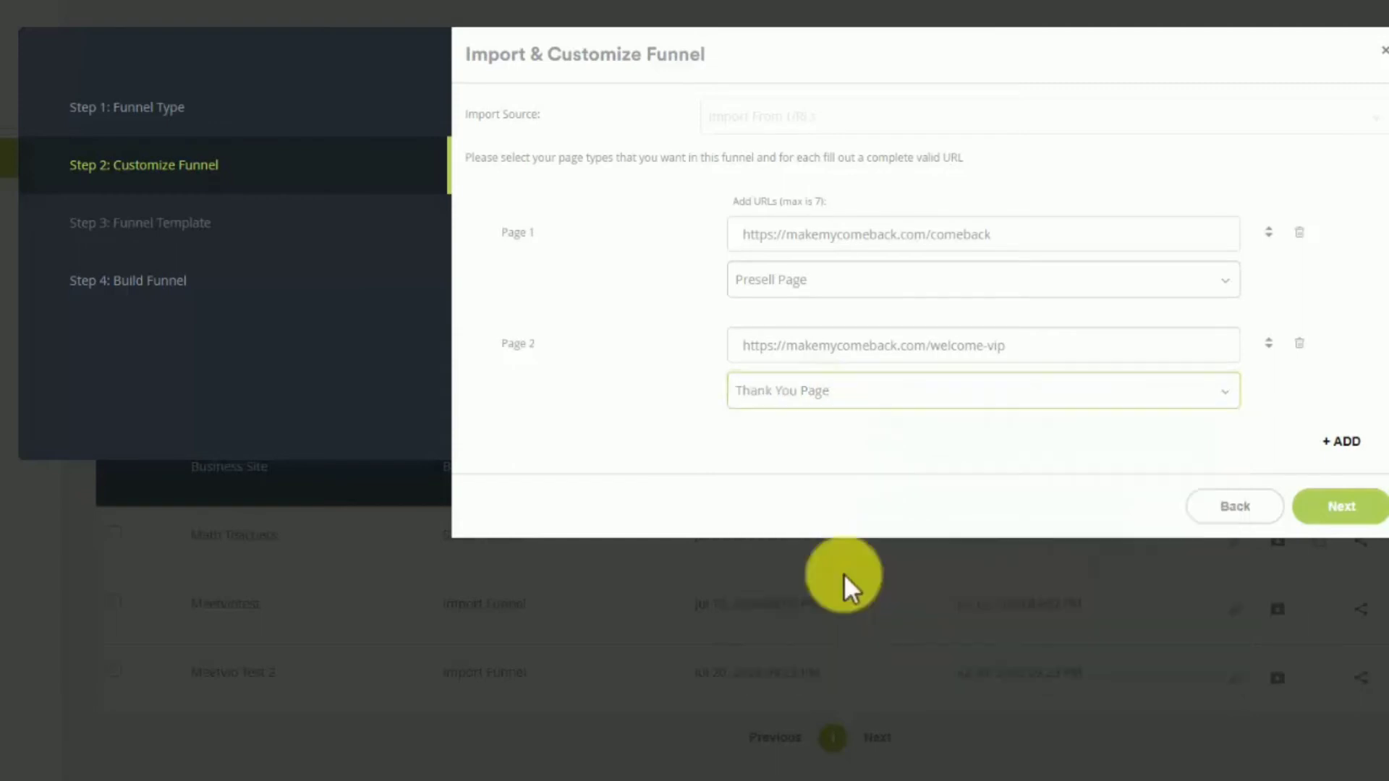
click(1319, 513)
- Name the imported funnel "Tony Robbins Comeback Funnel"
click(748, 129)
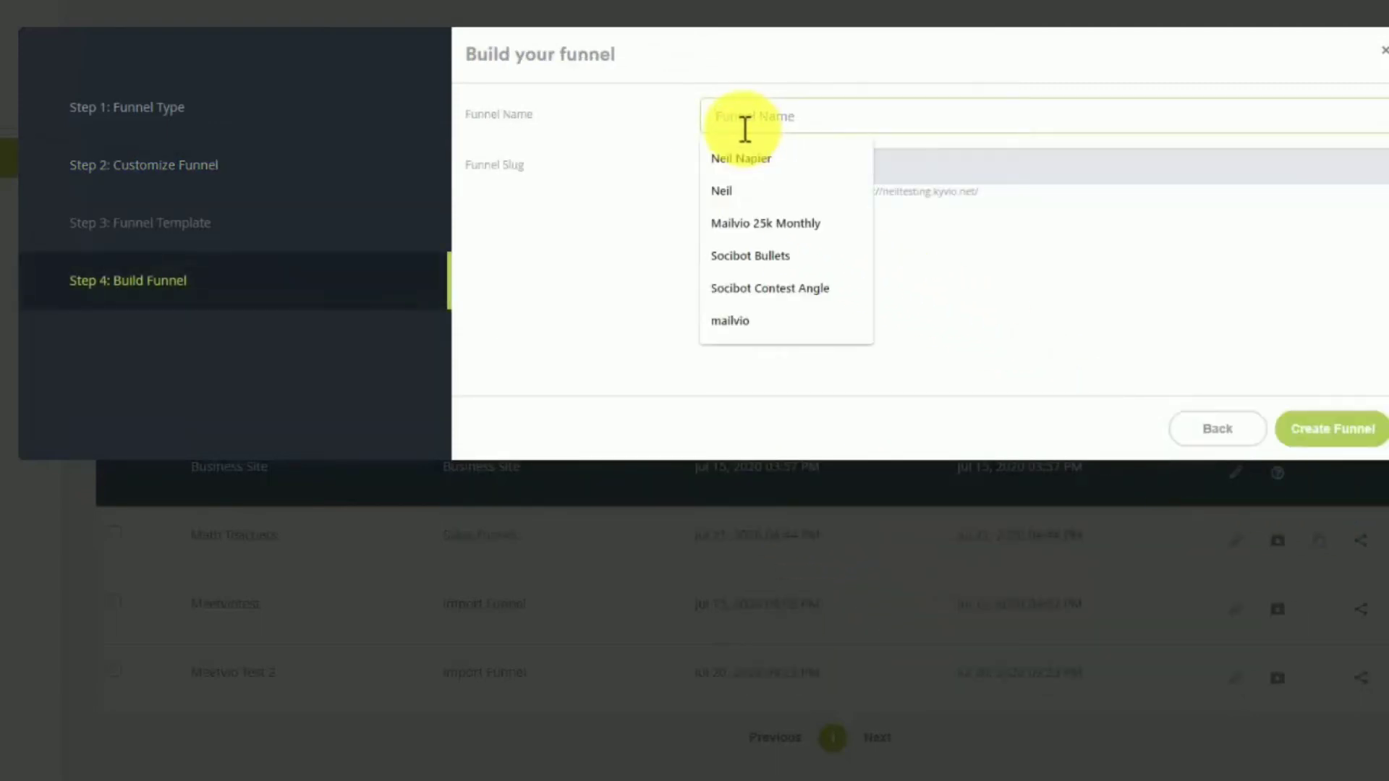
text(Tony Tu)
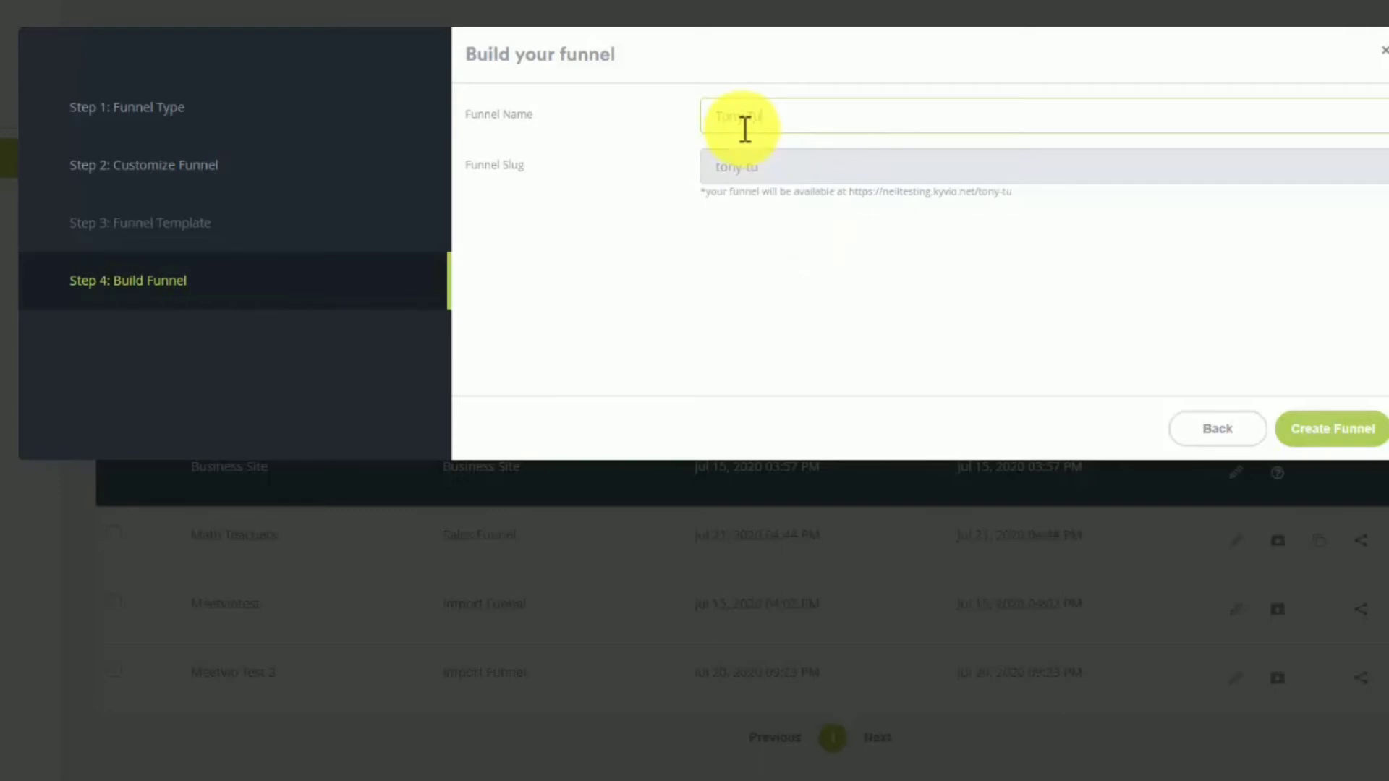
key(BackSpace)
key(BackSpace)
text(Training)
key(BackSpace)
key(BackSpace)
key(BackSpace)
key(BackSpace)
key(BackSpace)
key(BackSpace)
key(BackSpace)
key(BackSpace)
text(Robbins Comeback Funnel)
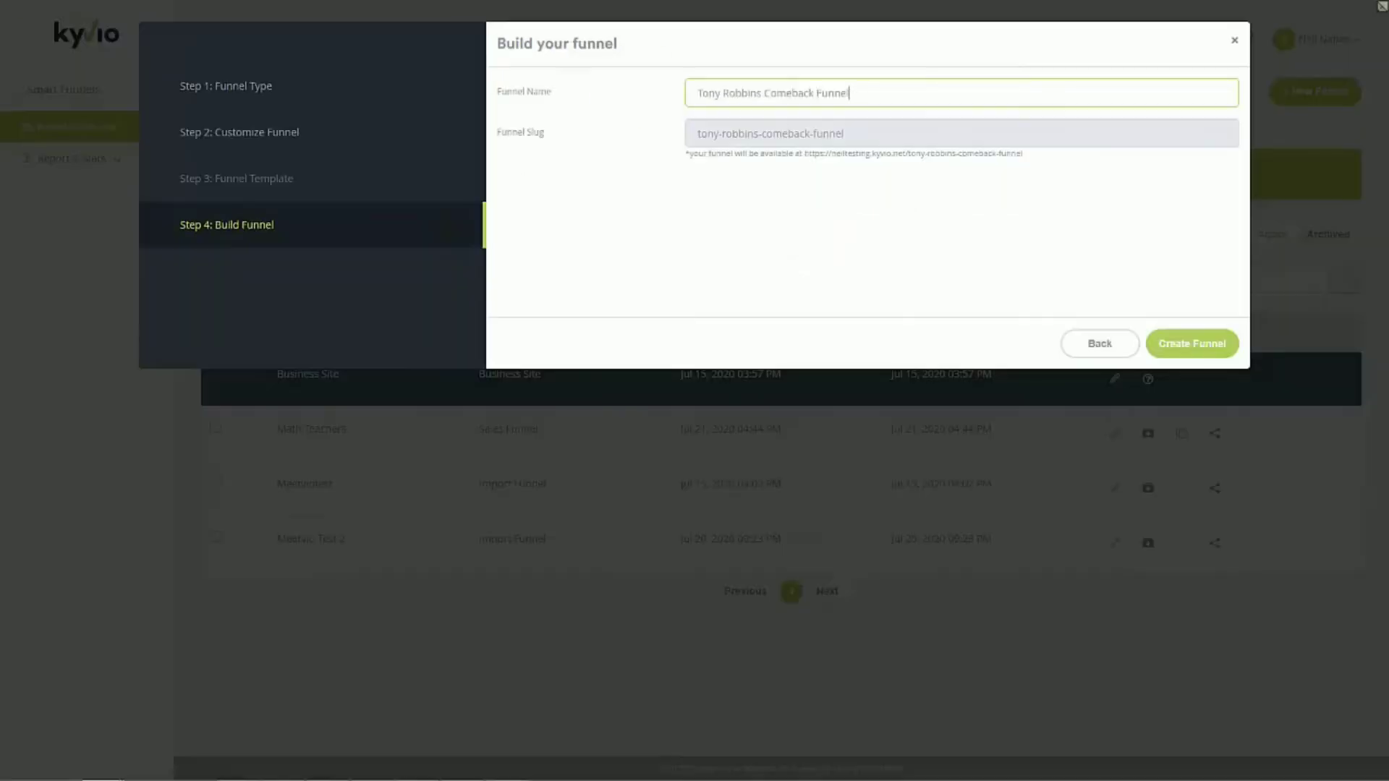
- Look over the original comeback and welcome-vip pages on makemycomeback.com, and create the funnel from them
drag(1, 35, 267, 41)
double_click(590, 32)
scroll(670, 307, down, 20)
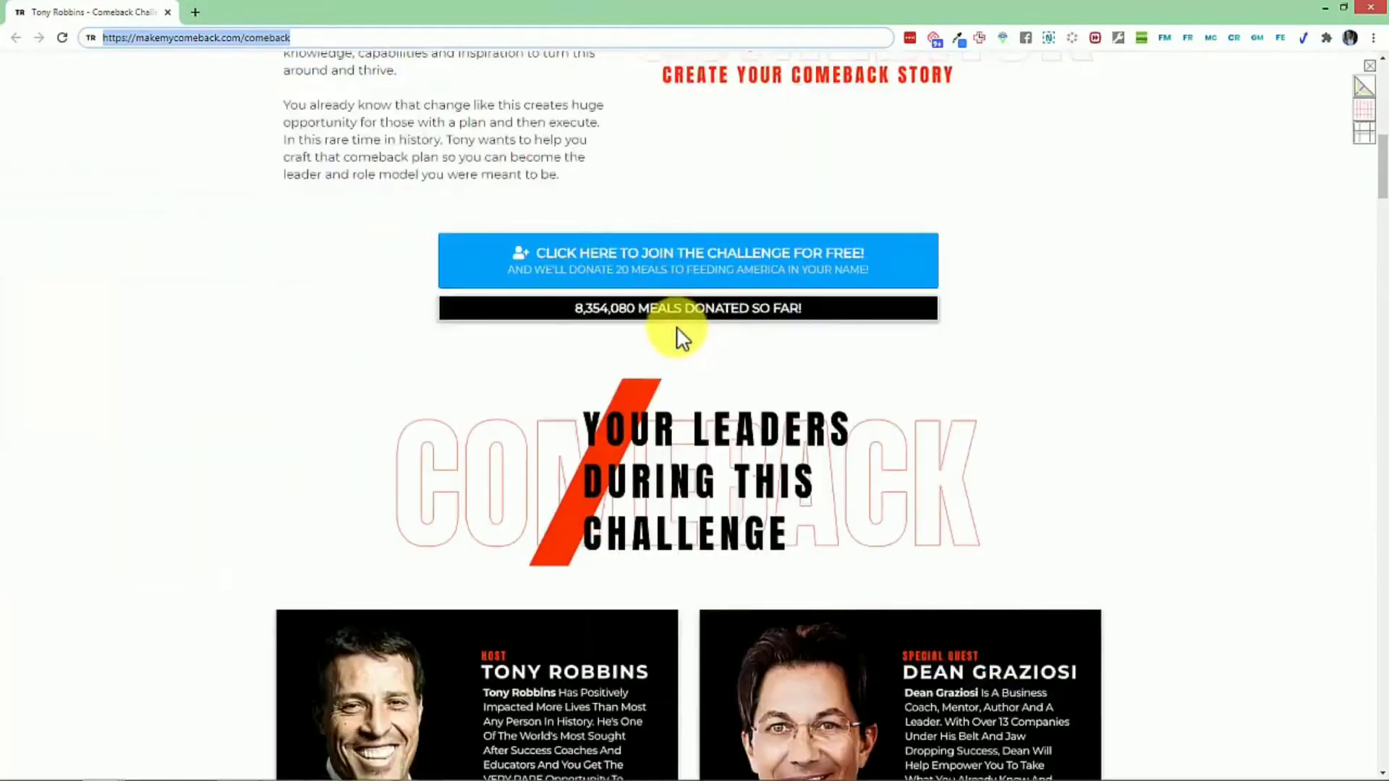
scroll(666, 333, up, 20)
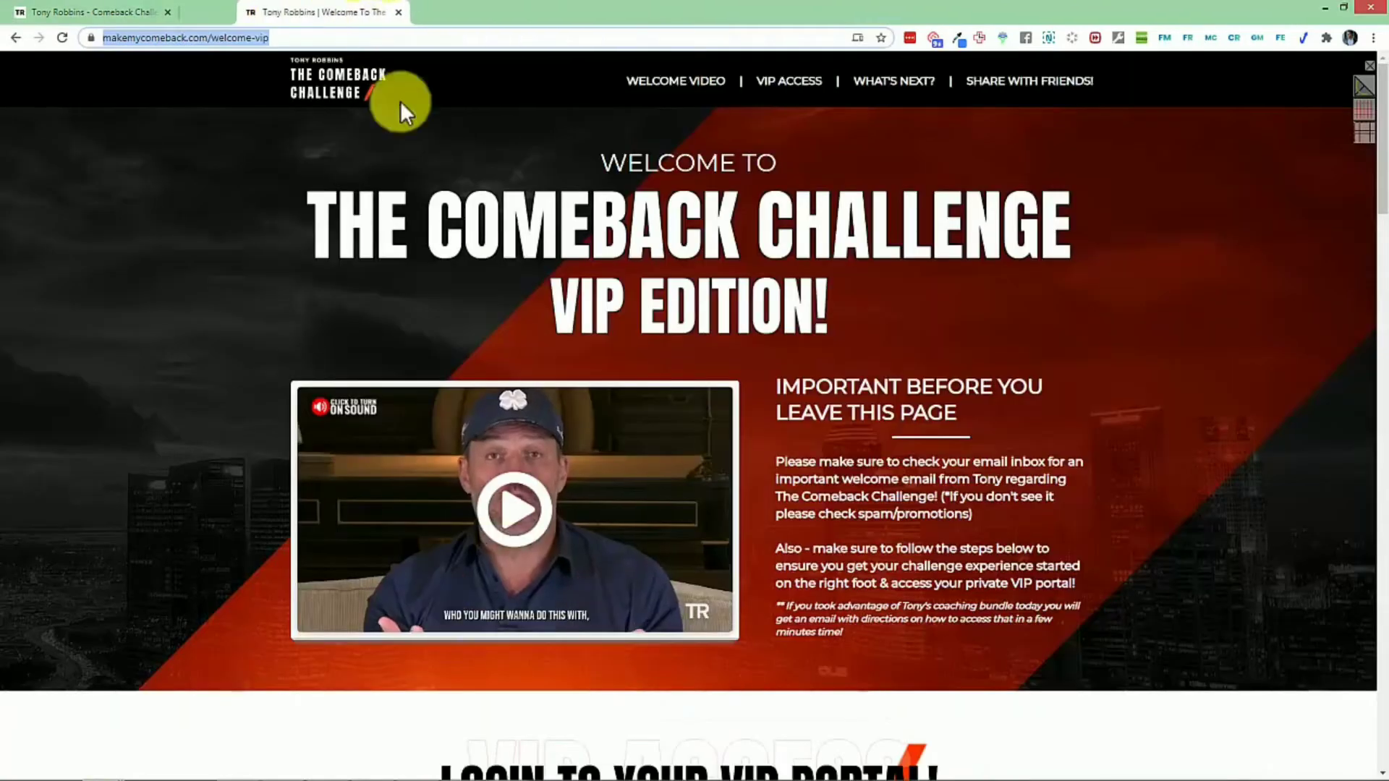
scroll(535, 347, down, 20)
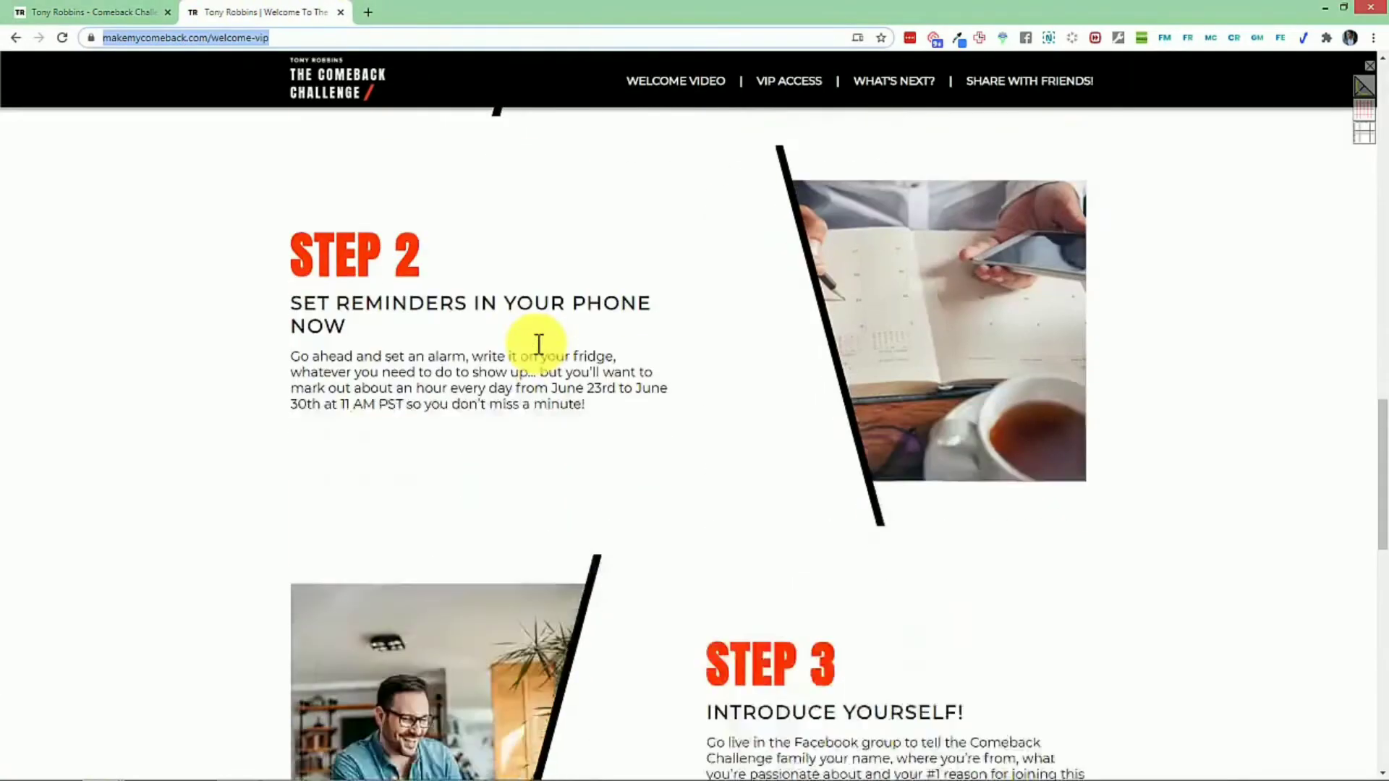
scroll(535, 354, up, 20)
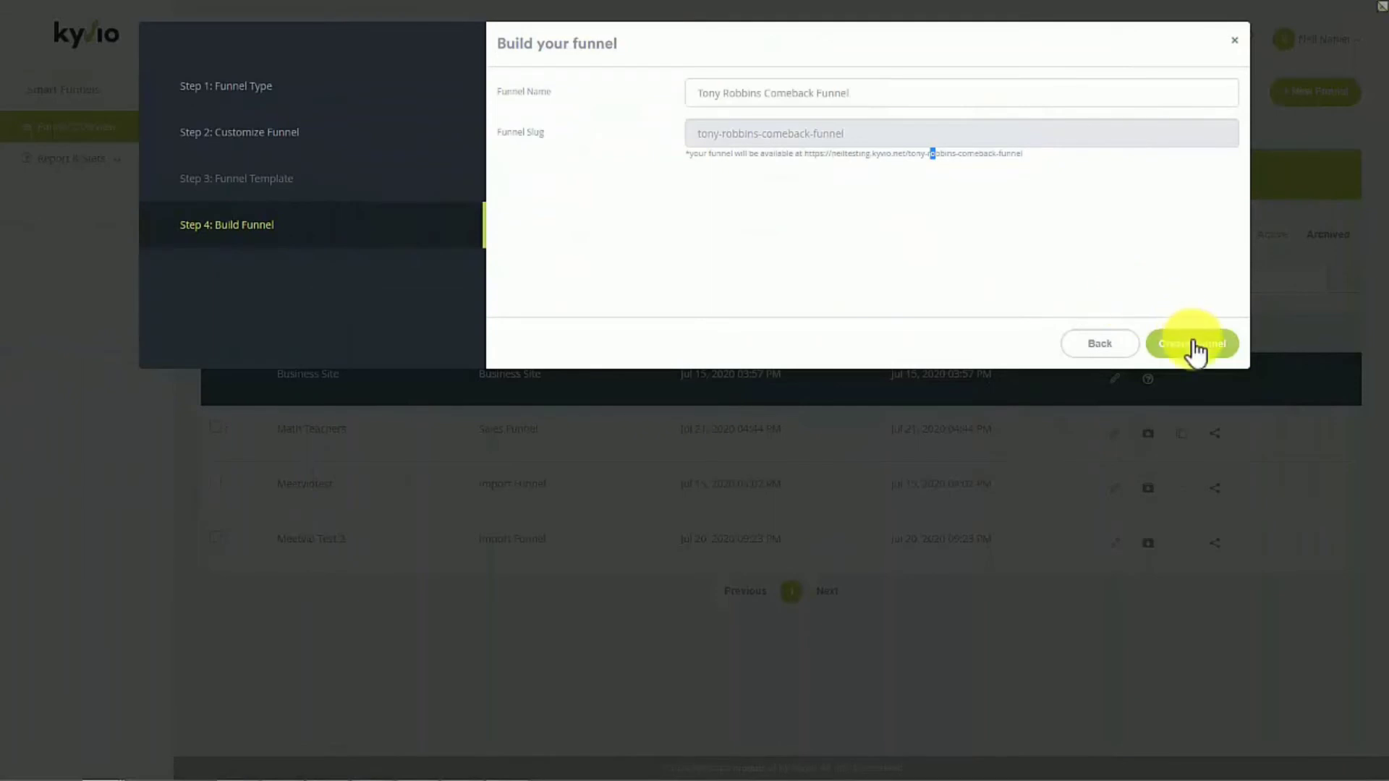
click(1183, 345)
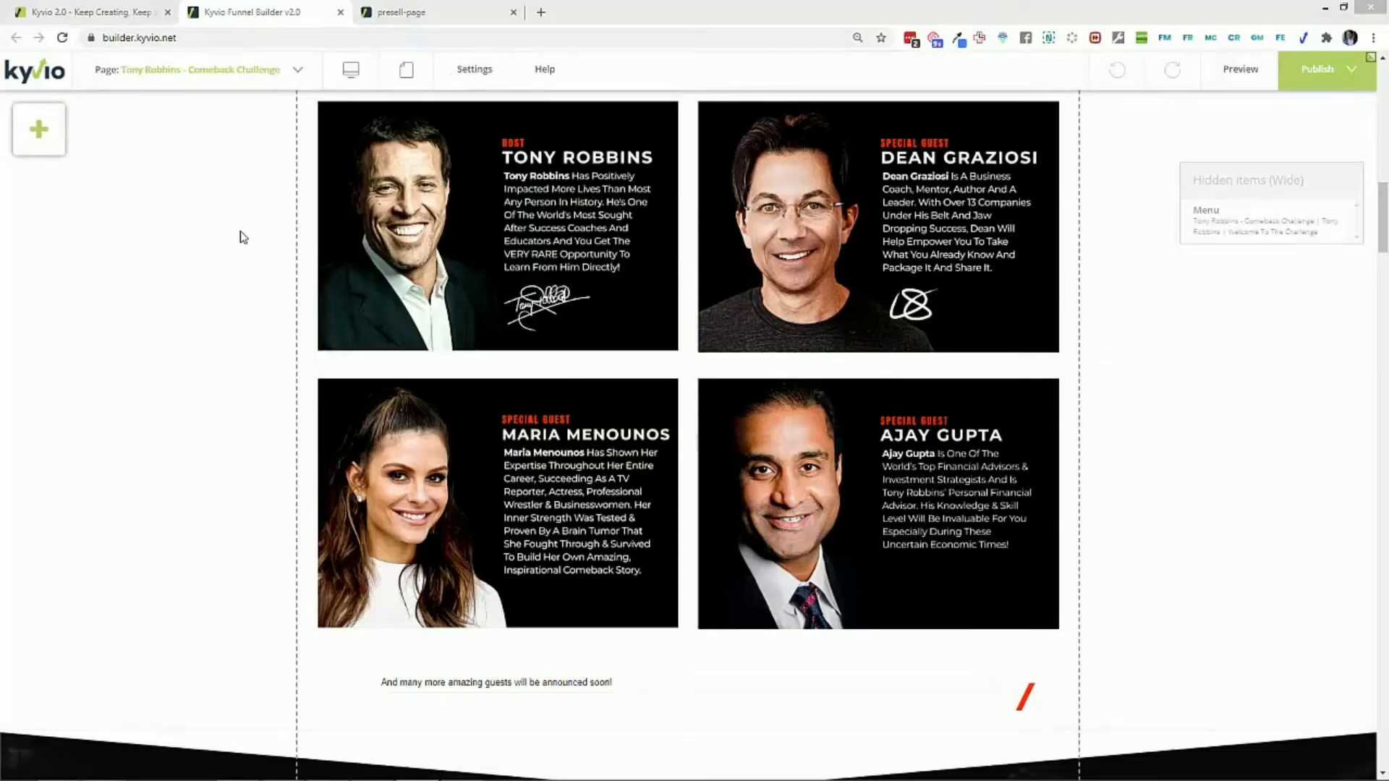
- Set the background colour of the blank hero section at the start of the imported comeback page to black
click(244, 298)
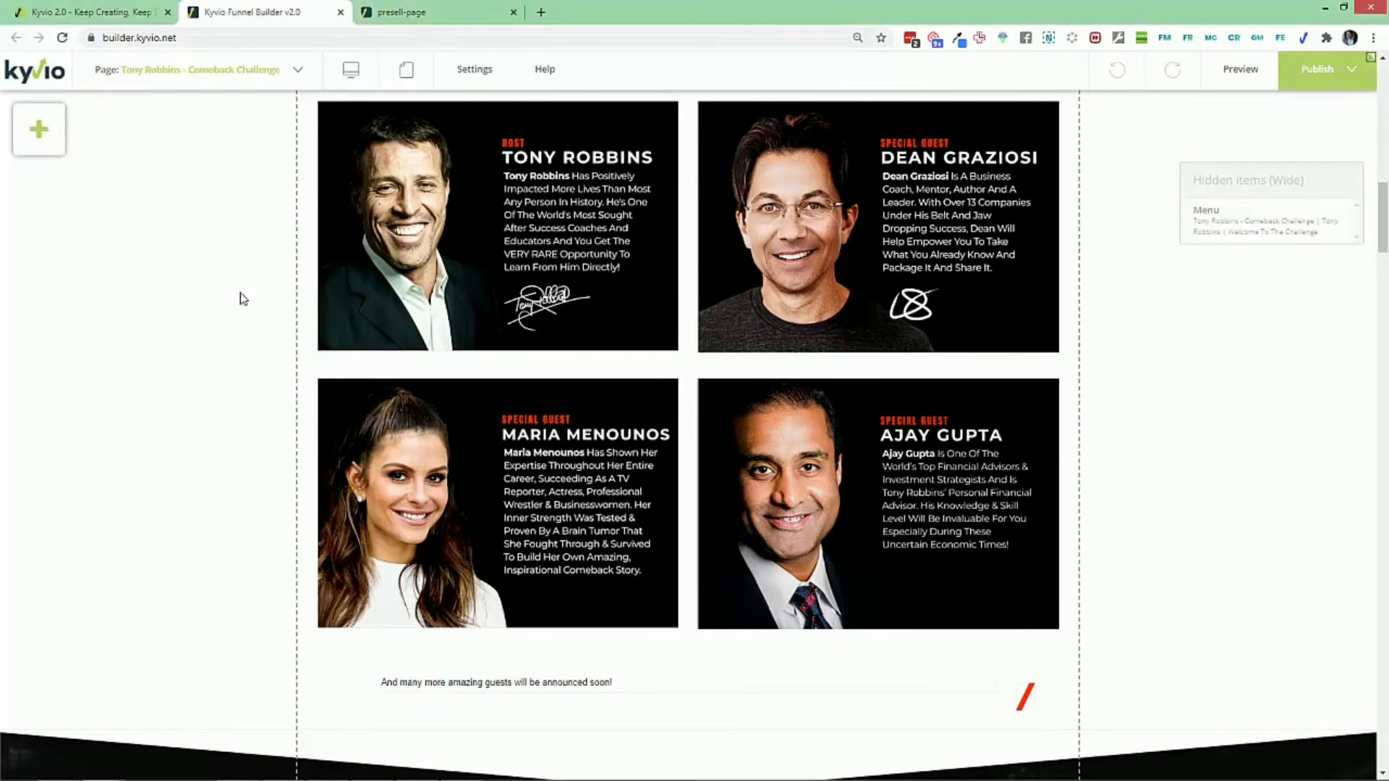
scroll(243, 299, down, 20)
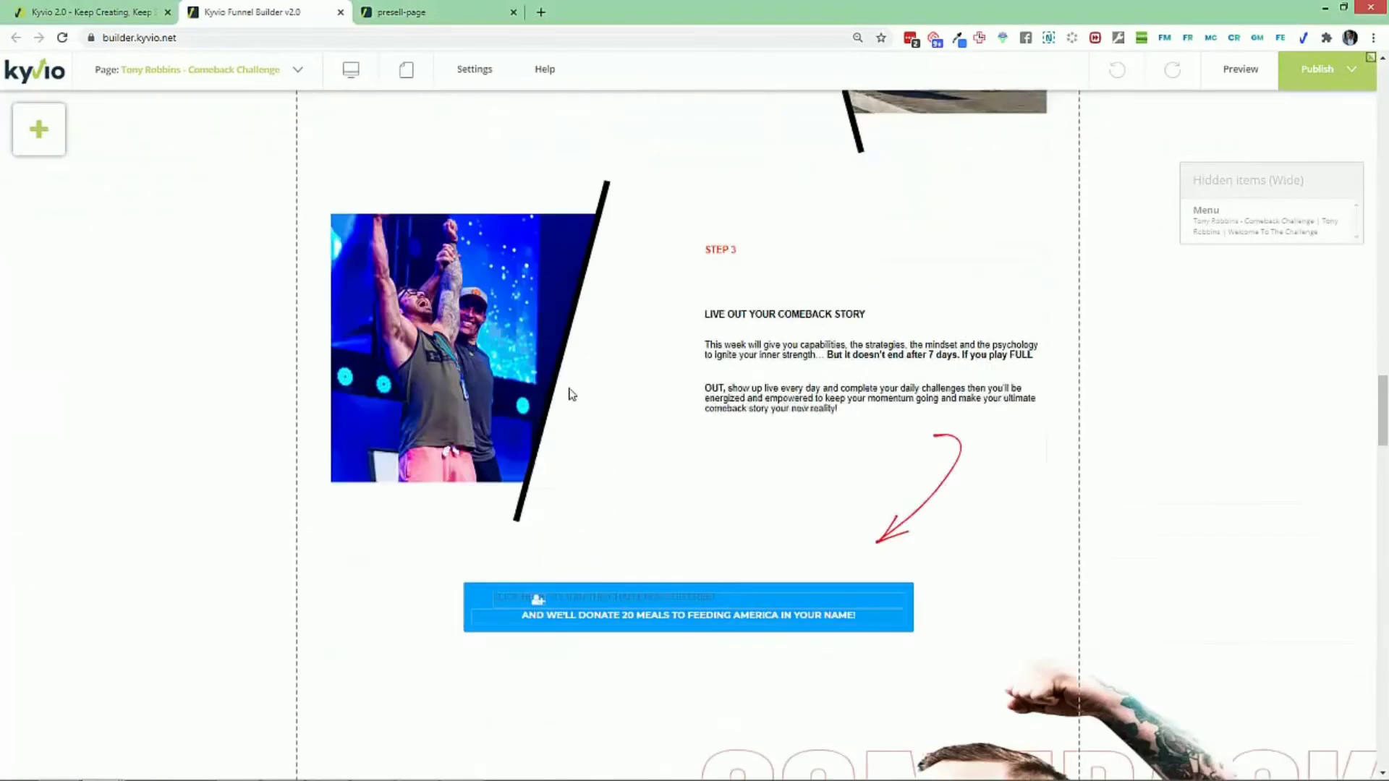
scroll(685, 384, down, 15)
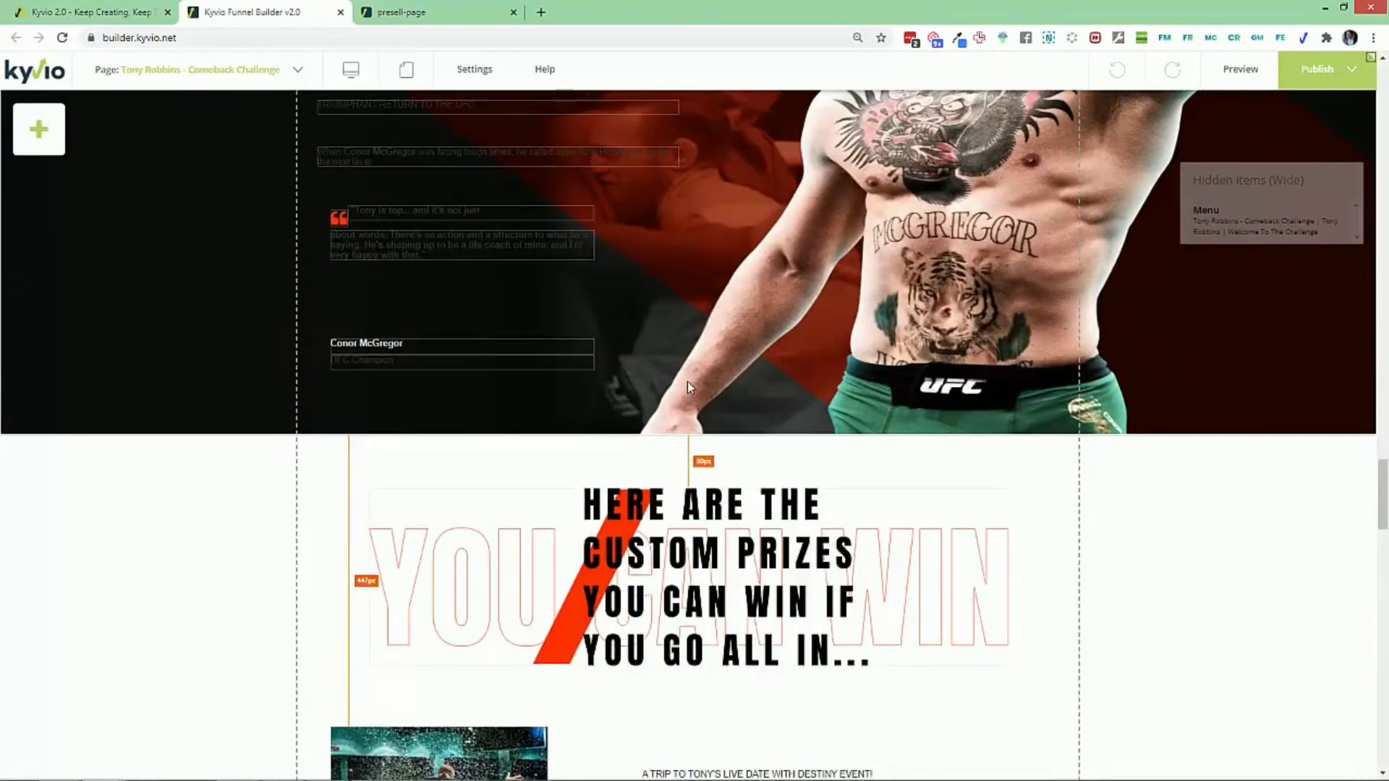
scroll(689, 387, down, 10)
scroll(689, 387, up, 20)
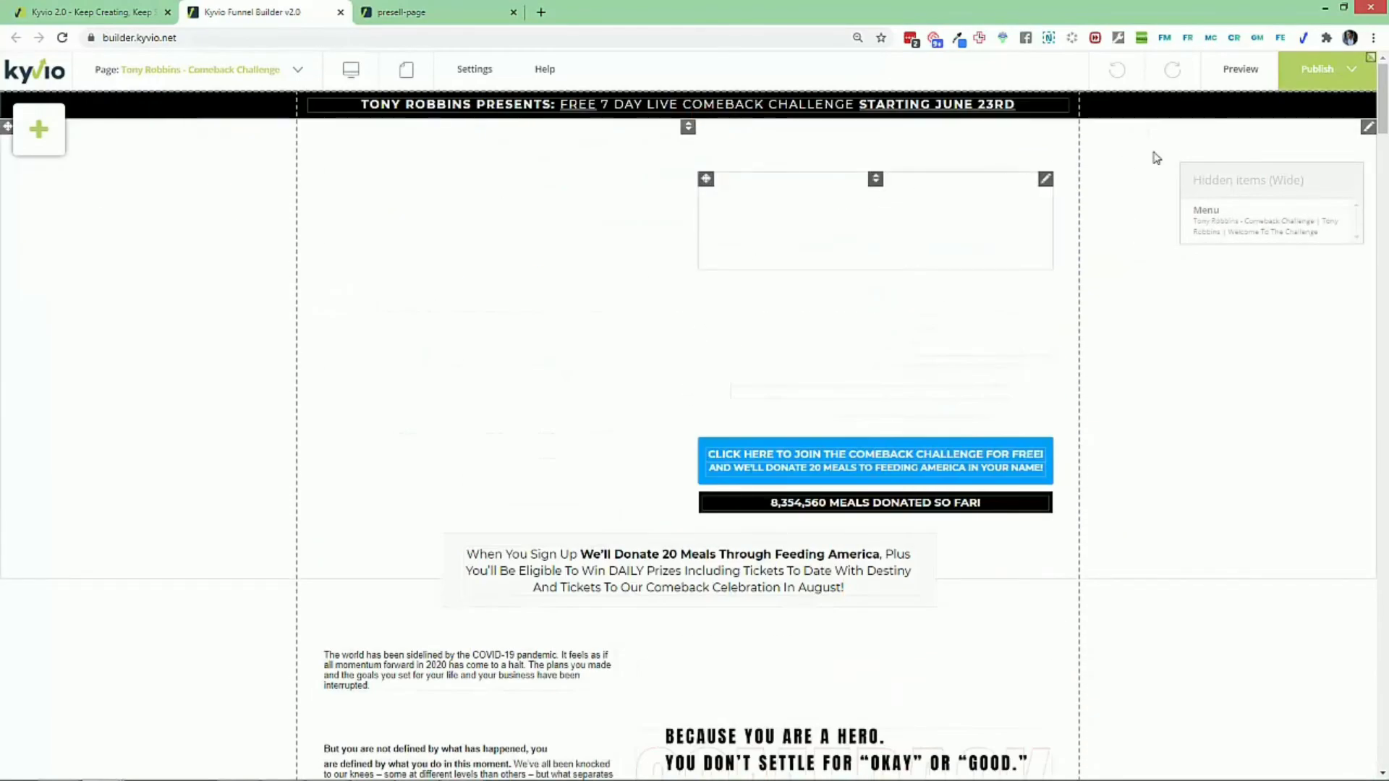
click(1366, 128)
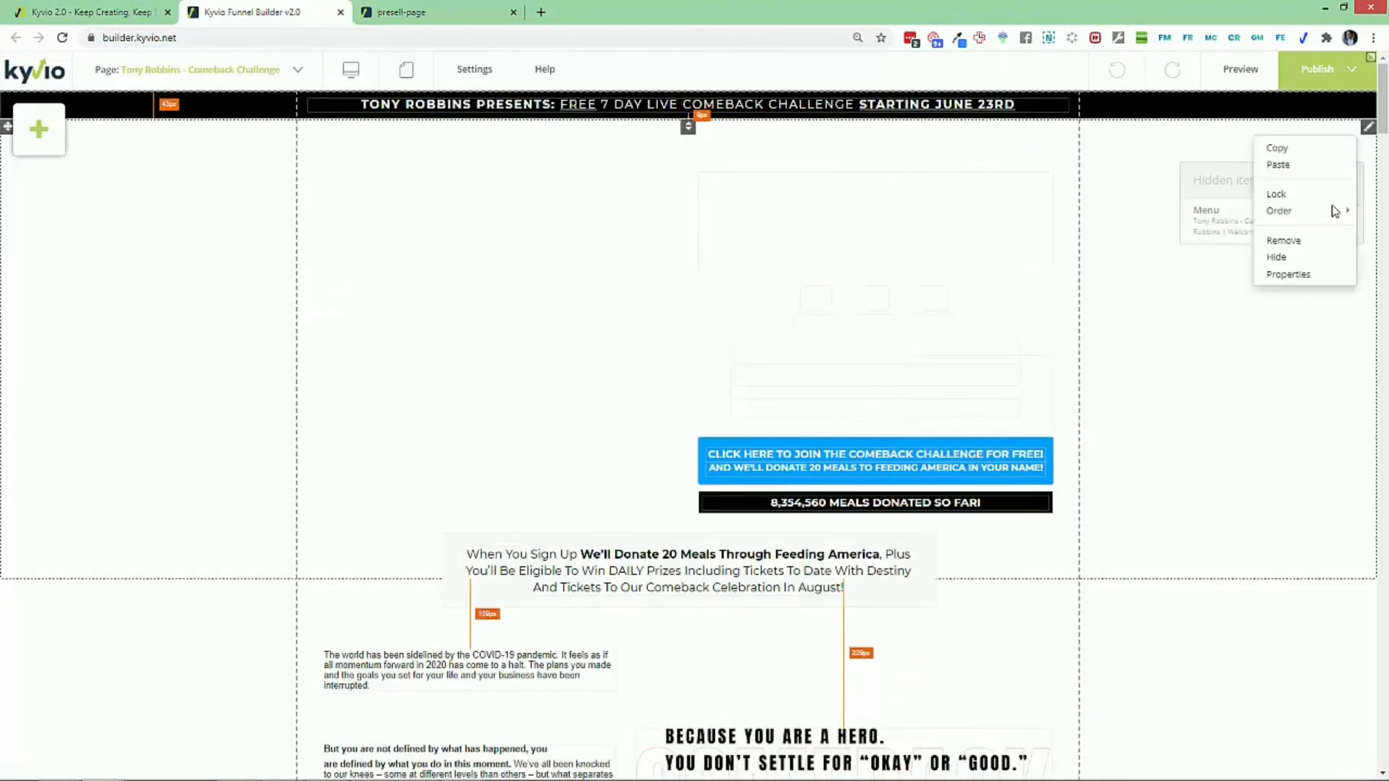
click(1308, 276)
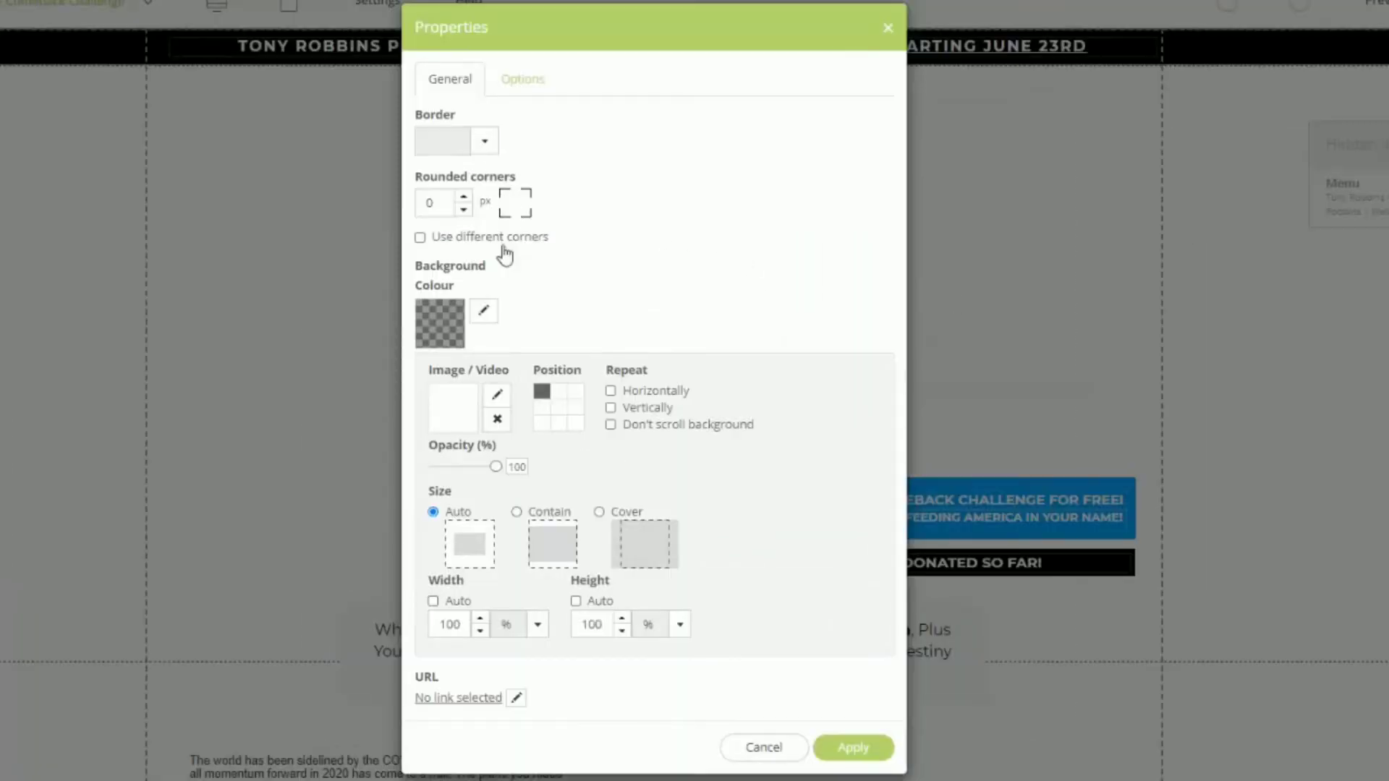
click(532, 319)
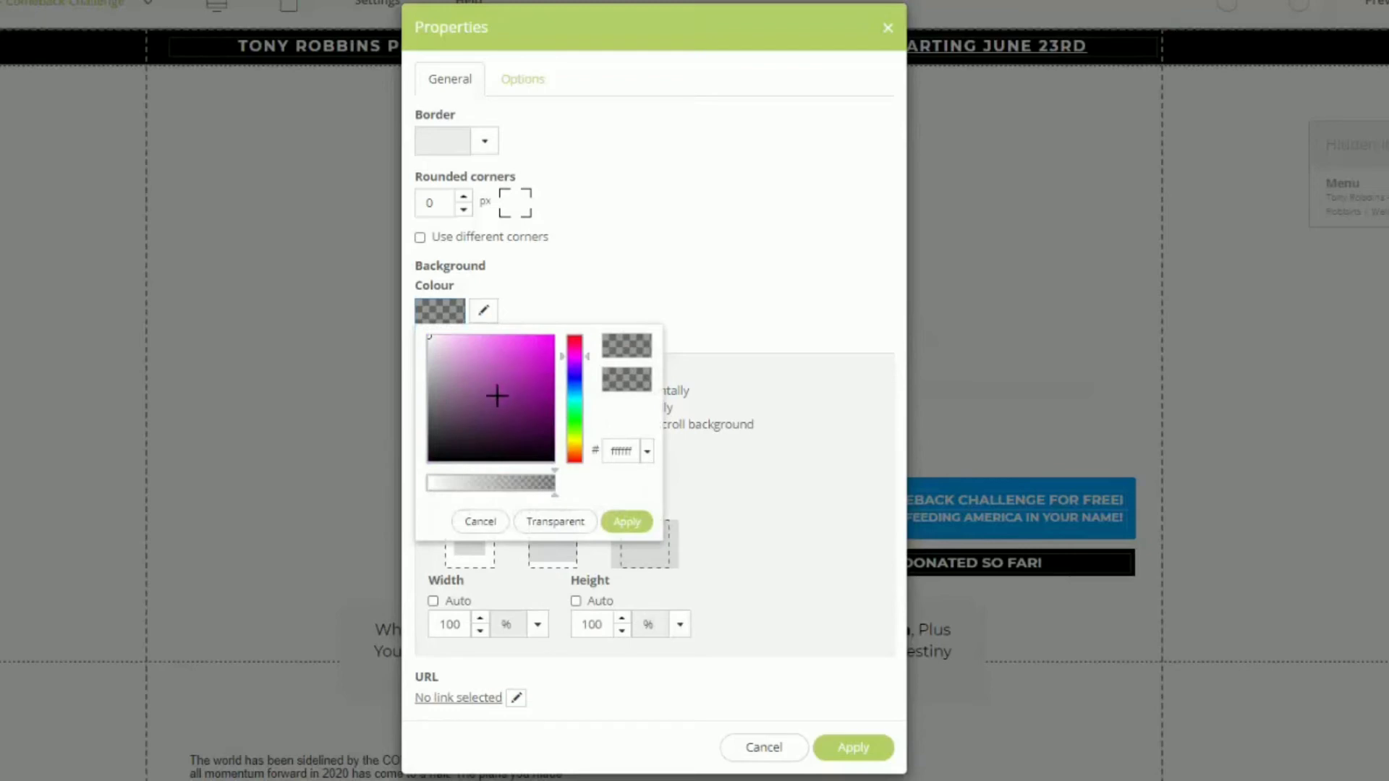
drag(492, 402, 557, 467)
click(631, 521)
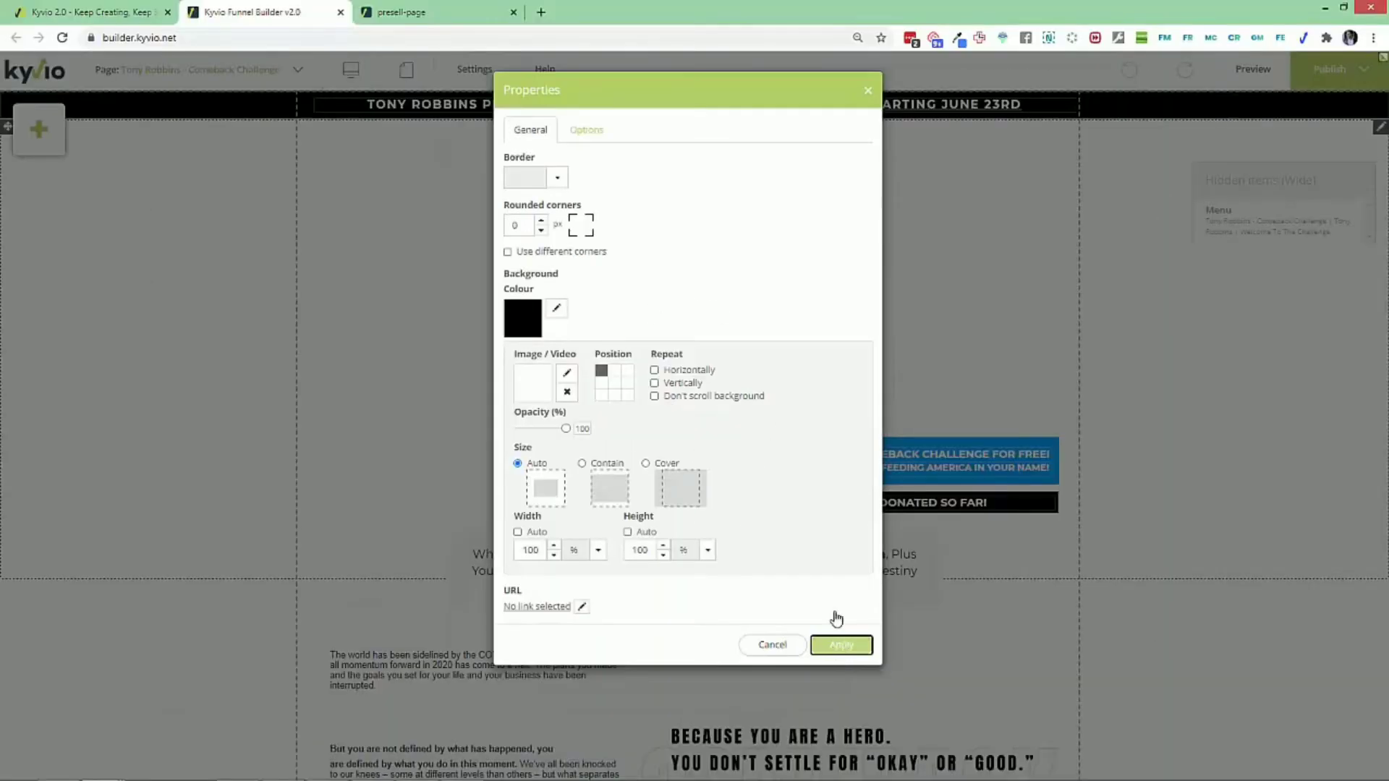
click(852, 747)
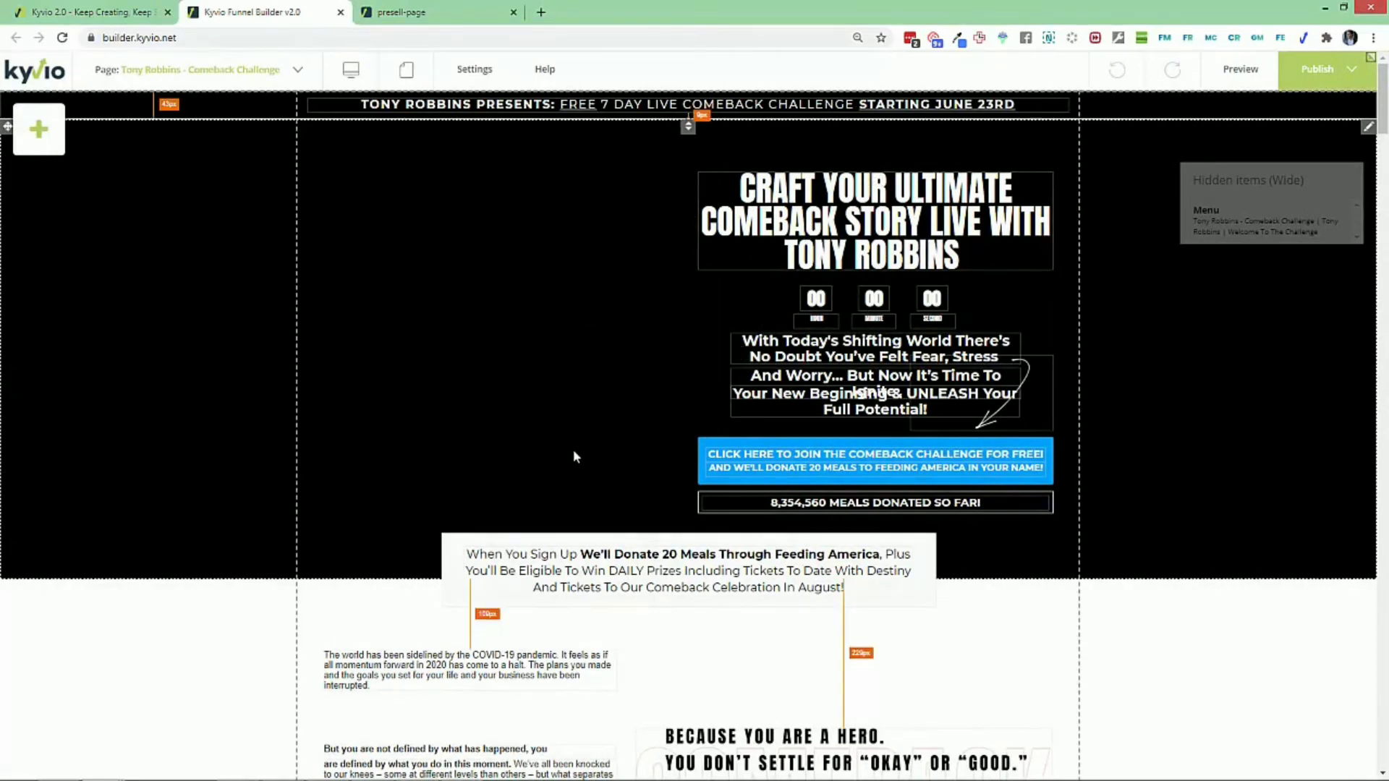
- Apply the Normal style to the "are defined by what you do in this moment" paragraph and widen its text box slightly
scroll(573, 449, down, 5)
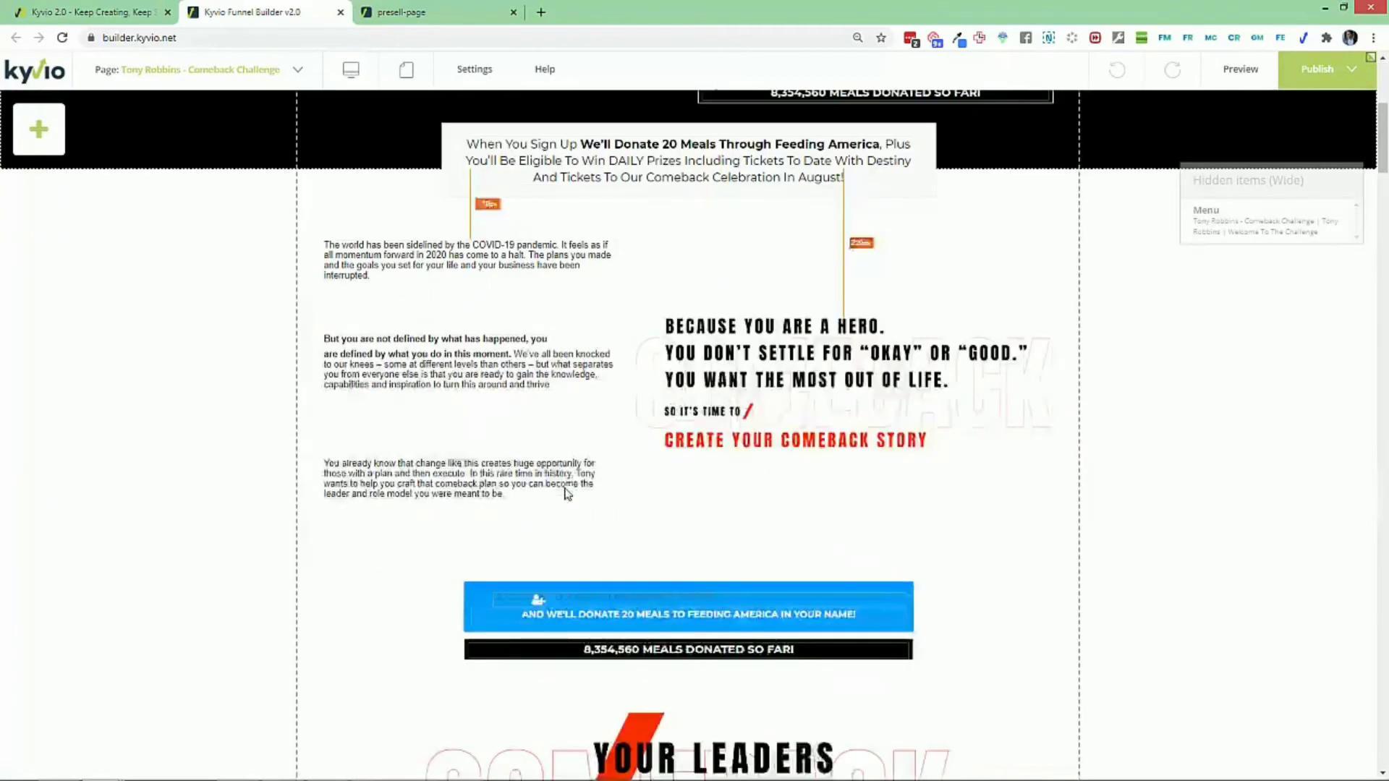
click(518, 384)
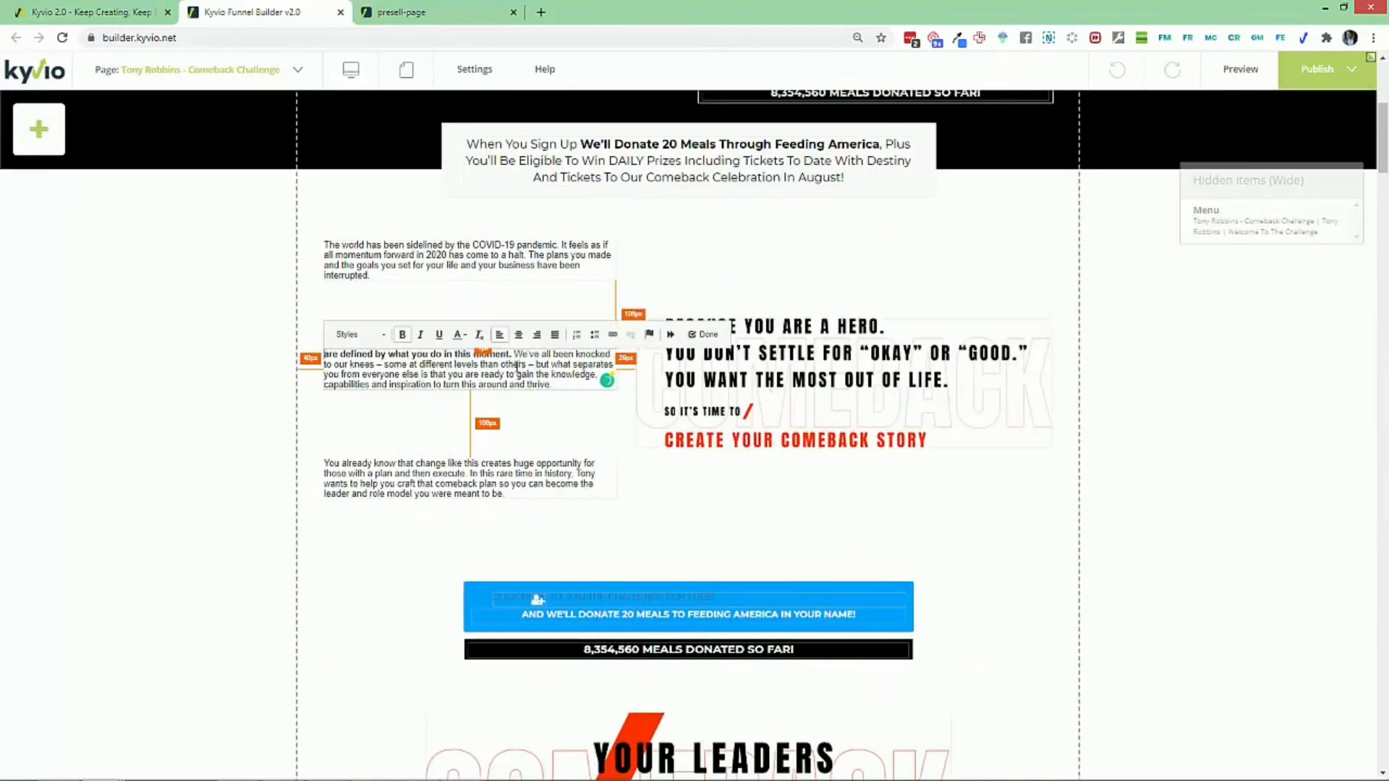
triple_click(405, 354)
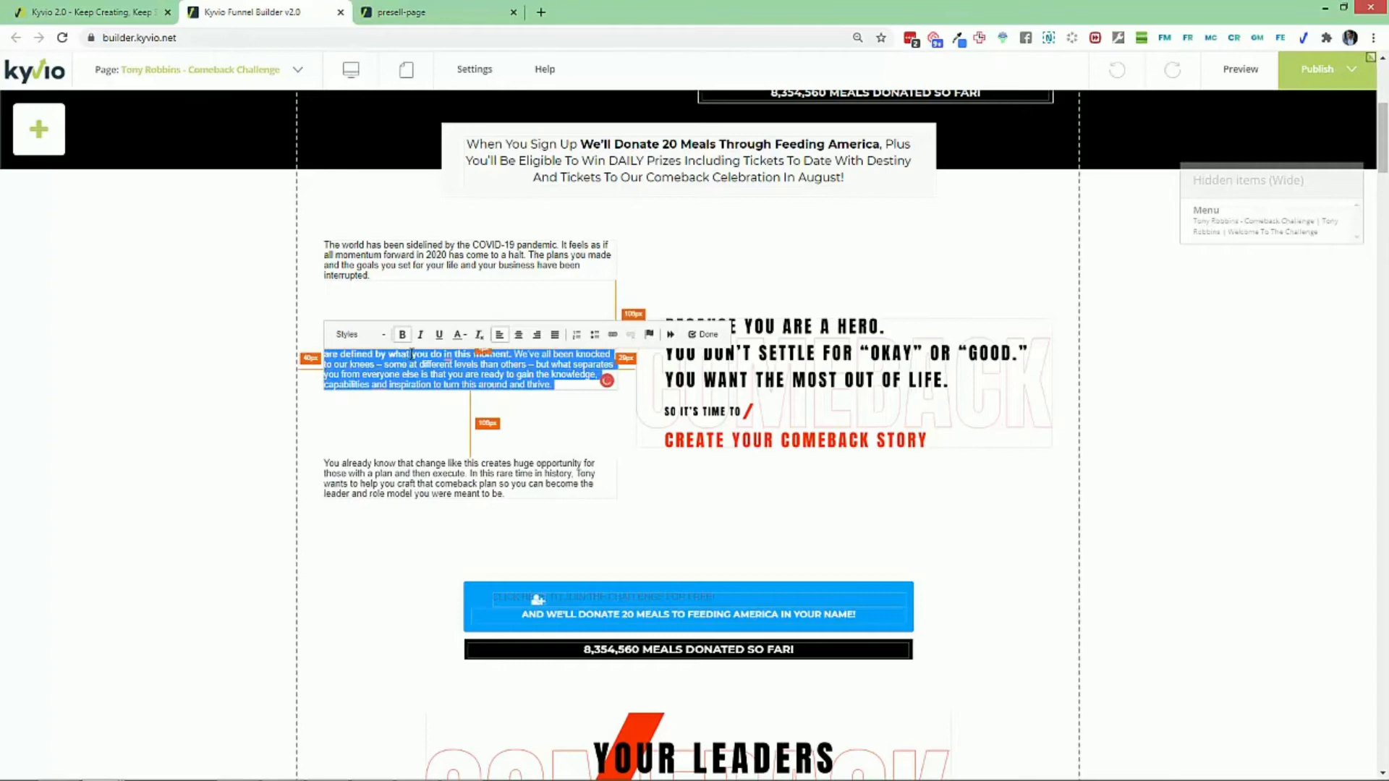
click(384, 337)
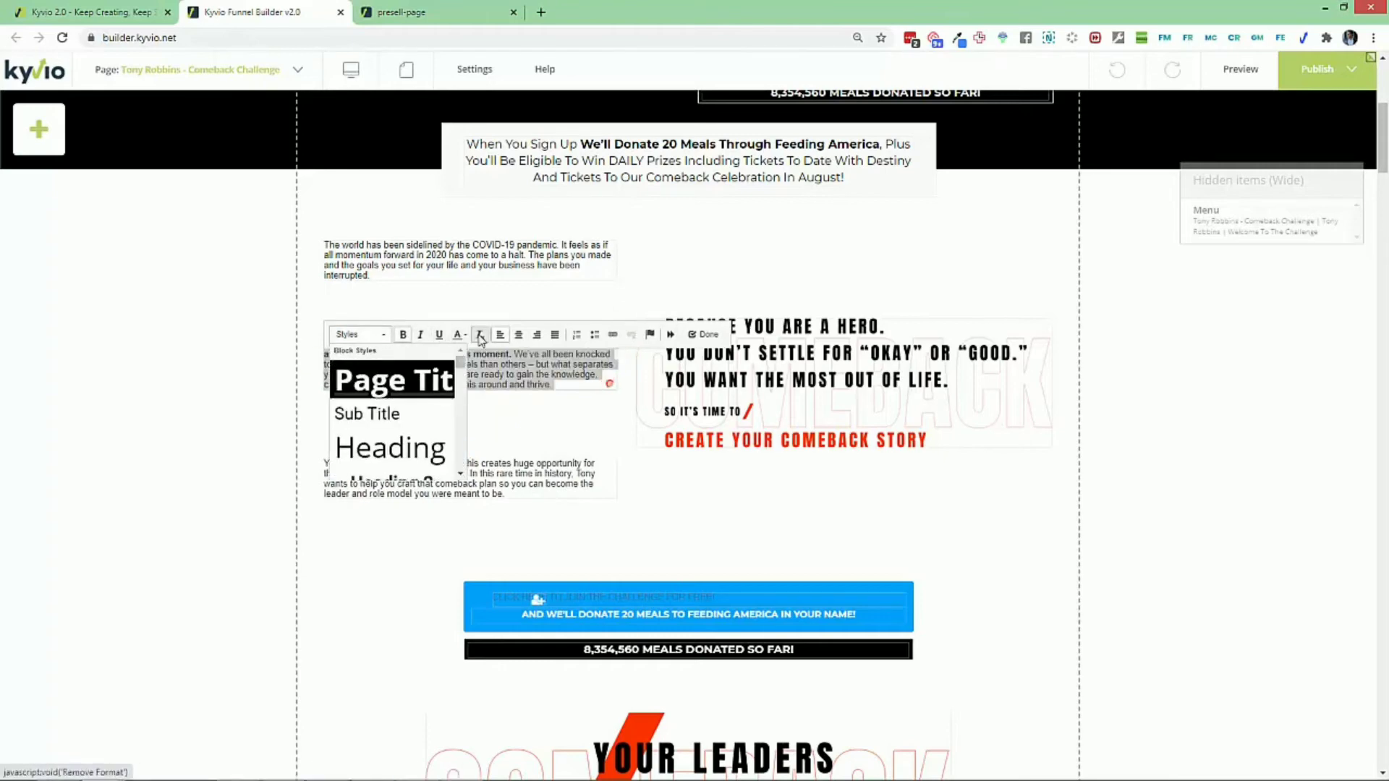
scroll(461, 422, down, 5)
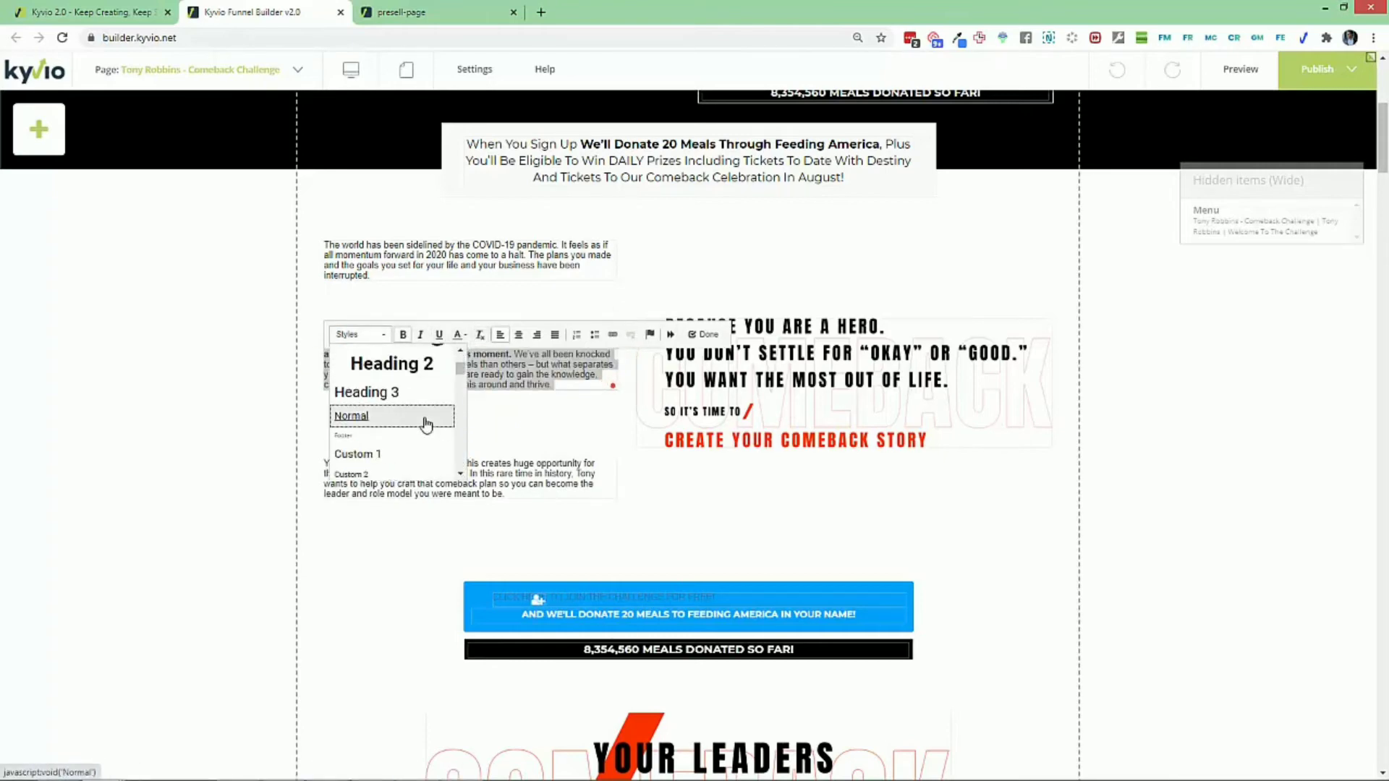
click(352, 416)
click(293, 412)
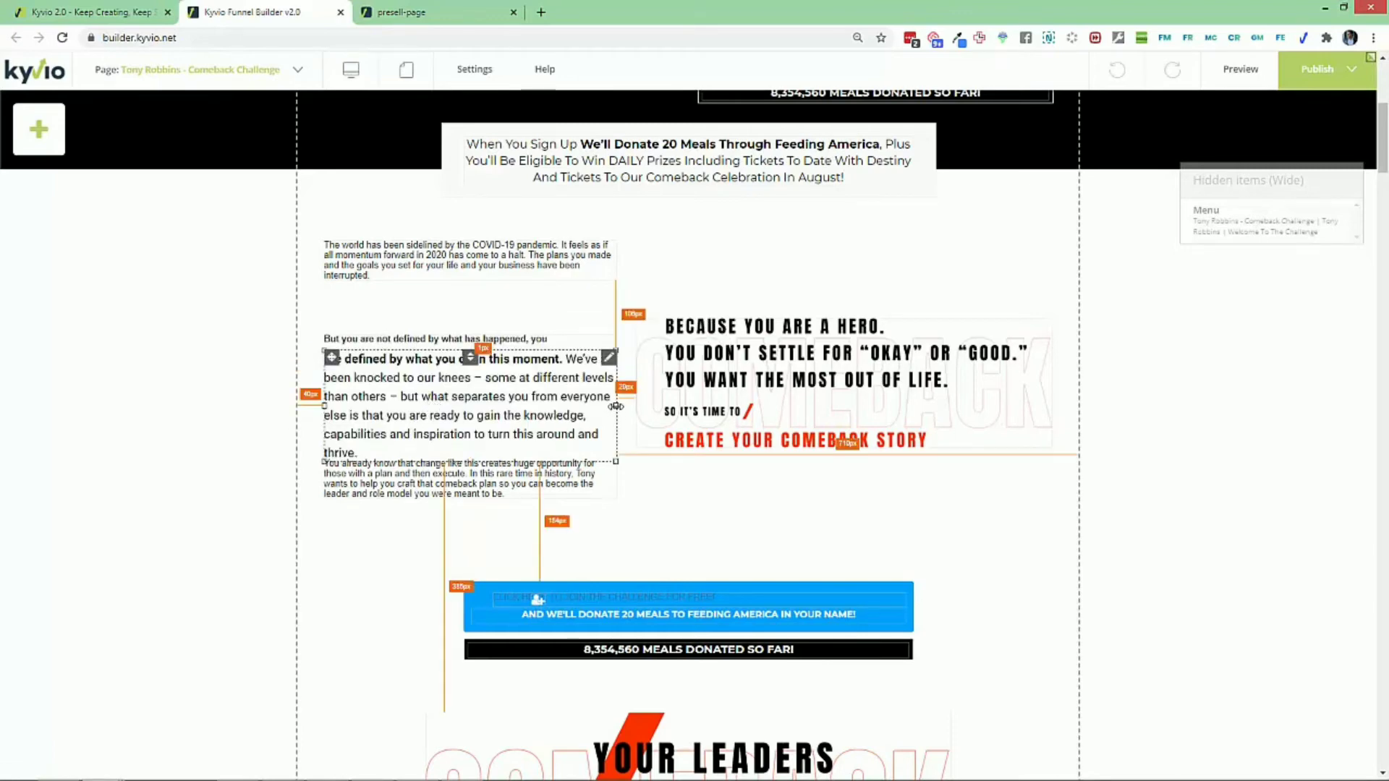
drag(616, 406, 629, 412)
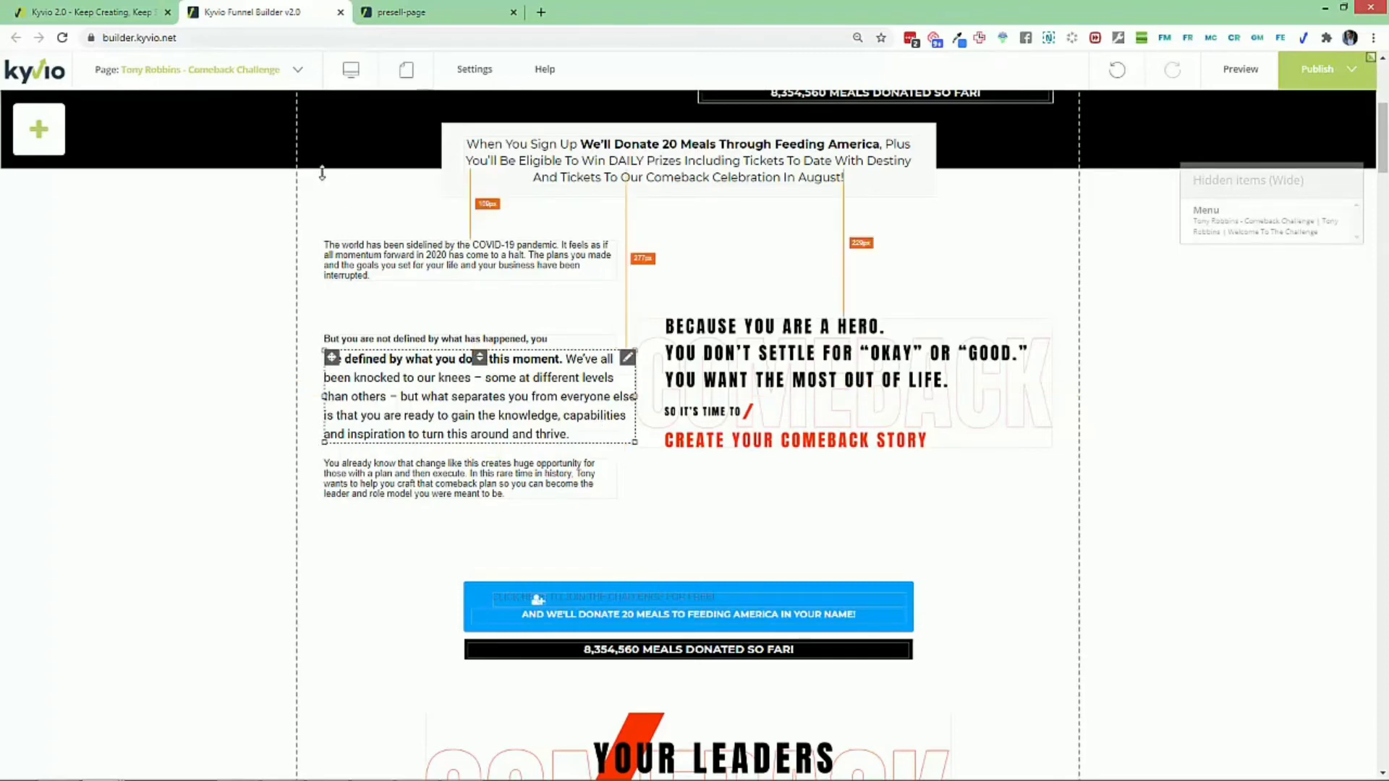
click(102, 13)
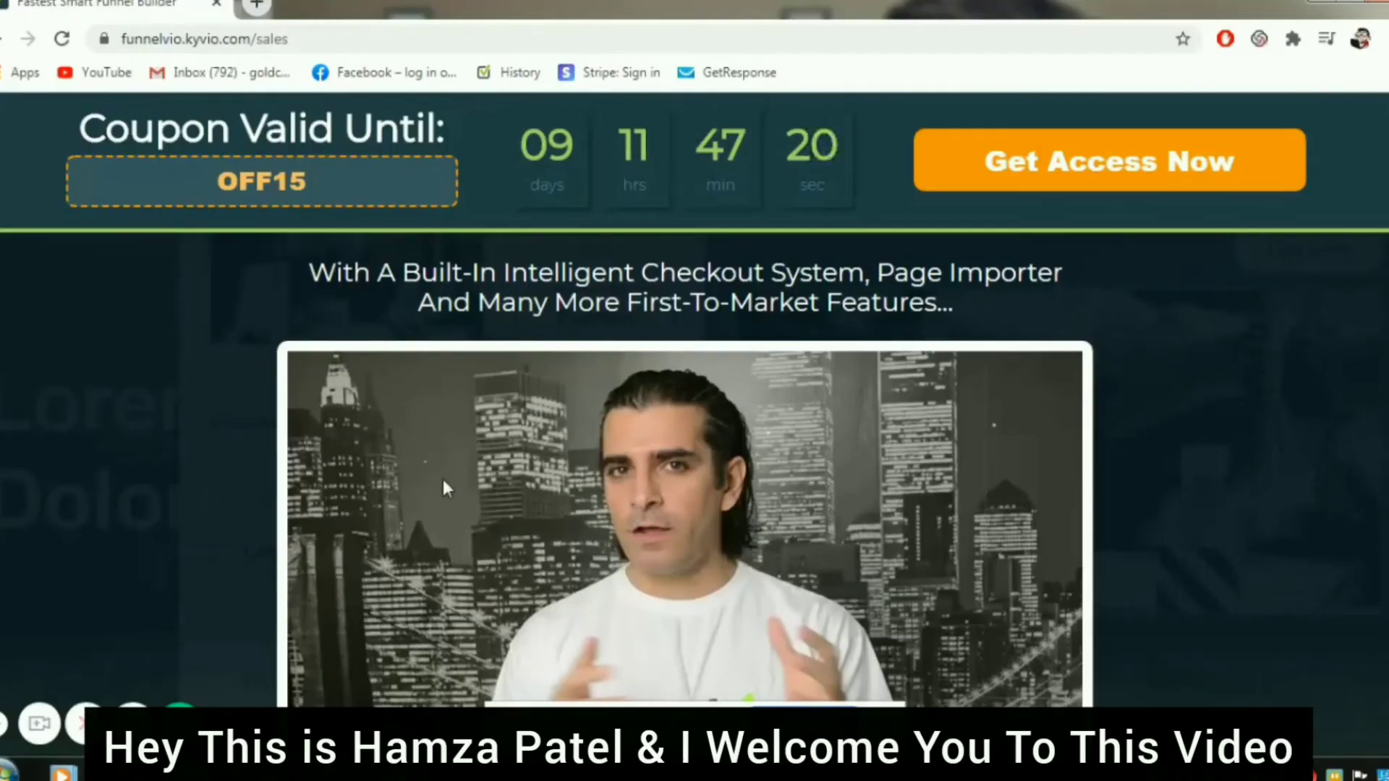
scroll(443, 479, up, 4)
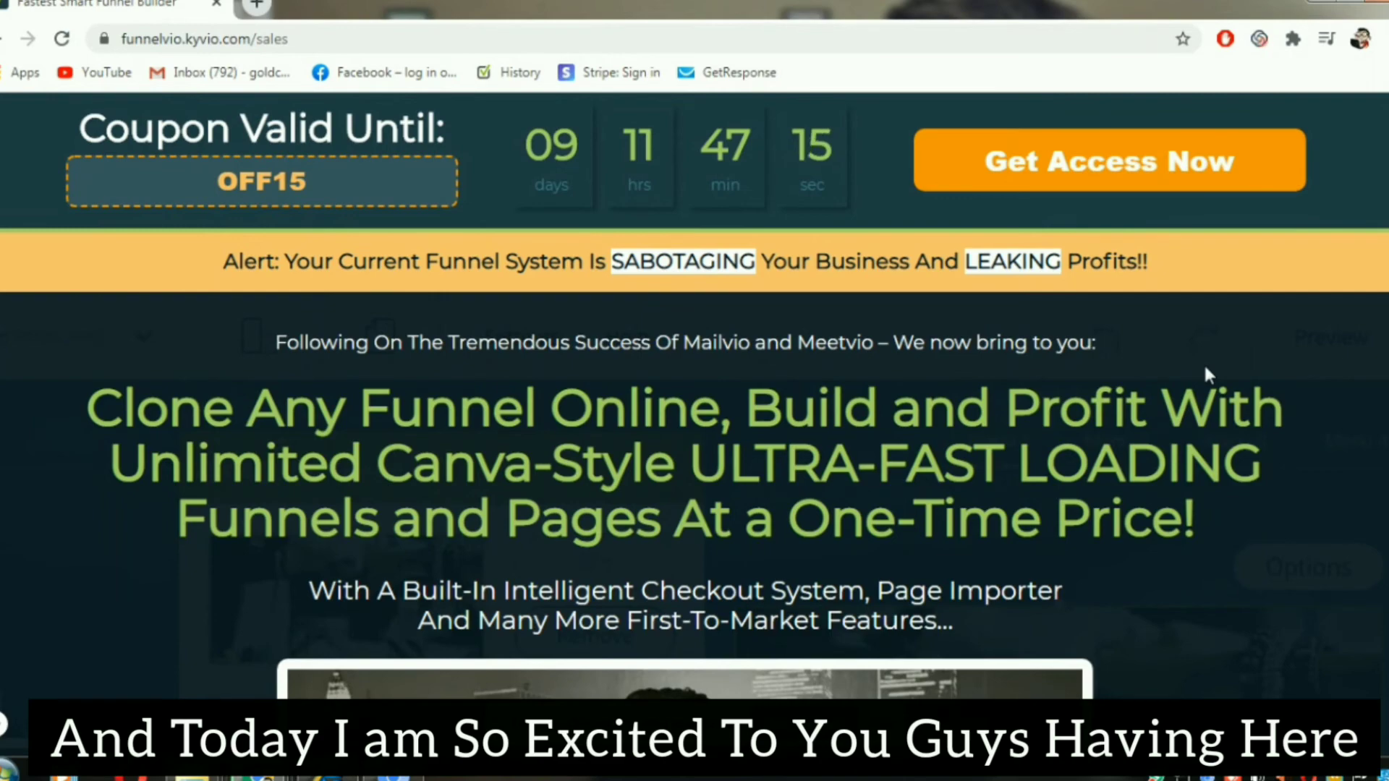
- Look over the Funnelvio sales page, from its feature list and endorsements to the creator's introduction and sales record
scroll(1204, 369, down, 15)
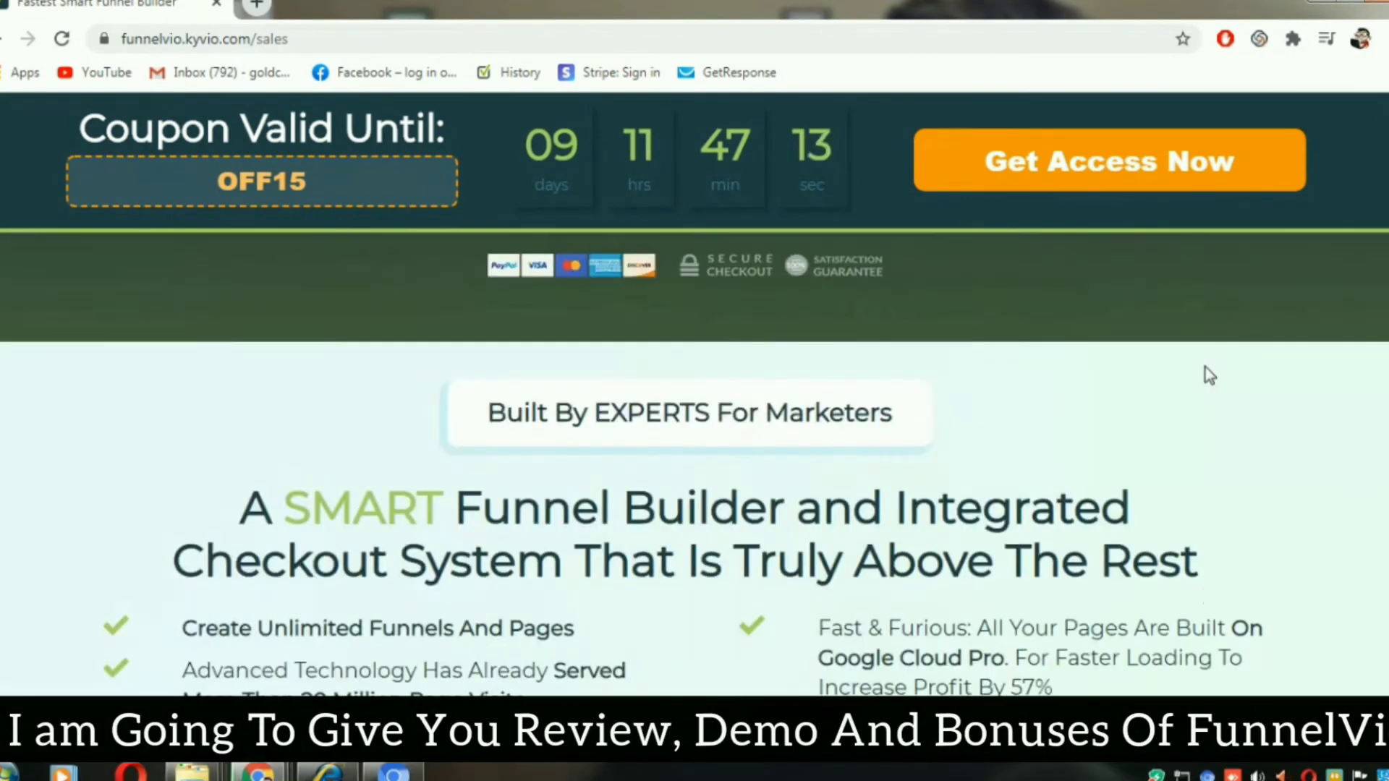
scroll(1209, 374, down, 3)
scroll(1209, 375, down, 2)
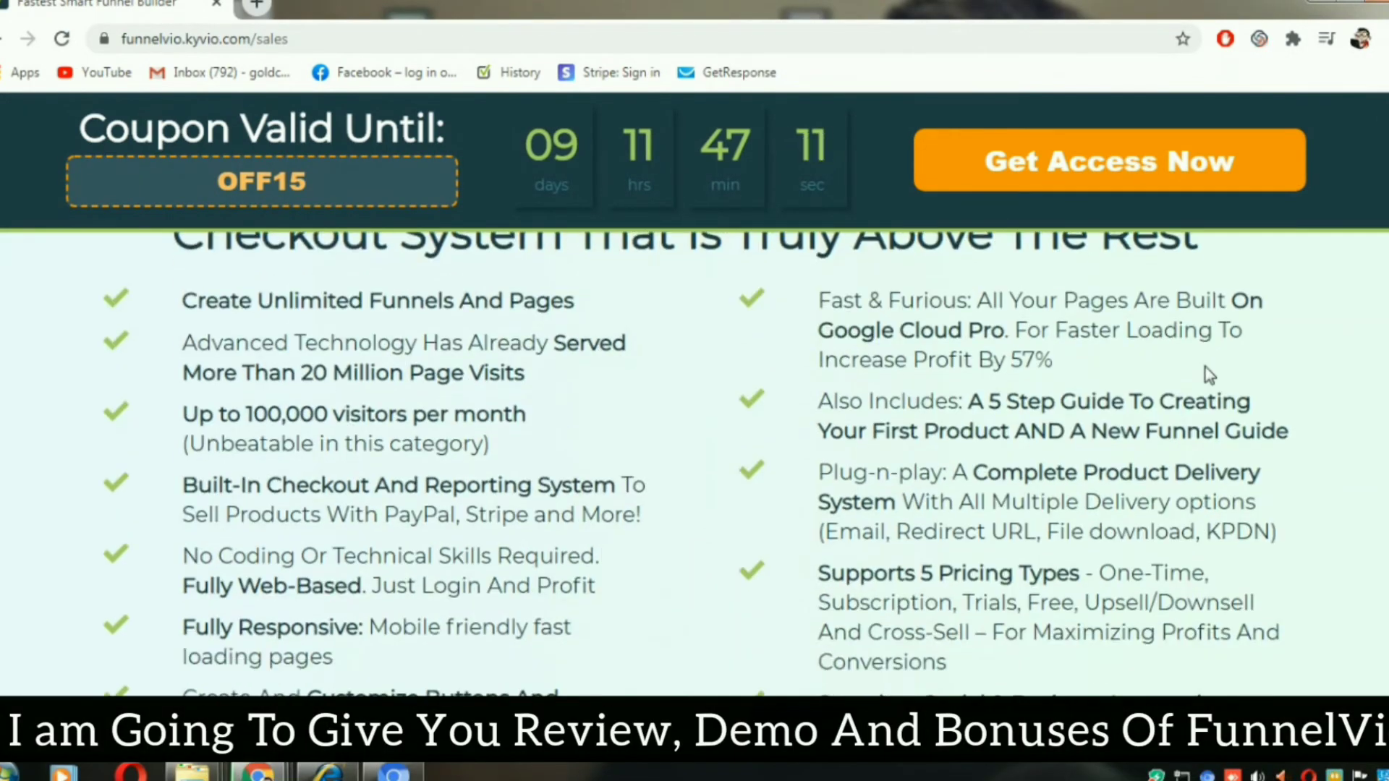
scroll(1210, 374, down, 7)
scroll(1206, 367, down, 16)
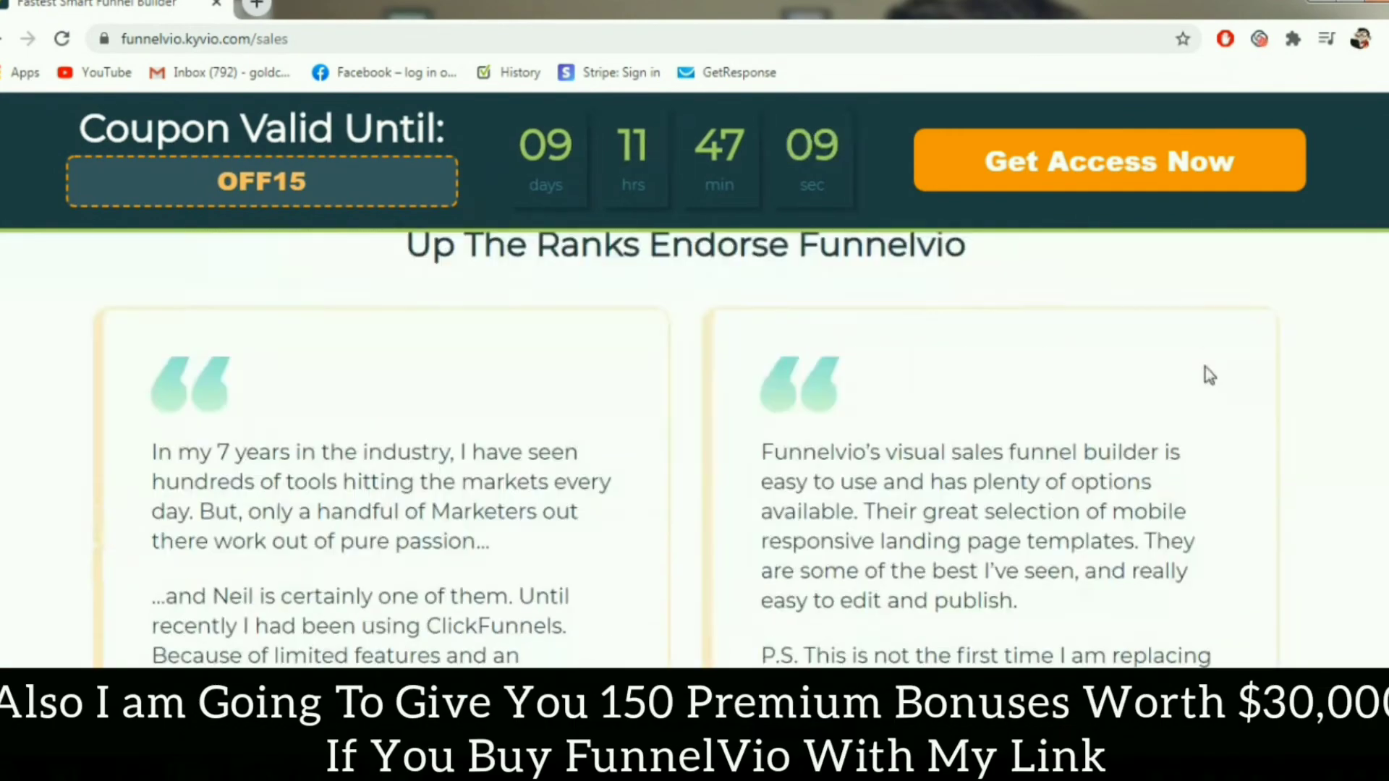
scroll(1209, 375, down, 17)
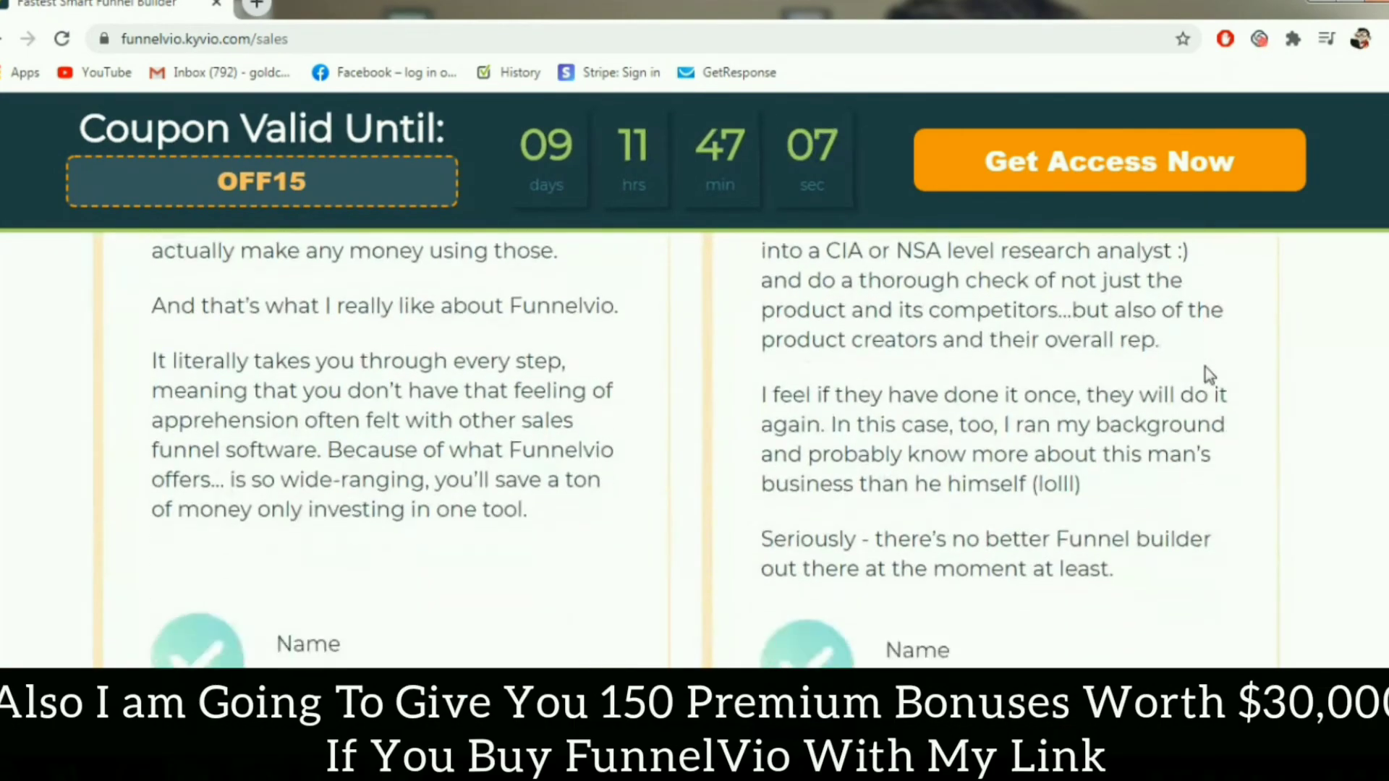
scroll(1209, 374, down, 4)
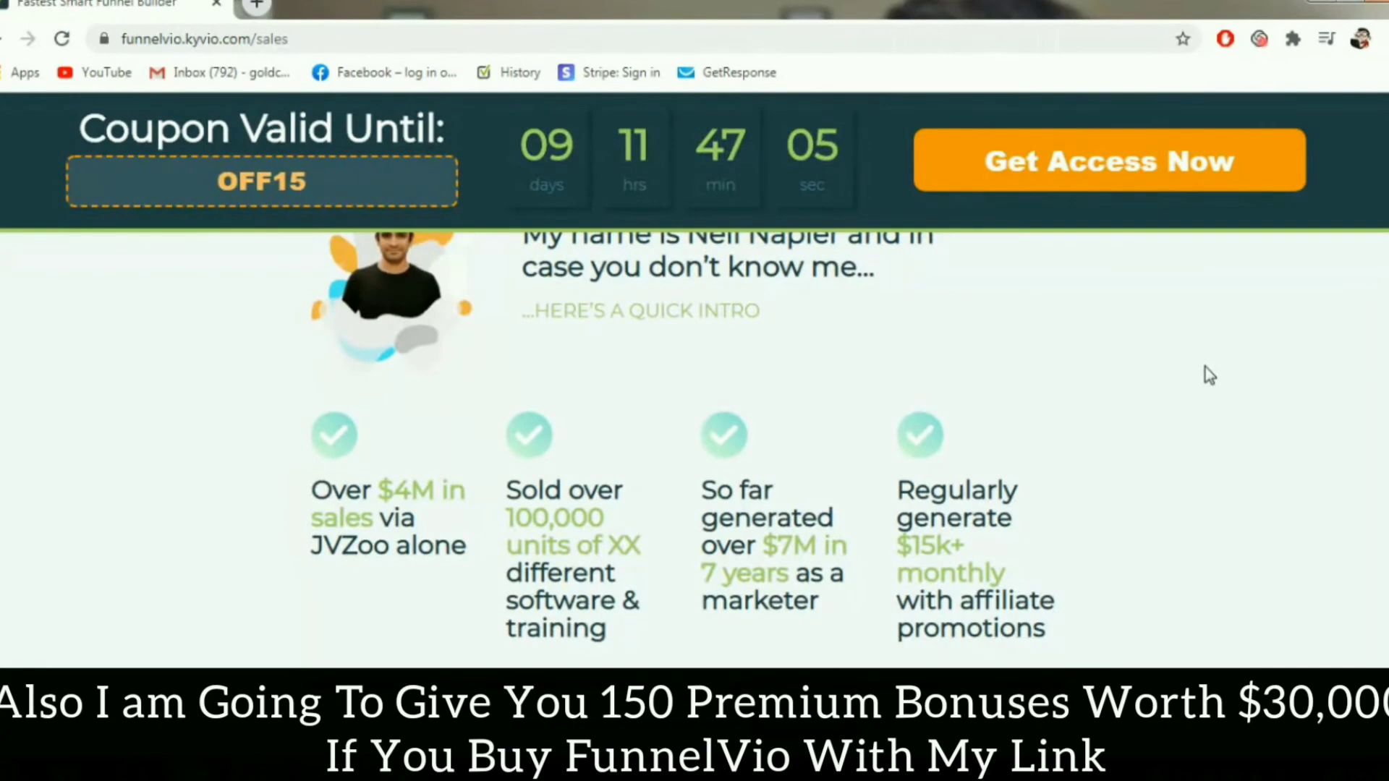
scroll(1205, 369, up, 1)
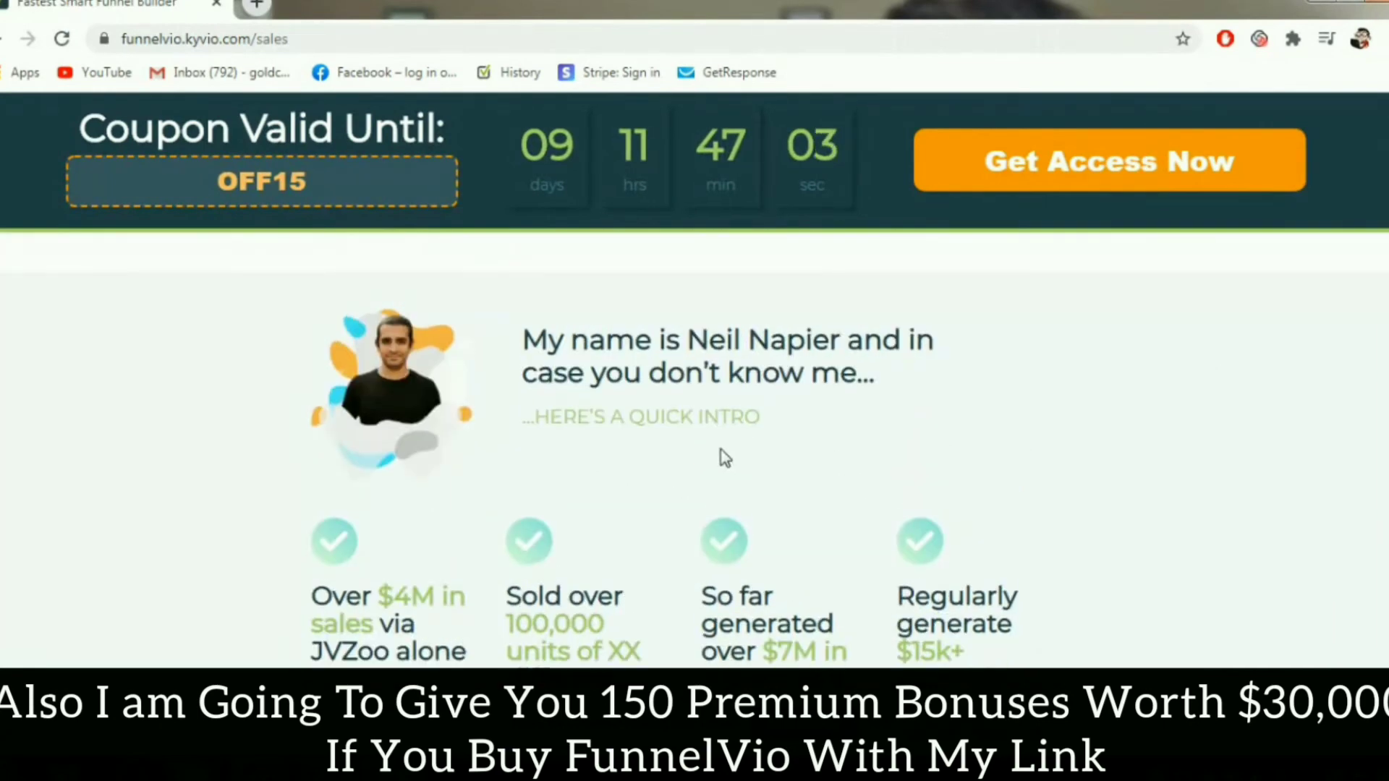
scroll(724, 457, down, 1)
scroll(724, 457, up, 1)
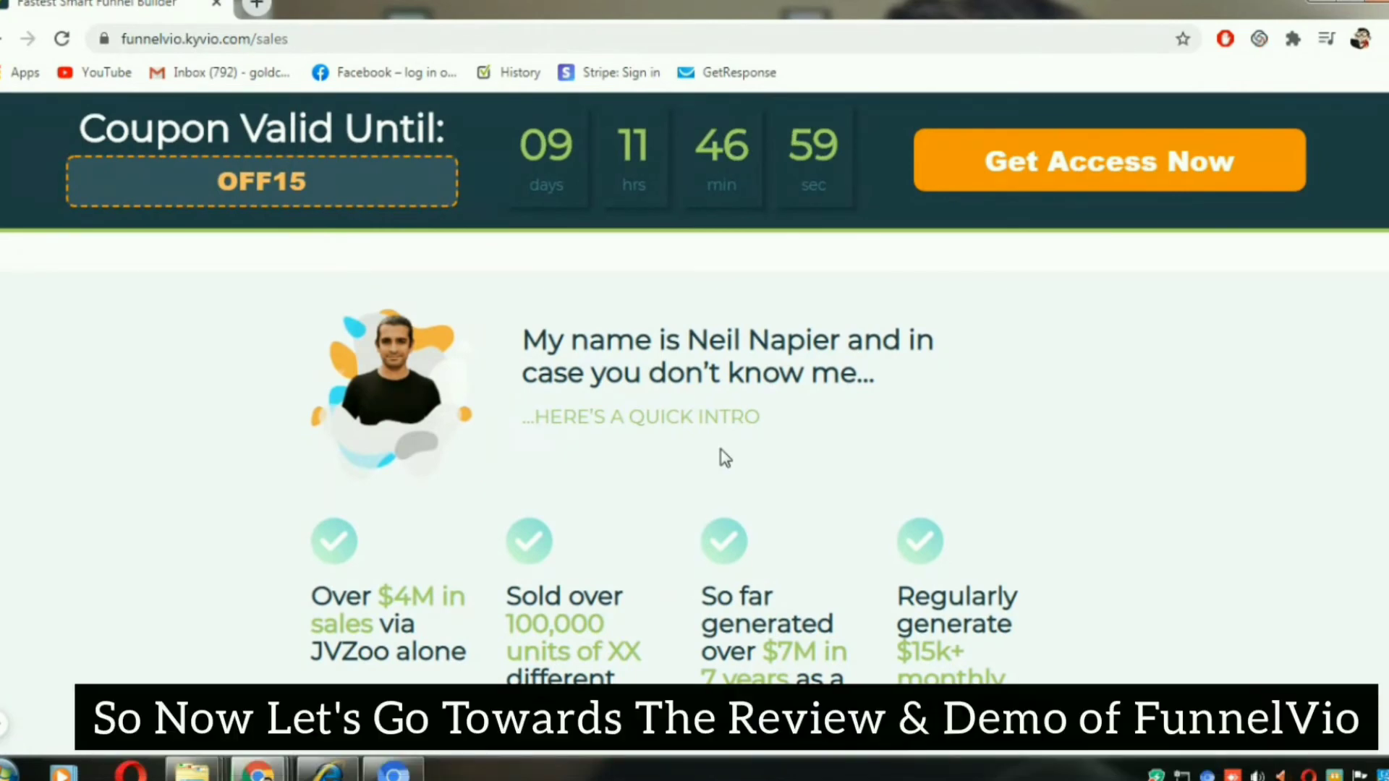
scroll(722, 457, down, 1)
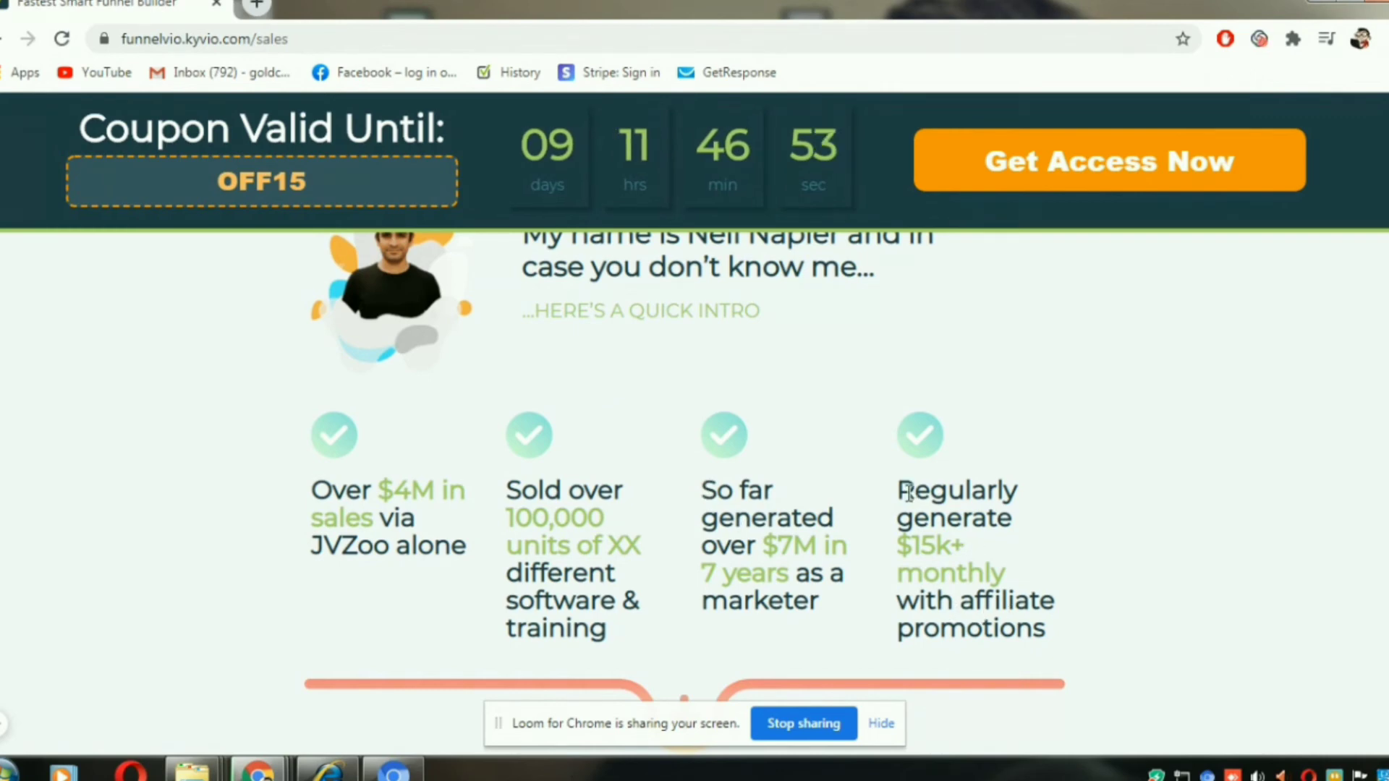
scroll(710, 443, up, 1)
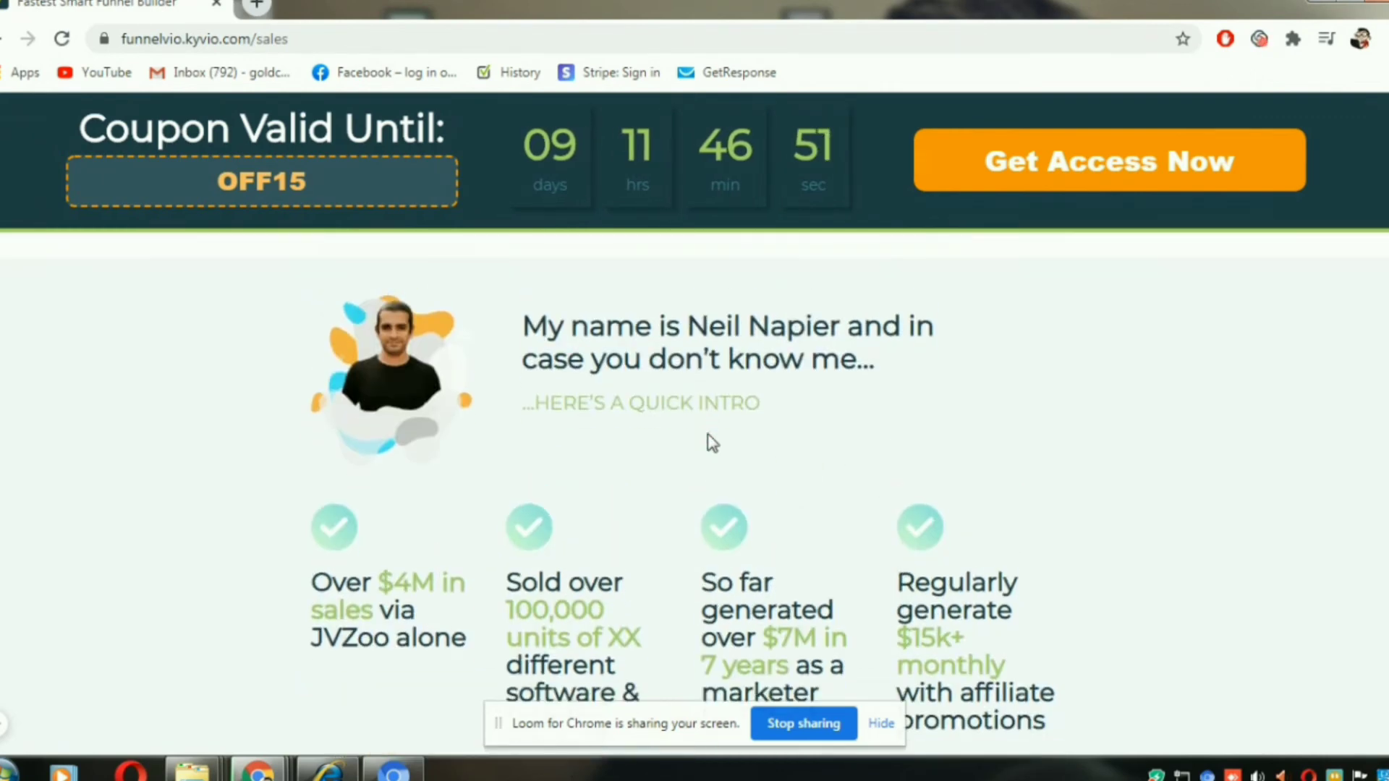
- Read the sales page's explanation of what a funnel is and why its funnel builder and checkout system were rebuilt
scroll(712, 443, down, 9)
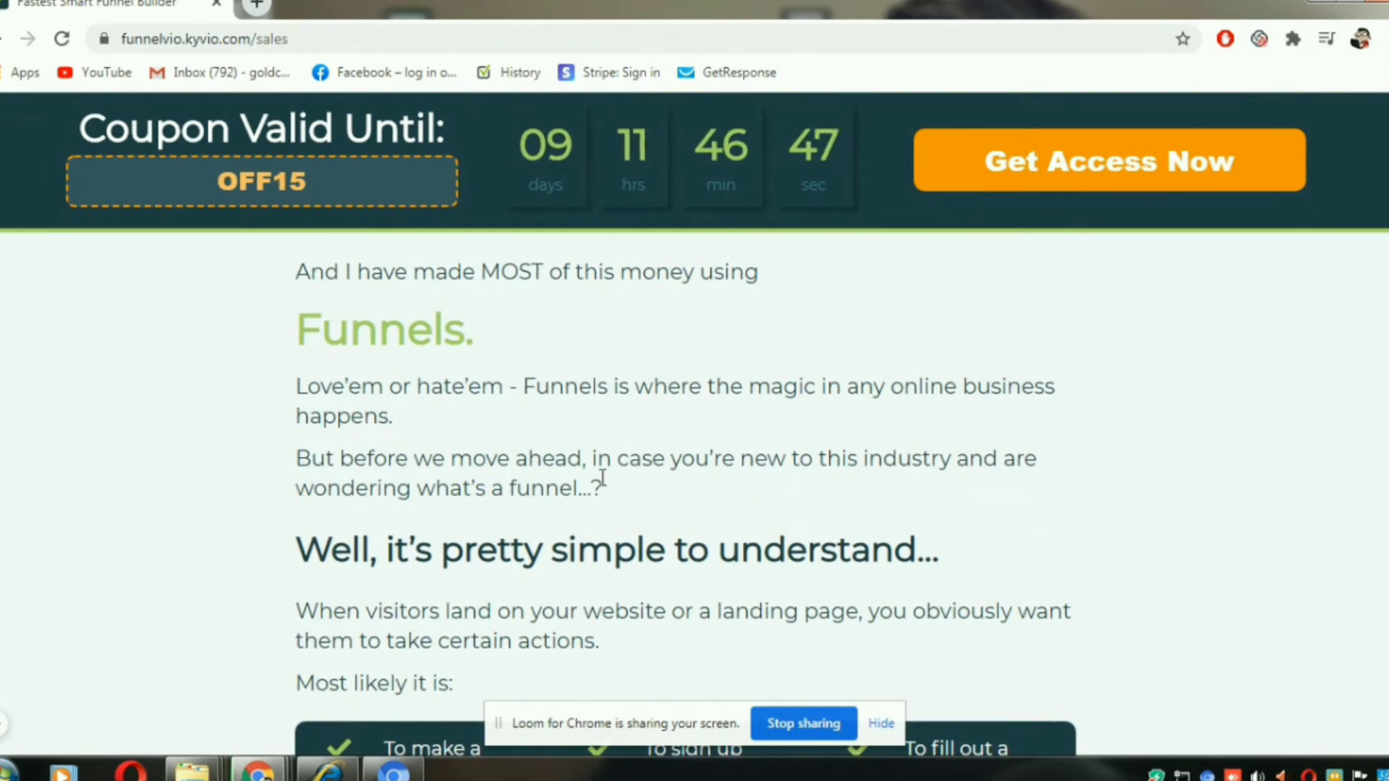
scroll(603, 479, down, 1)
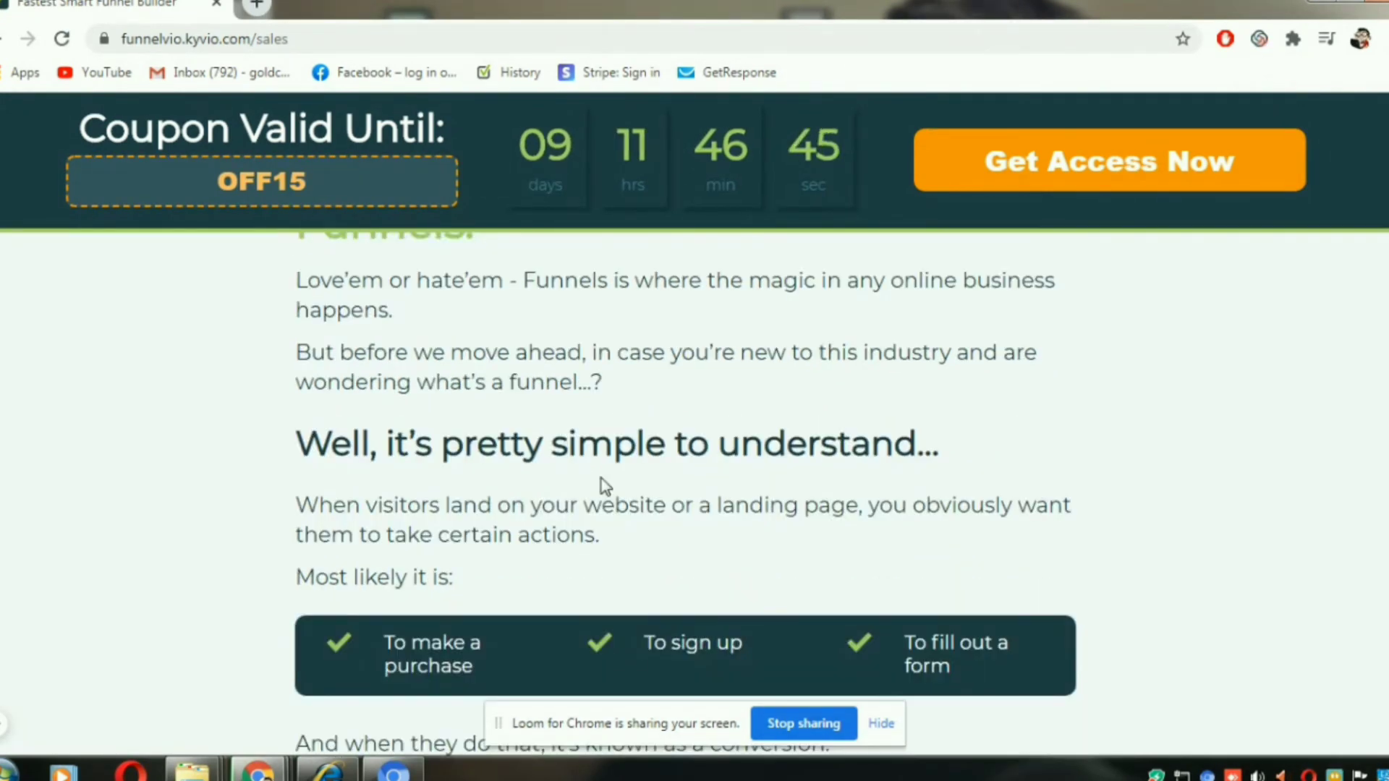
scroll(604, 486, down, 1)
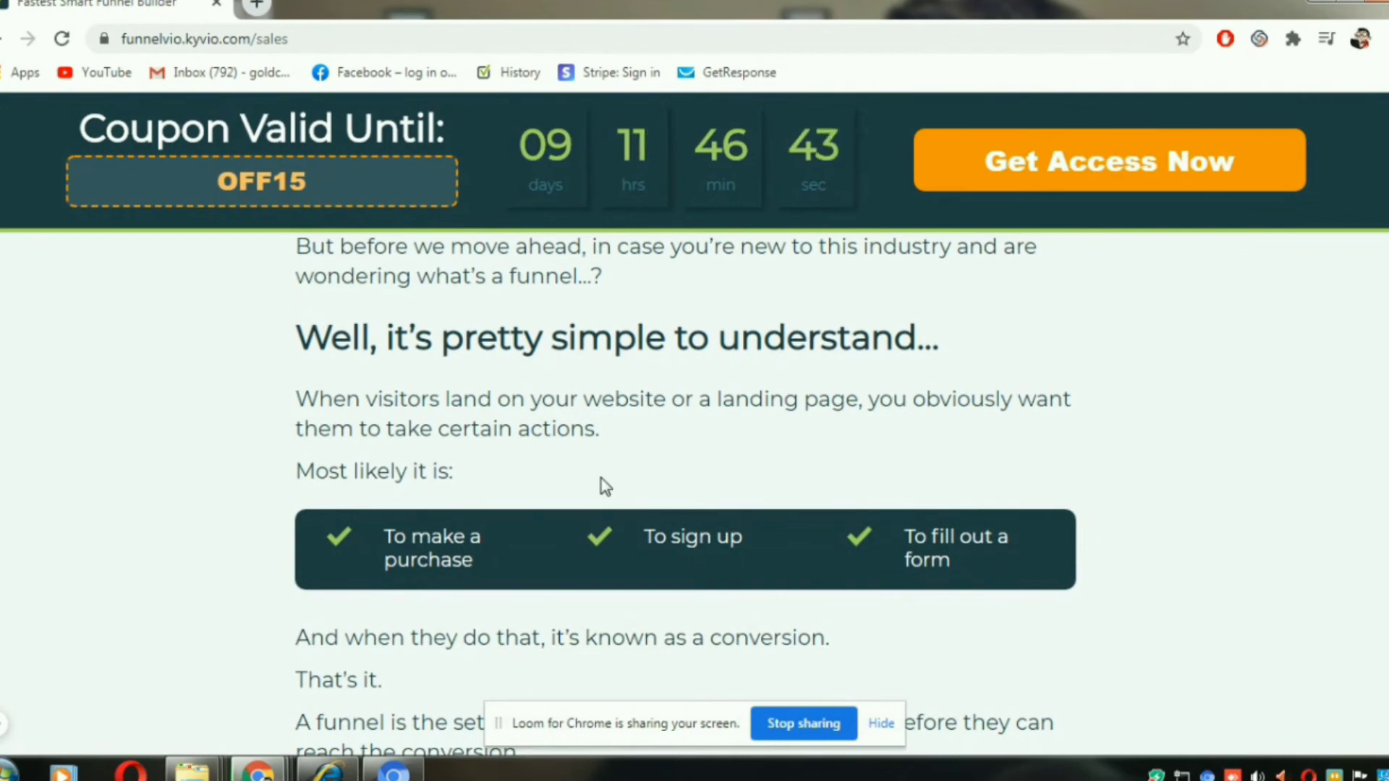
scroll(605, 486, down, 2)
scroll(605, 486, up, 1)
scroll(605, 486, down, 1)
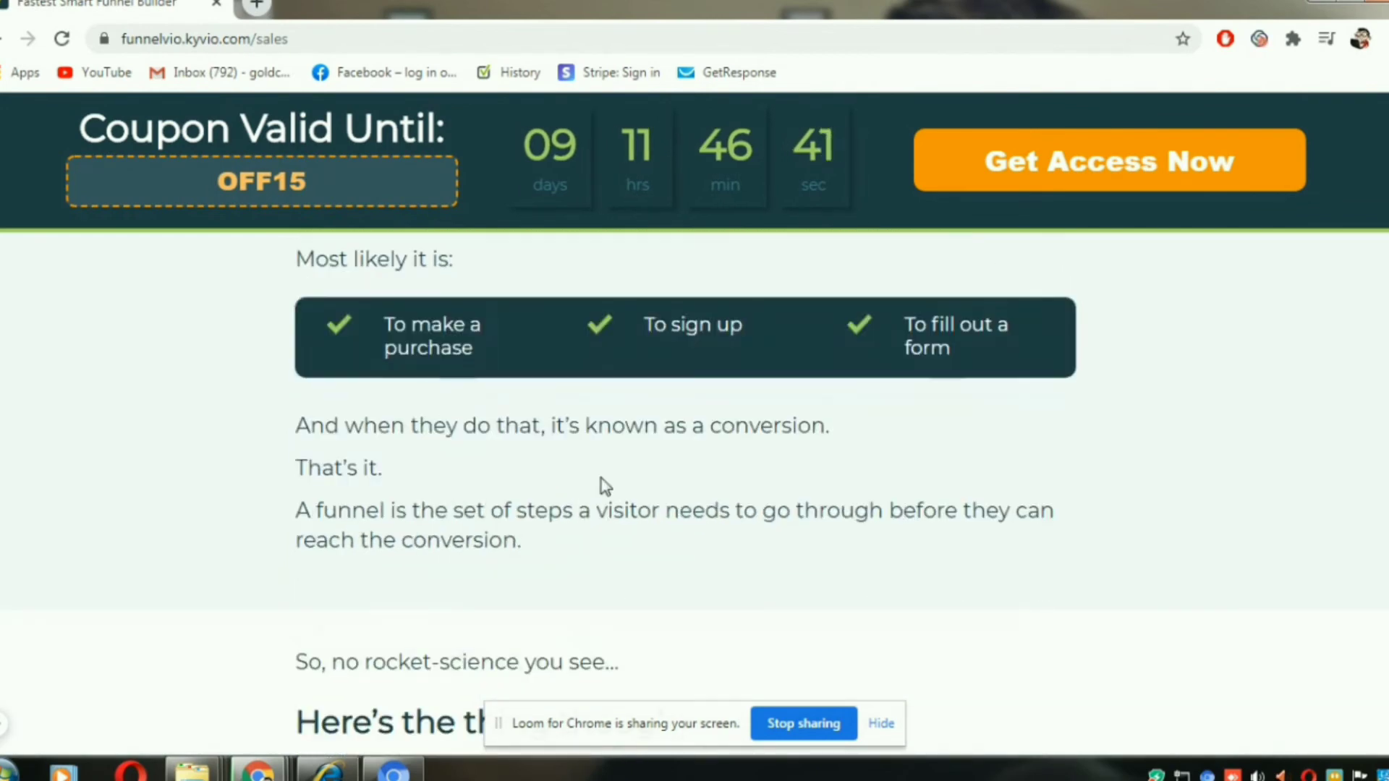
scroll(605, 486, down, 5)
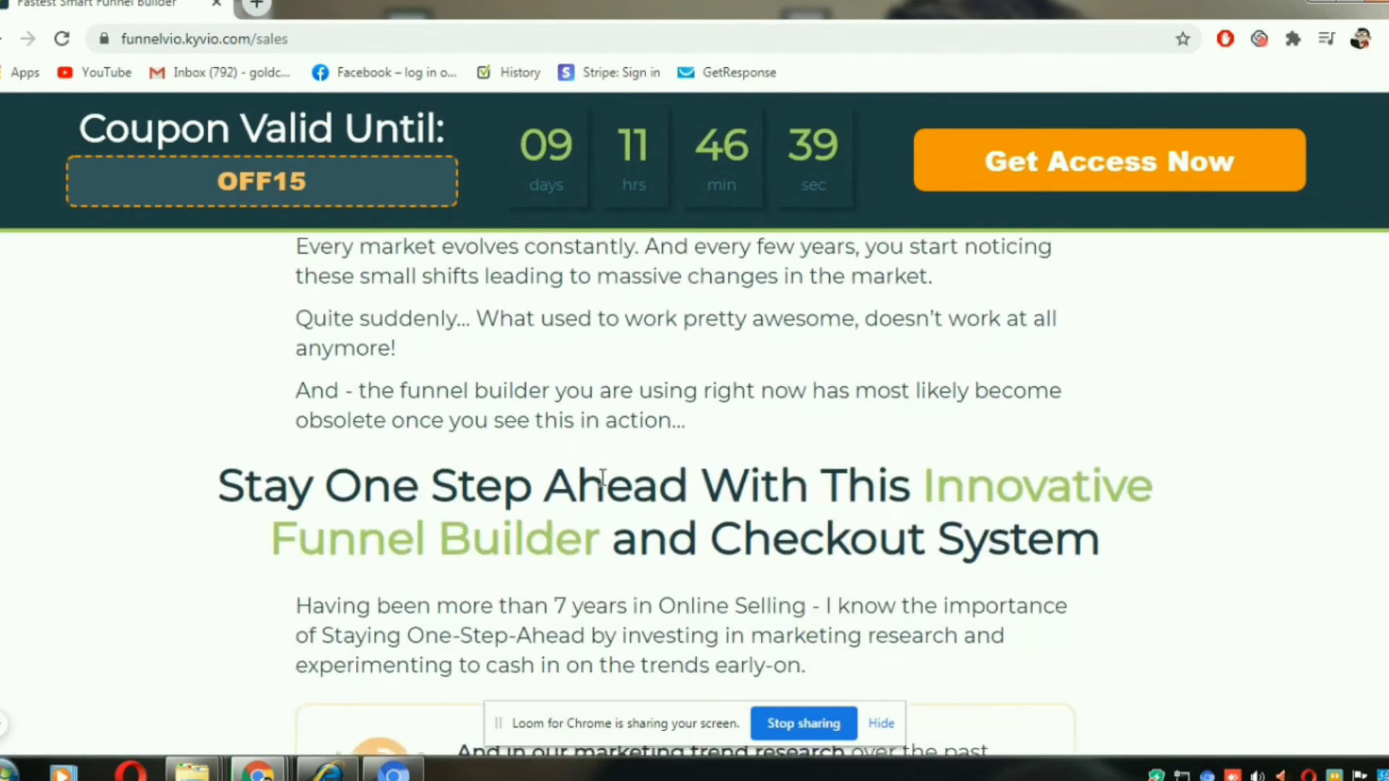
scroll(602, 477, down, 6)
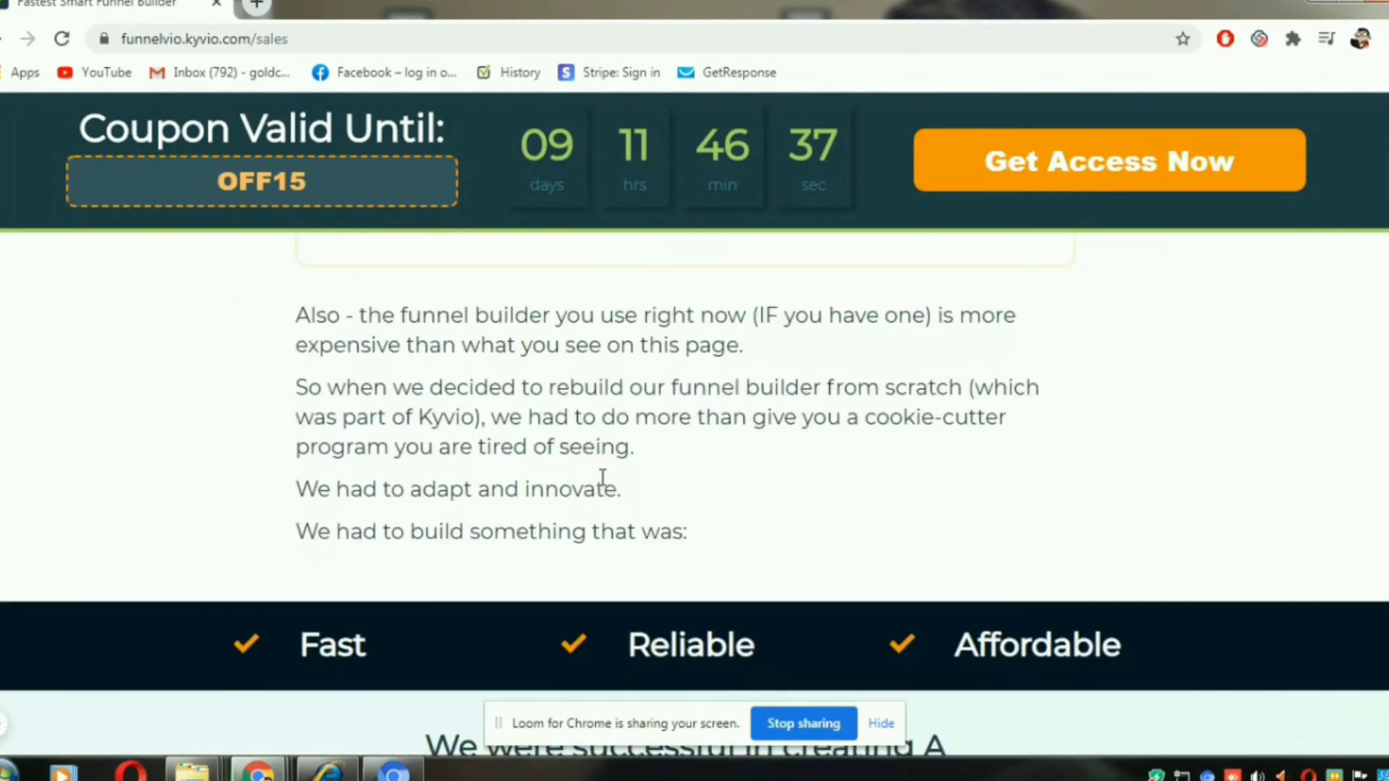
scroll(602, 477, up, 2)
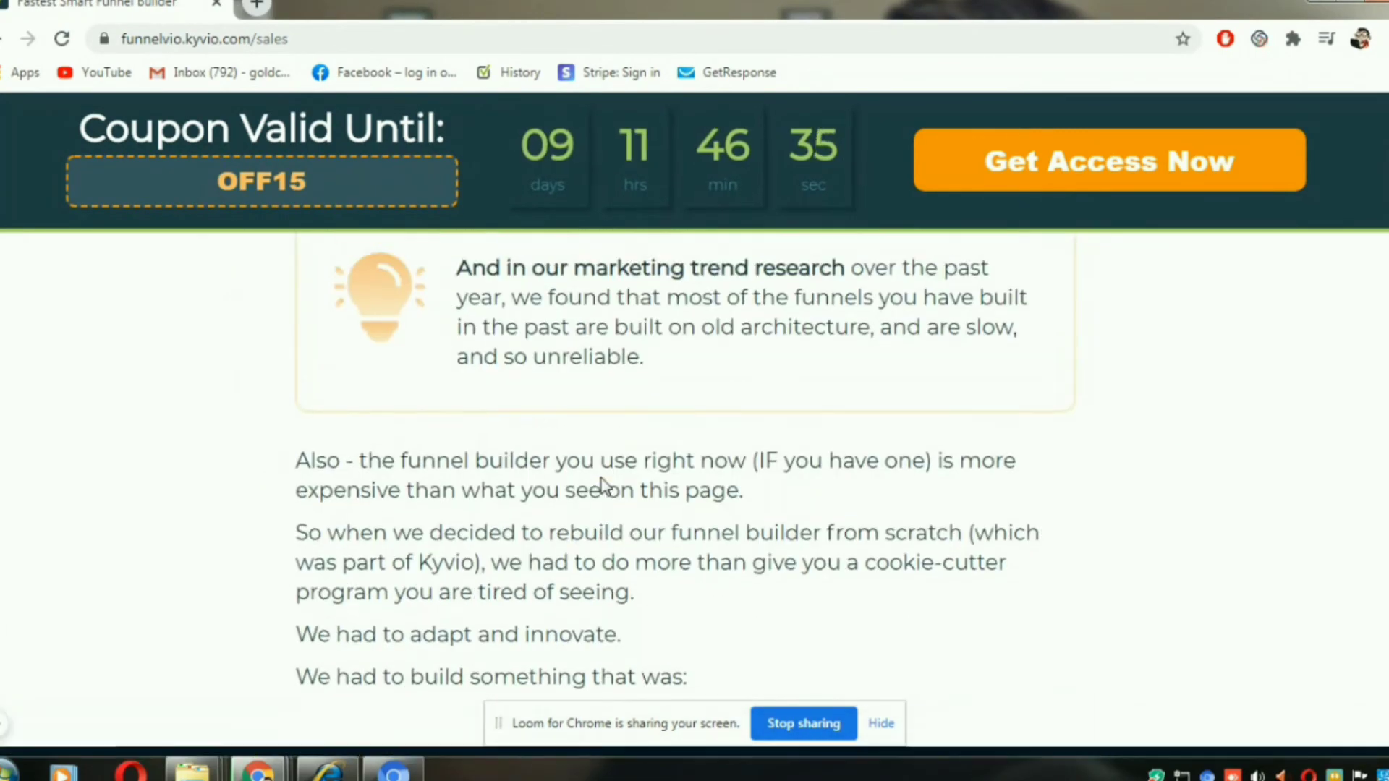
scroll(602, 483, up, 1)
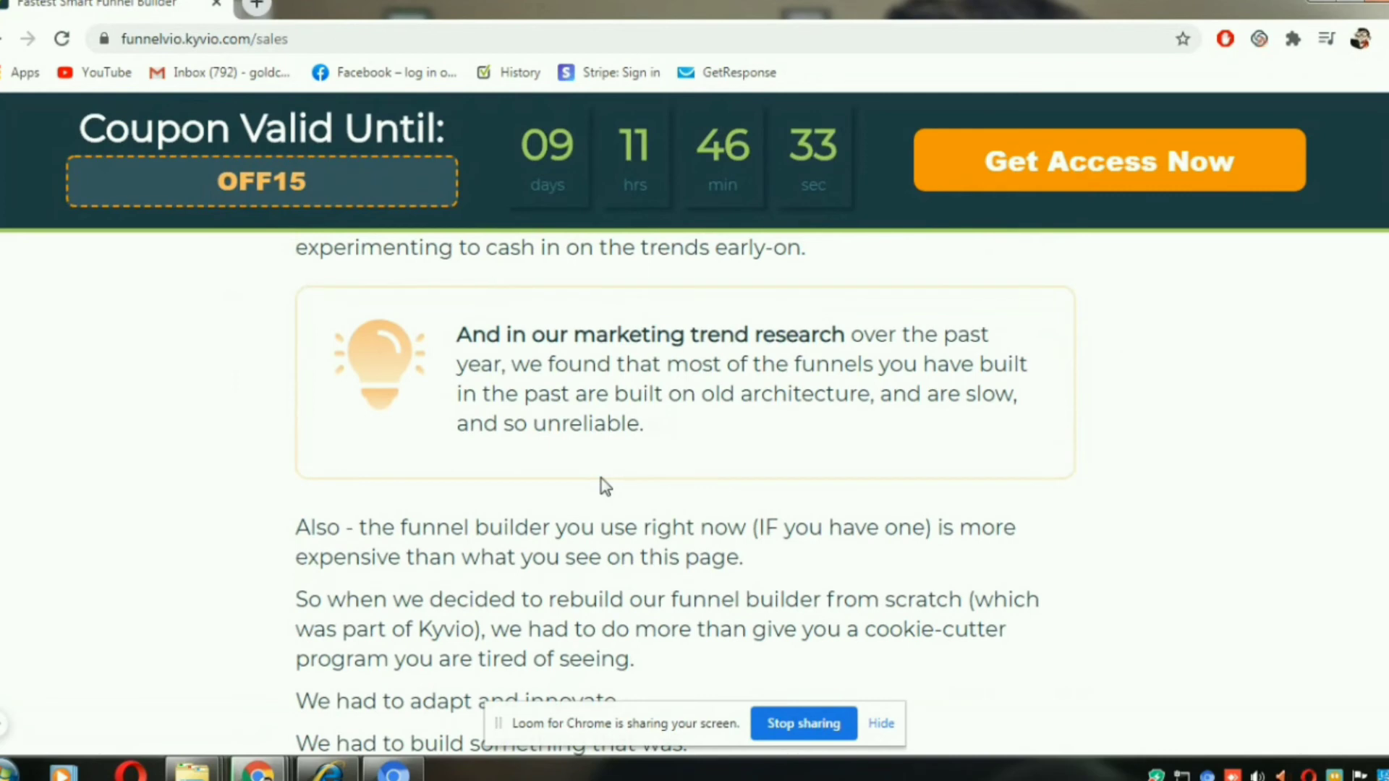
- Read the sales page's SMART Platform benefits and its sections on buying options, trial options and product delivery methods
scroll(601, 479, down, 8)
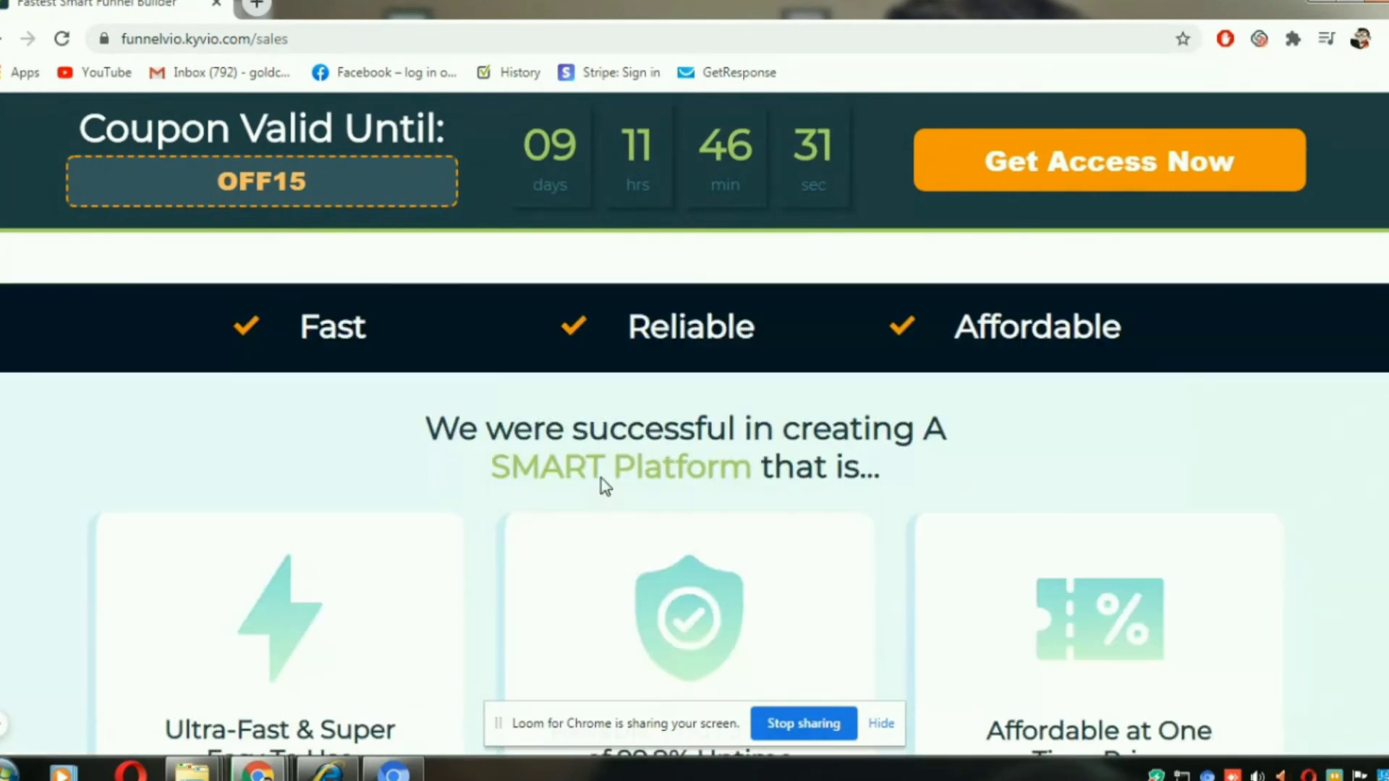
scroll(601, 479, up, 1)
scroll(601, 479, down, 3)
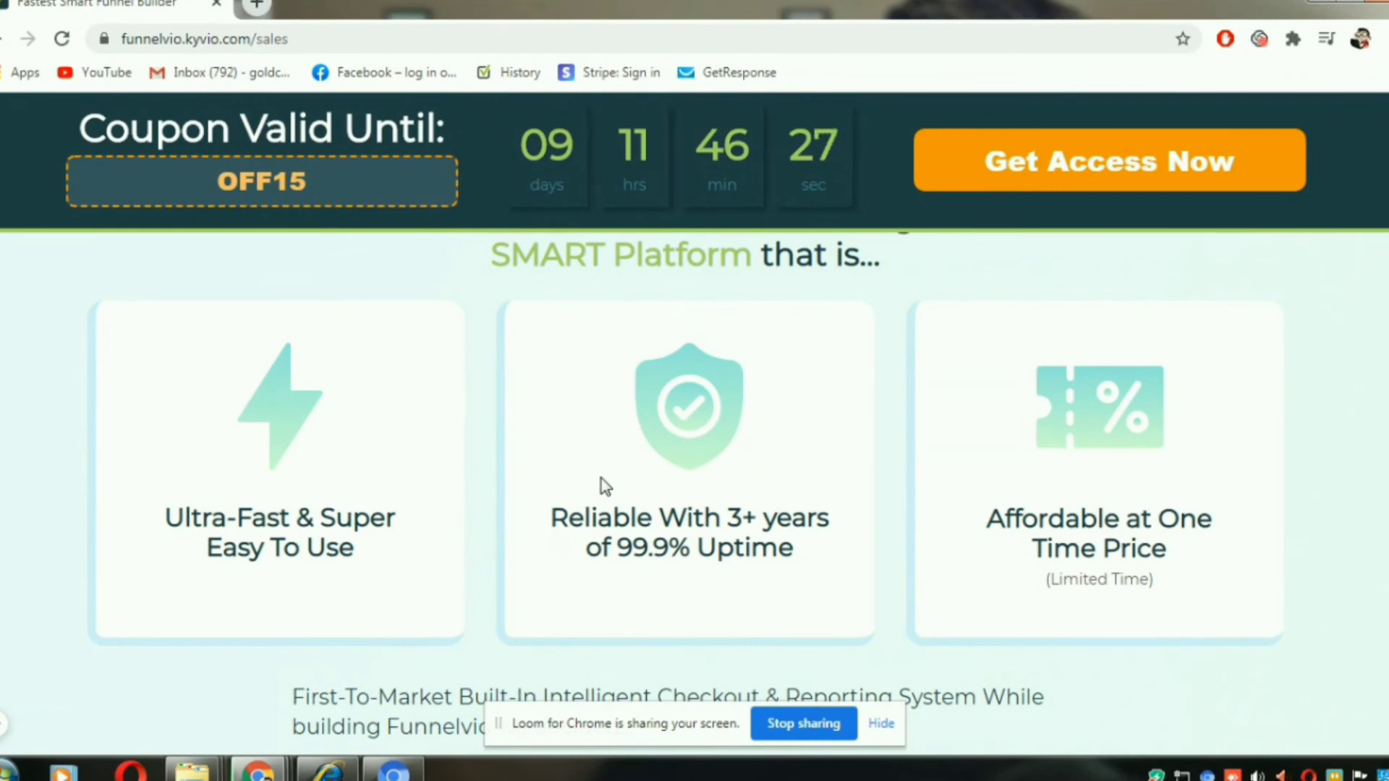
scroll(605, 484, up, 2)
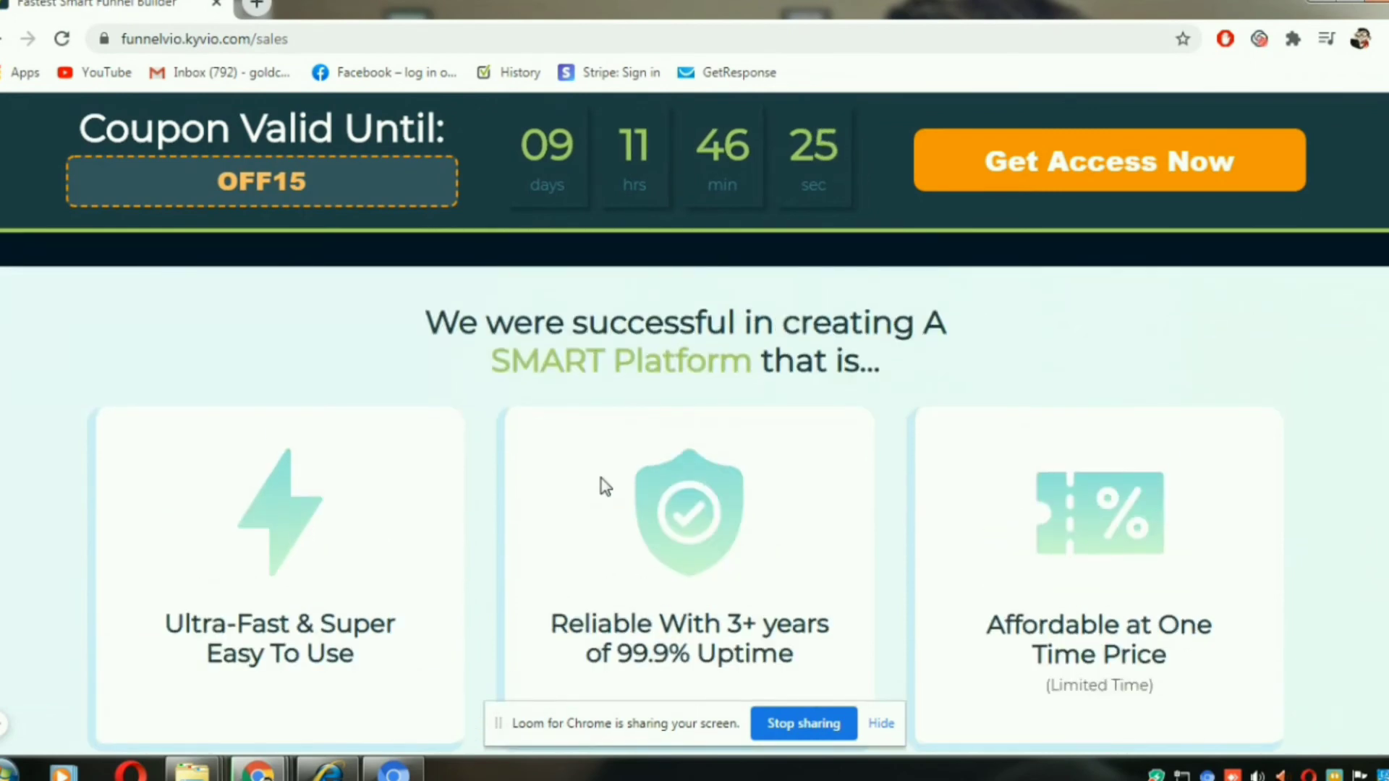
scroll(604, 486, down, 15)
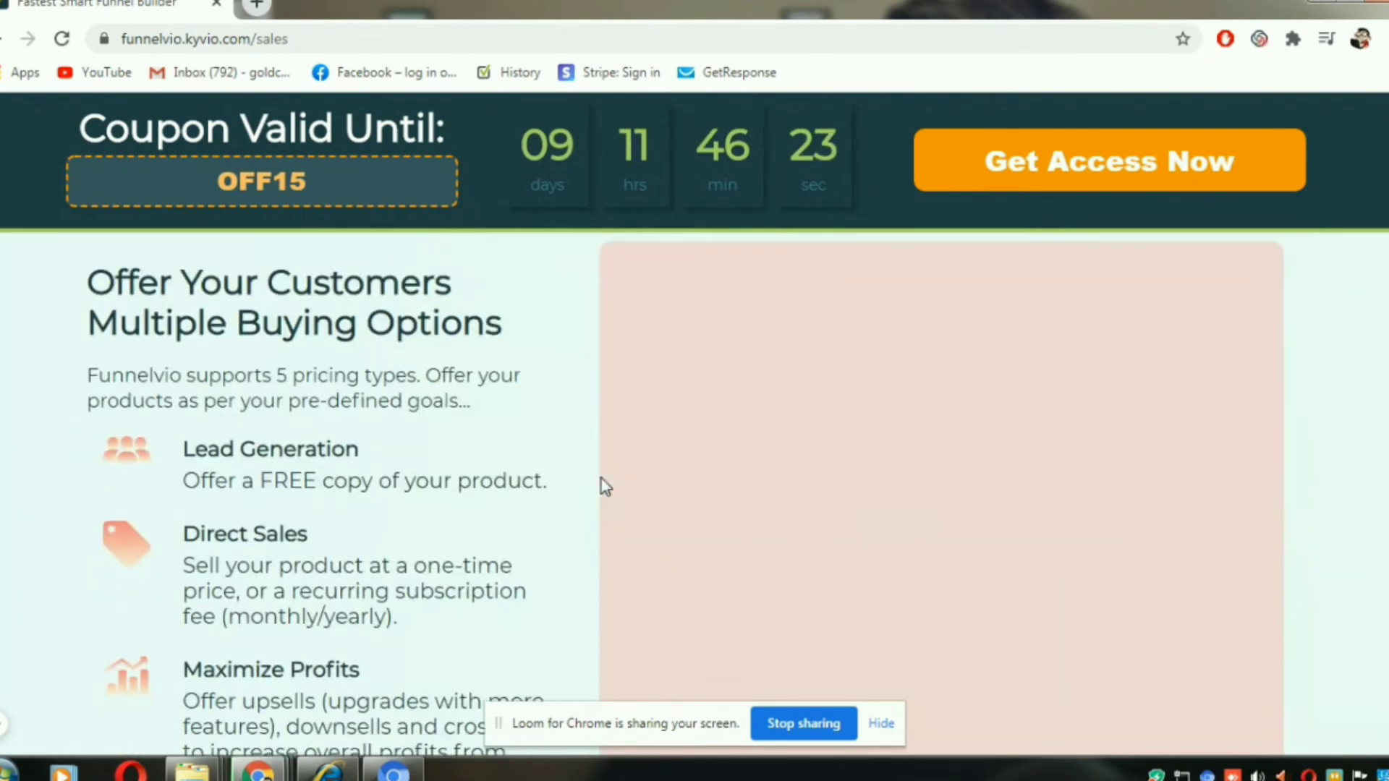
scroll(605, 486, up, 1)
scroll(604, 486, down, 3)
scroll(604, 486, up, 2)
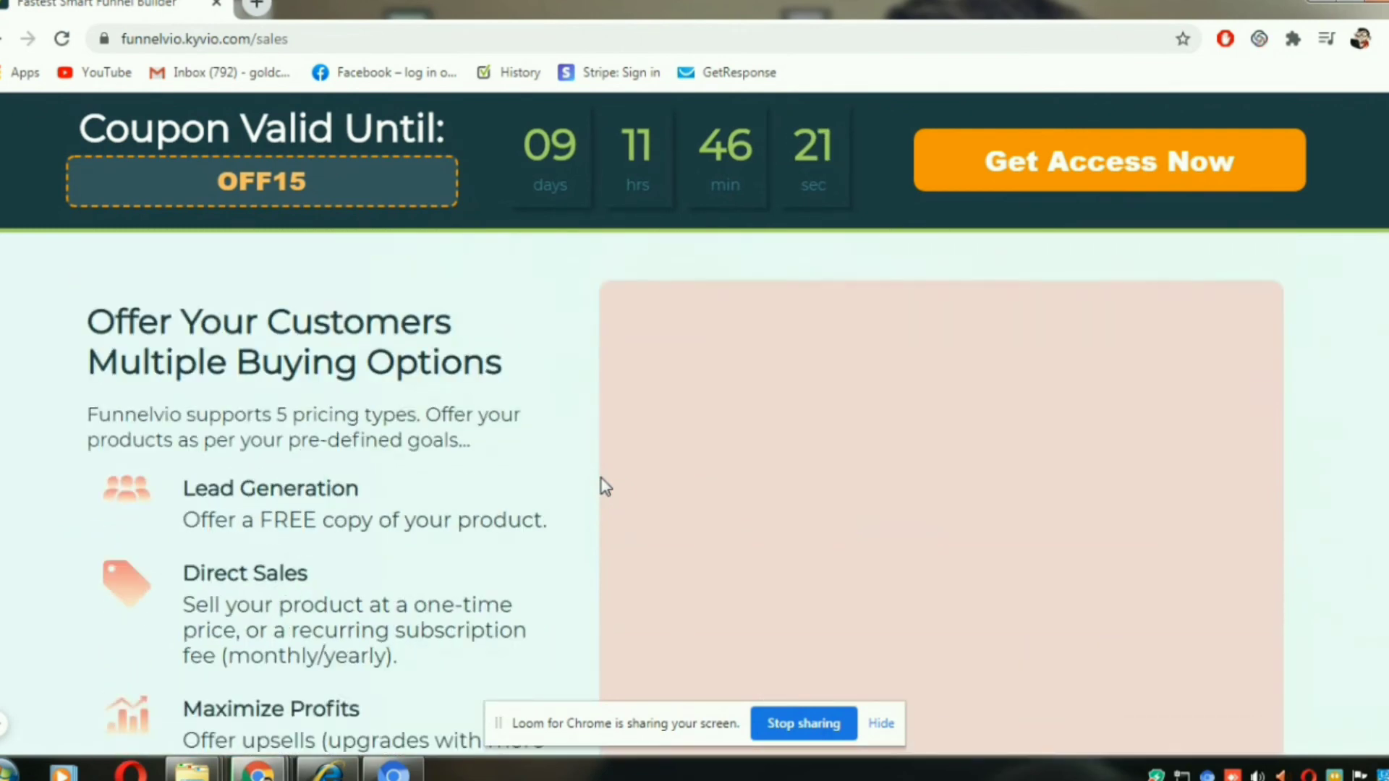
scroll(604, 486, up, 1)
scroll(604, 486, down, 8)
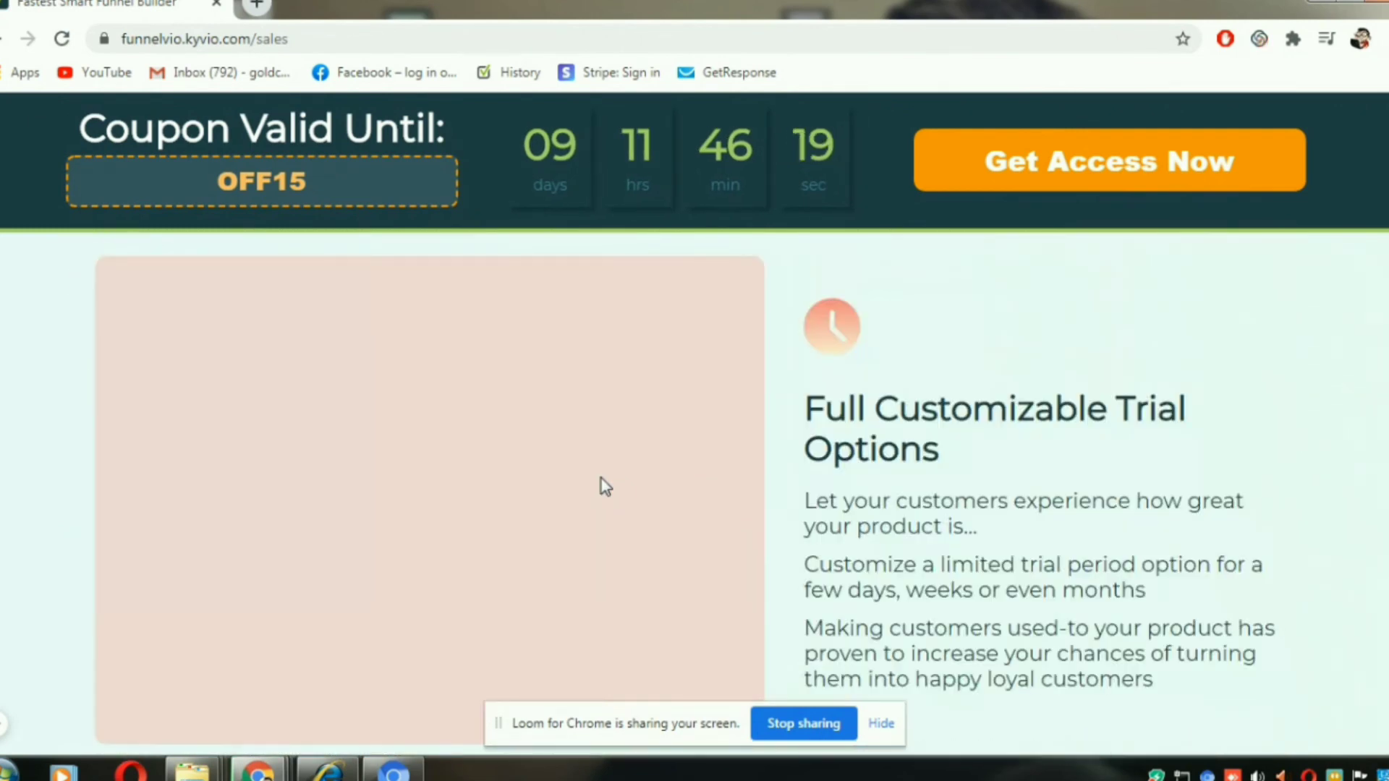
scroll(605, 486, down, 15)
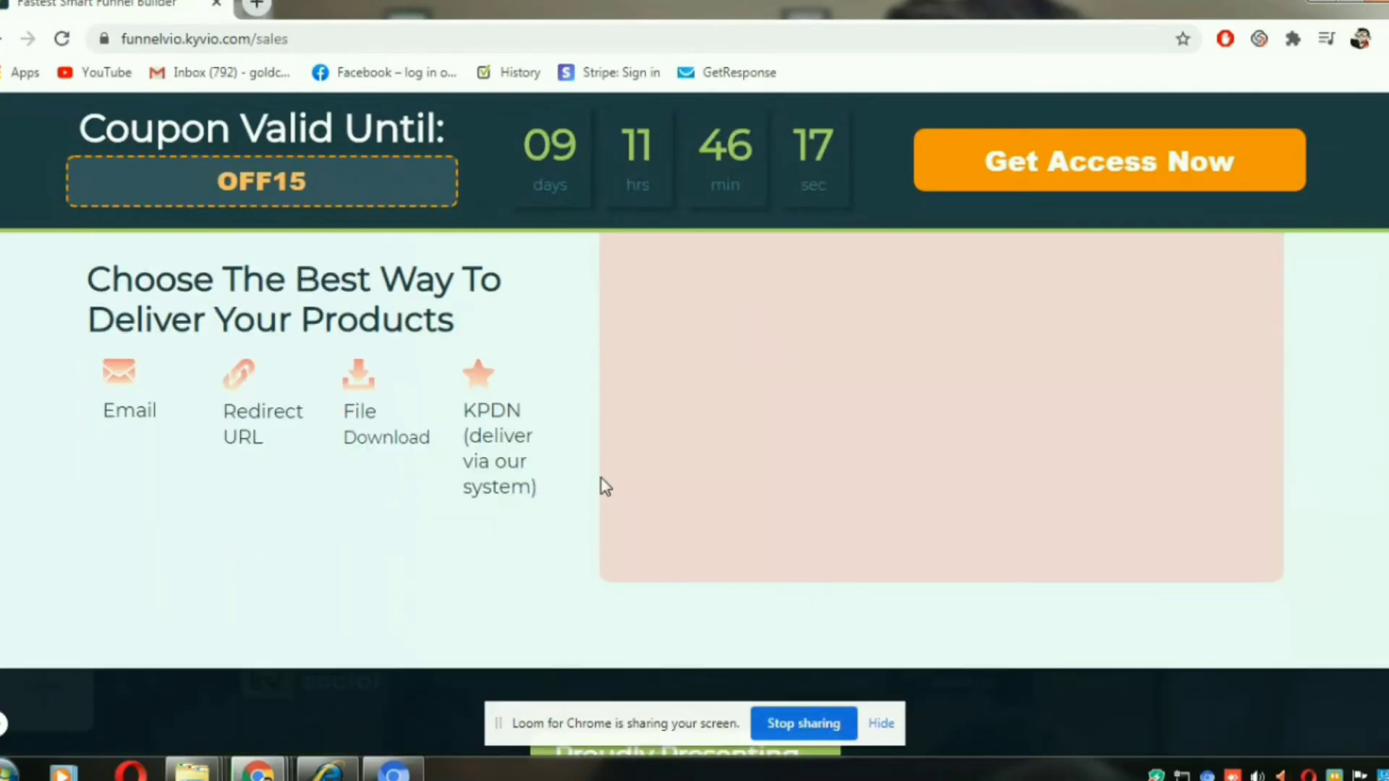
- Review the Funnelvio product presentation, its feature checklist and the "Built to Perfection" benefit cards
scroll(605, 486, down, 7)
scroll(604, 486, up, 1)
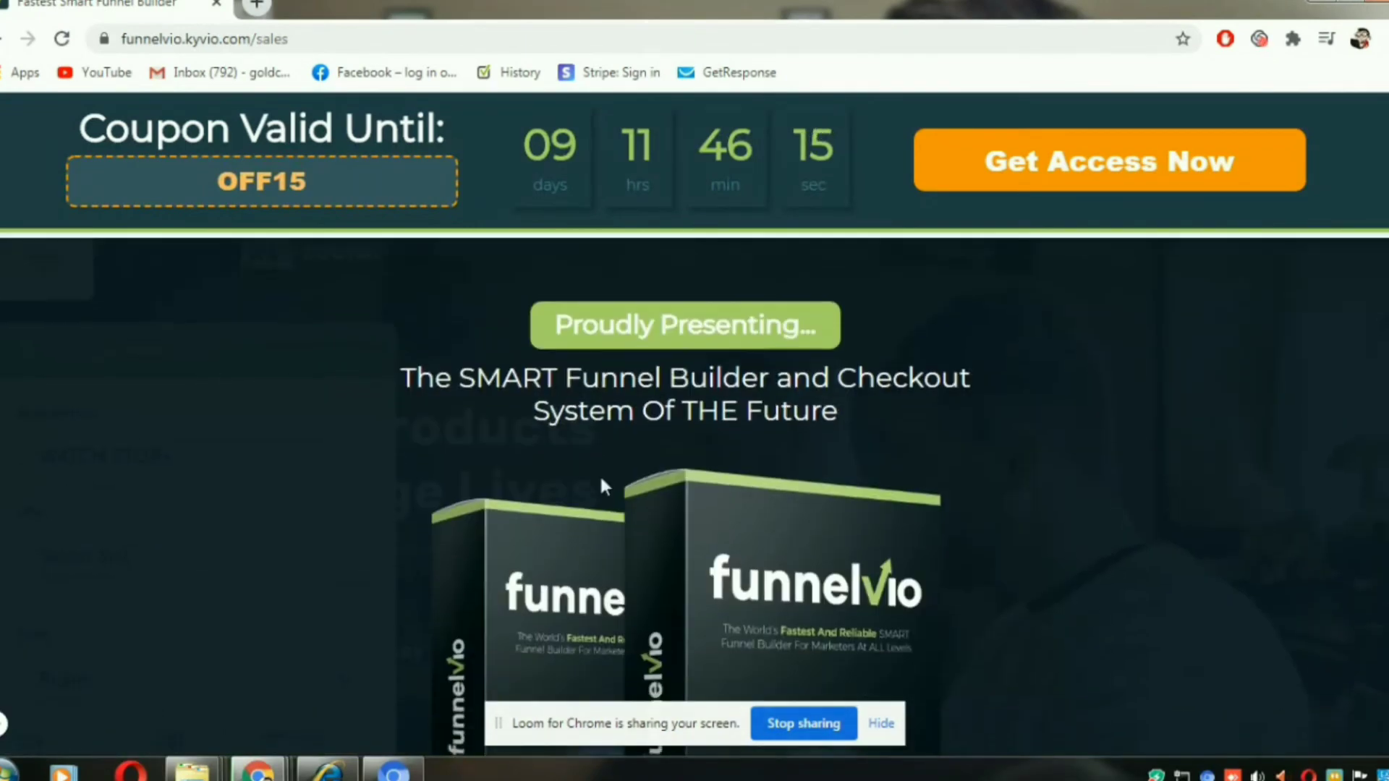
scroll(603, 480, down, 1)
scroll(602, 481, down, 10)
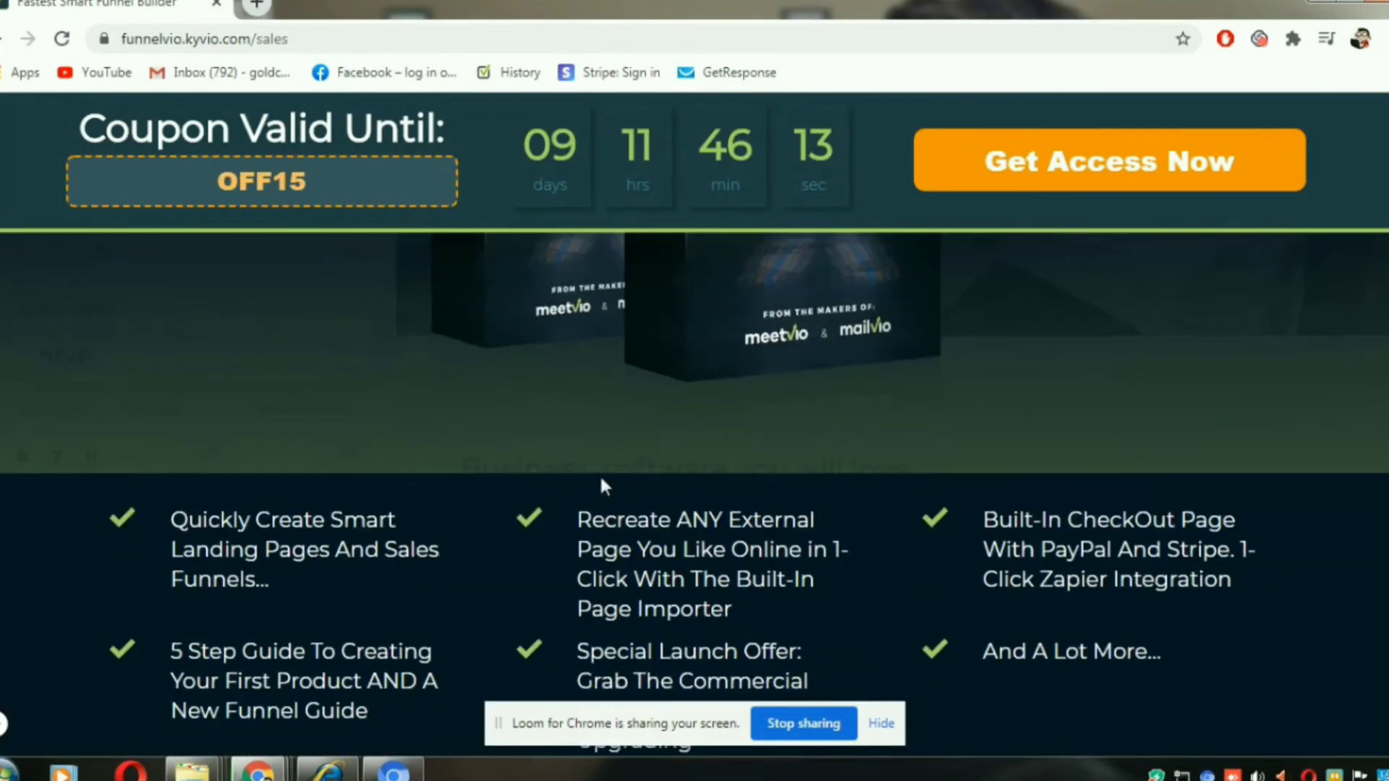
scroll(604, 486, up, 4)
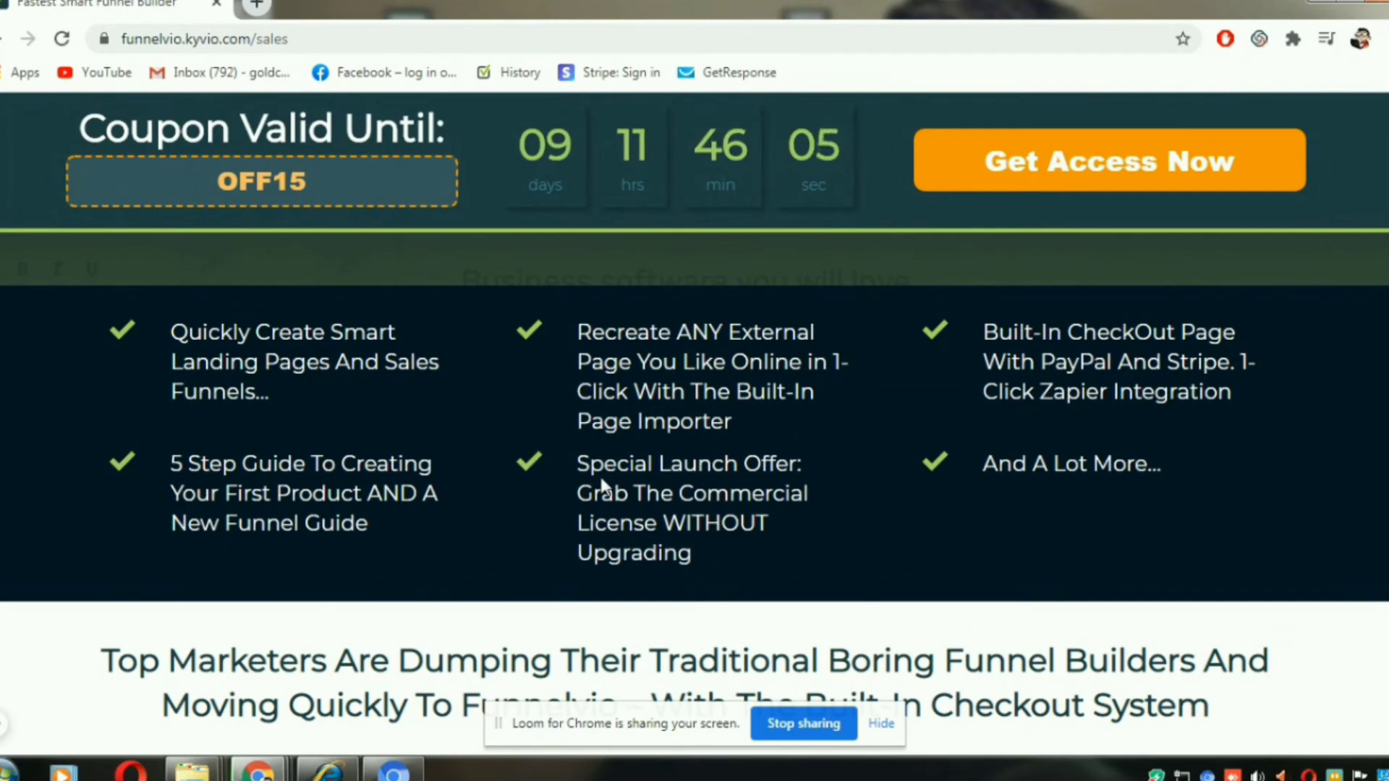
scroll(602, 483, down, 8)
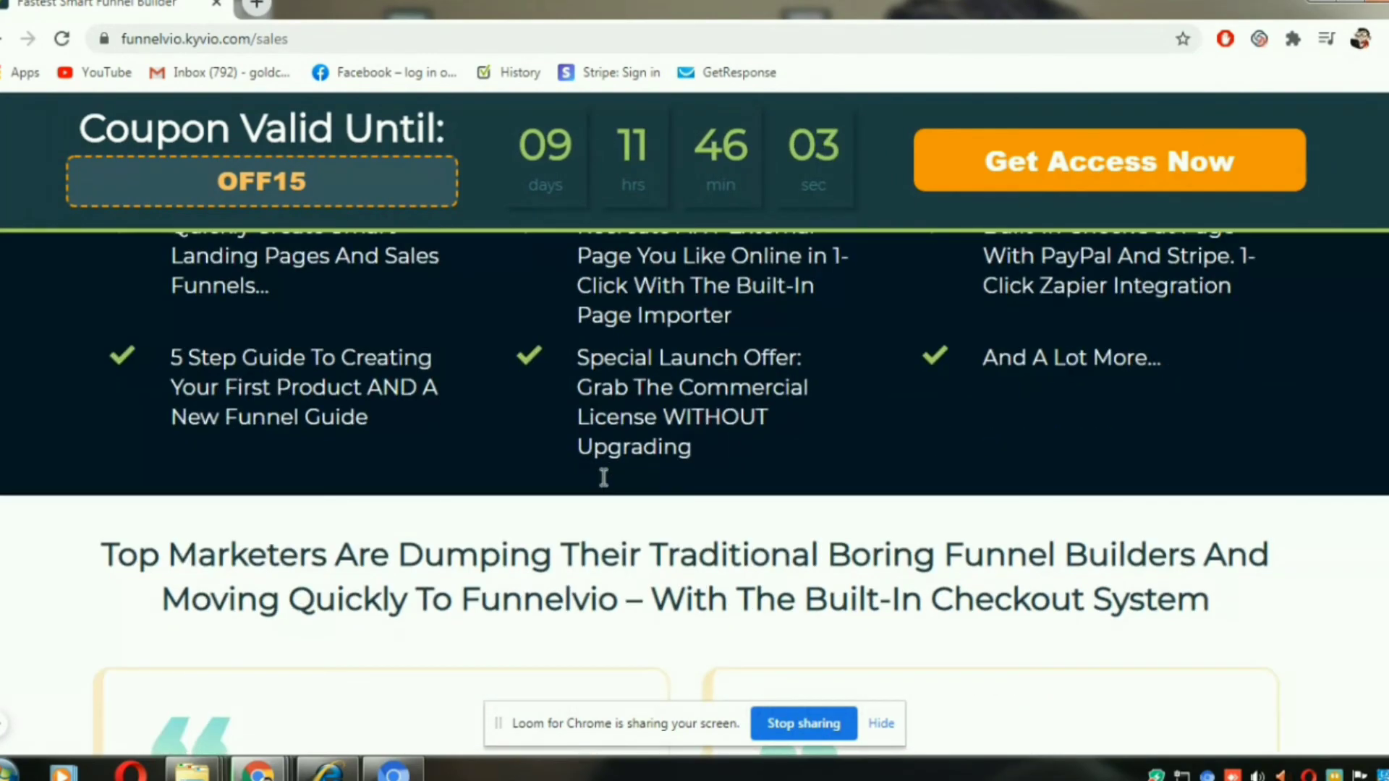
scroll(606, 486, down, 15)
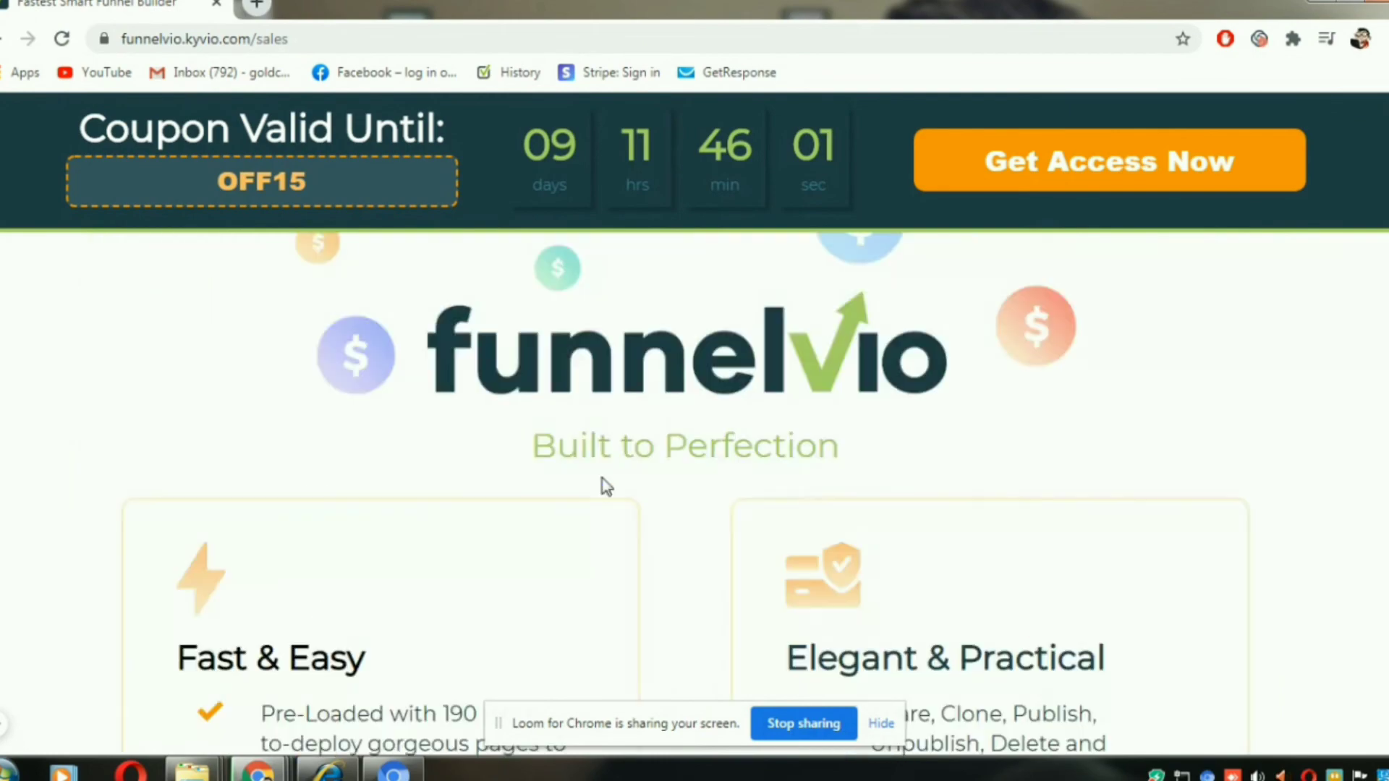
scroll(606, 486, down, 6)
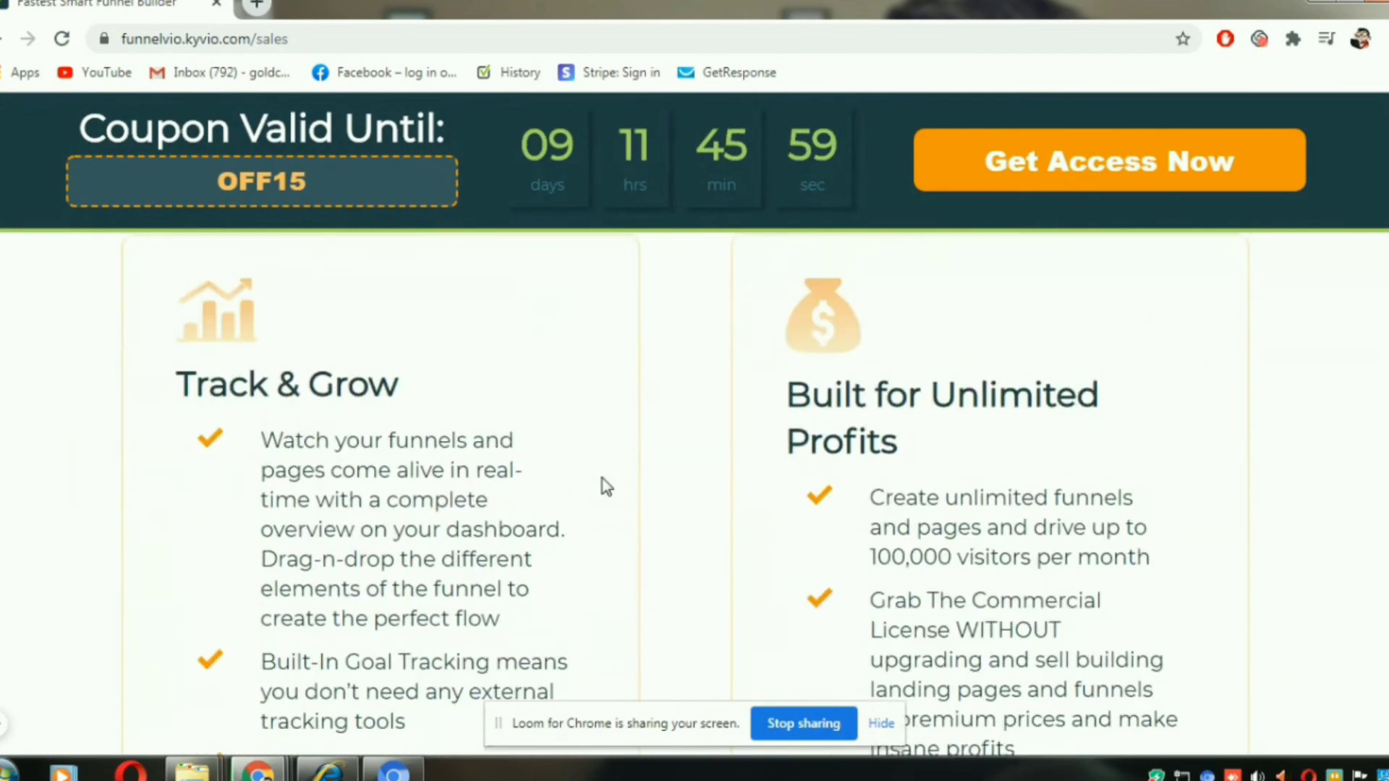
- Look over the sample pages made with Funnelvio and the sections on its page editor and fast-loading funnel pages
scroll(606, 486, down, 15)
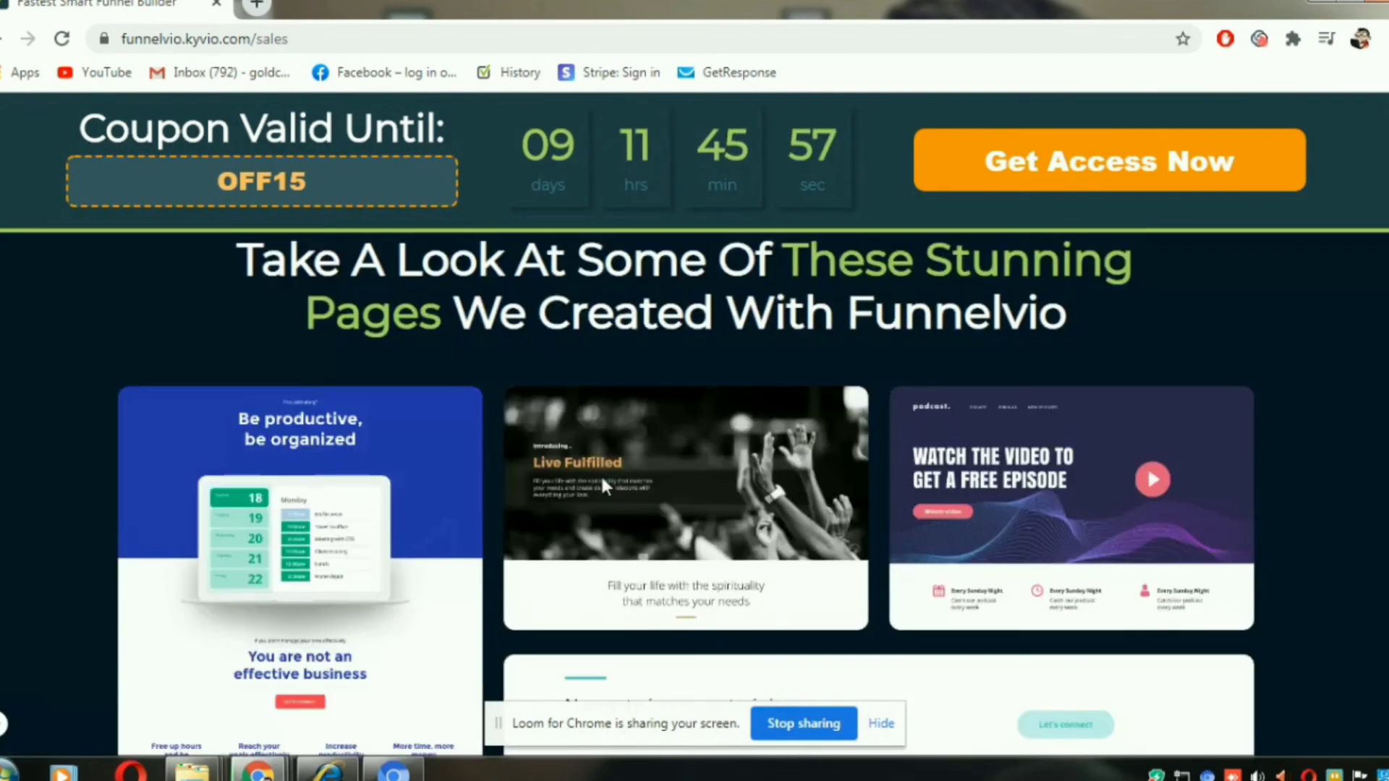
scroll(606, 486, up, 4)
scroll(606, 486, down, 17)
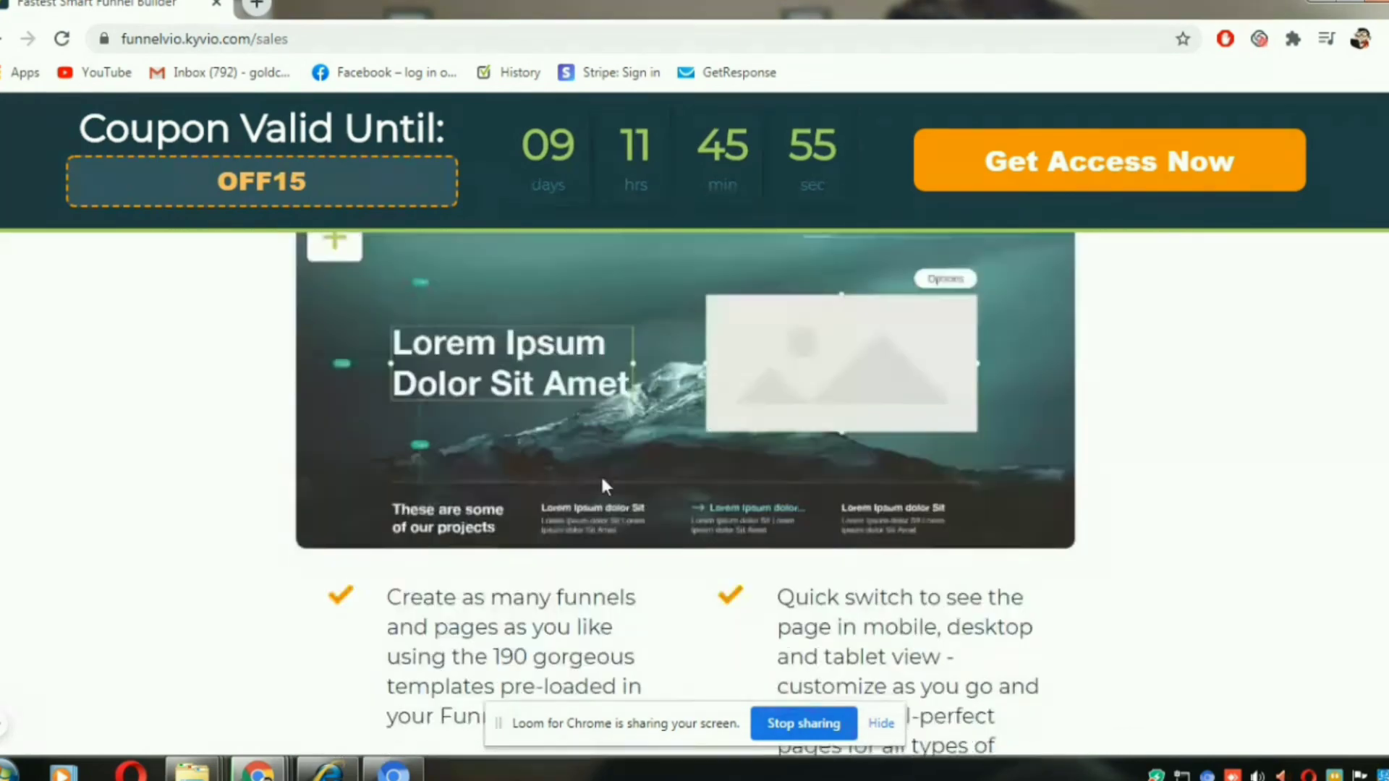
scroll(606, 486, up, 6)
scroll(606, 486, up, 4)
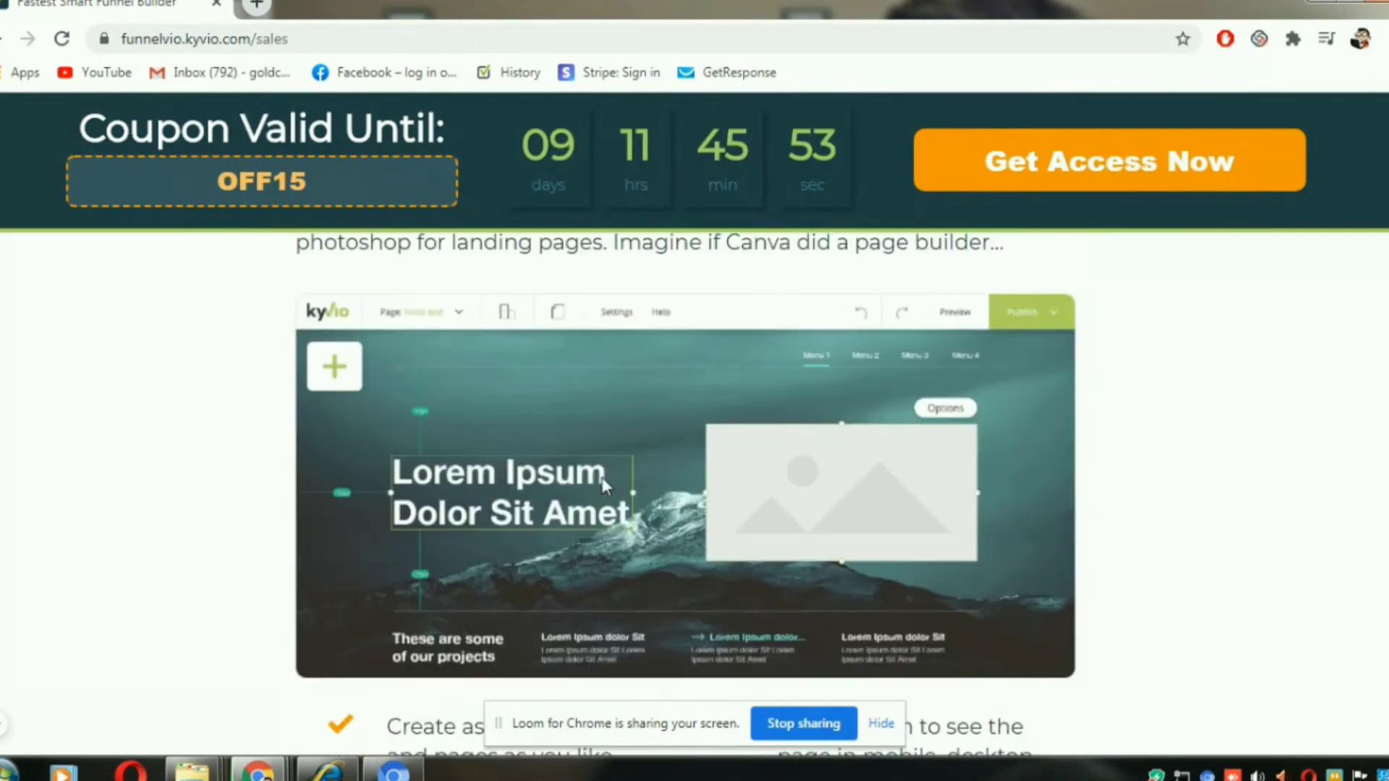
scroll(606, 486, down, 20)
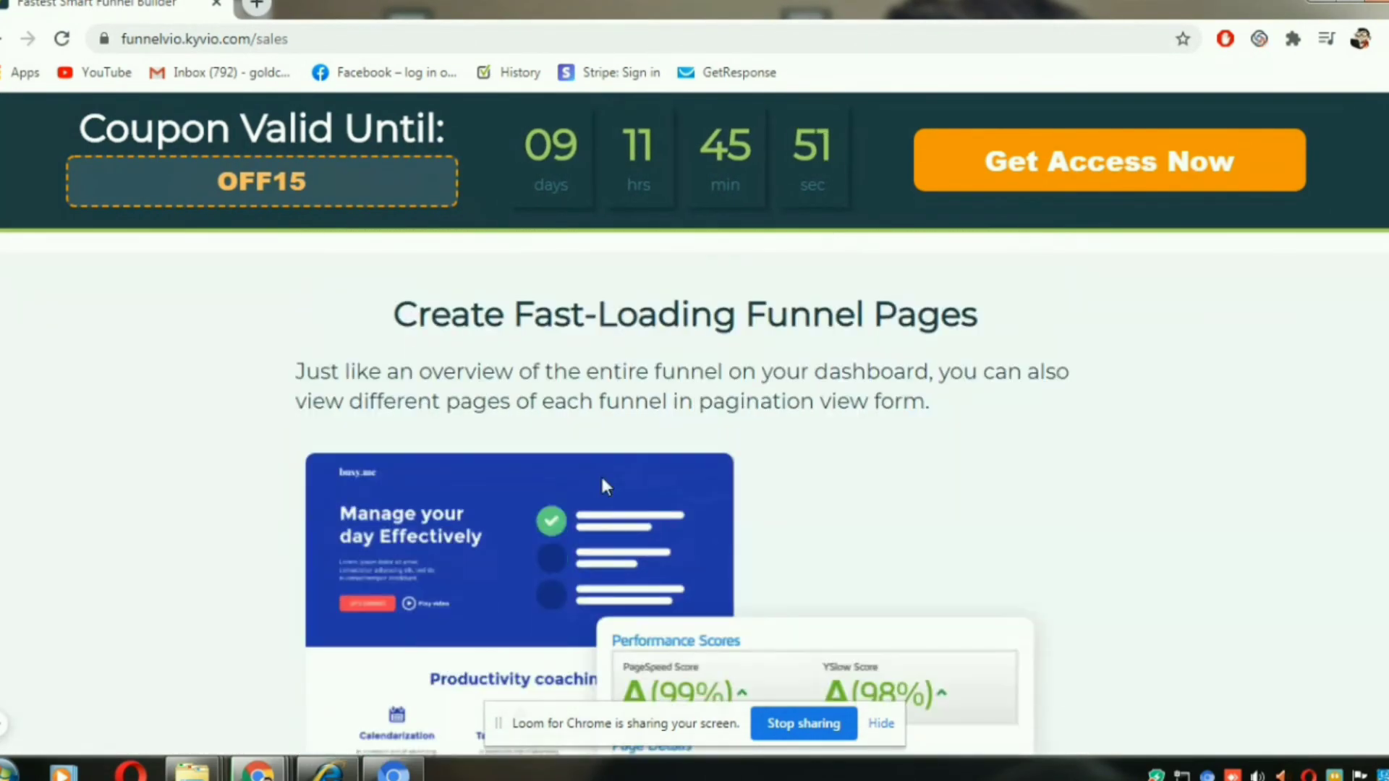
scroll(606, 486, down, 20)
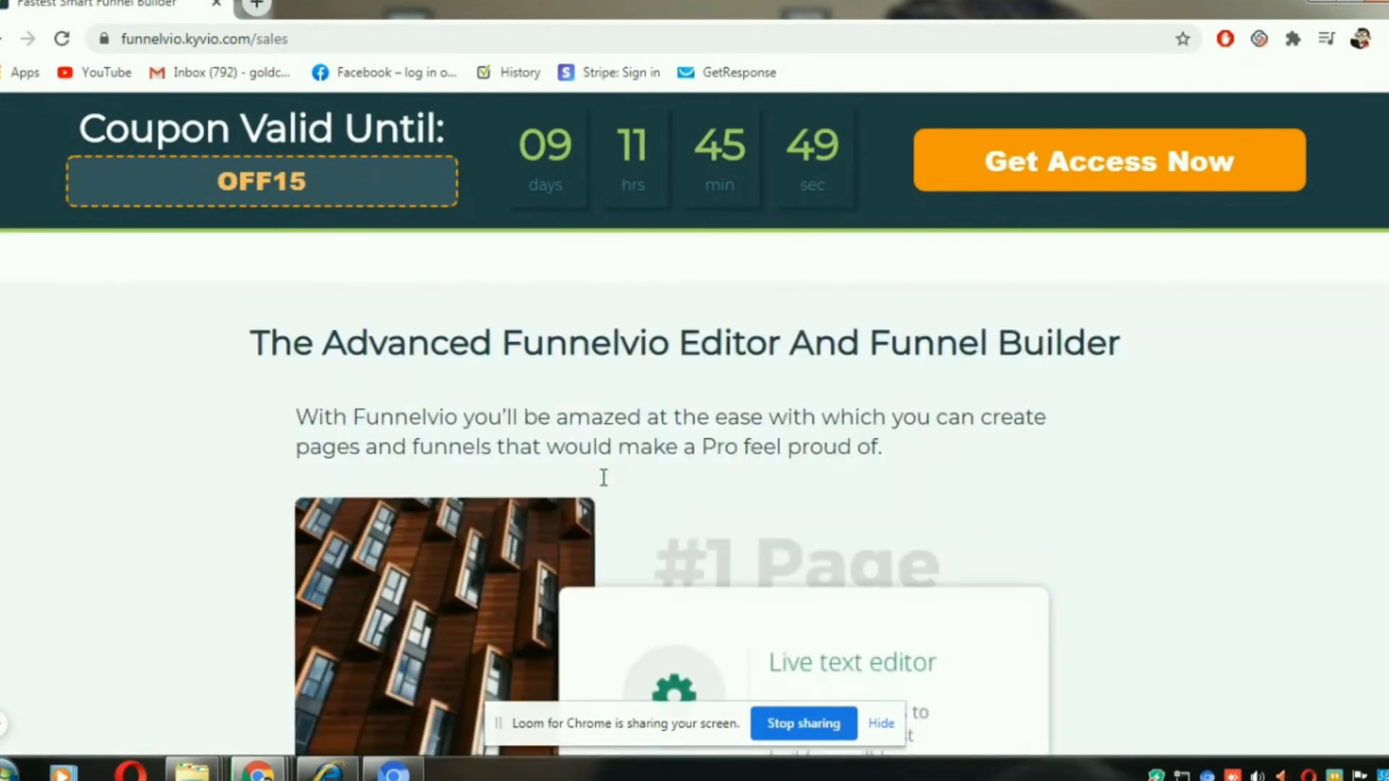
- Examine the multi-language support section and the descriptions of the dashboard, coupon codes and built-in checkout
scroll(604, 481, down, 20)
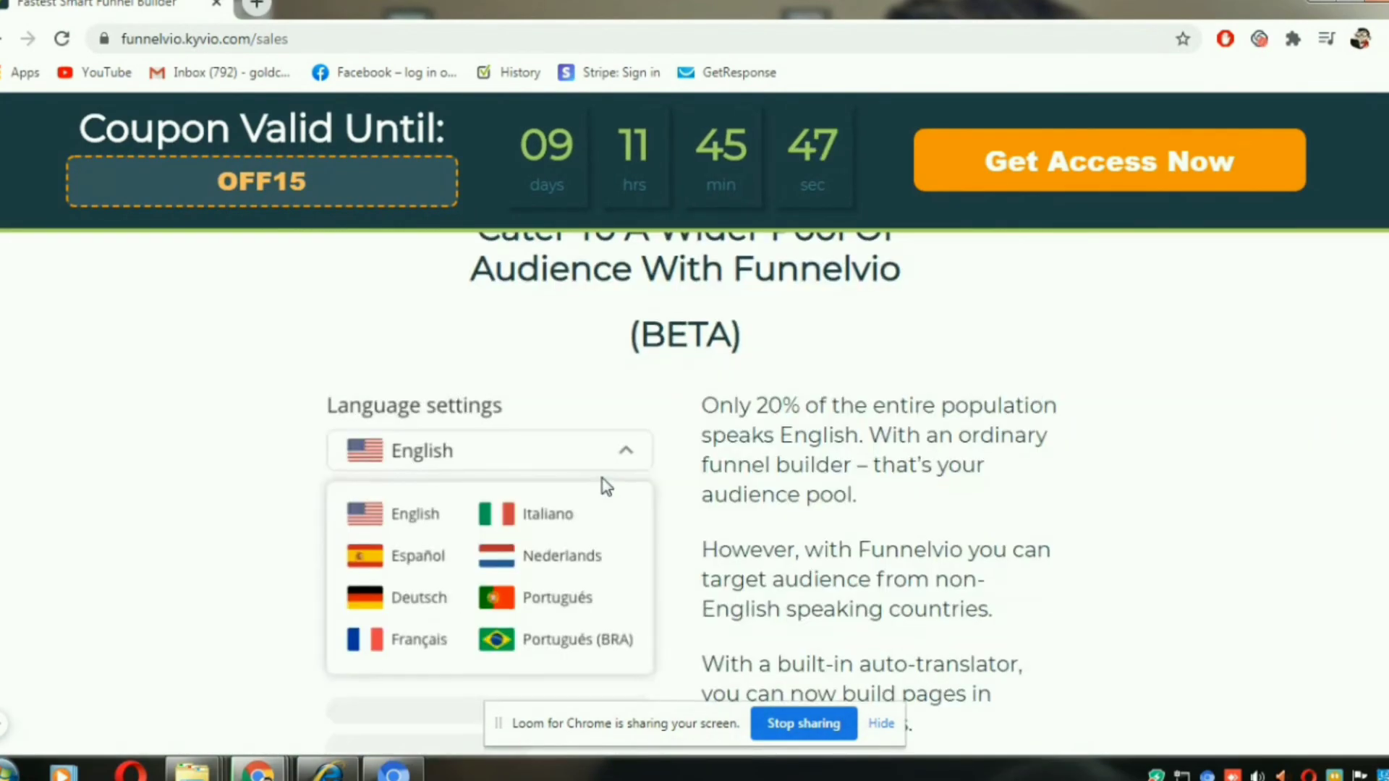
scroll(606, 486, up, 2)
scroll(606, 486, down, 2)
scroll(607, 486, down, 13)
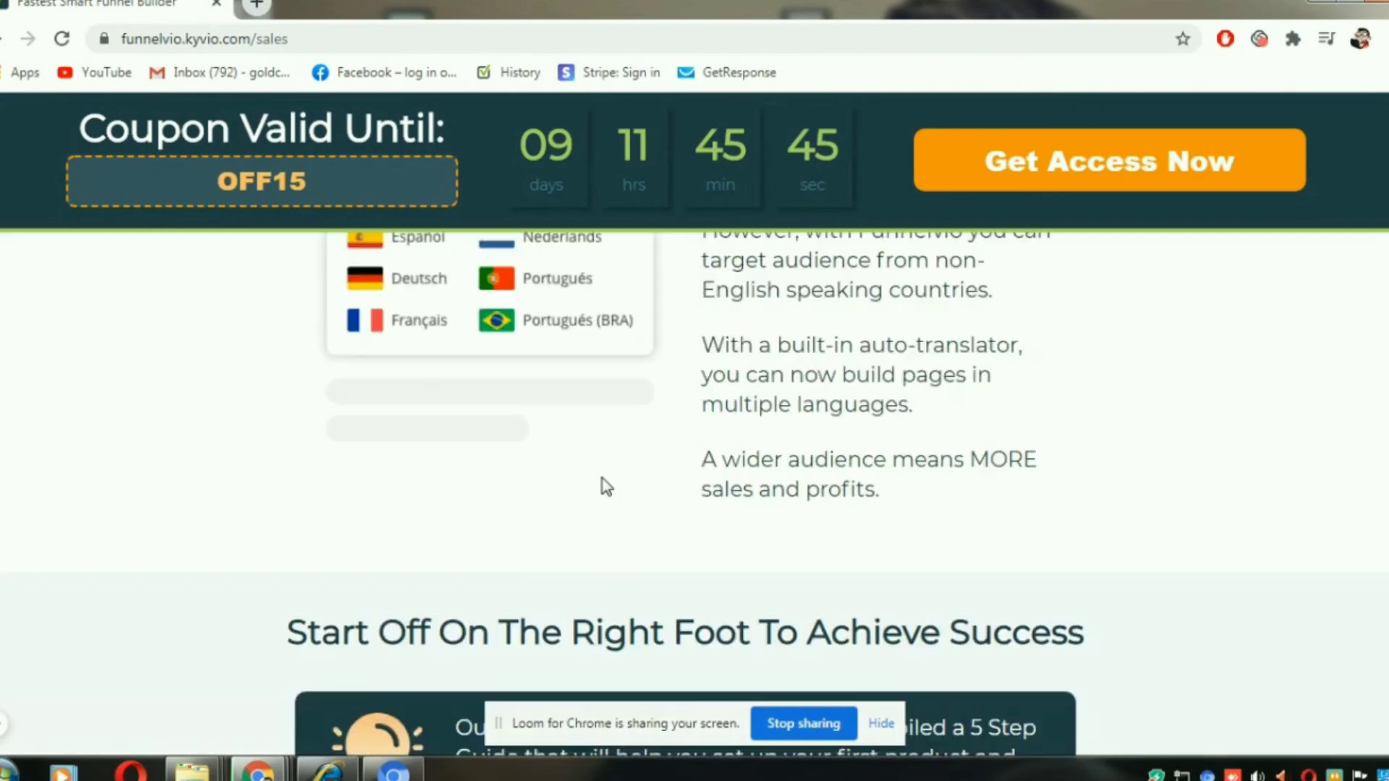
scroll(606, 486, up, 11)
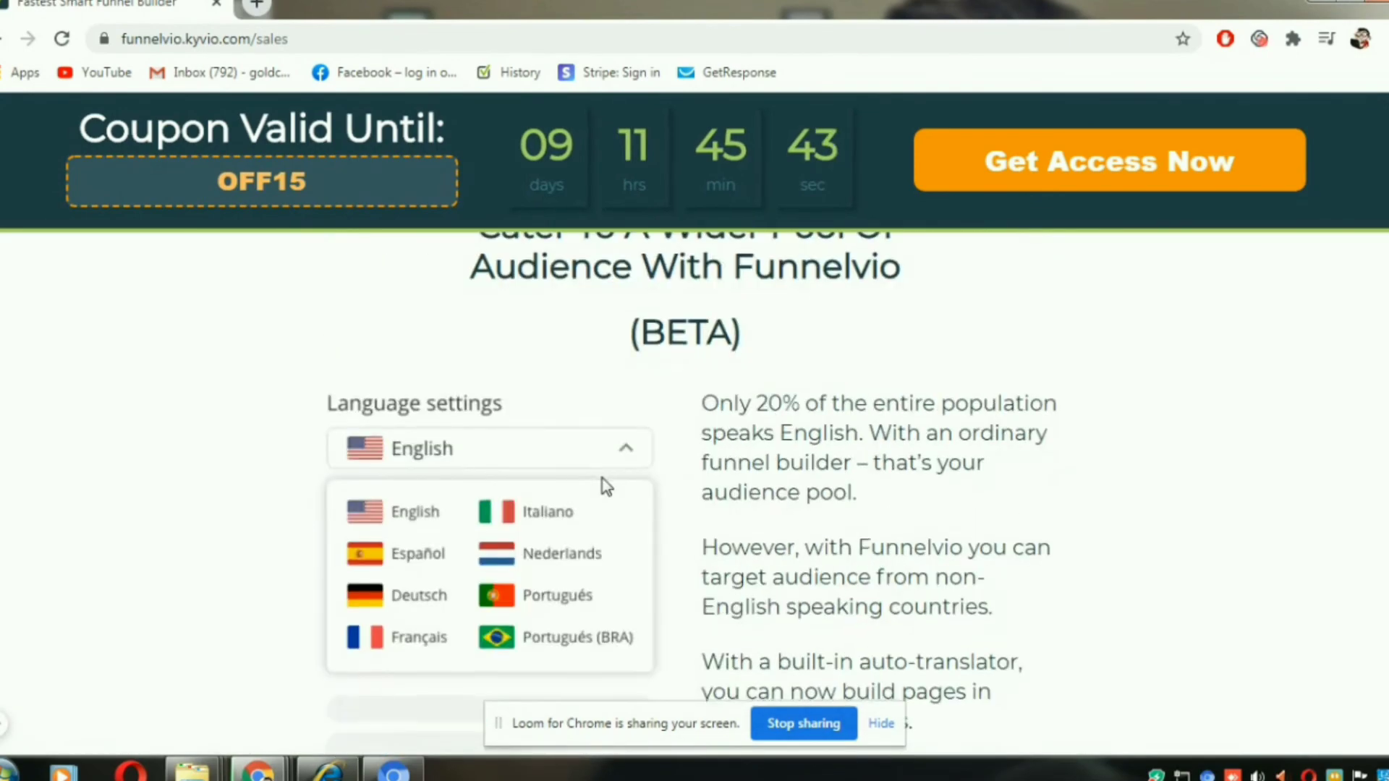
scroll(606, 486, down, 12)
scroll(606, 486, up, 5)
scroll(603, 477, down, 15)
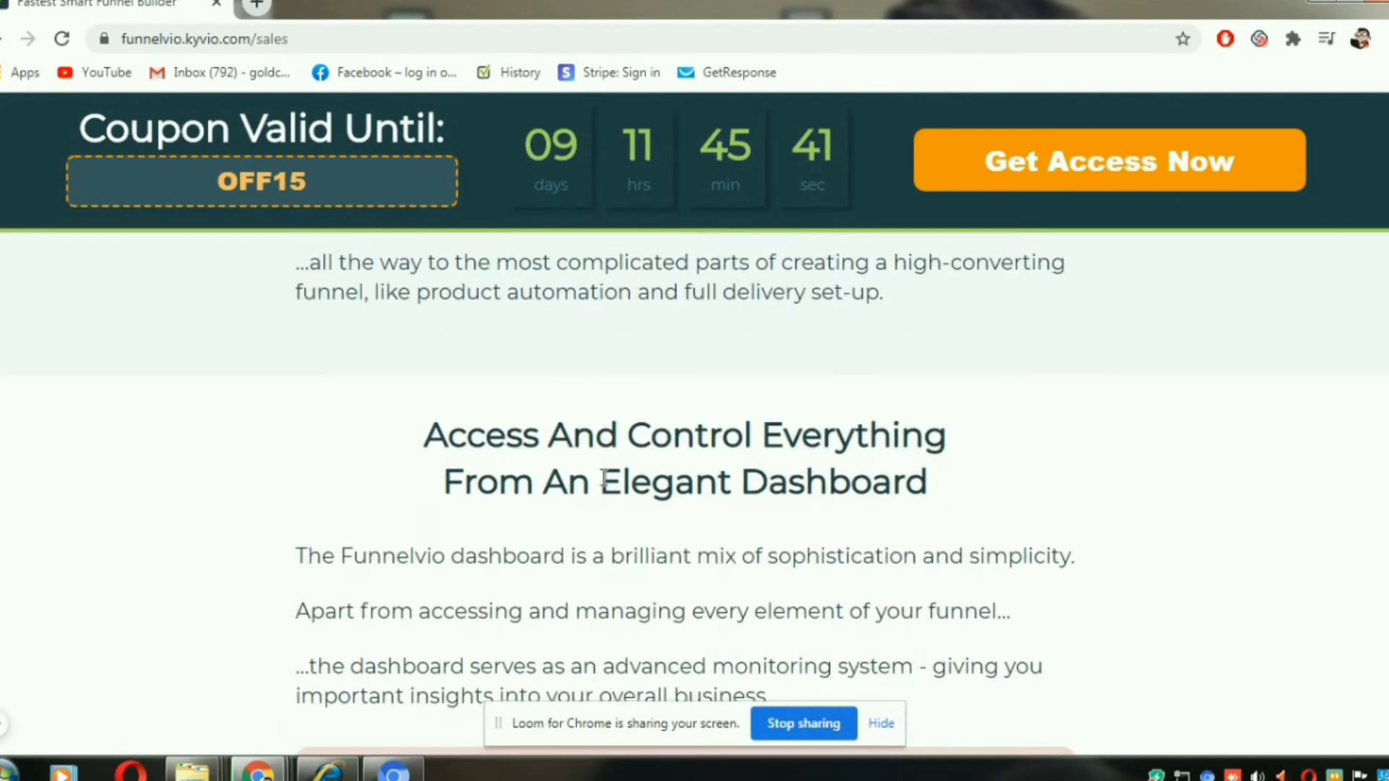
scroll(607, 486, down, 15)
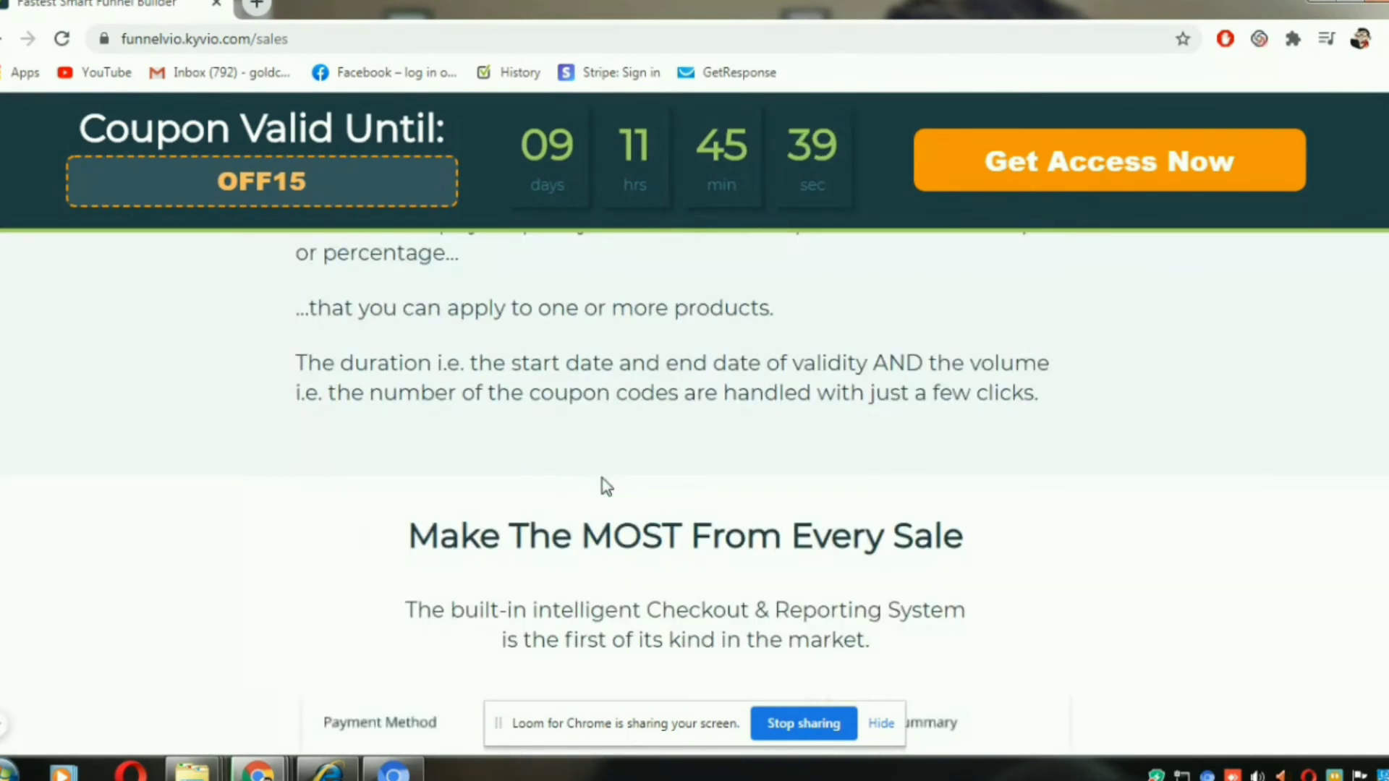
- Review the social and business app integrations, the demo video section and the commercial license income pitch
scroll(606, 486, down, 8)
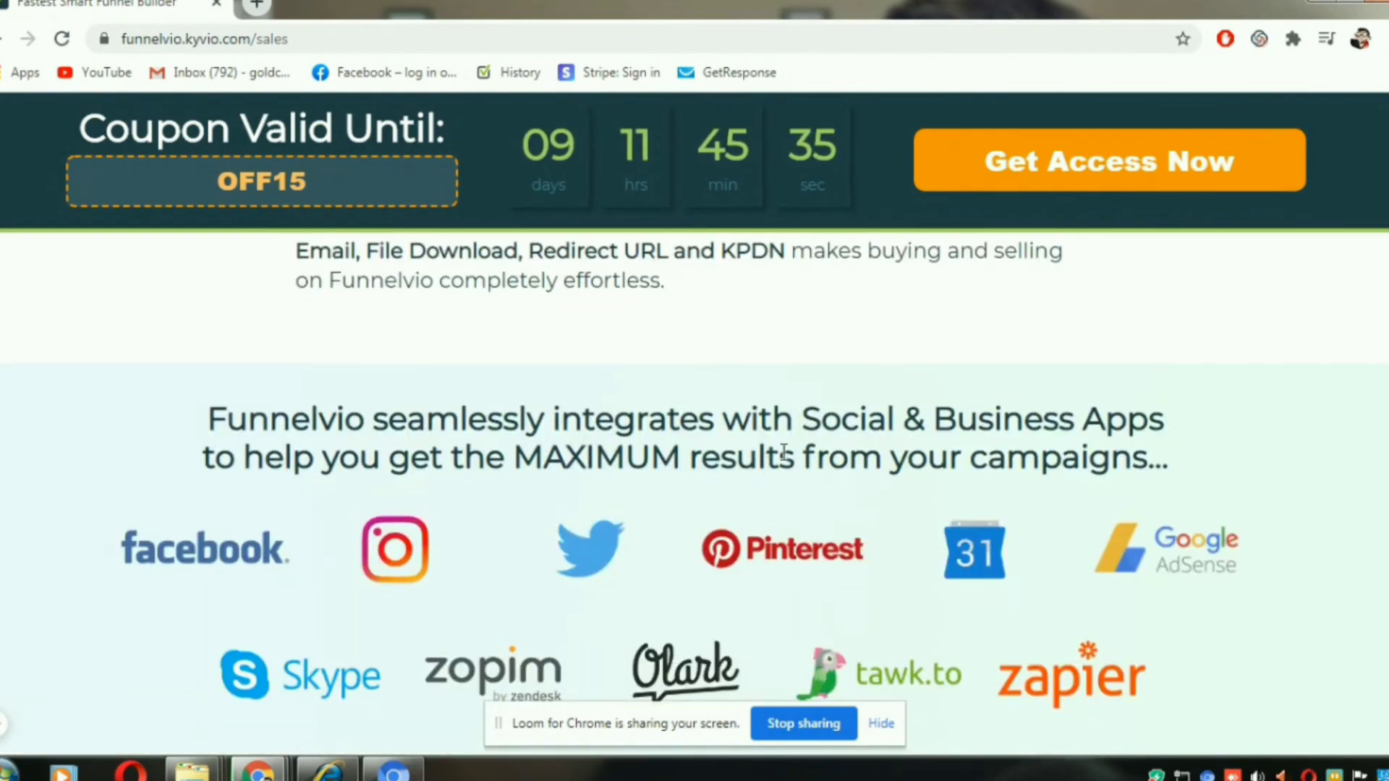
scroll(749, 463, down, 2)
scroll(723, 463, down, 4)
scroll(694, 462, up, 1)
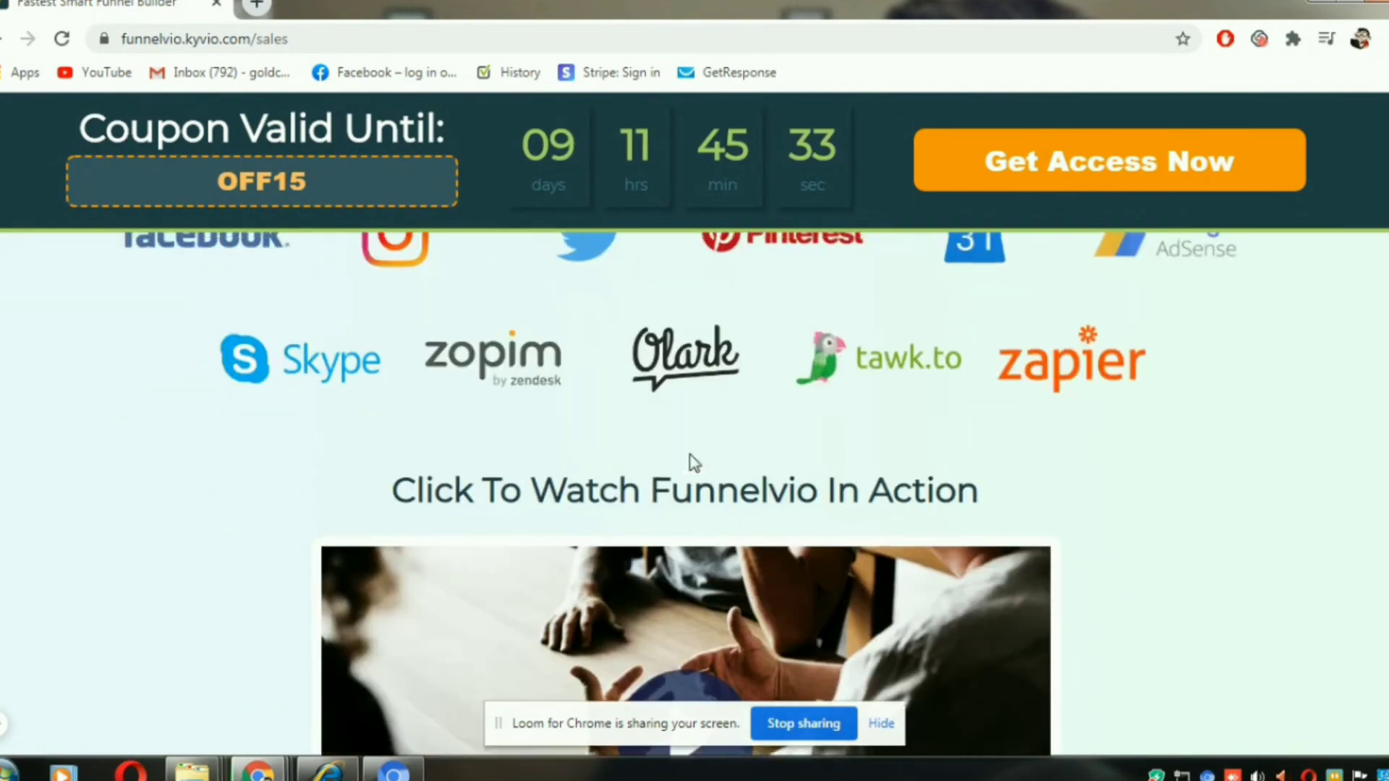
scroll(695, 460, down, 4)
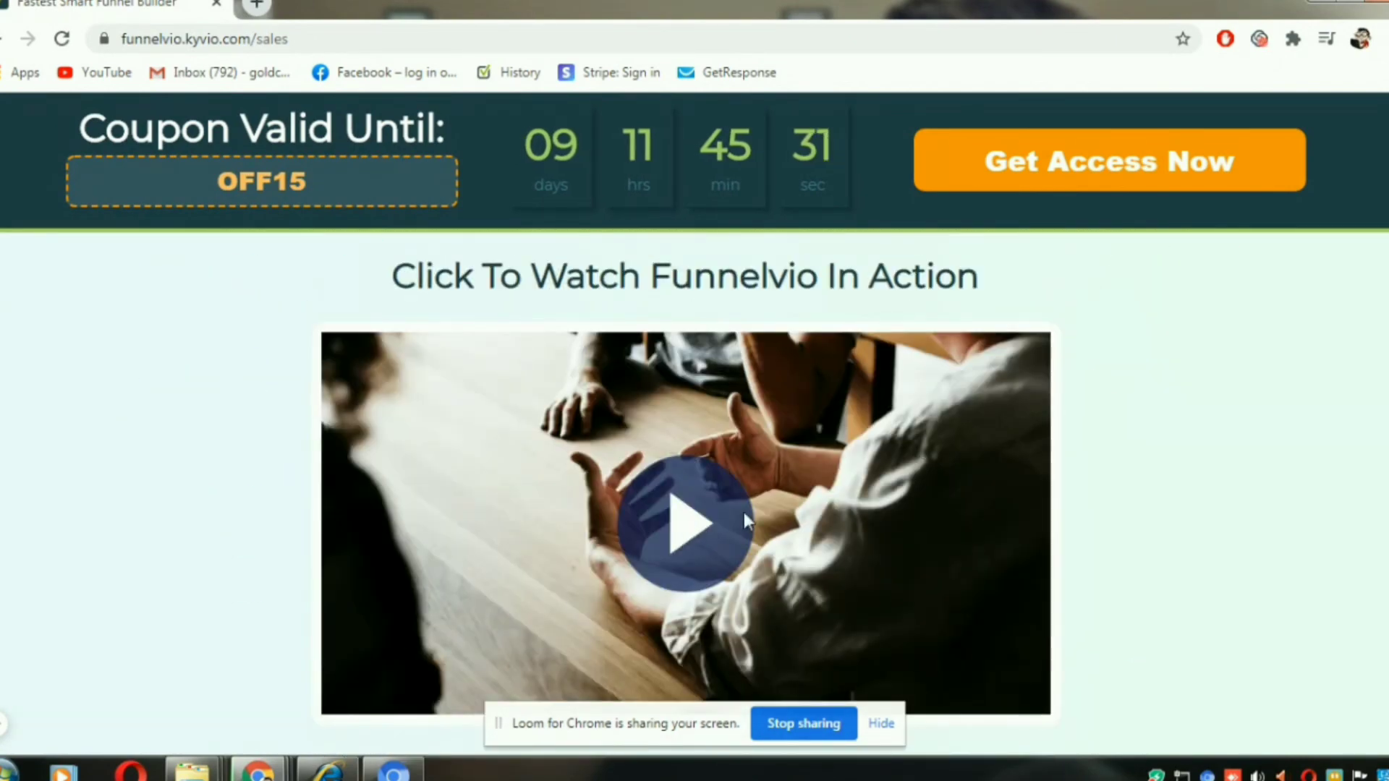
scroll(683, 528, down, 3)
scroll(676, 454, up, 1)
scroll(694, 433, down, 3)
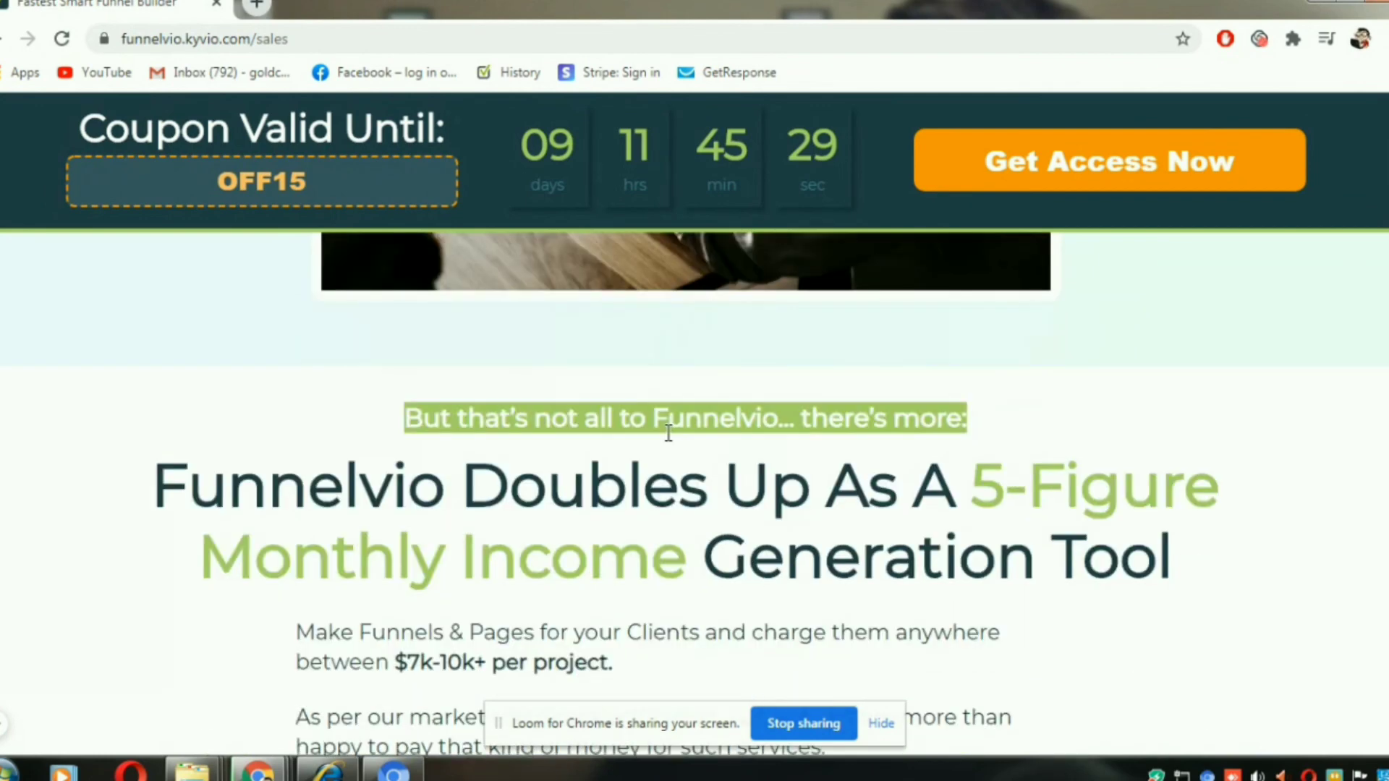
scroll(683, 429, down, 2)
scroll(682, 429, down, 1)
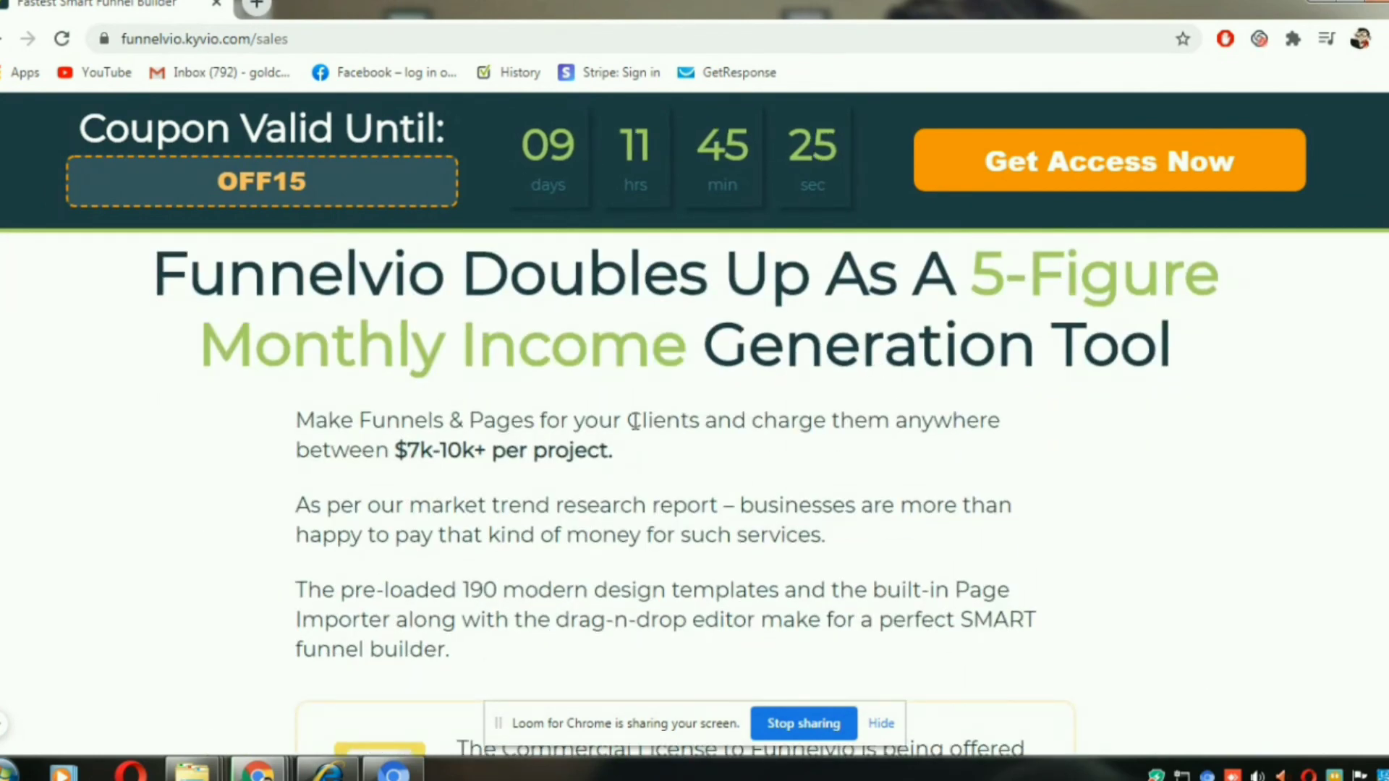
scroll(697, 455, down, 7)
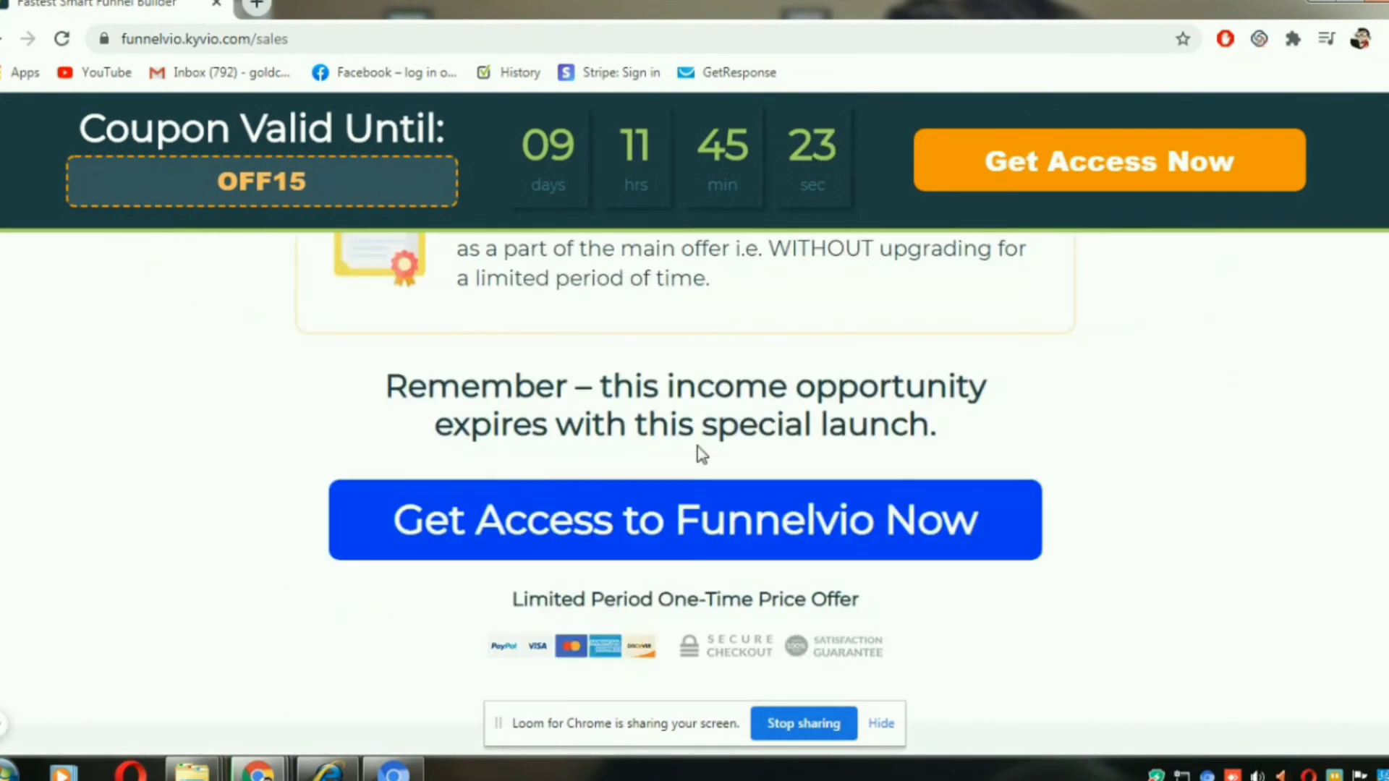
- Compare Funnelvio with Kartra, ClickFunnels and Leadpages in the feature and yearly price table
scroll(699, 454, down, 15)
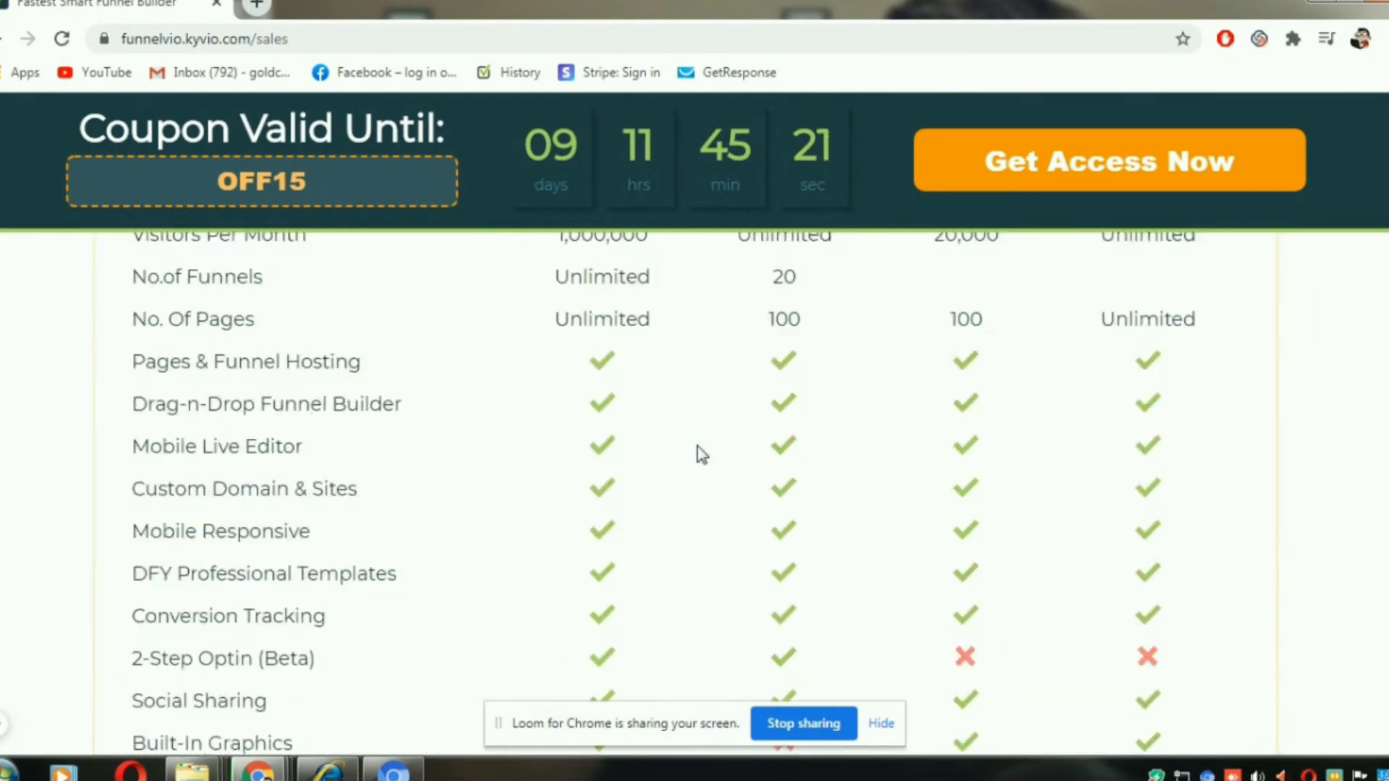
scroll(702, 454, up, 3)
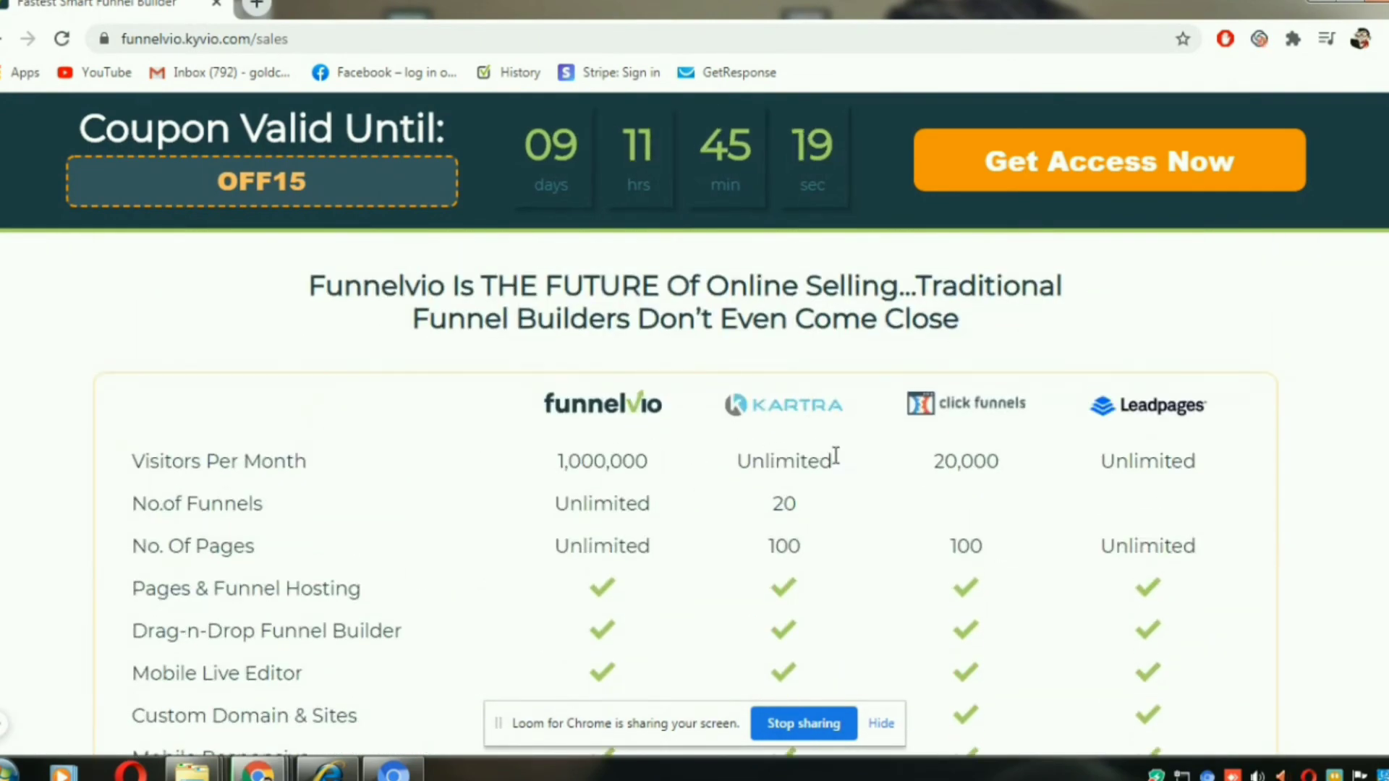
scroll(955, 485, down, 2)
scroll(955, 483, up, 2)
scroll(998, 487, down, 8)
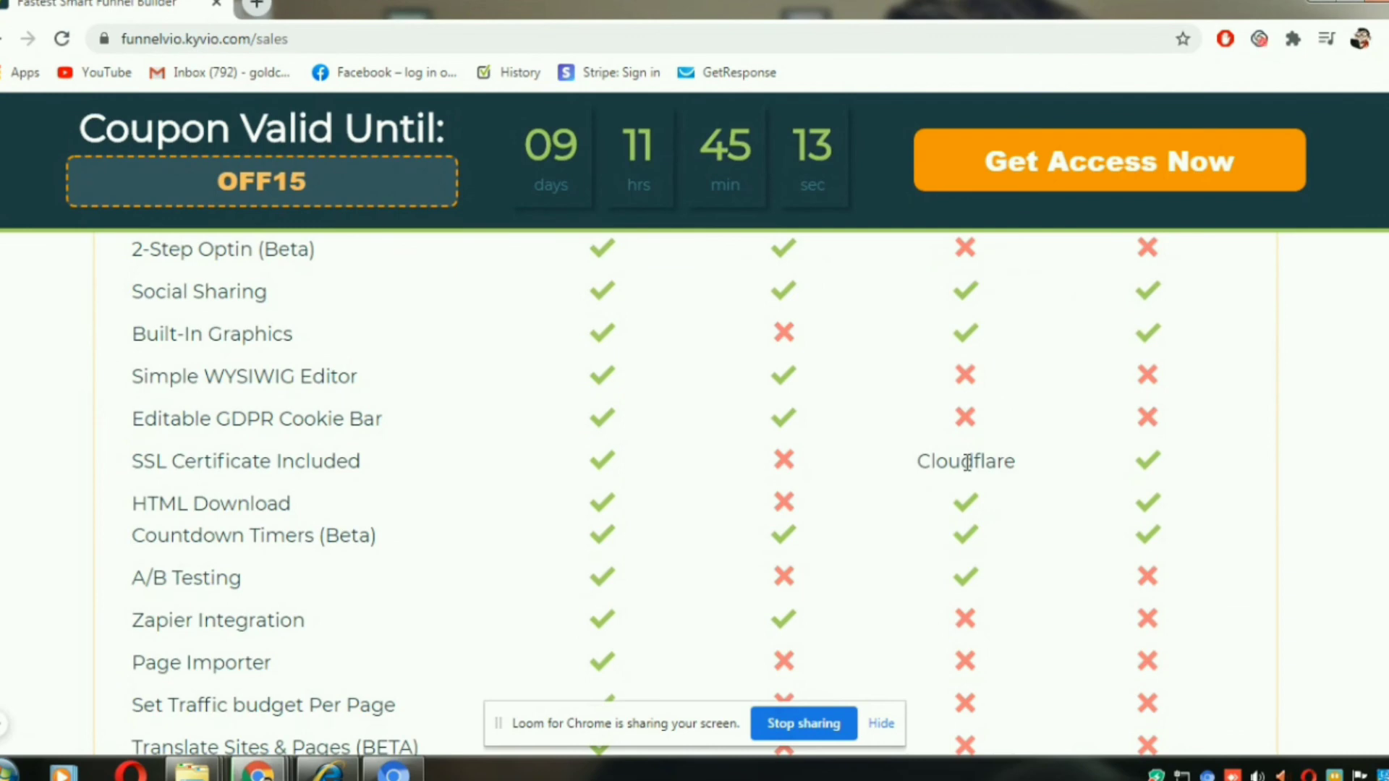
scroll(967, 463, down, 11)
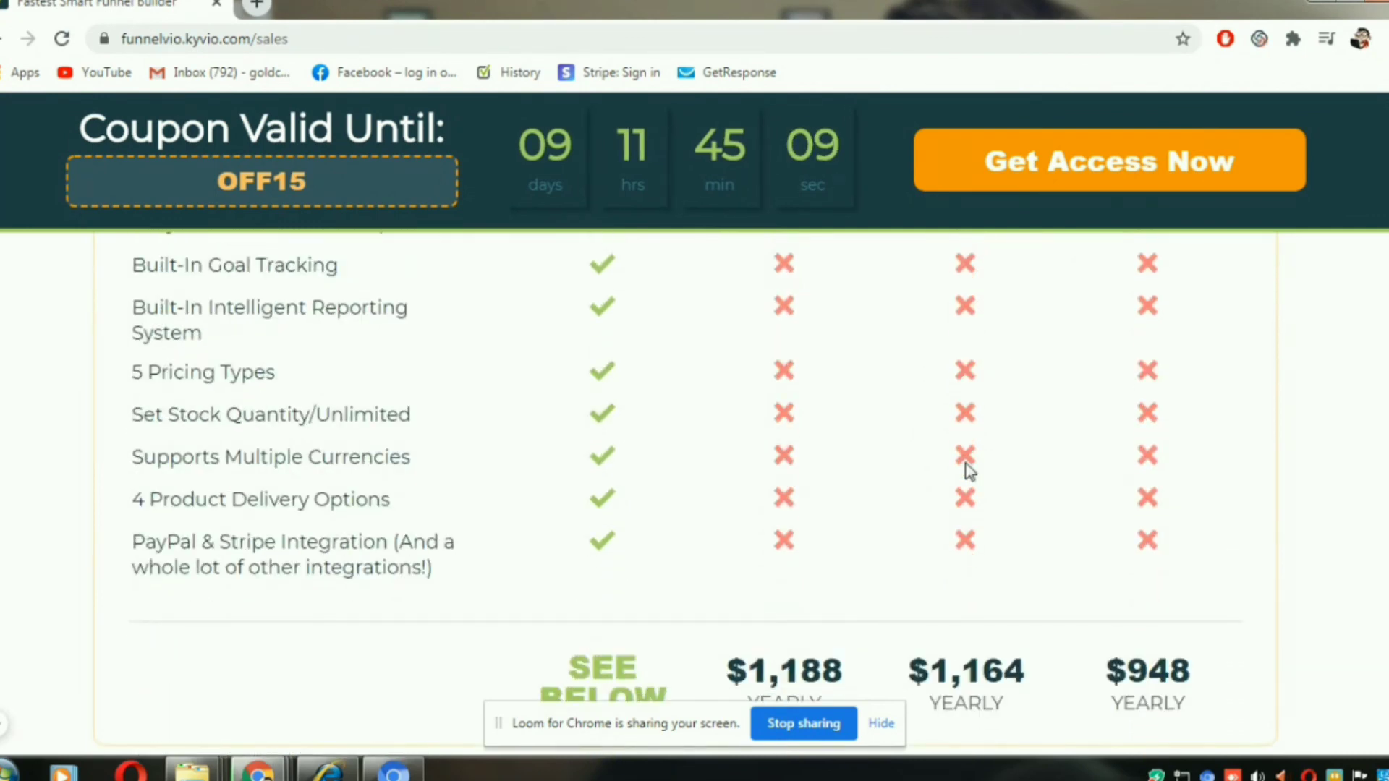
scroll(969, 470, down, 3)
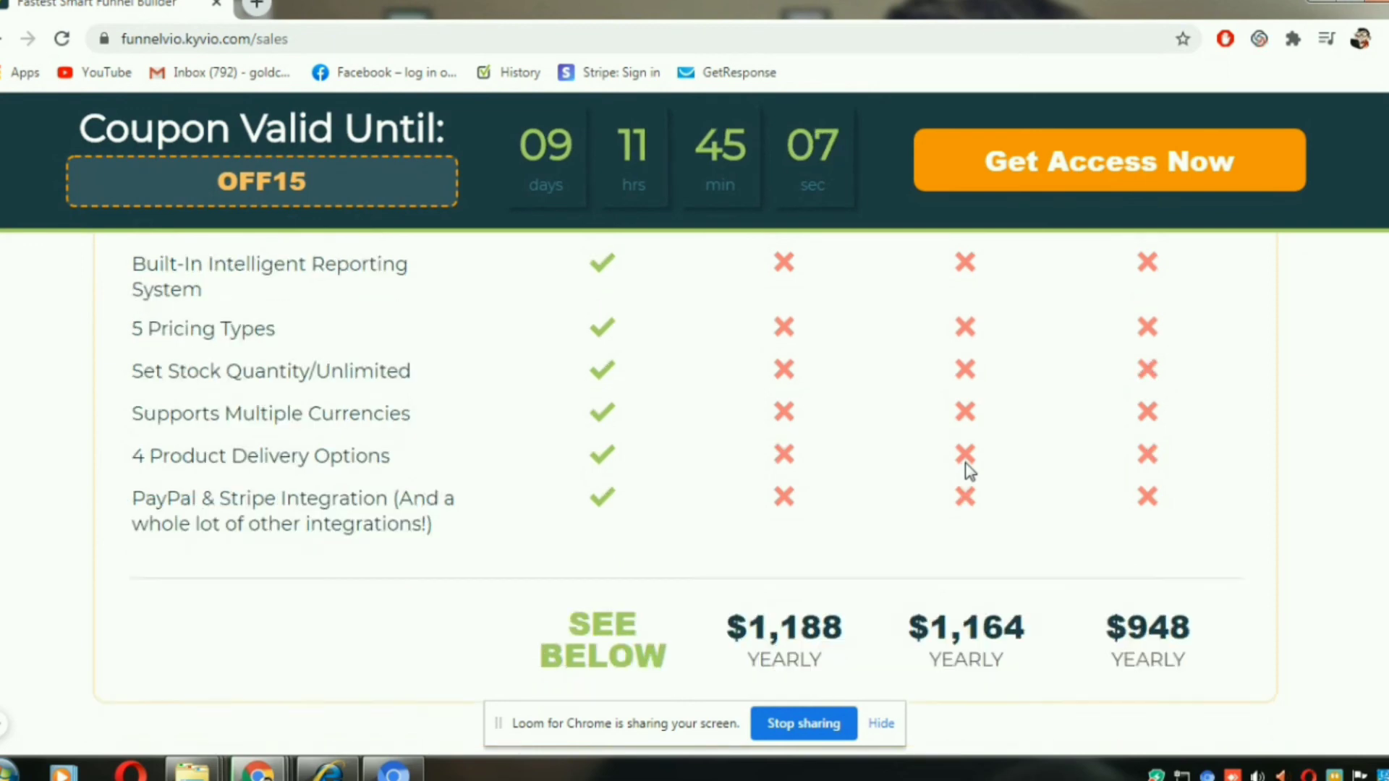
- Look through the special launch bonuses, the testimonials and the Frequently Asked Questions on the rest of the sales page
scroll(969, 461, down, 10)
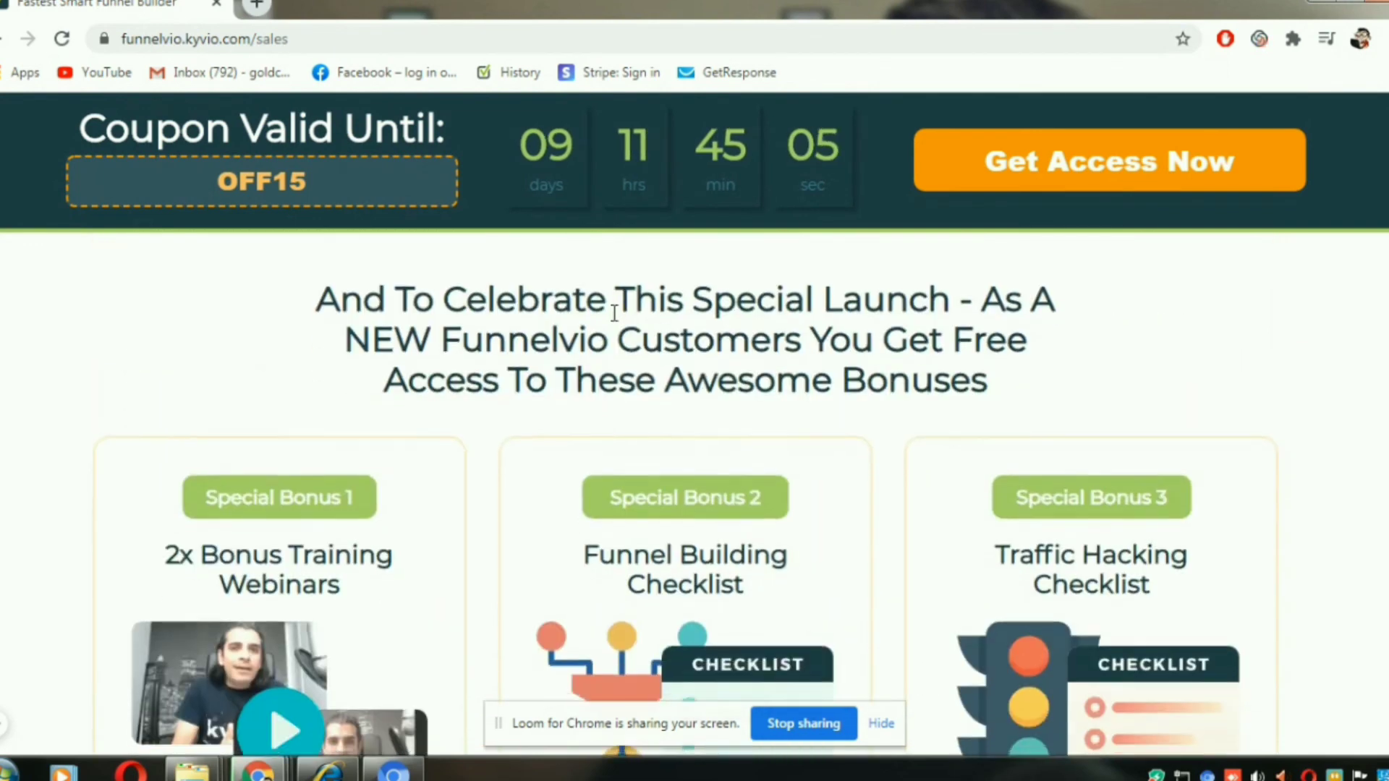
scroll(616, 320, up, 4)
scroll(616, 320, down, 2)
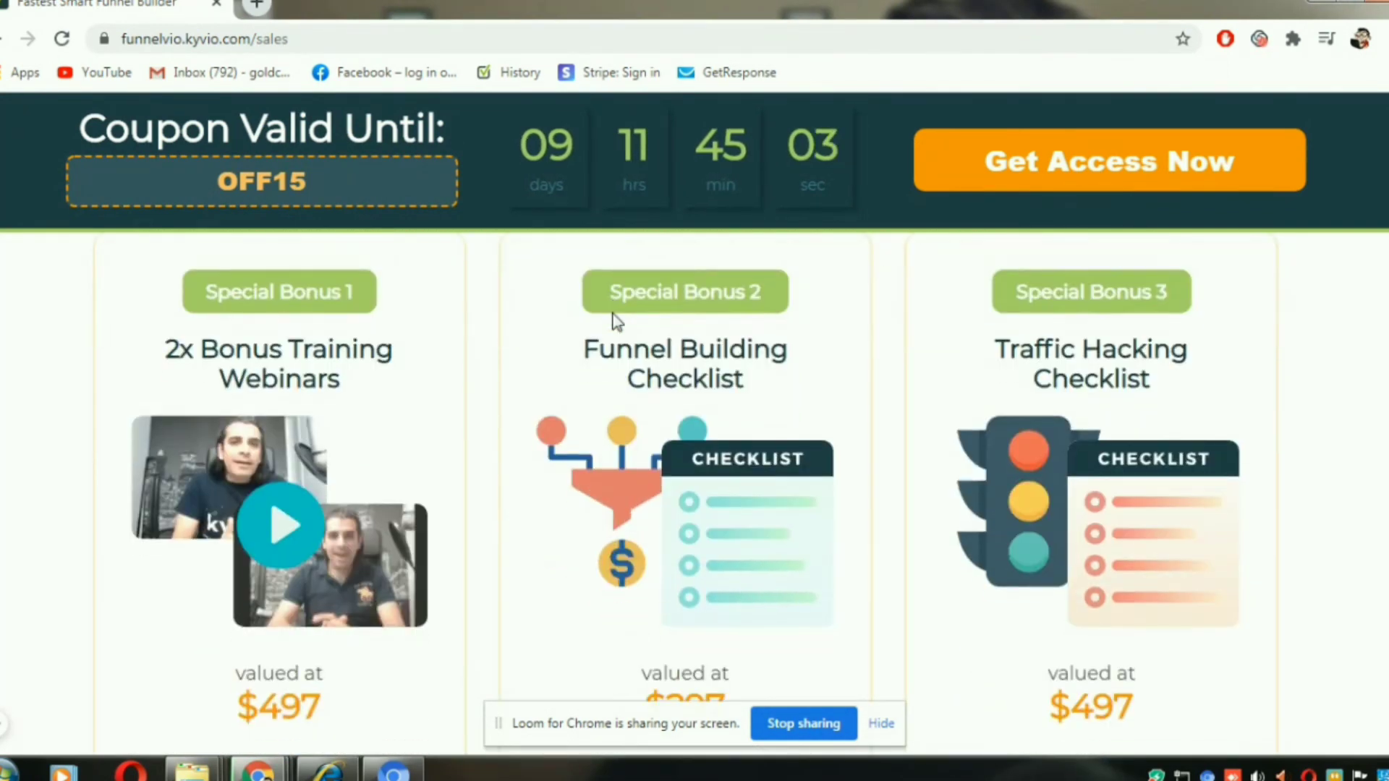
scroll(616, 321, down, 1)
scroll(616, 320, down, 15)
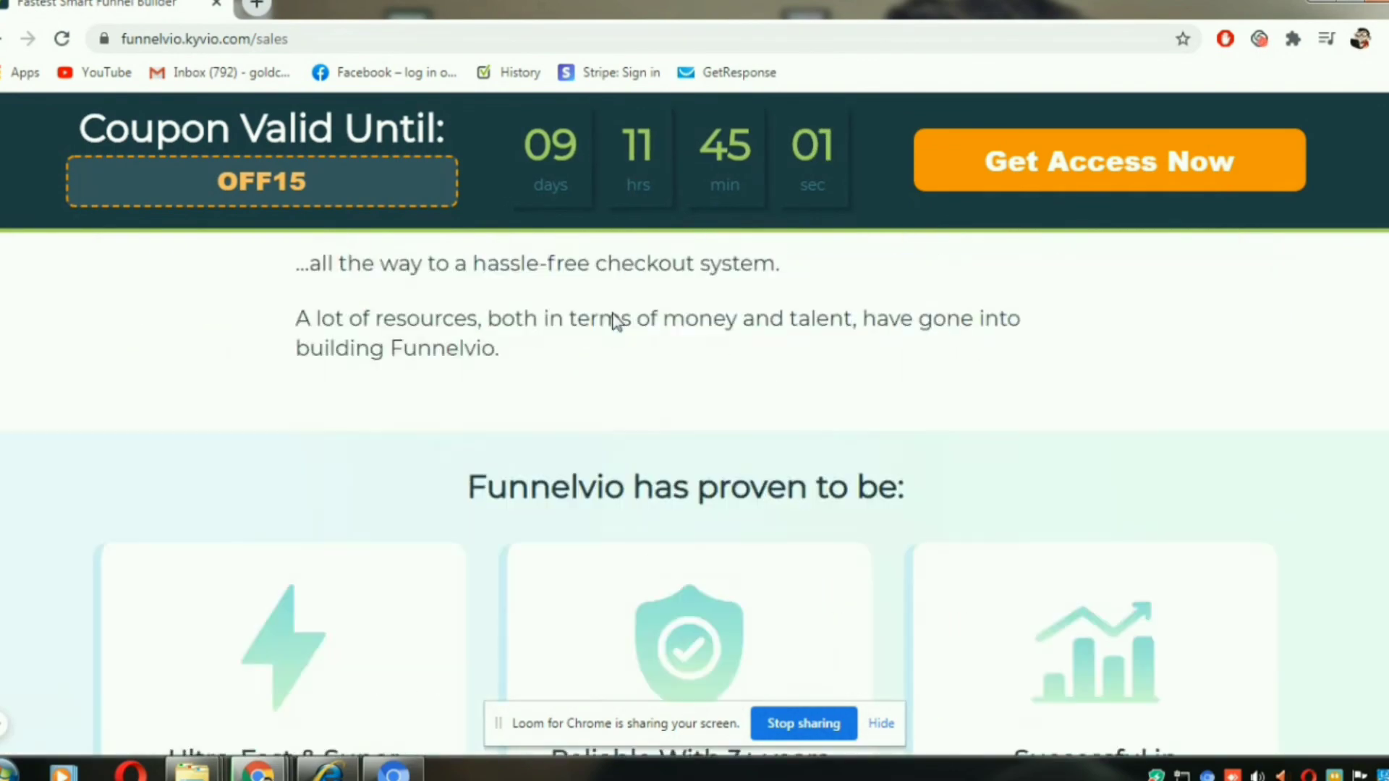
scroll(616, 321, down, 20)
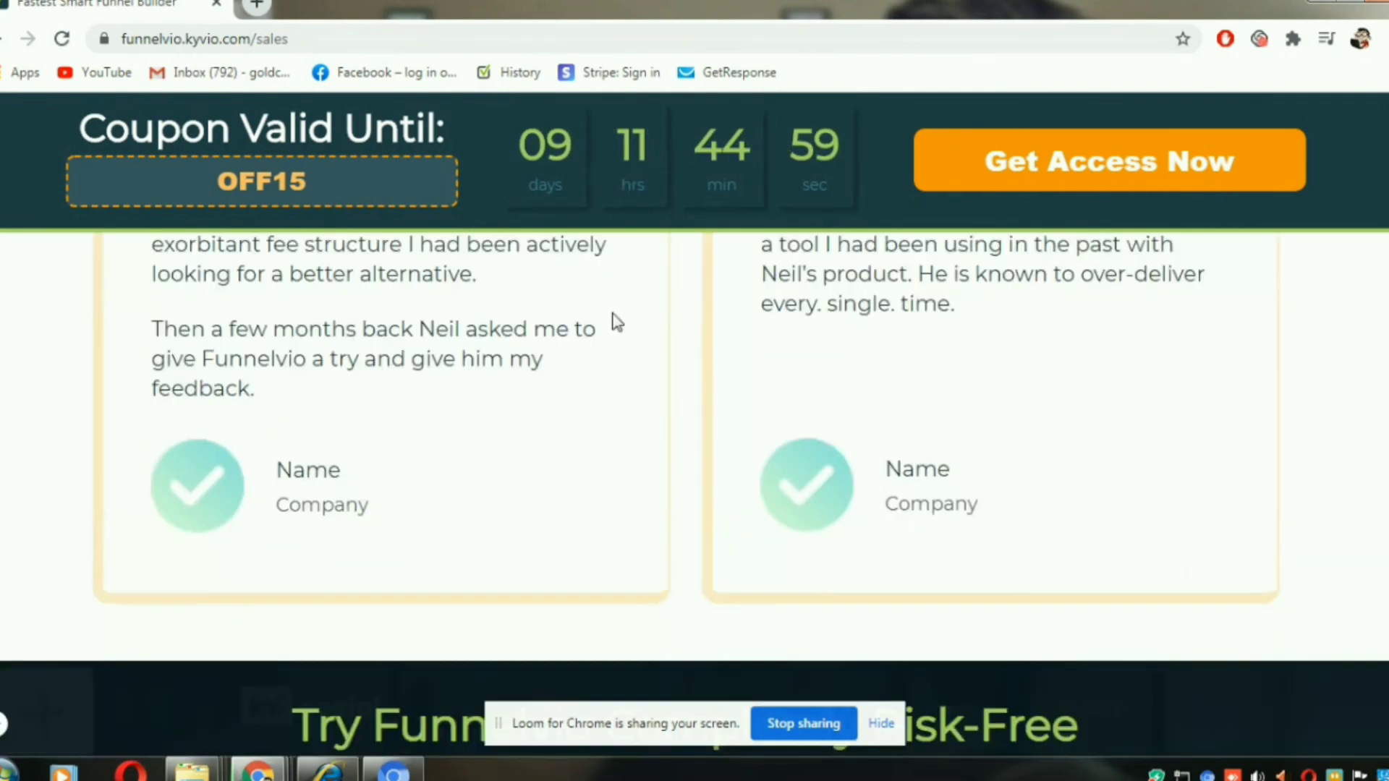
scroll(614, 313, down, 8)
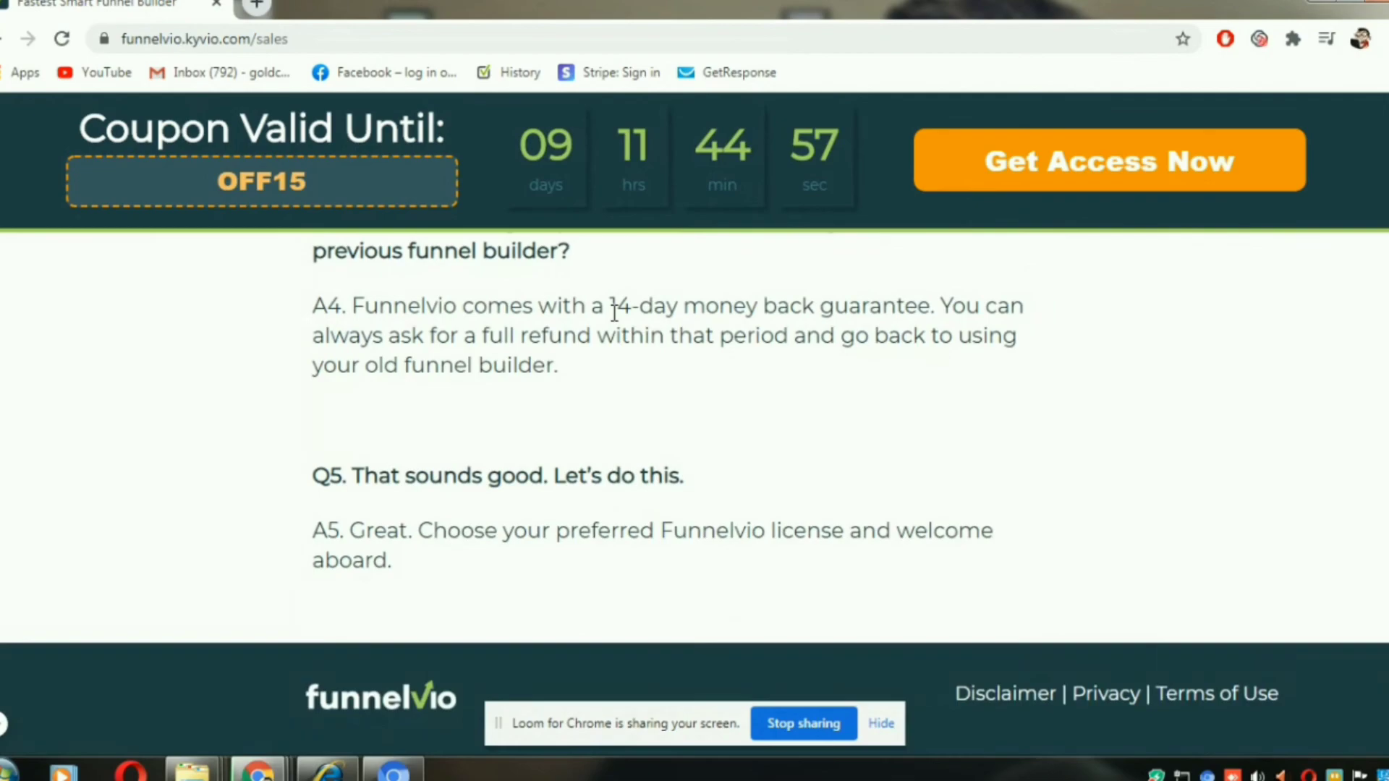
scroll(614, 313, up, 15)
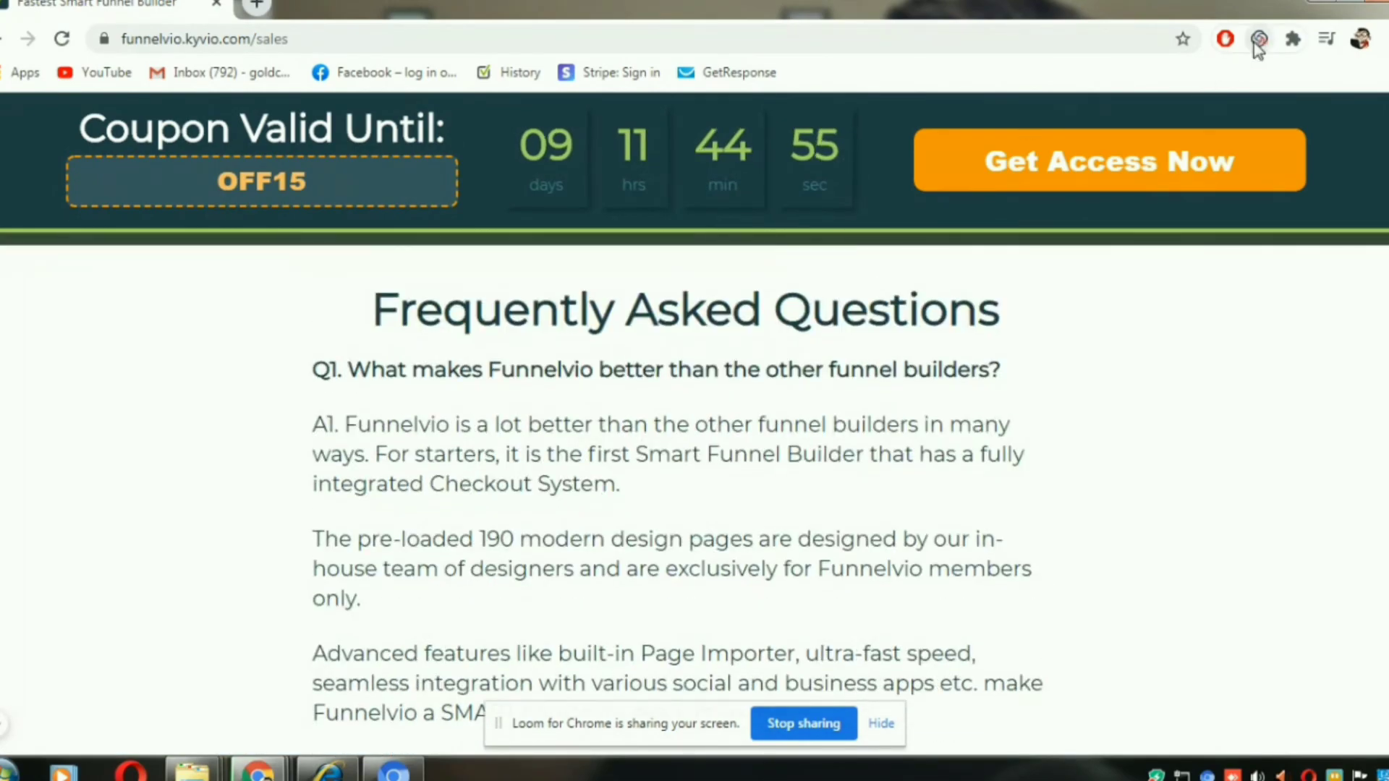